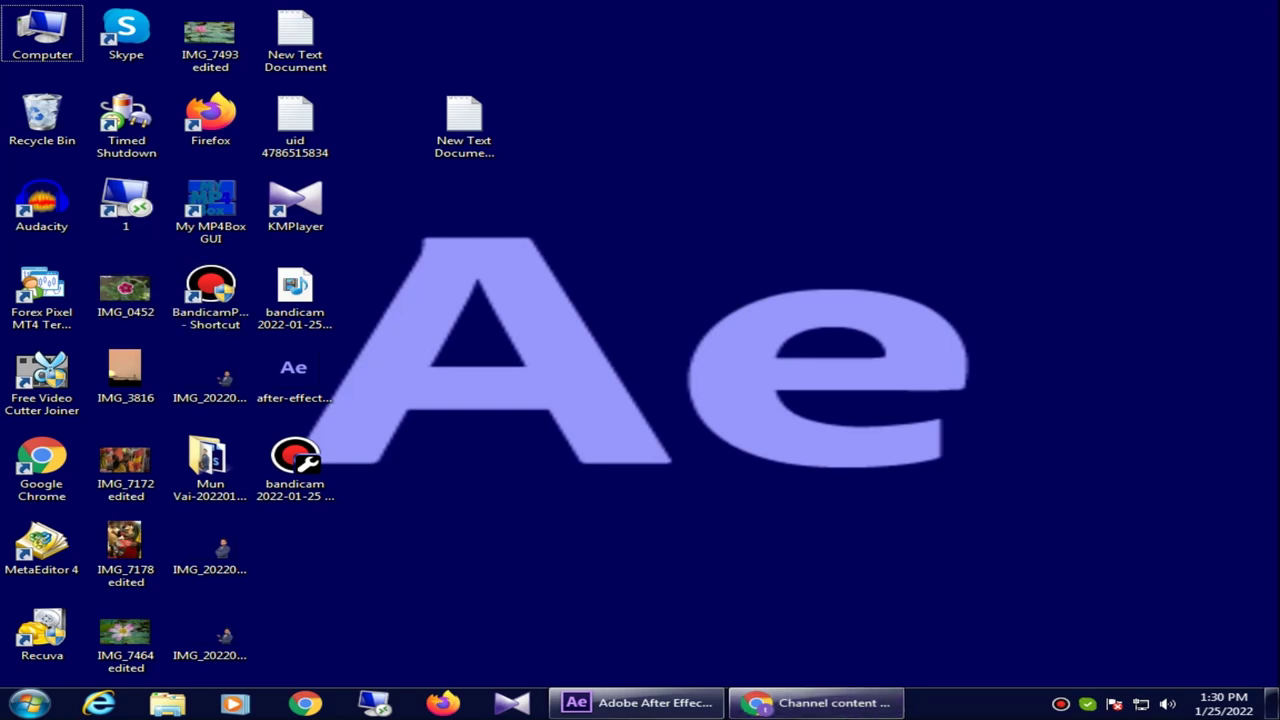
# Step: Jot 'premiere' and 'eidus,uled/corel' in the blank text document, then close it without saving
pyautogui.doubleClick(463, 125)
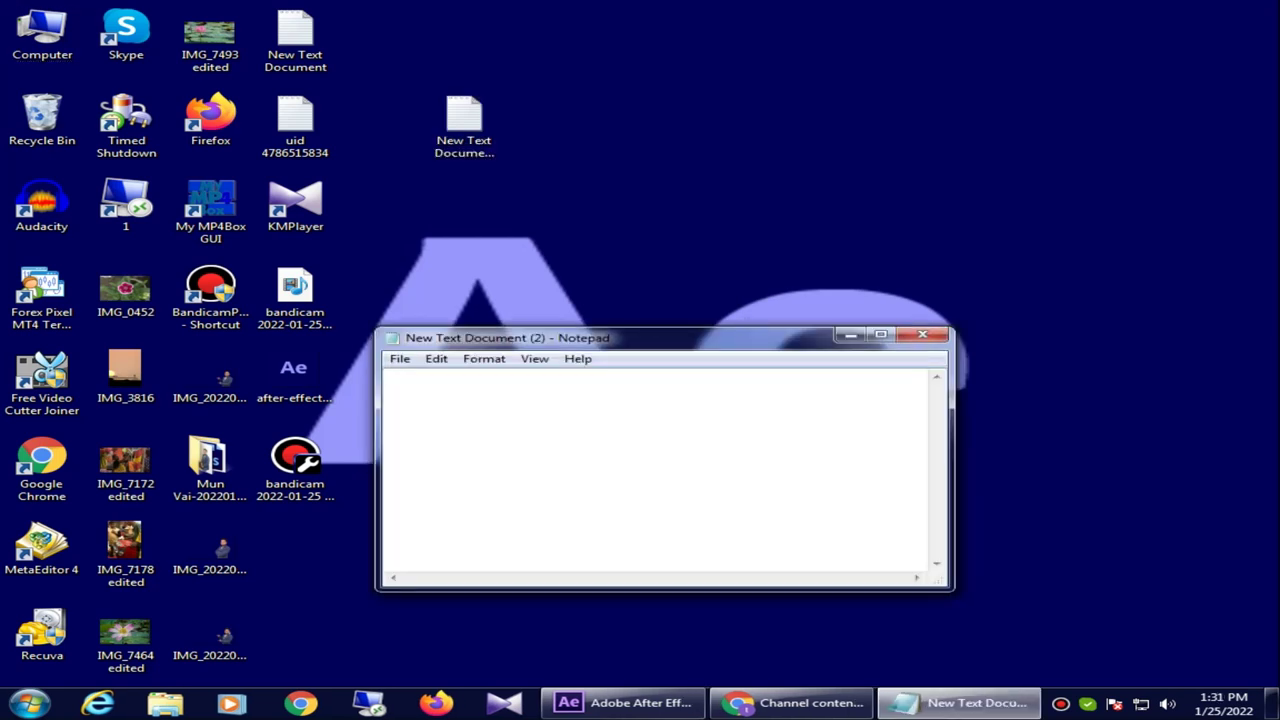
pyautogui.write('pr')
pyautogui.write('emiere')
pyautogui.press('Return')
pyautogui.write('eidu')
pyautogui.write('s,ule')
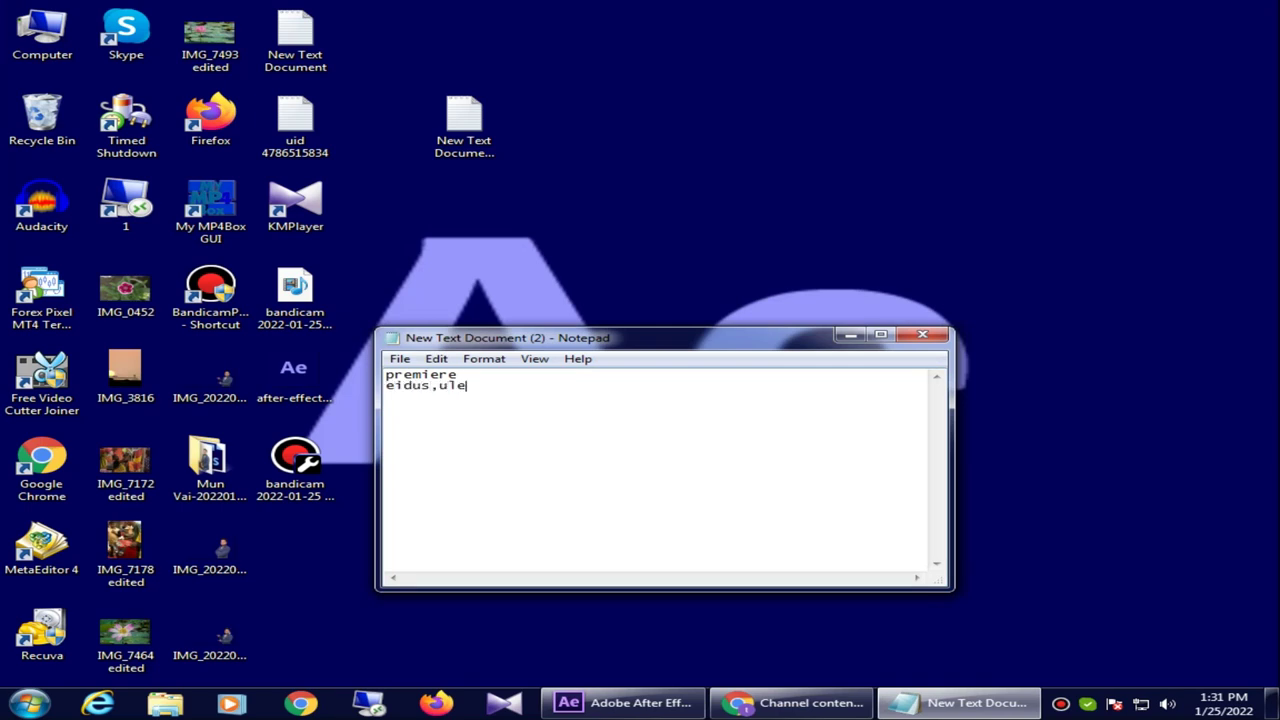
pyautogui.write('d/')
pyautogui.write('corel')
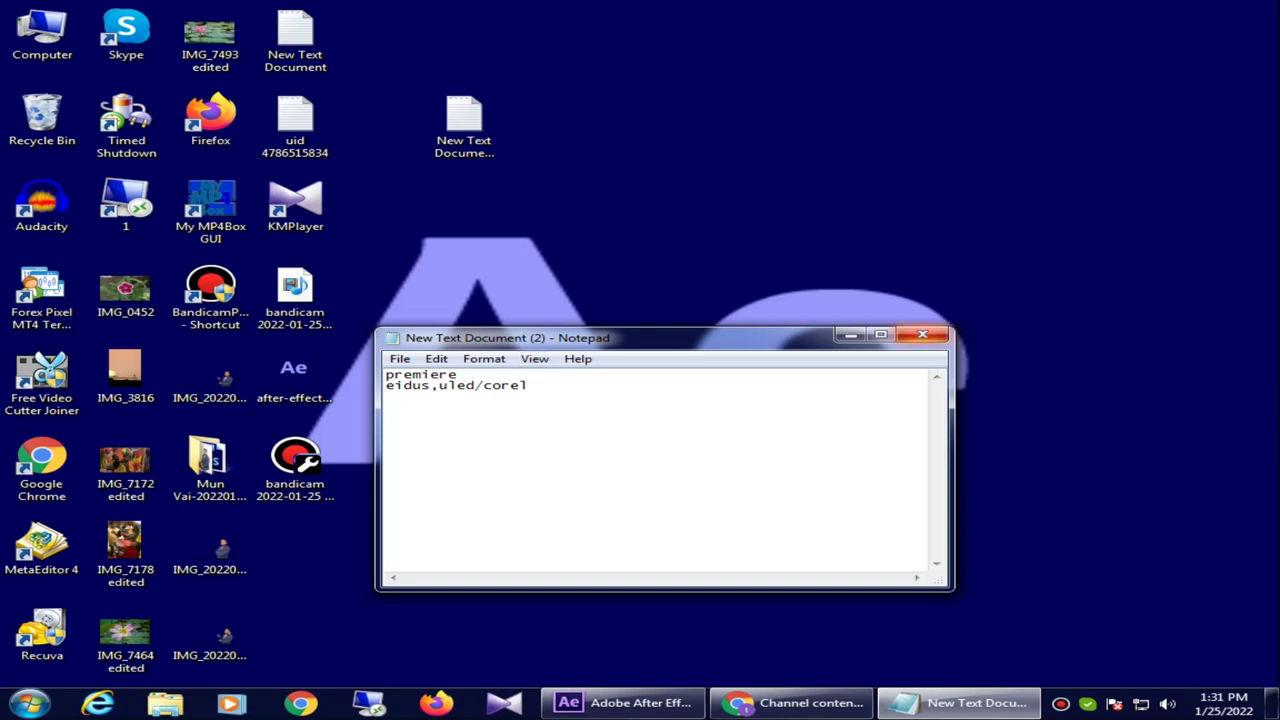
pyautogui.click(922, 334)
pyautogui.click(682, 370)
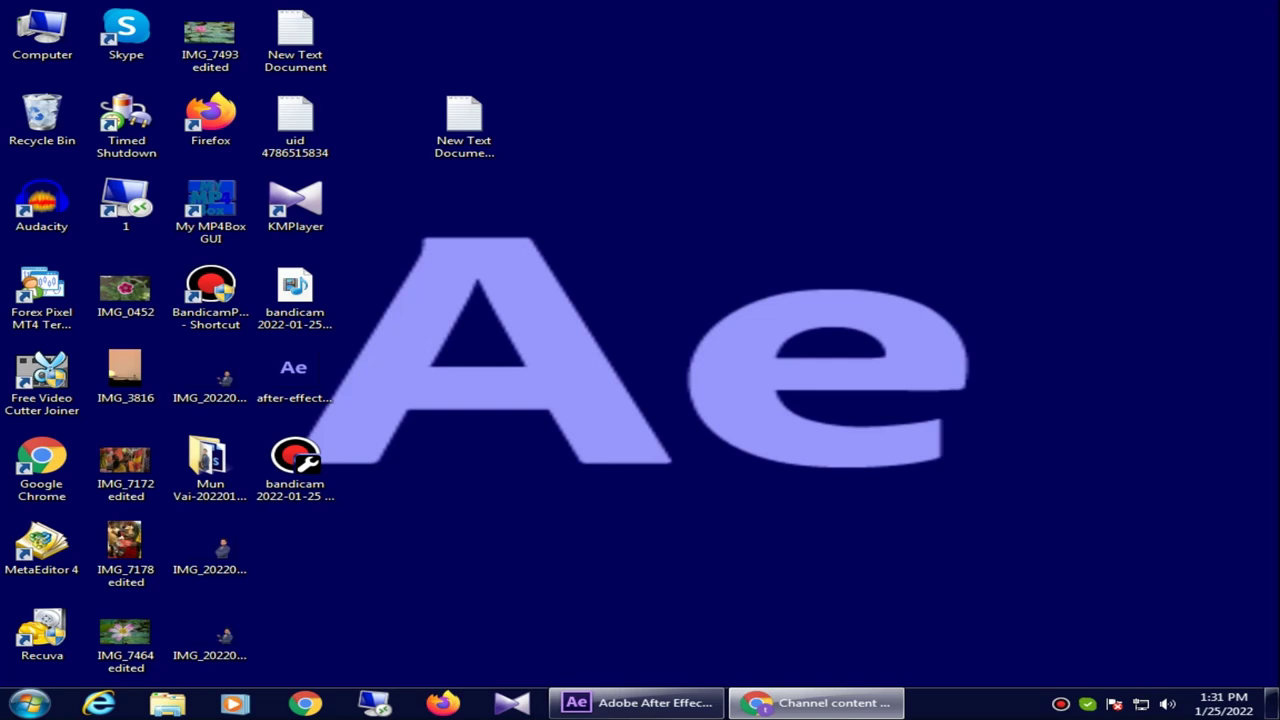
# Step: Note 'brightnesspre set of color' in the text document and discard it unsaved
pyautogui.click(463, 125)
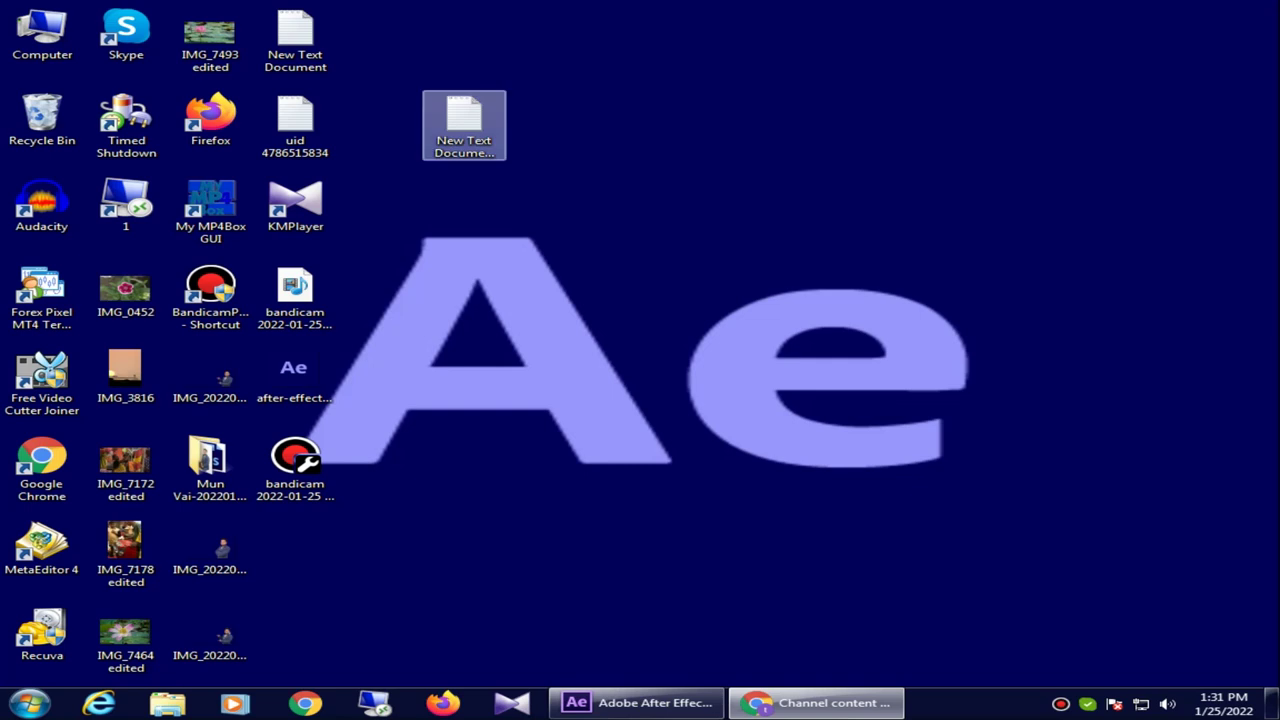
pyautogui.press('Return')
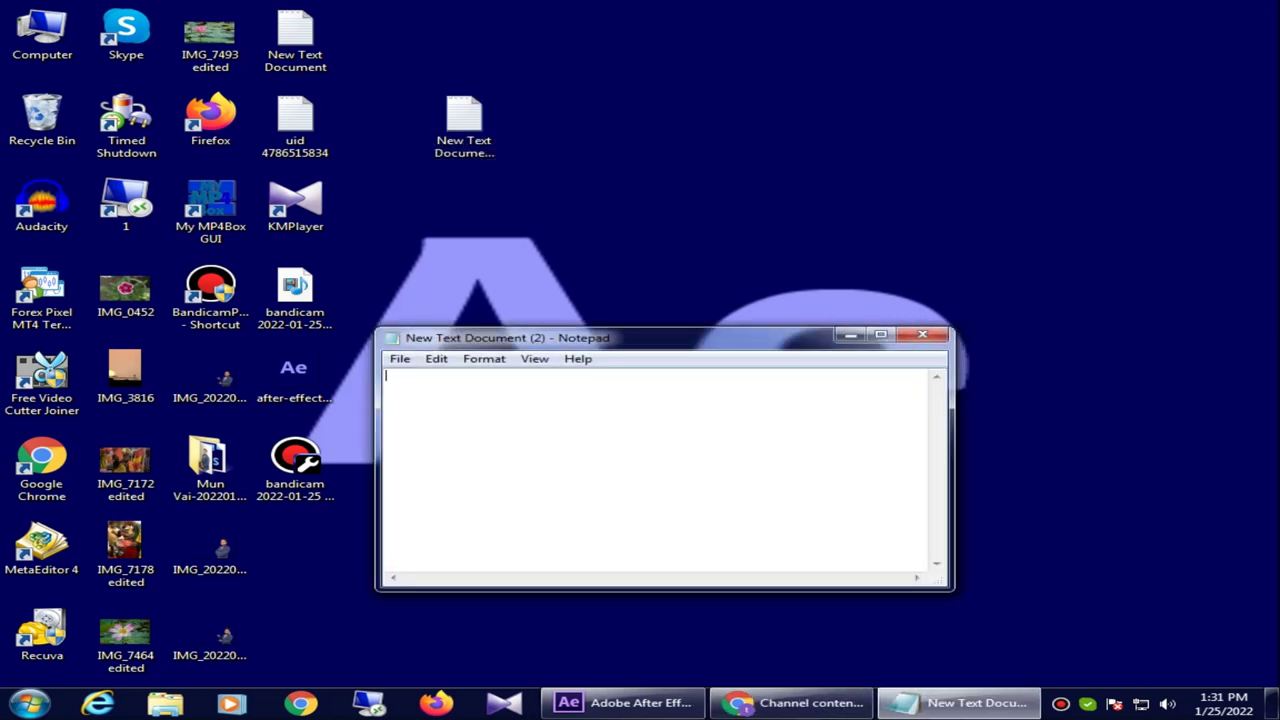
pyautogui.write('brigh')
pyautogui.write('tness')
pyautogui.write('pre ')
pyautogui.write('set ')
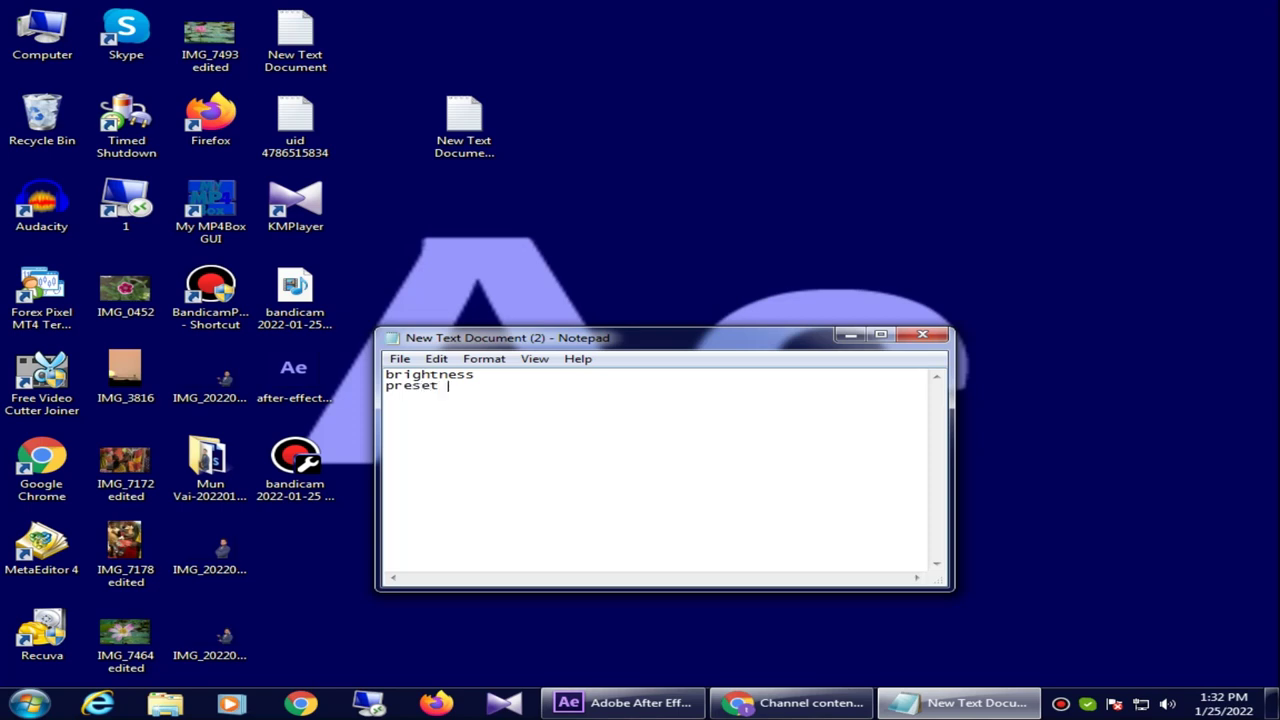
pyautogui.write('of ')
pyautogui.write('color')
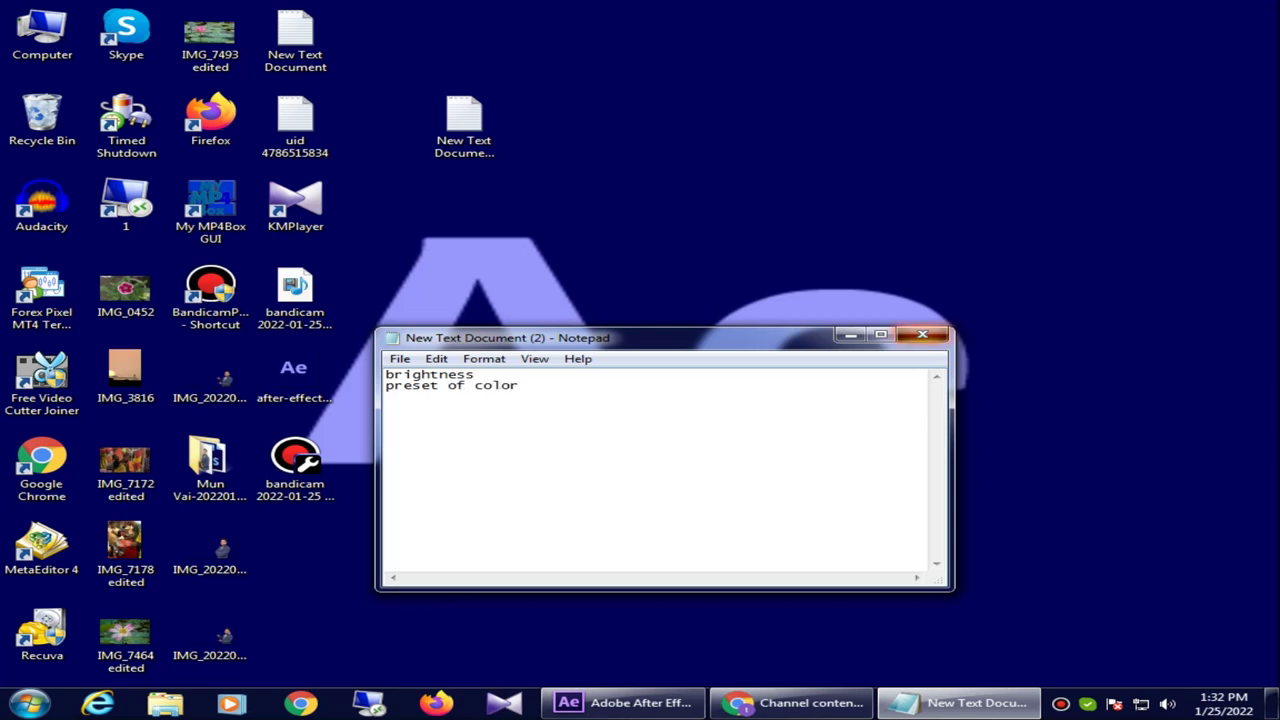
pyautogui.click(922, 334)
pyautogui.click(677, 369)
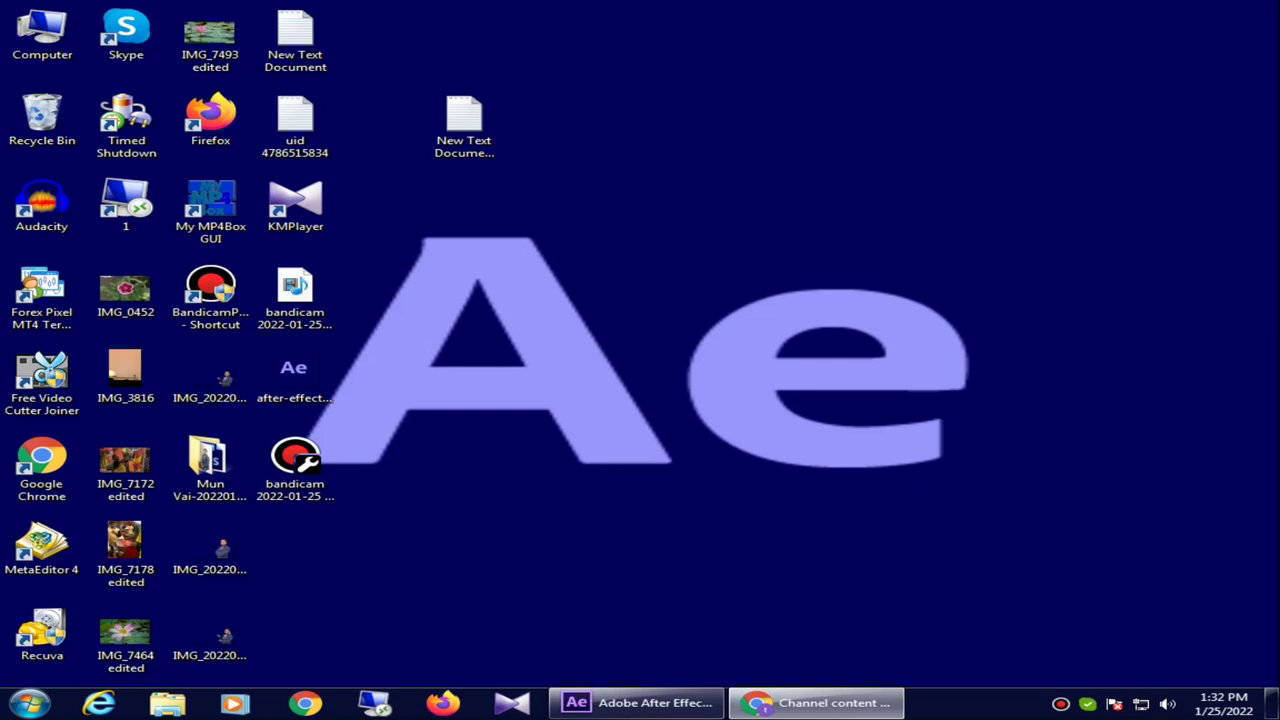
# Step: Restore After Effects, then reveal the desktop and paste the video file onto it
pyautogui.moveTo(636, 703)
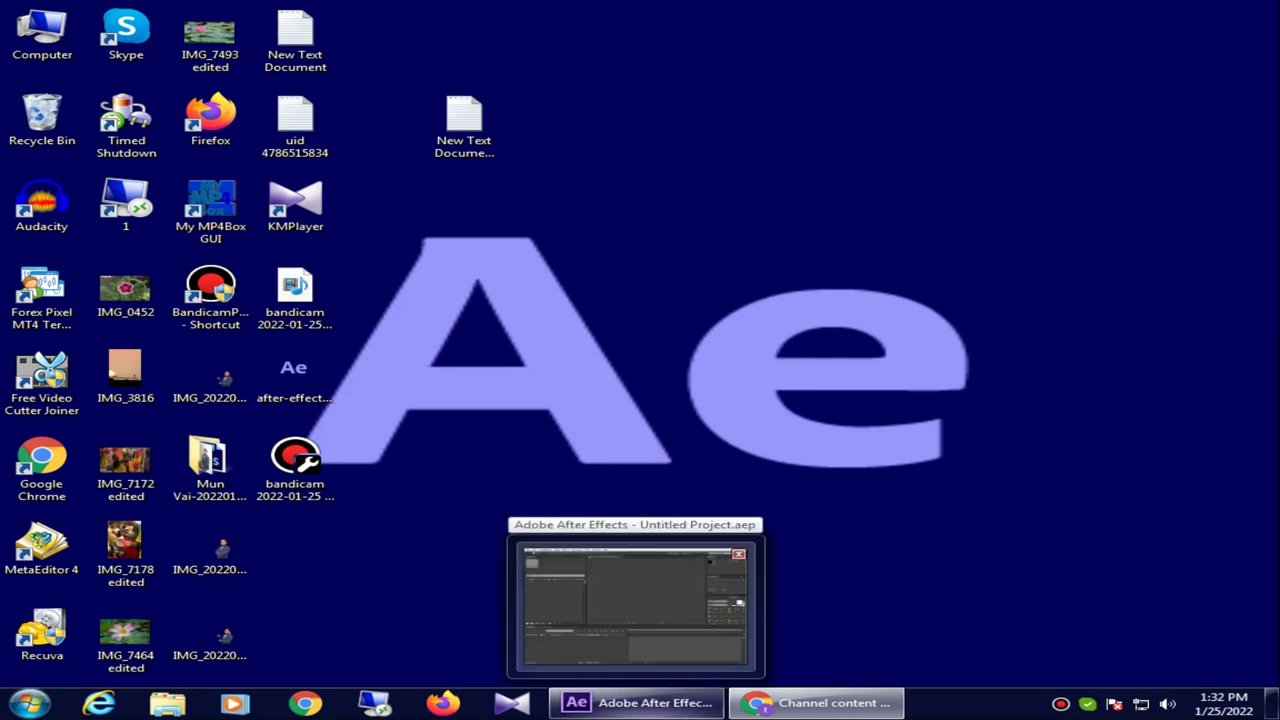
pyautogui.click(636, 703)
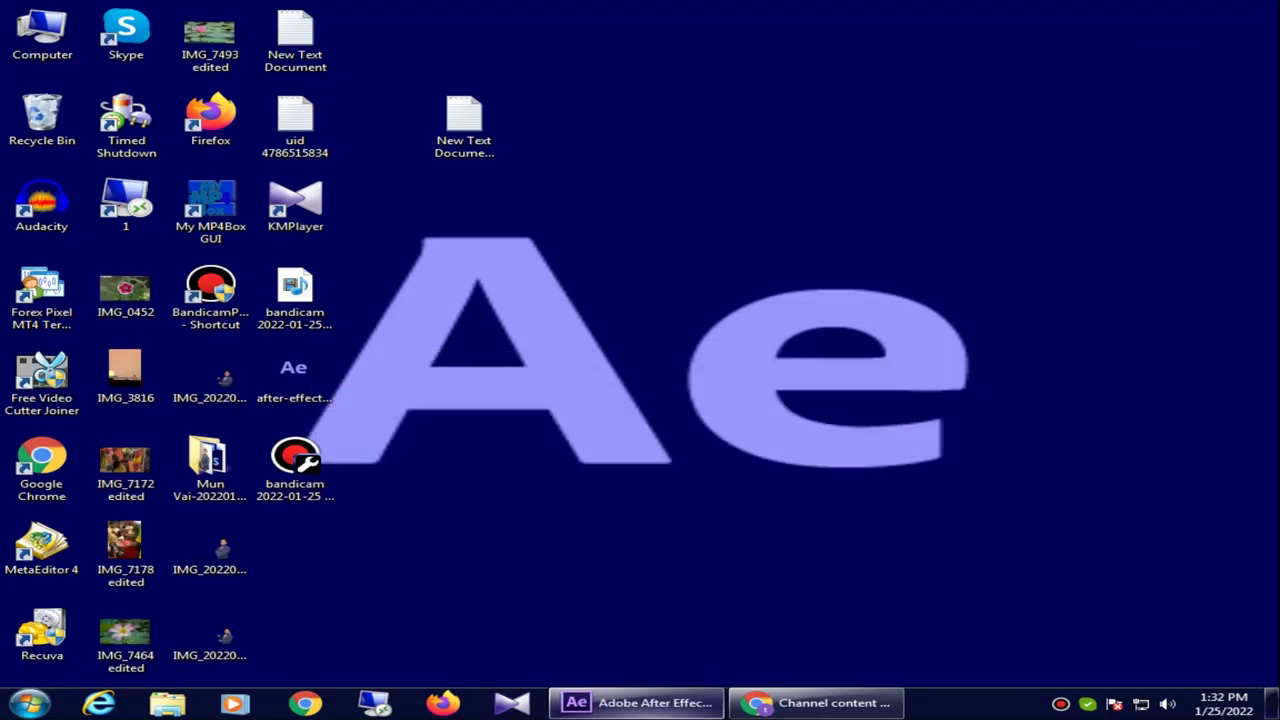
pyautogui.moveTo(635, 703)
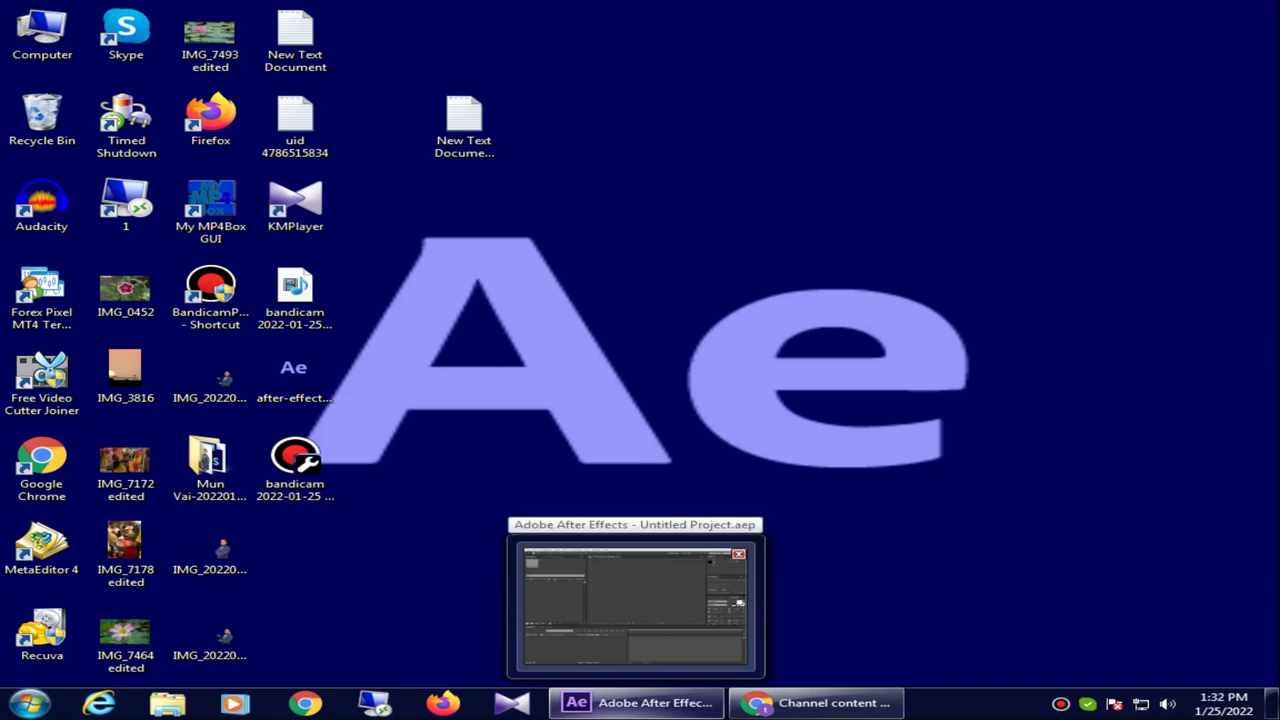
pyautogui.click(635, 703)
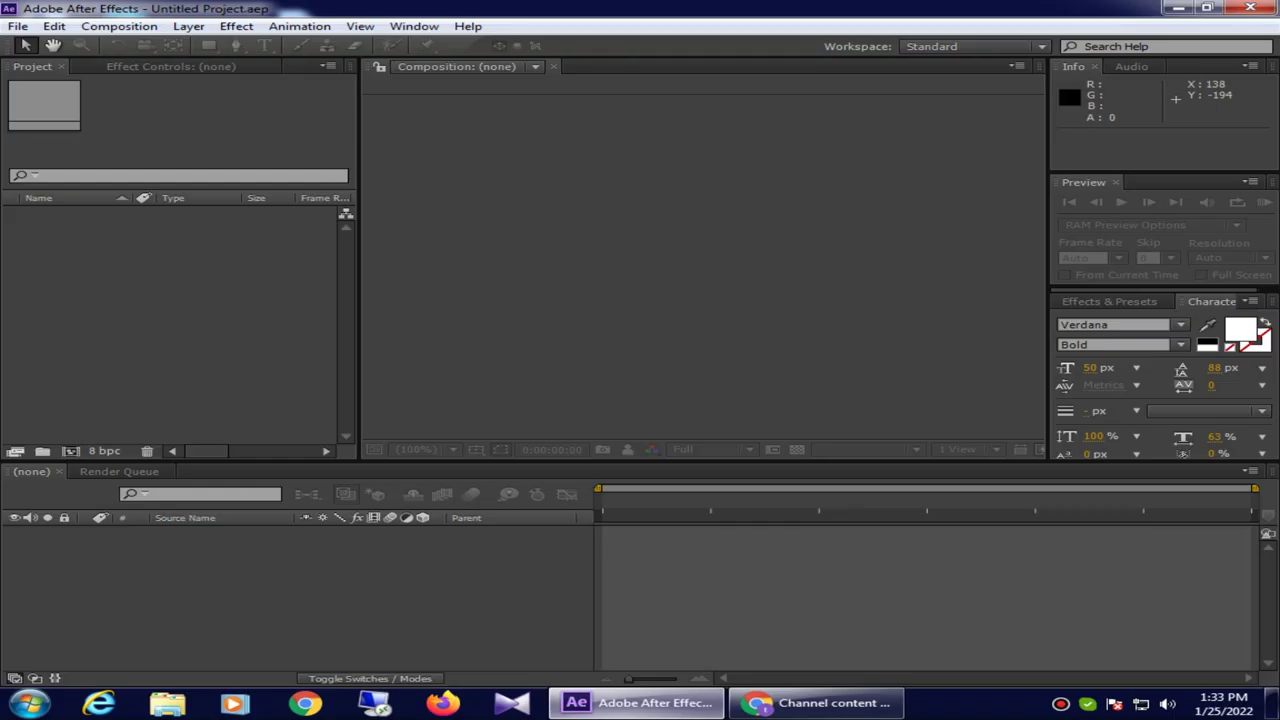
pyautogui.press('super+d')
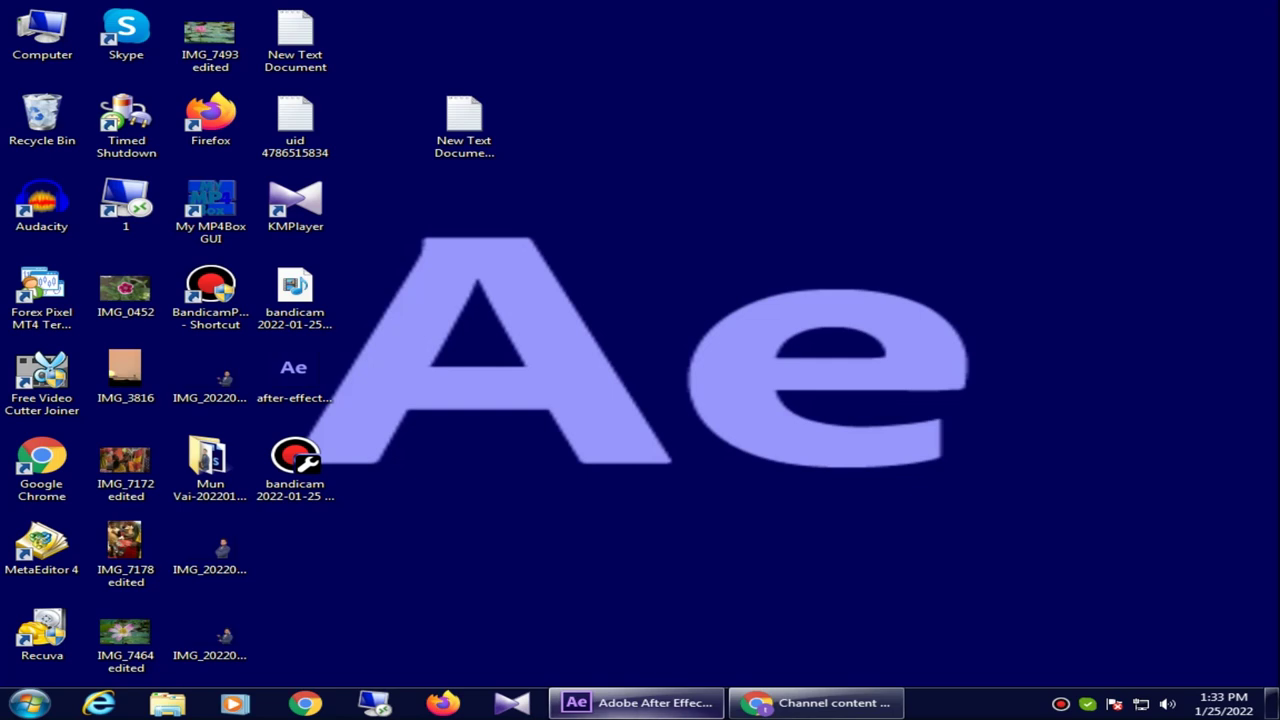
pyautogui.click(464, 127)
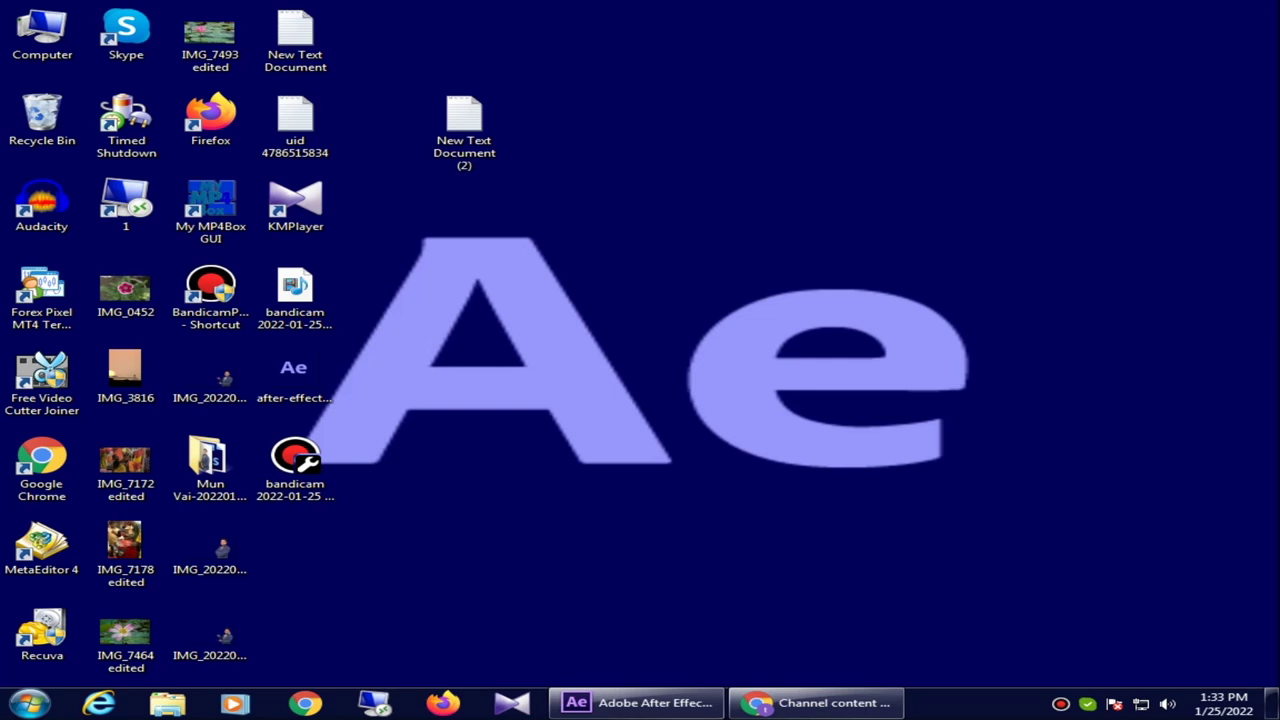
pyautogui.hotkey('ctrl', 'v')
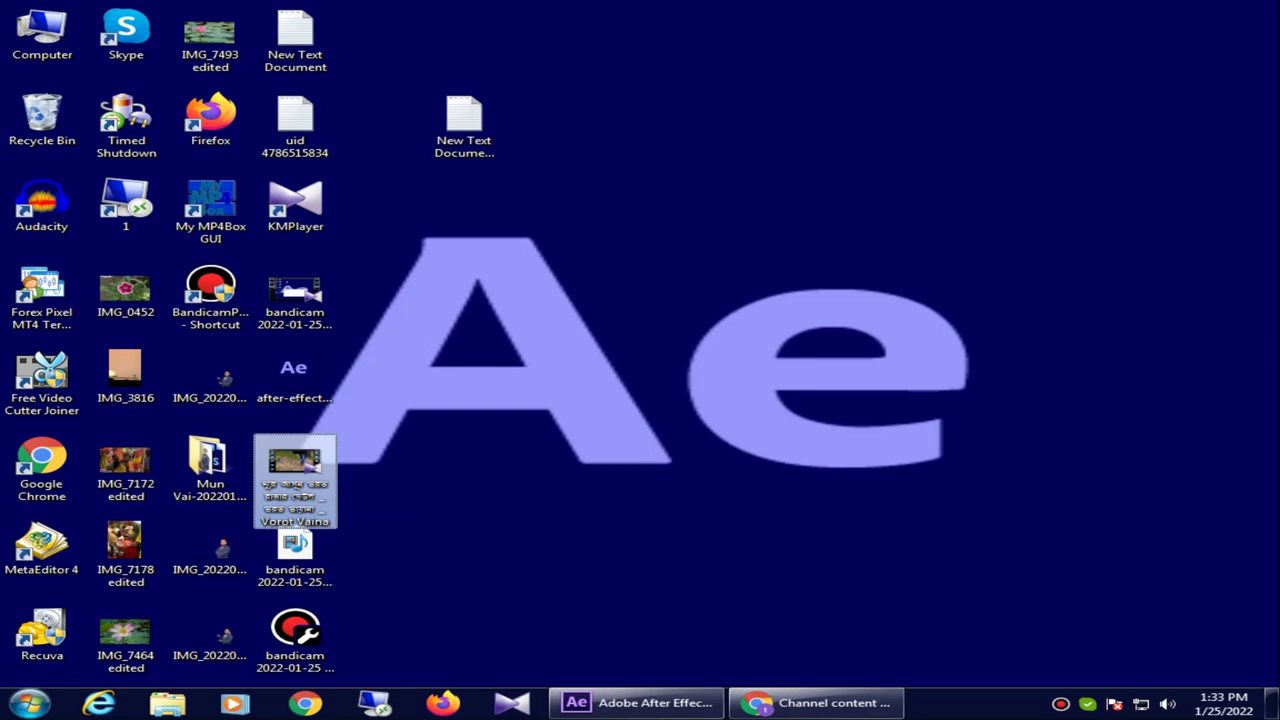
pyautogui.press('Return')
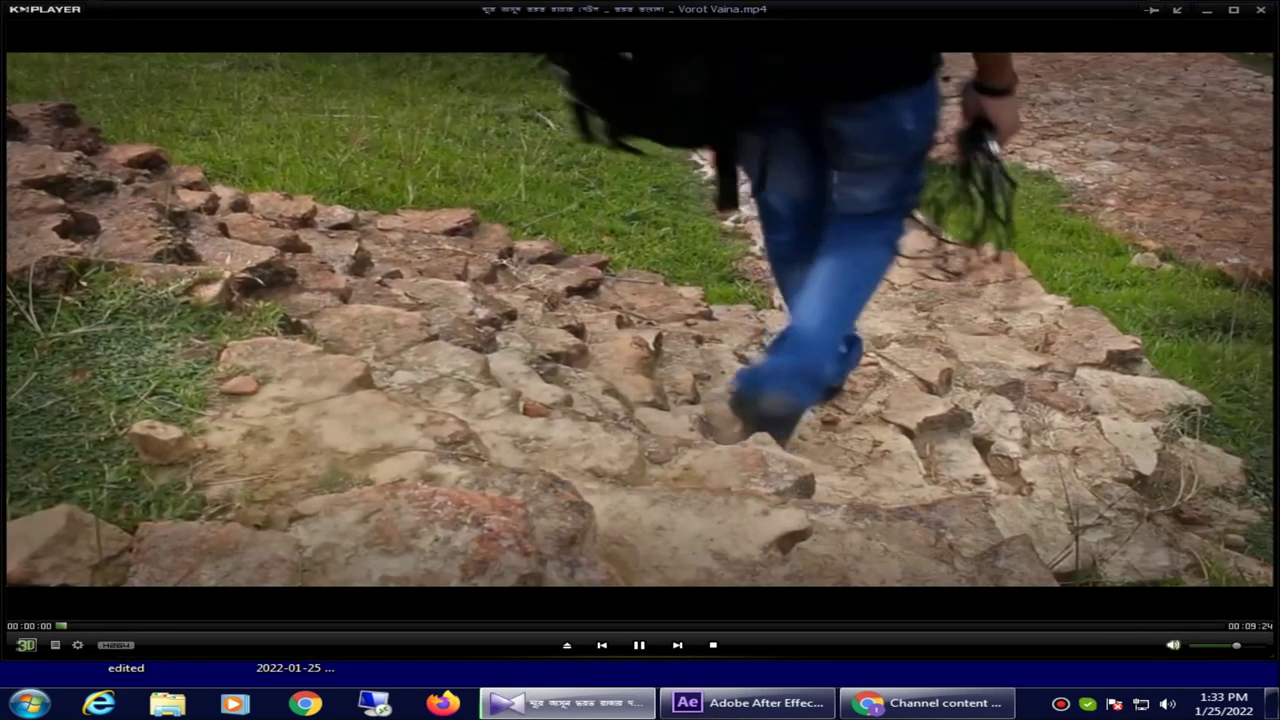
pyautogui.press('m')
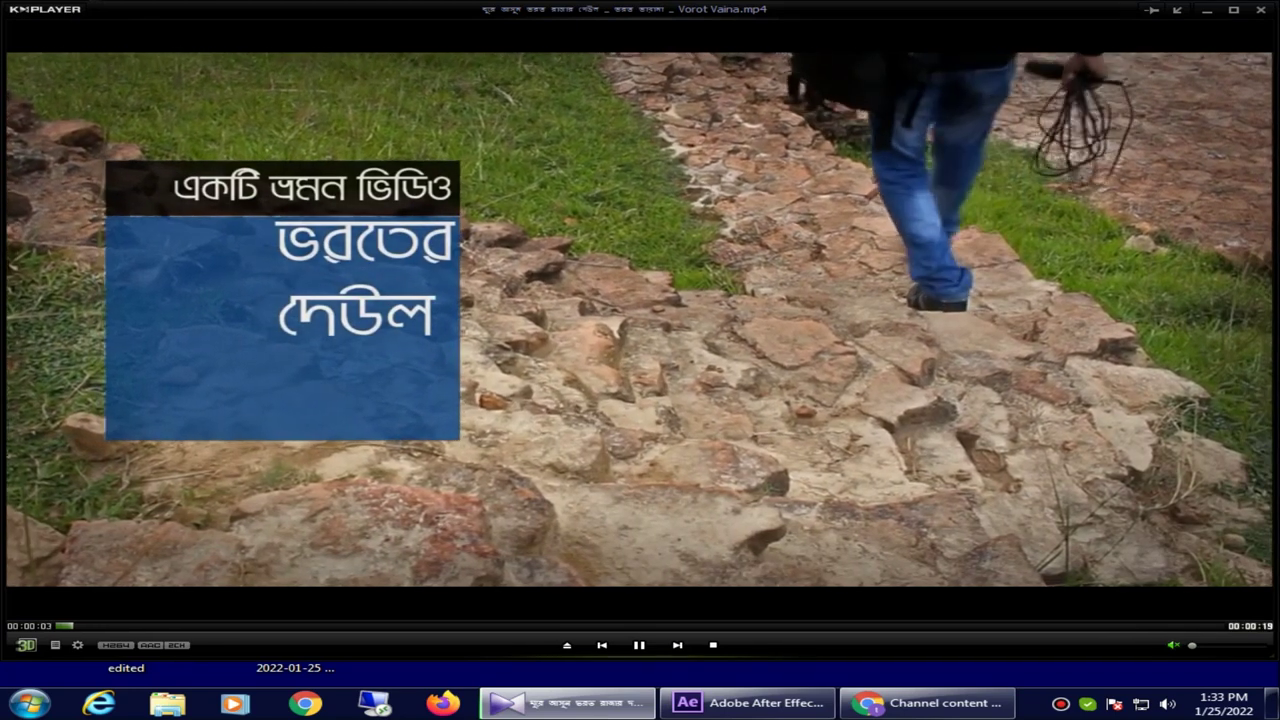
pyautogui.press('Right')
pyautogui.press('Right')
pyautogui.press('Right')
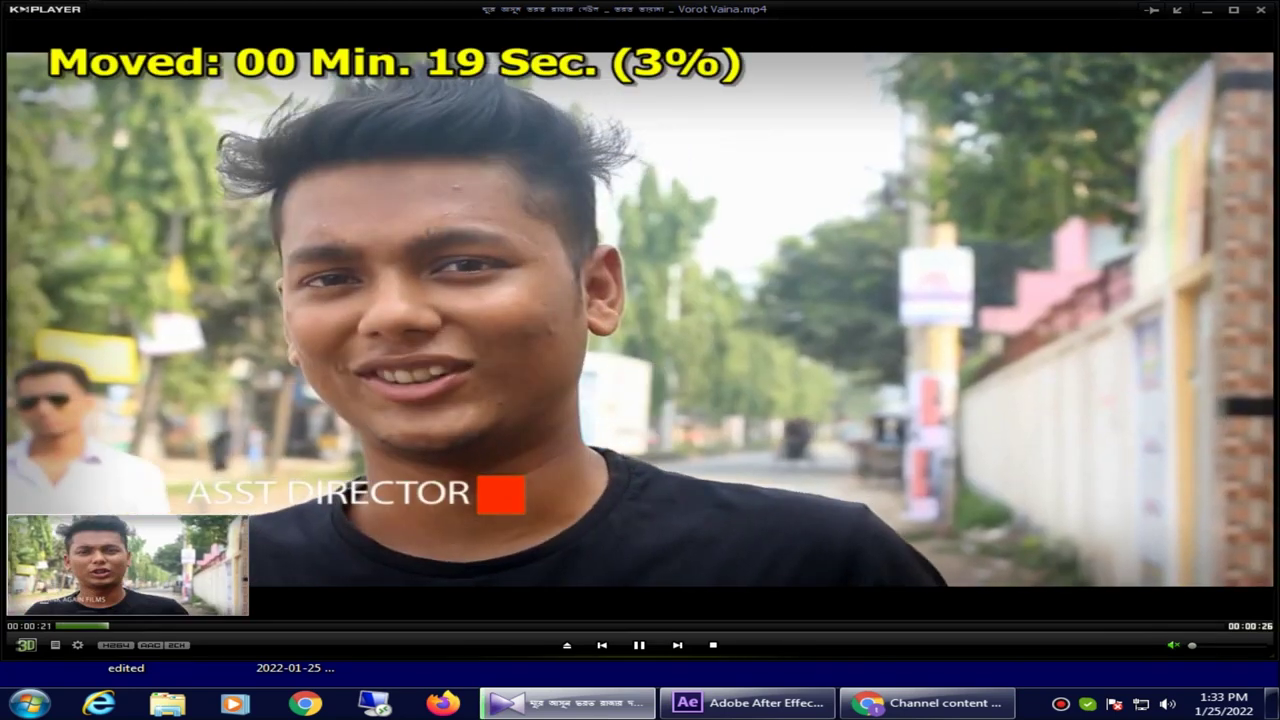
pyautogui.press('Left')
pyautogui.press('Left')
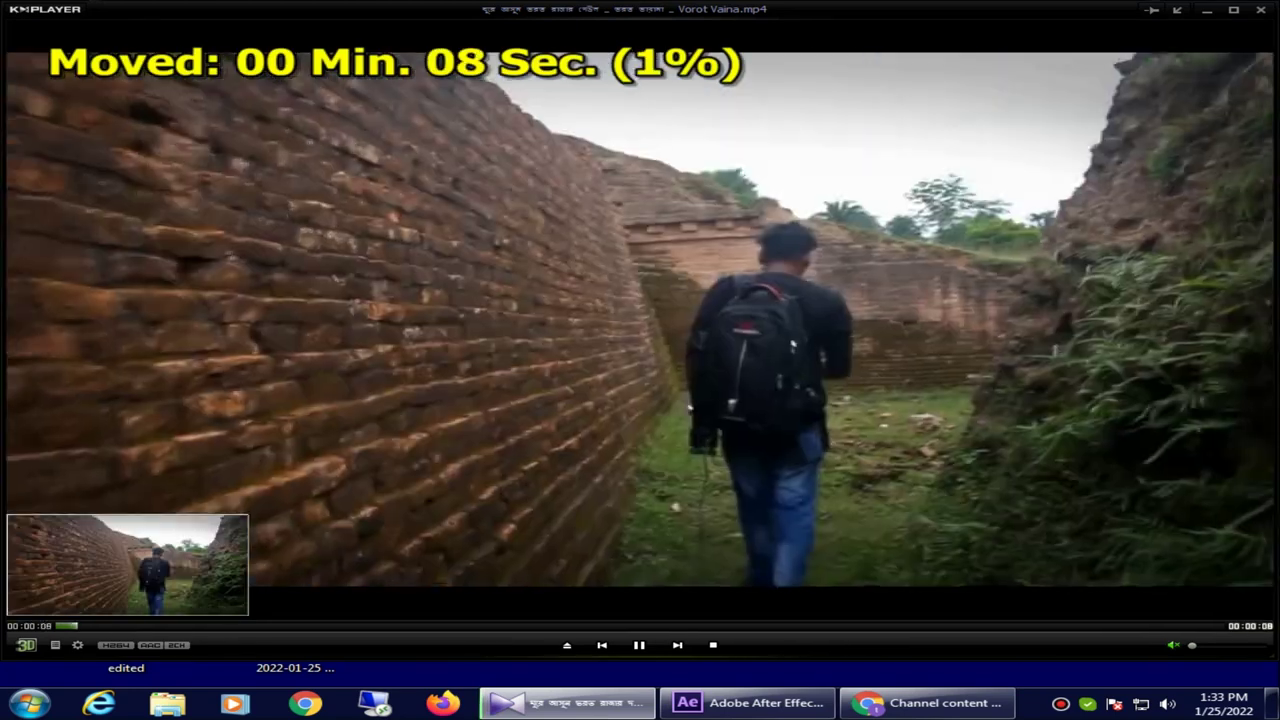
pyautogui.press('Right')
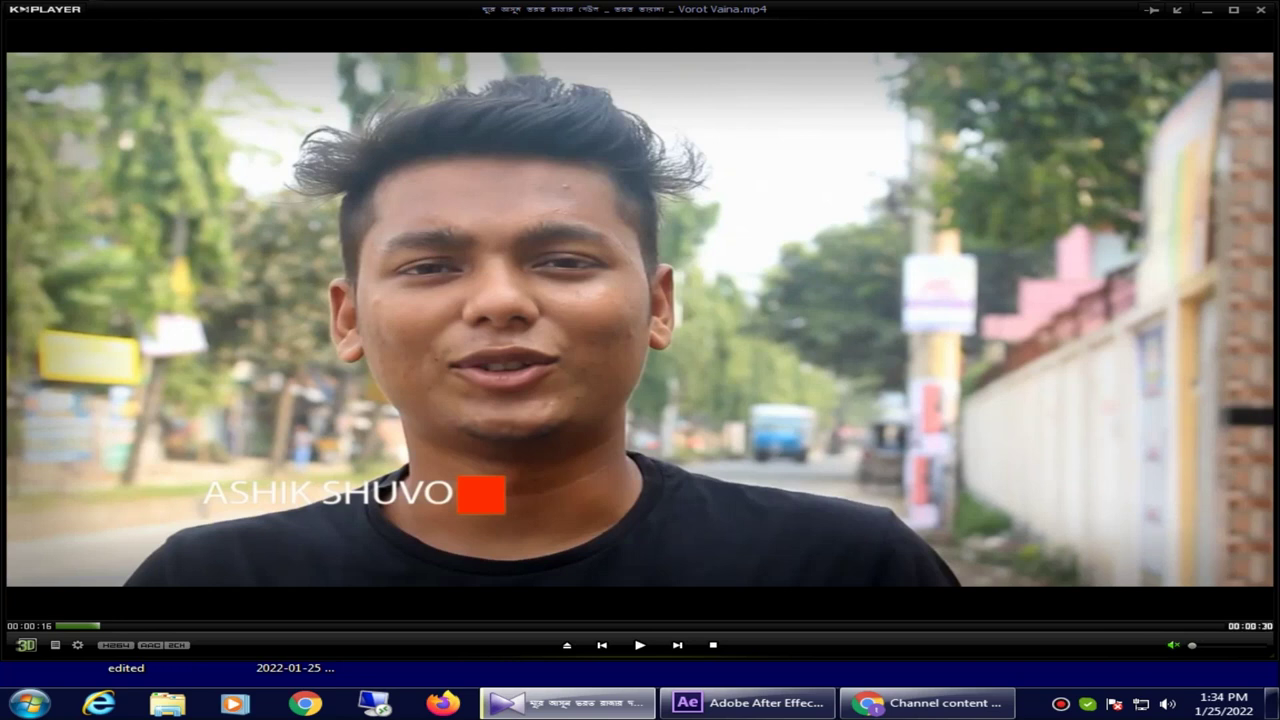
pyautogui.click(639, 645)
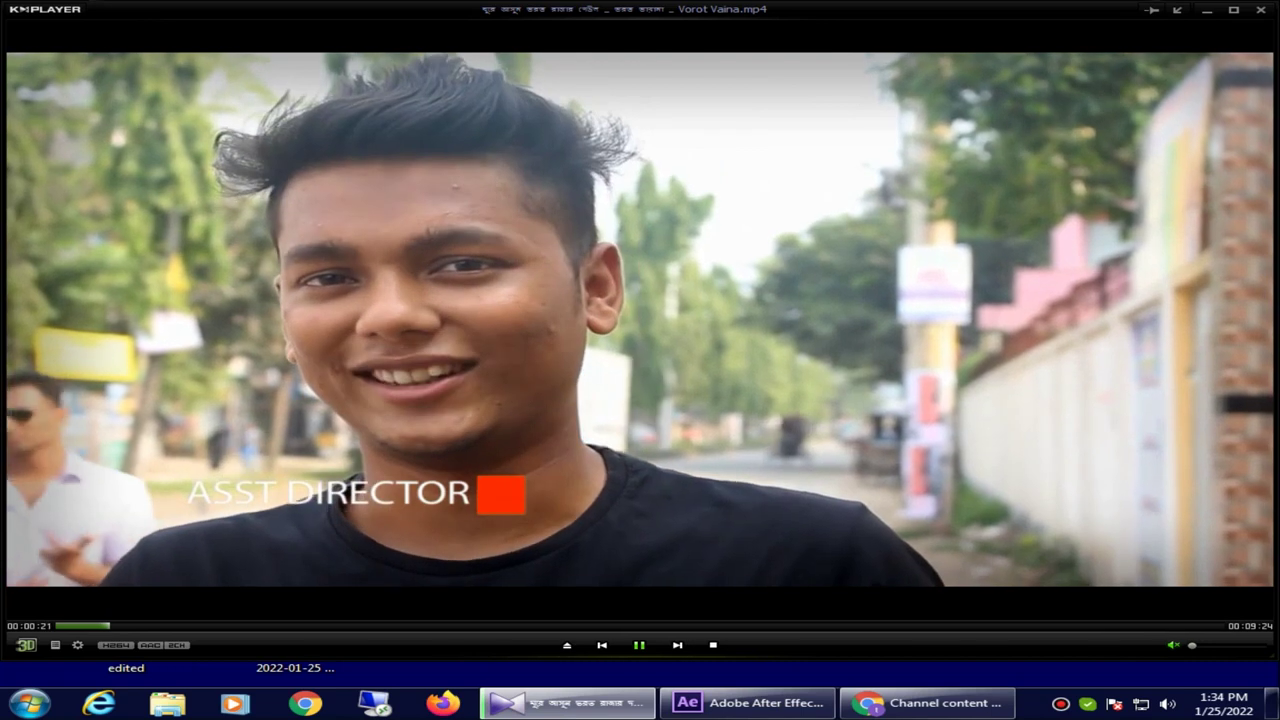
pyautogui.press('space')
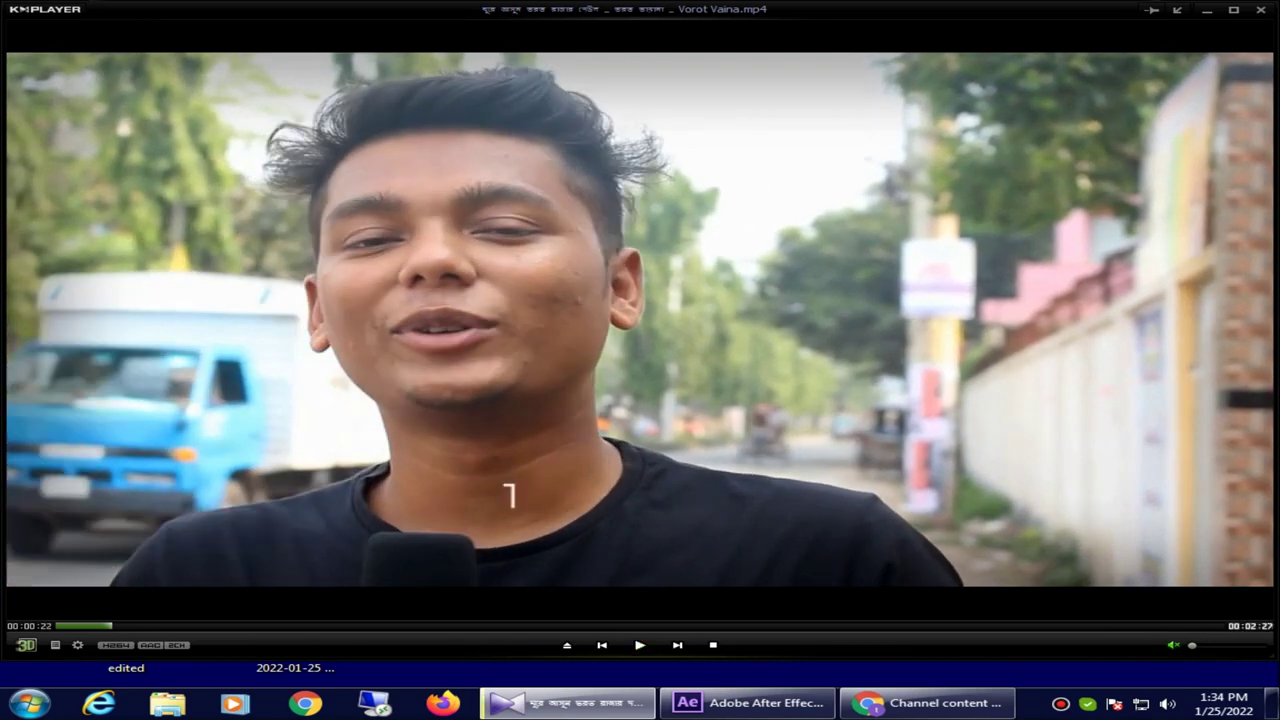
pyautogui.press('Left')
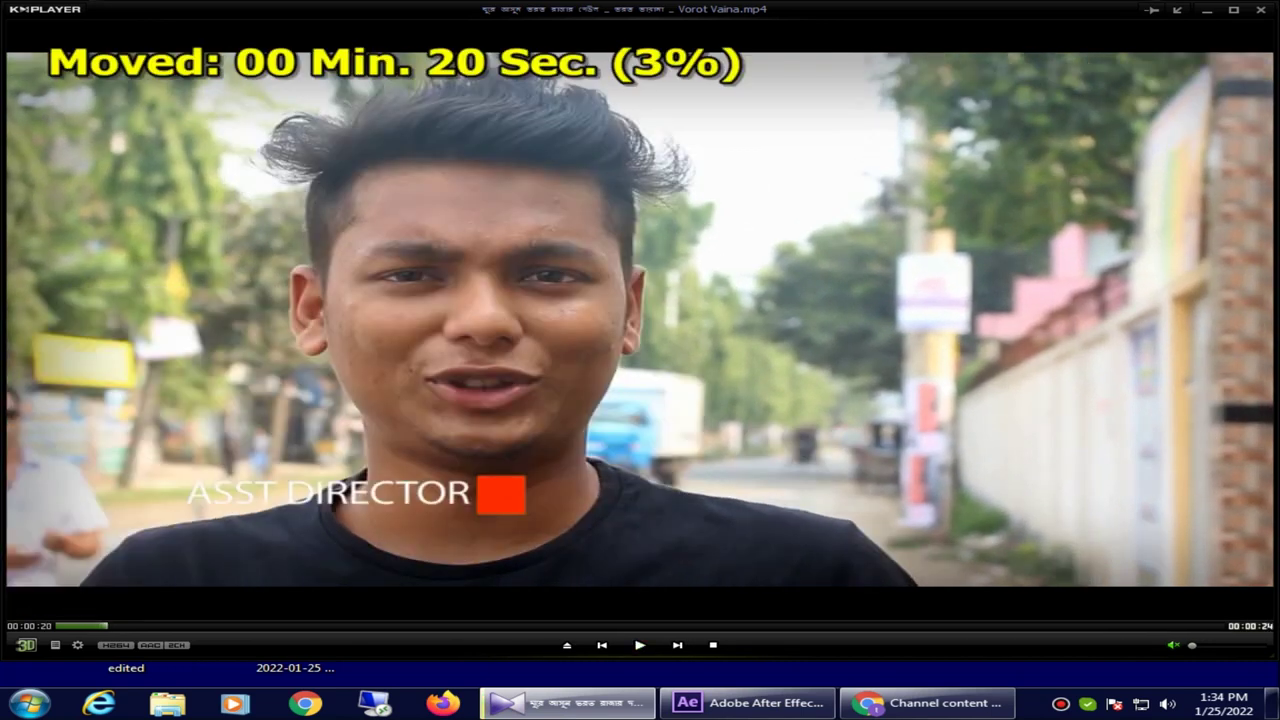
pyautogui.click(639, 645)
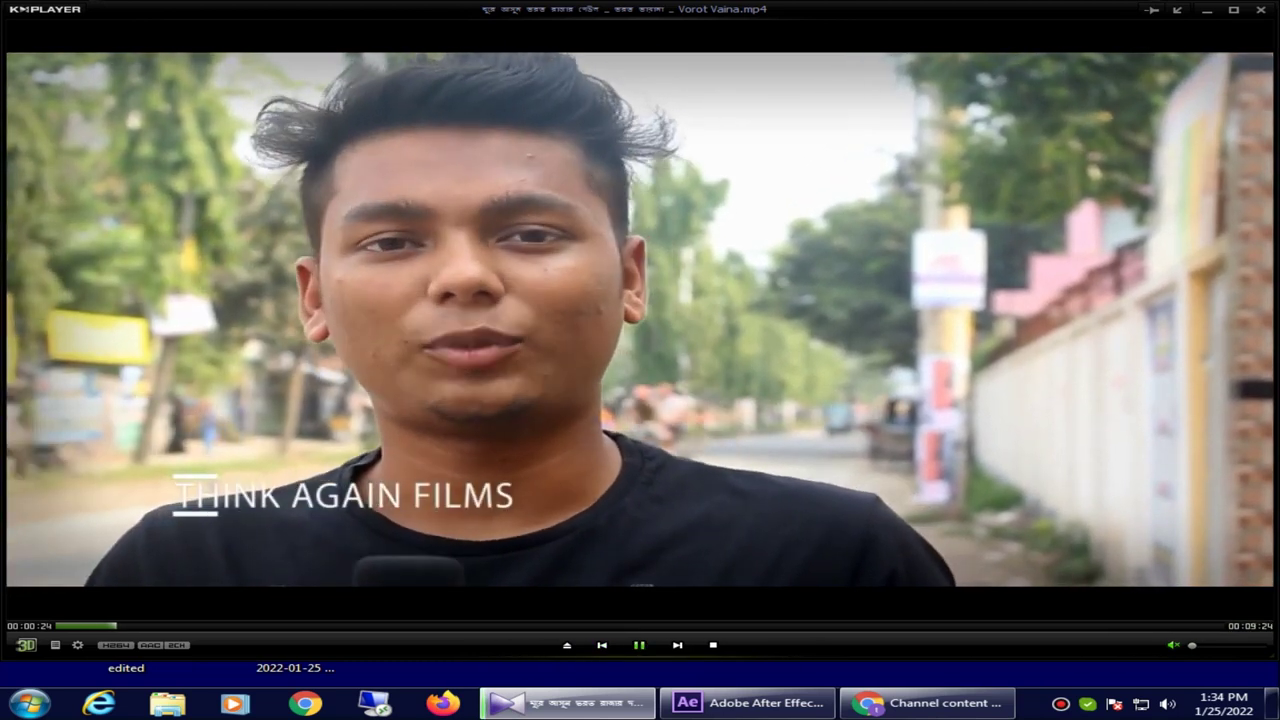
pyautogui.click(639, 645)
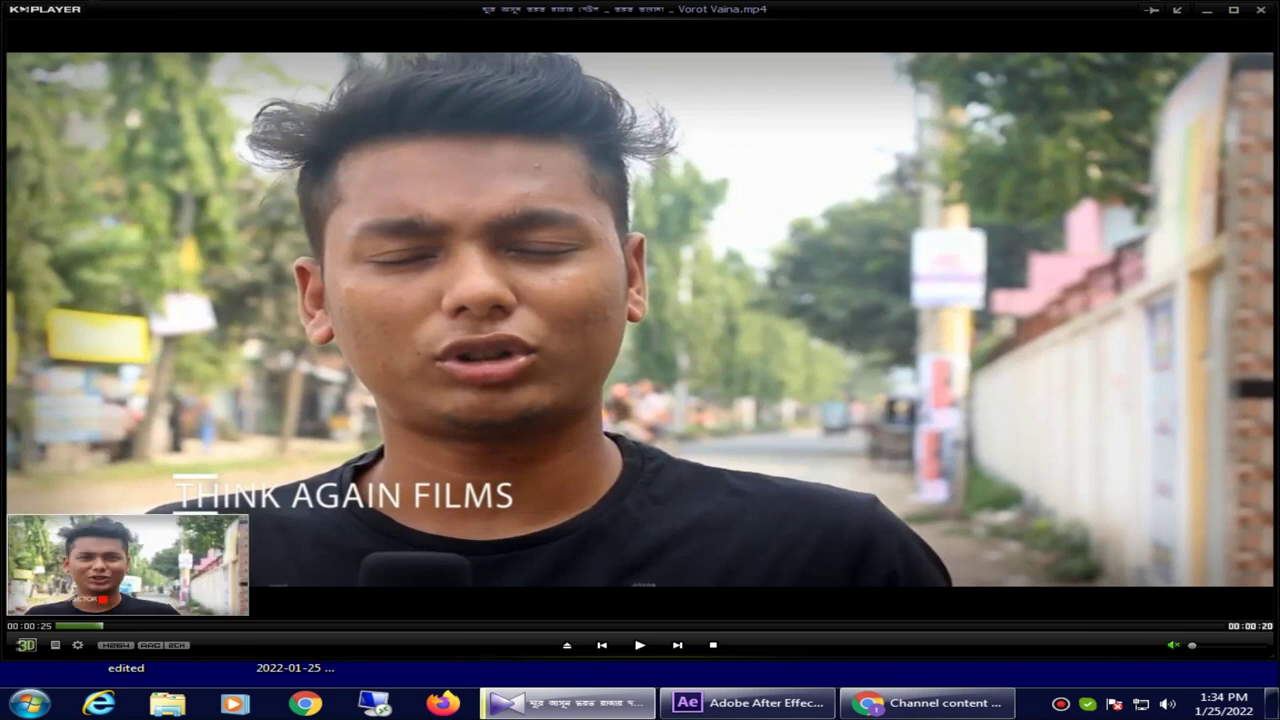
pyautogui.click(97, 626)
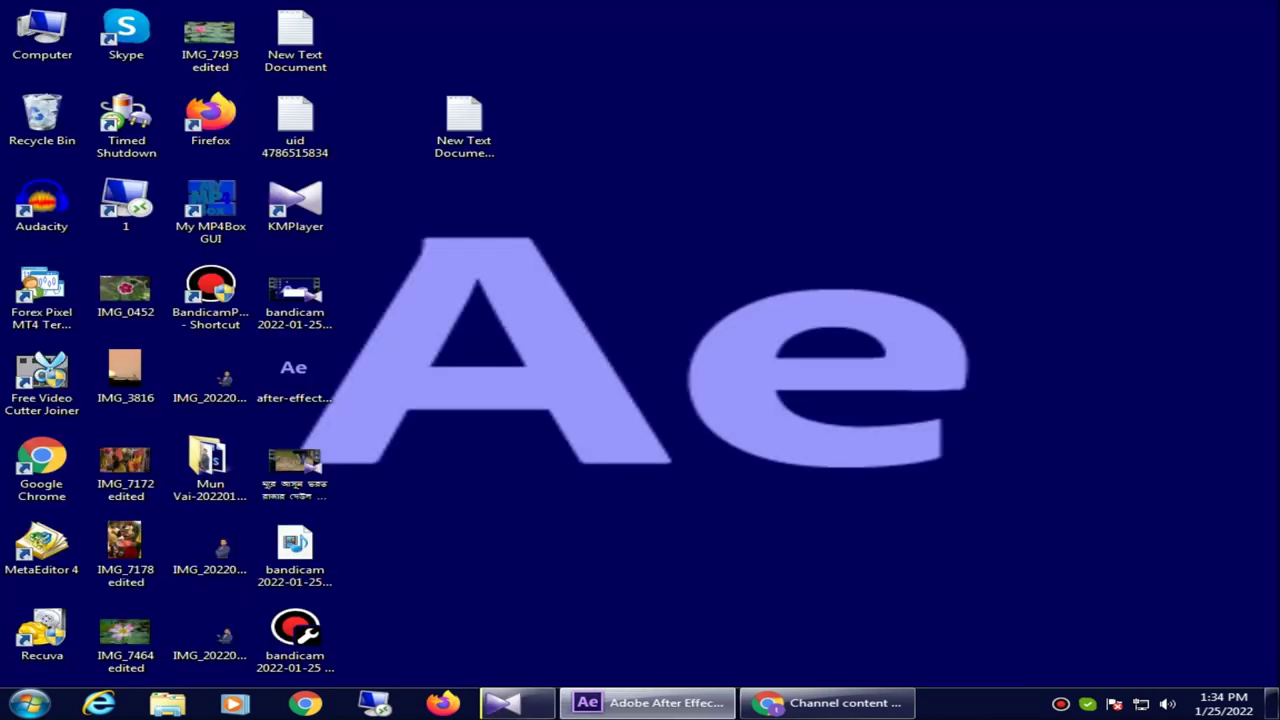
pyautogui.click(1260, 9)
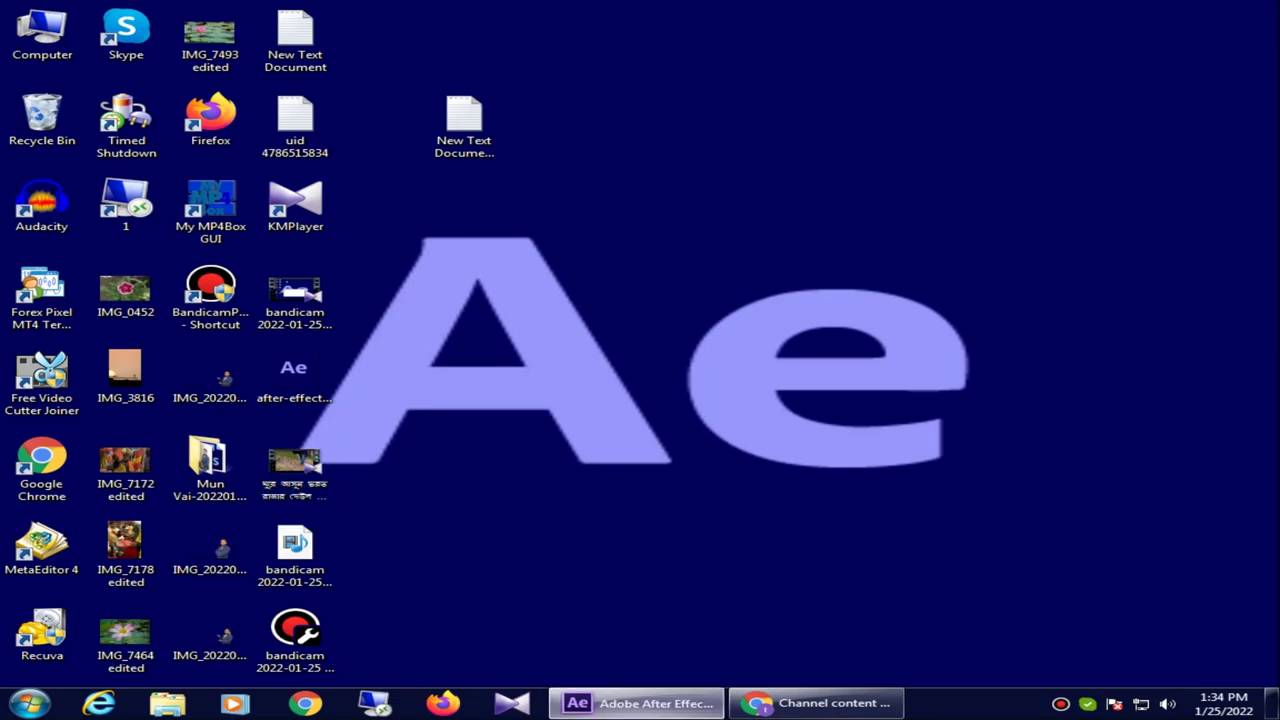
# Step: Drag the original-named desktop video into After Effects and dismiss the Unicode conversion error
pyautogui.press('super+d')
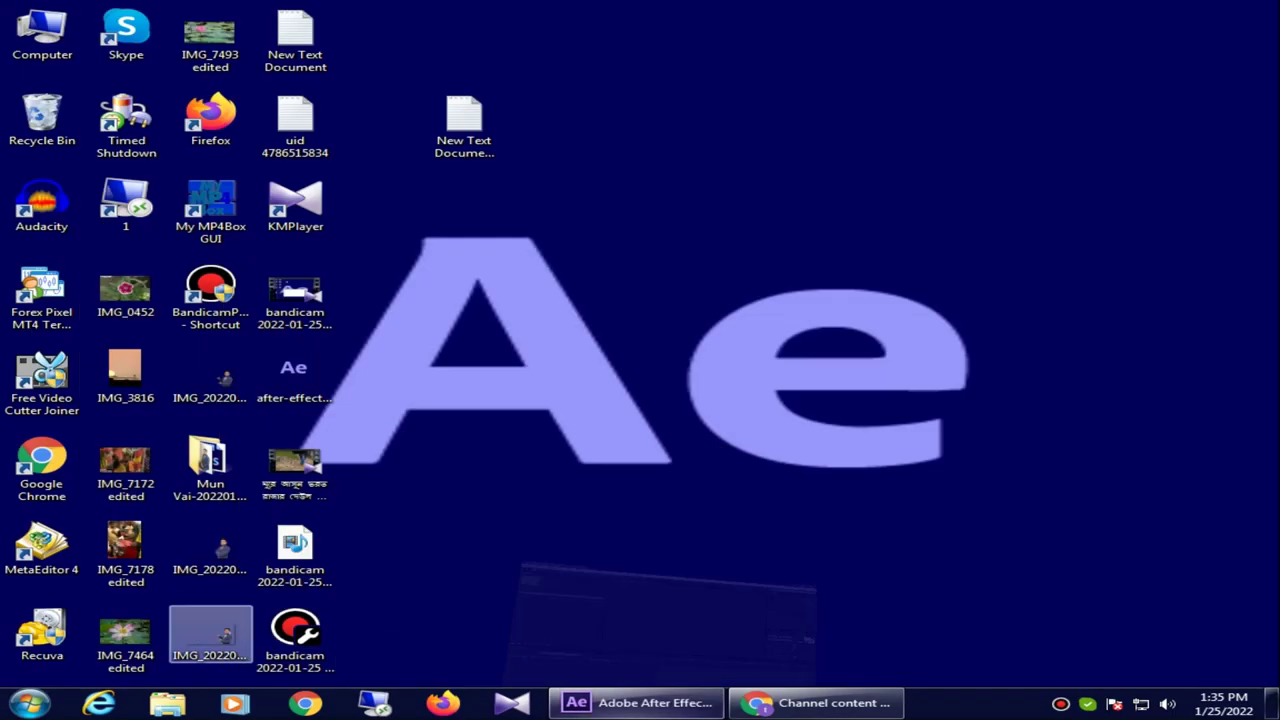
pyautogui.moveTo(295, 465); pyautogui.dragTo(615, 700)
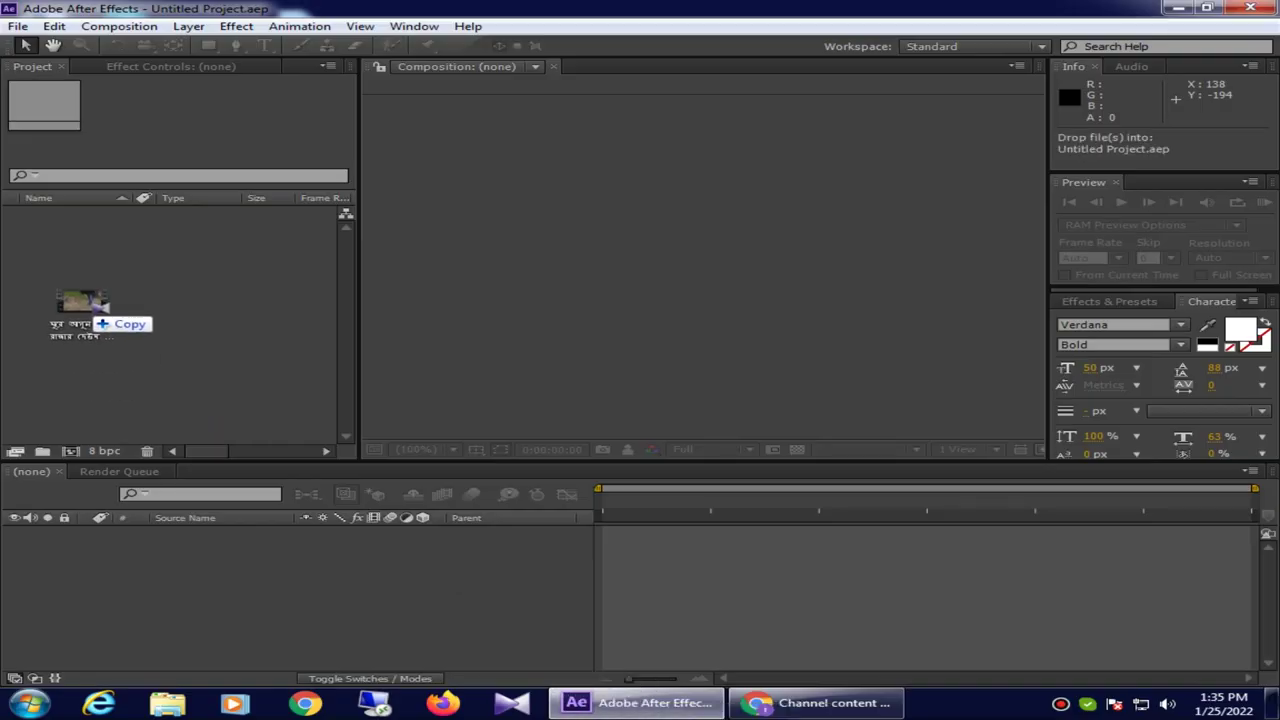
pyautogui.moveTo(618, 697); pyautogui.dragTo(75, 305)
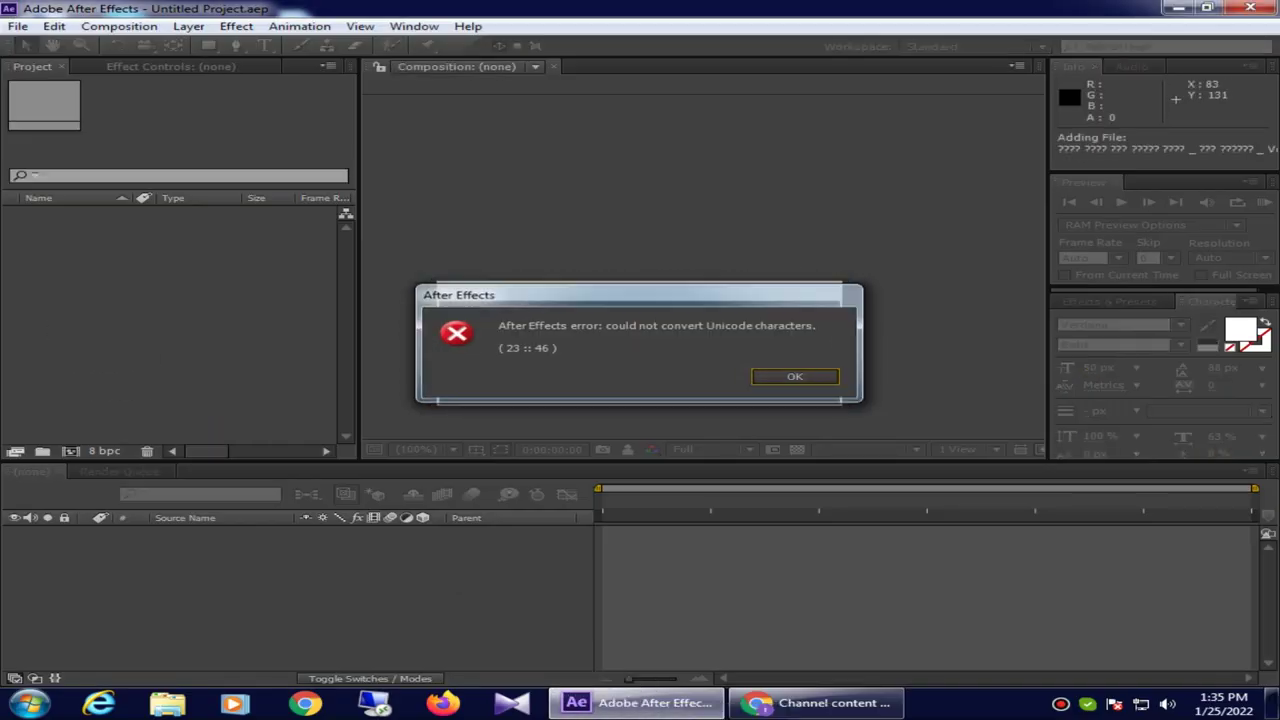
pyautogui.press('Return')
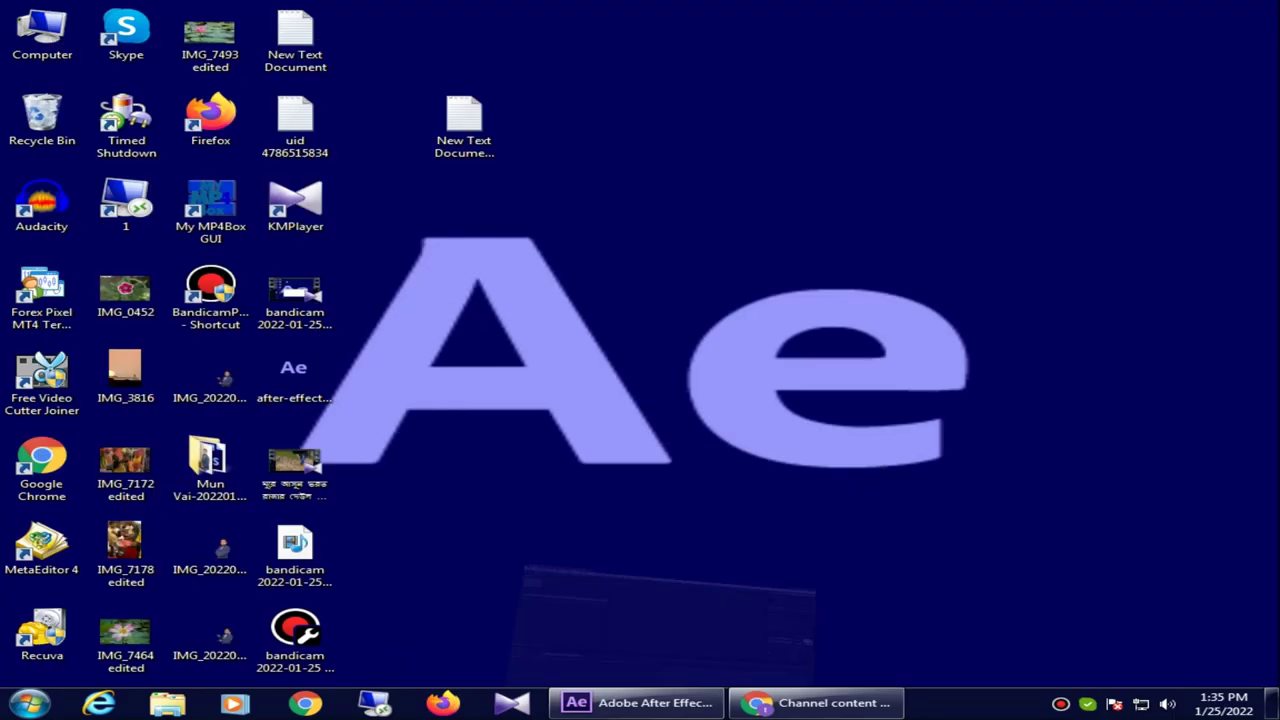
# Step: Rename the desktop video to yyyyyy and drag it into the Project panel
pyautogui.click(295, 478)
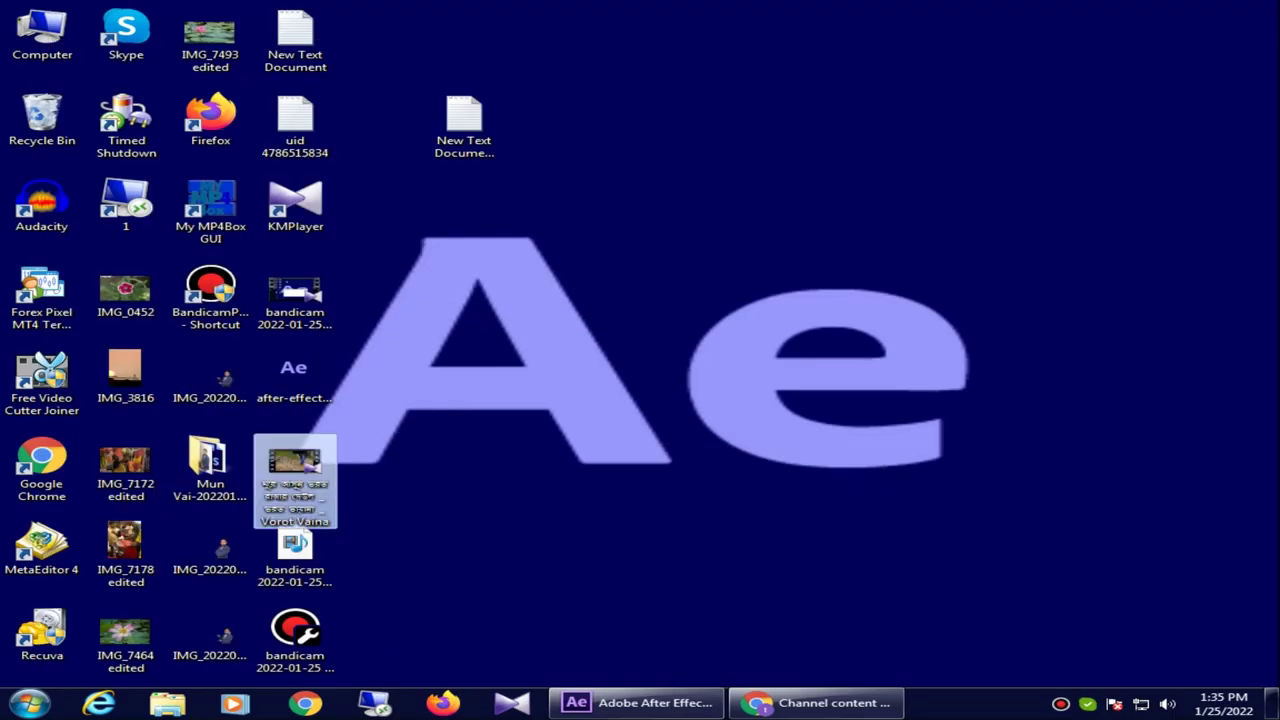
pyautogui.press('F2')
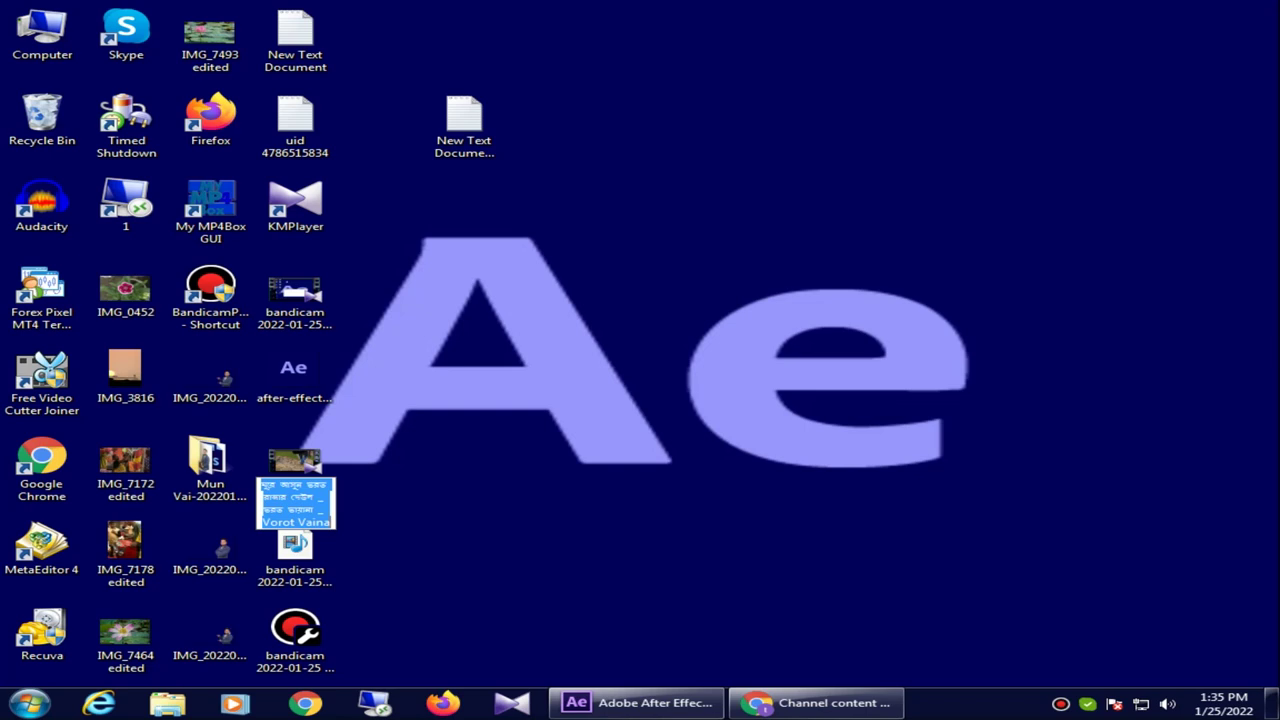
pyautogui.write('yyyyyy')
pyautogui.press('Return')
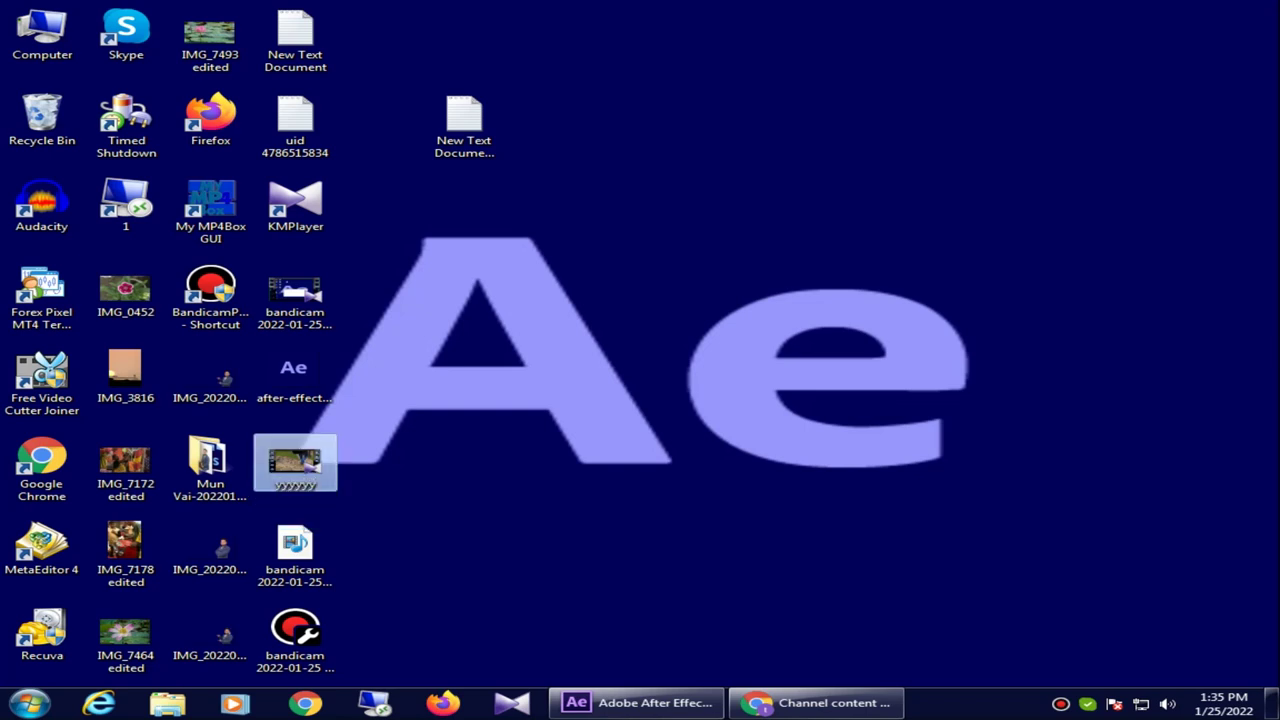
pyautogui.moveTo(295, 462)
pyautogui.mouseDown()
pyautogui.moveTo(176, 334)
pyautogui.moveTo(52, 278)
pyautogui.mouseUp()
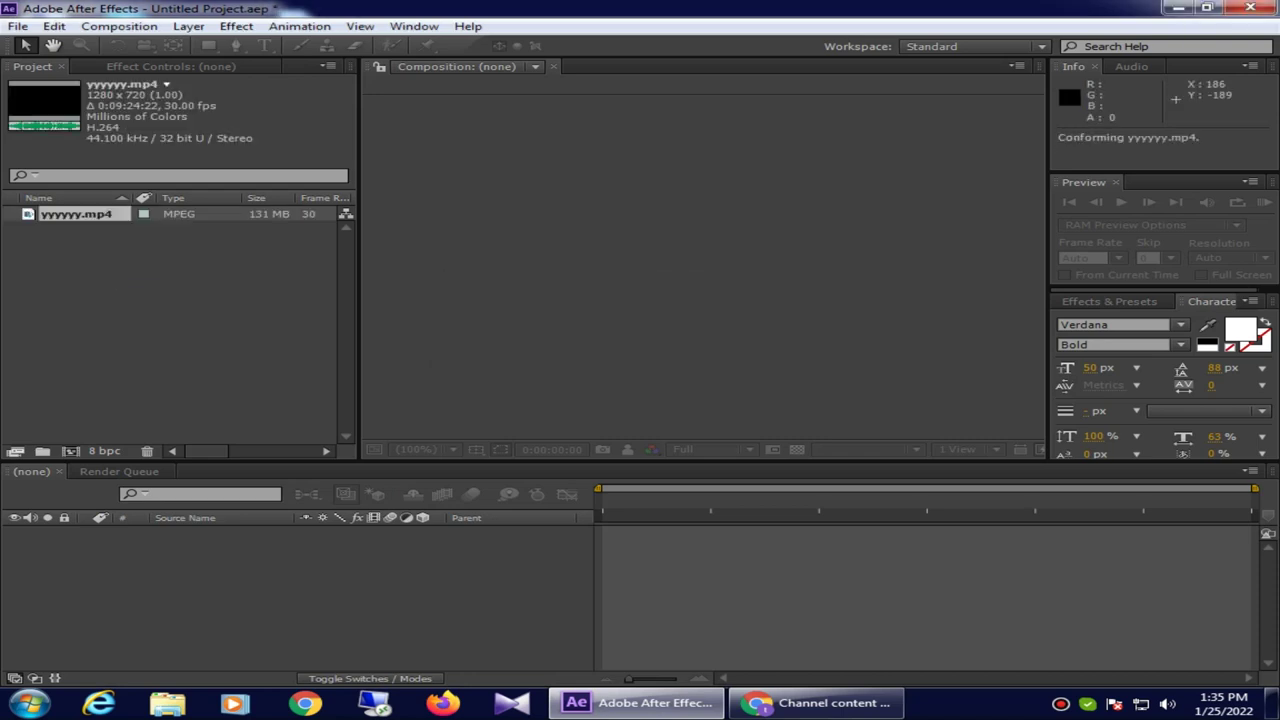
# Step: Create a composition from yyyyyy.mp4, undoing an accidental layer time shift
pyautogui.moveTo(76, 214)
pyautogui.mouseDown()
pyautogui.moveTo(510, 500)
pyautogui.moveTo(596, 532)
pyautogui.mouseUp()
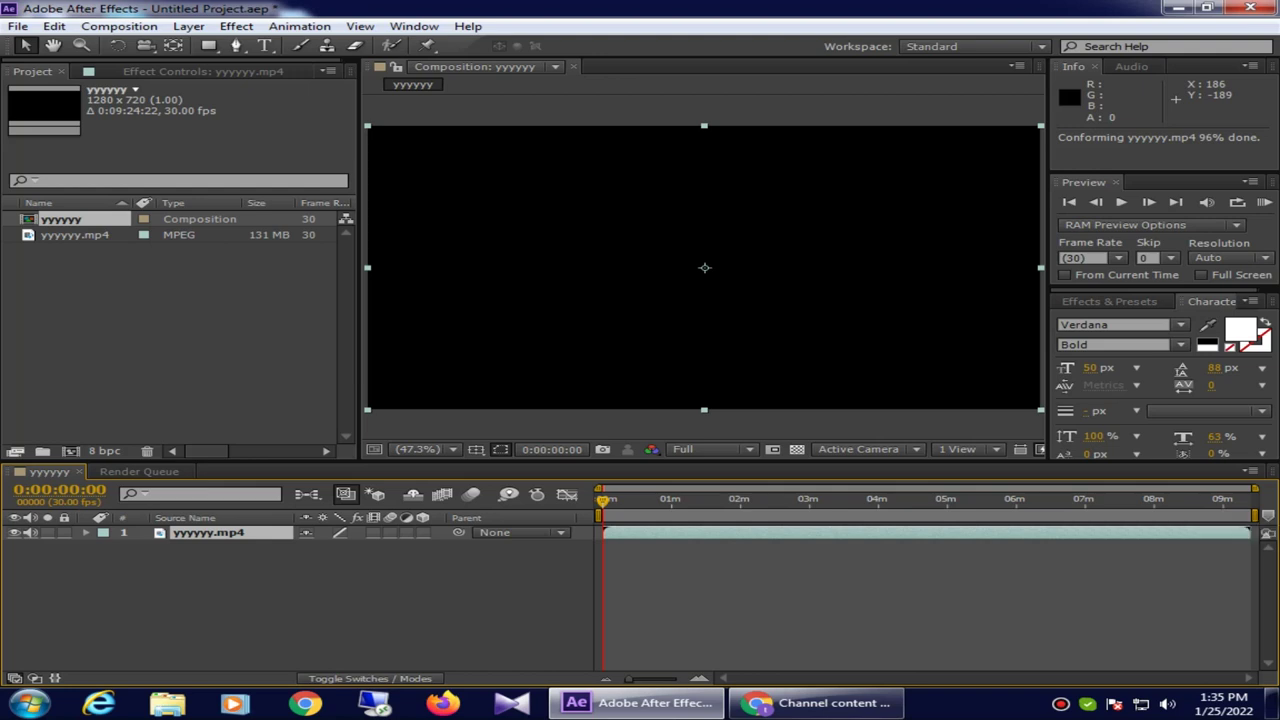
pyautogui.click(1222, 499)
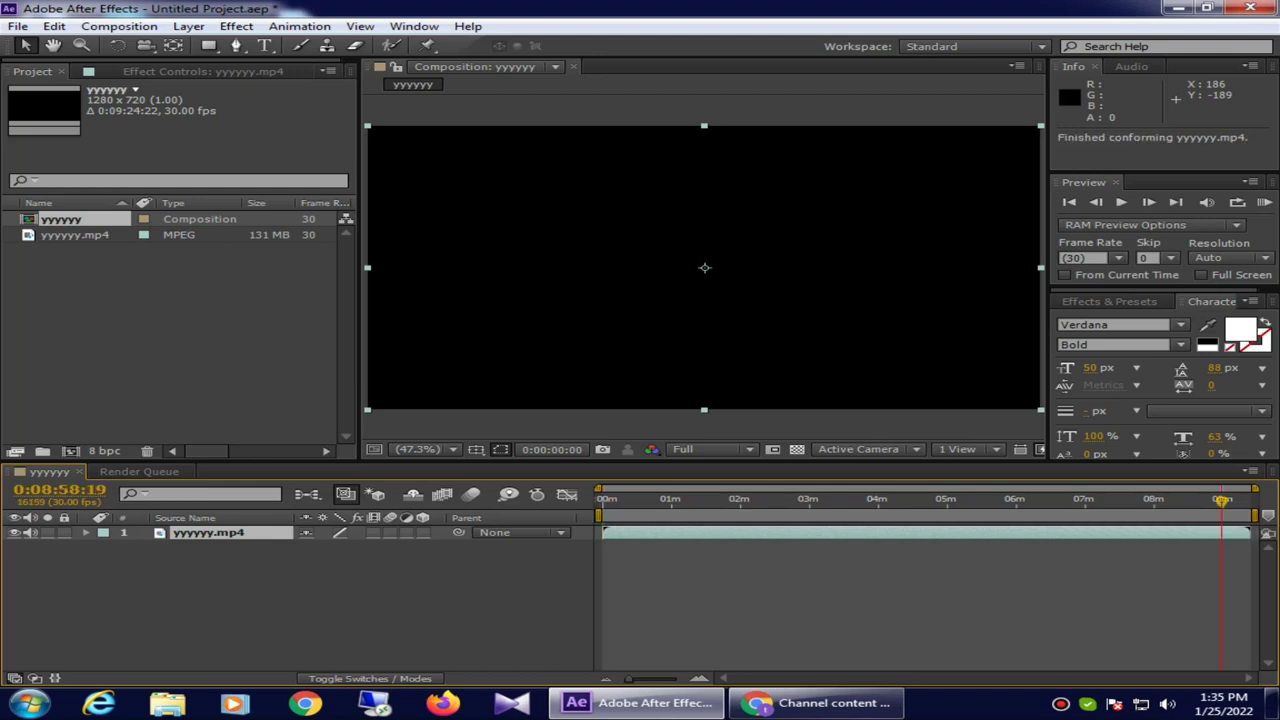
pyautogui.moveTo(1243, 533); pyautogui.dragTo(784, 532)
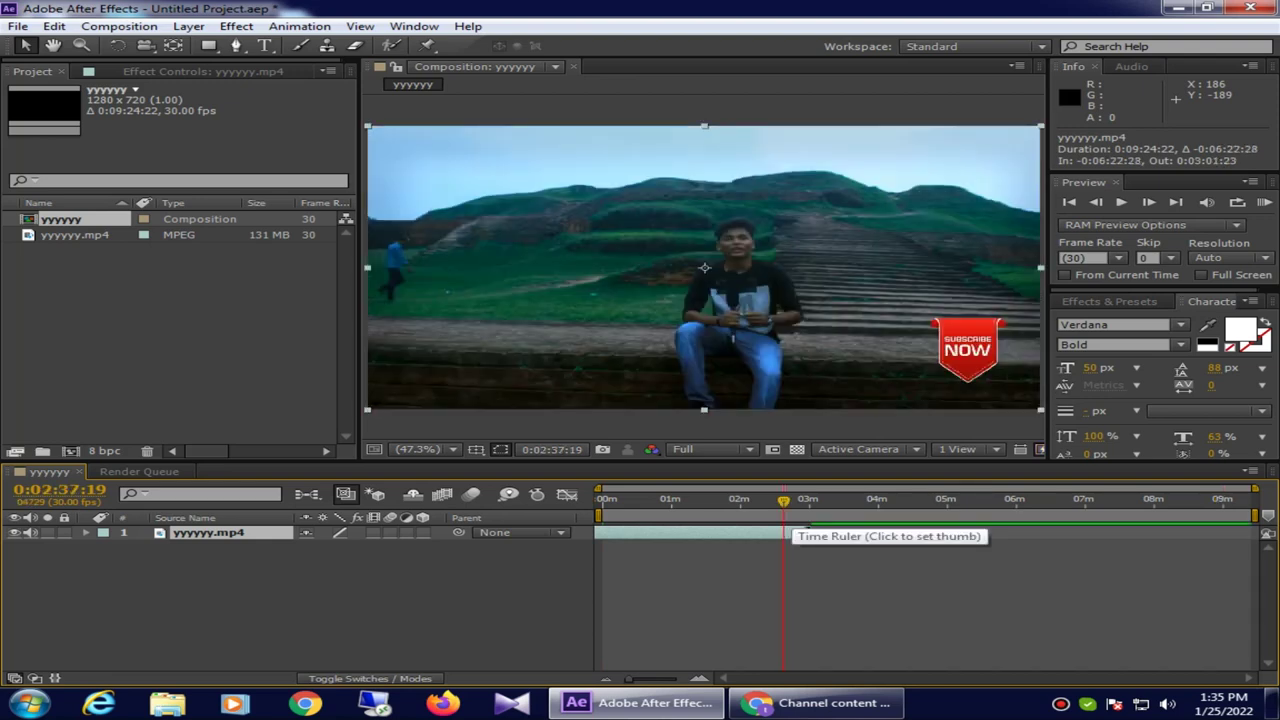
pyautogui.hotkey('ctrl', 'z')
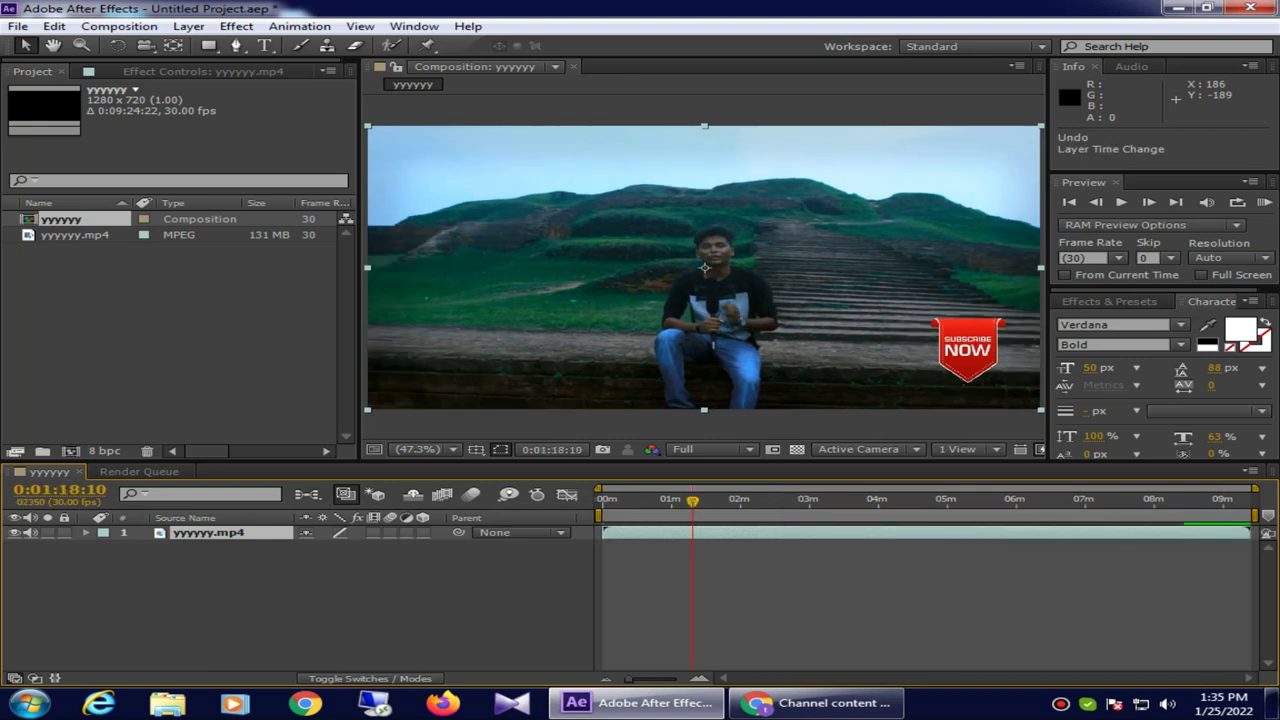
# Step: Scrub the time ruler from about 0:00:42:16 back to 0:00:19:10
pyautogui.click(641, 499)
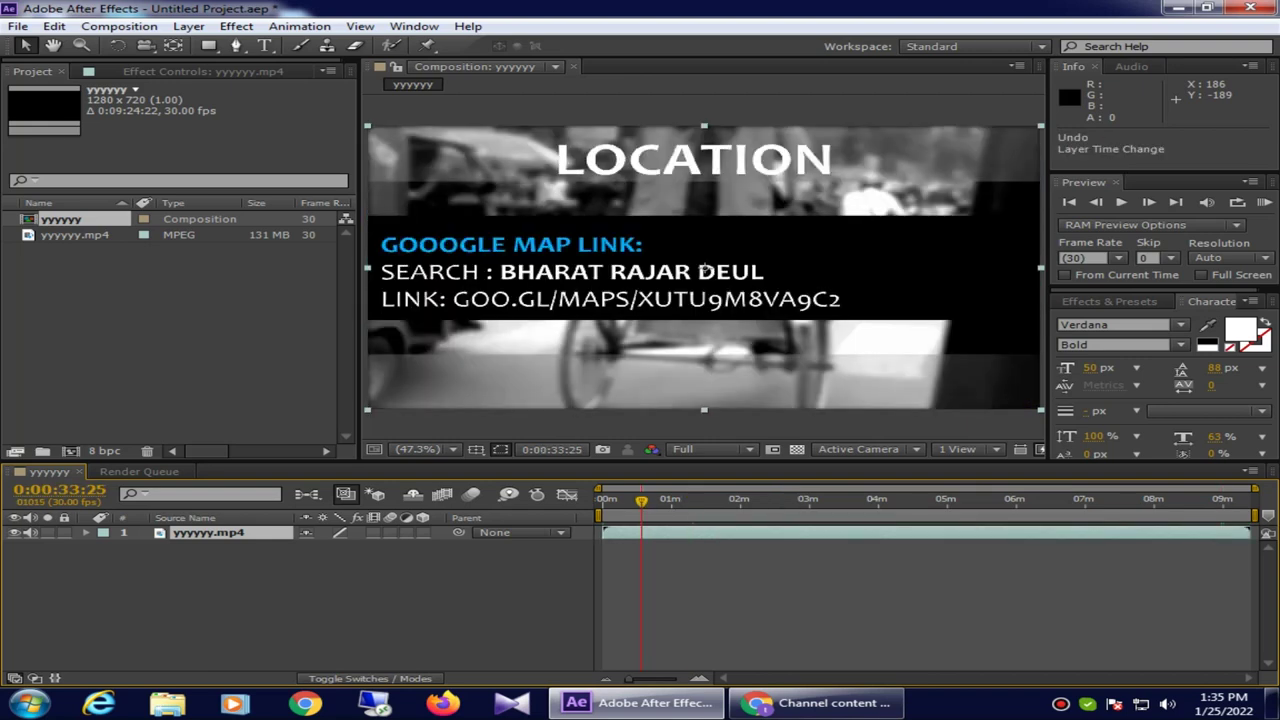
pyautogui.click(651, 499)
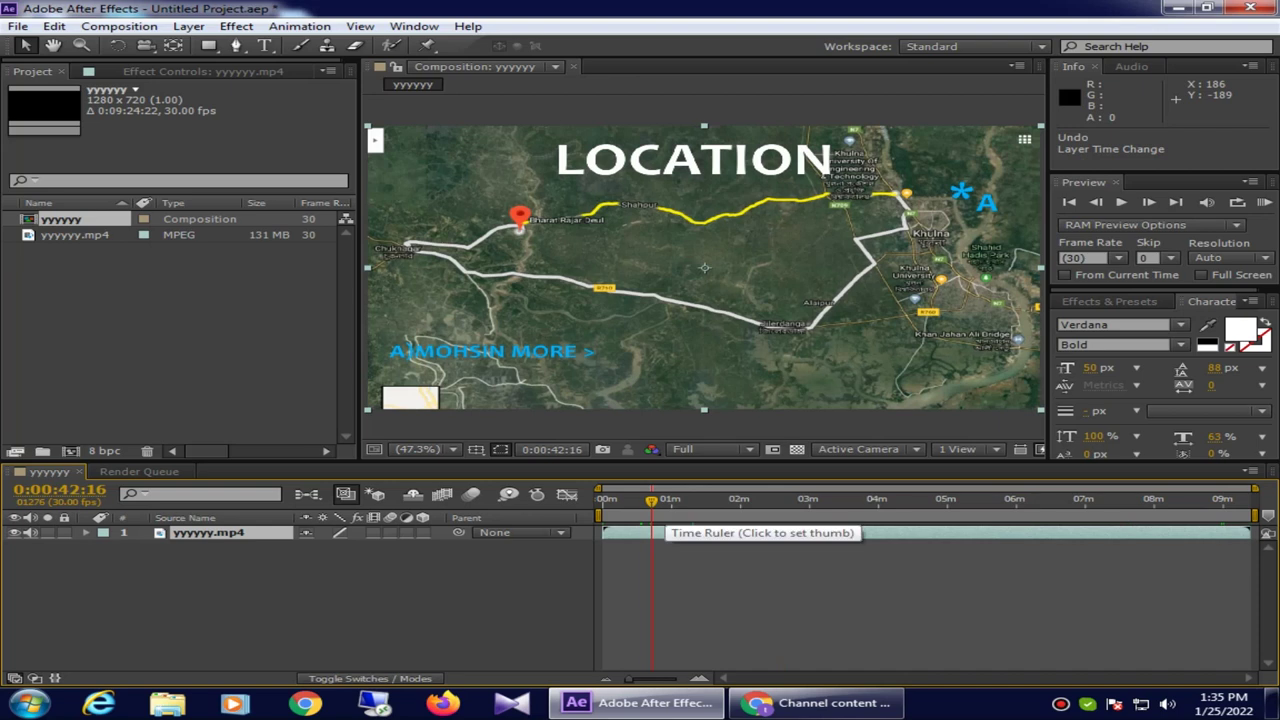
pyautogui.moveTo(651, 502); pyautogui.dragTo(642, 502)
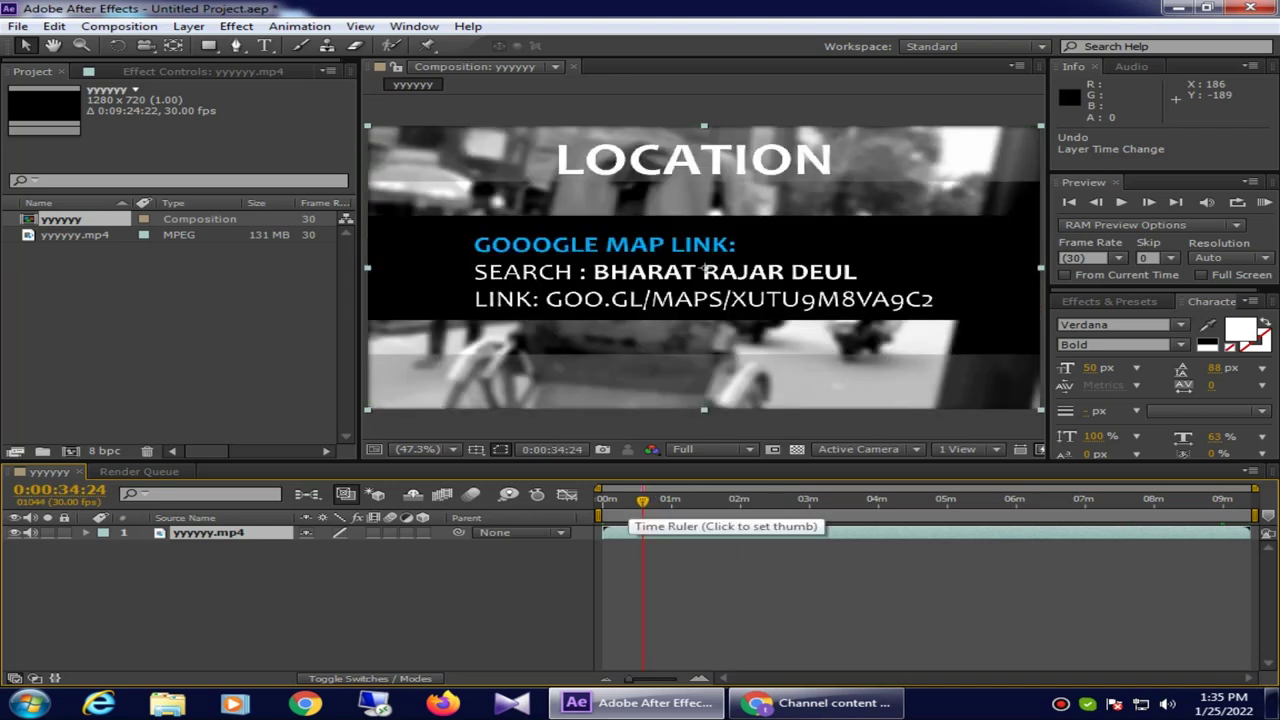
pyautogui.moveTo(642, 502); pyautogui.dragTo(626, 502)
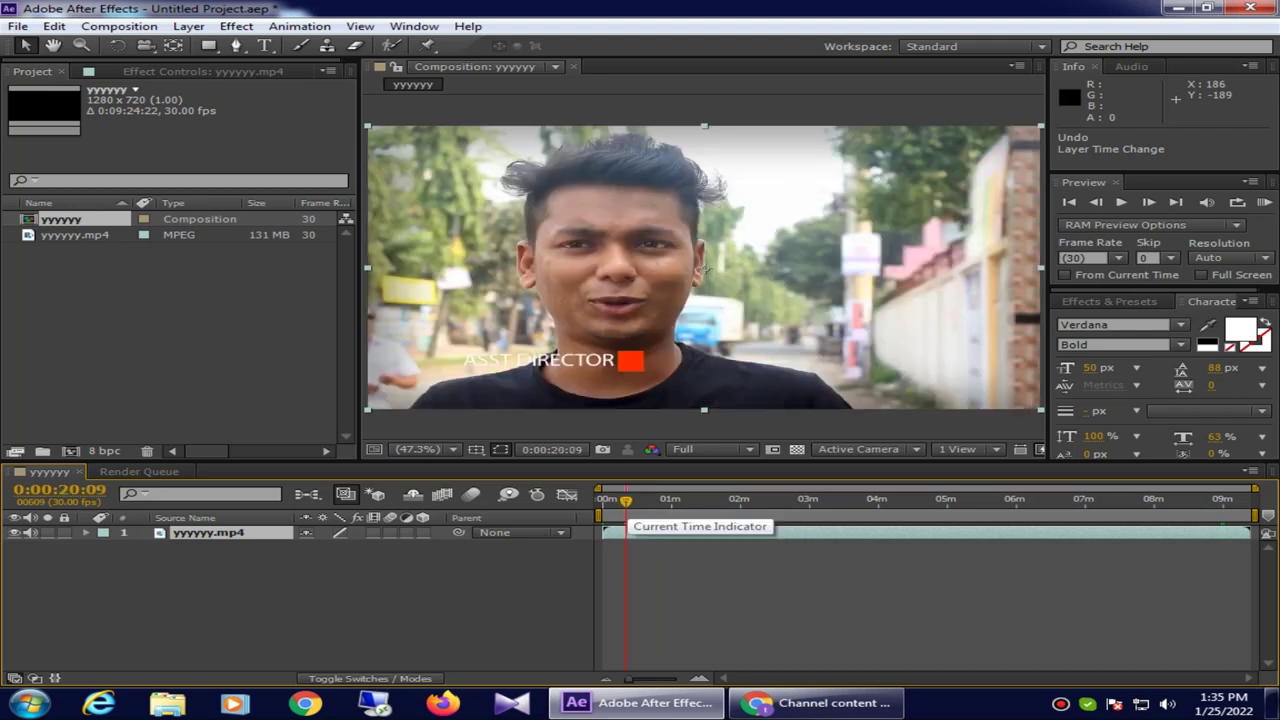
pyautogui.moveTo(626, 505); pyautogui.dragTo(619, 505)
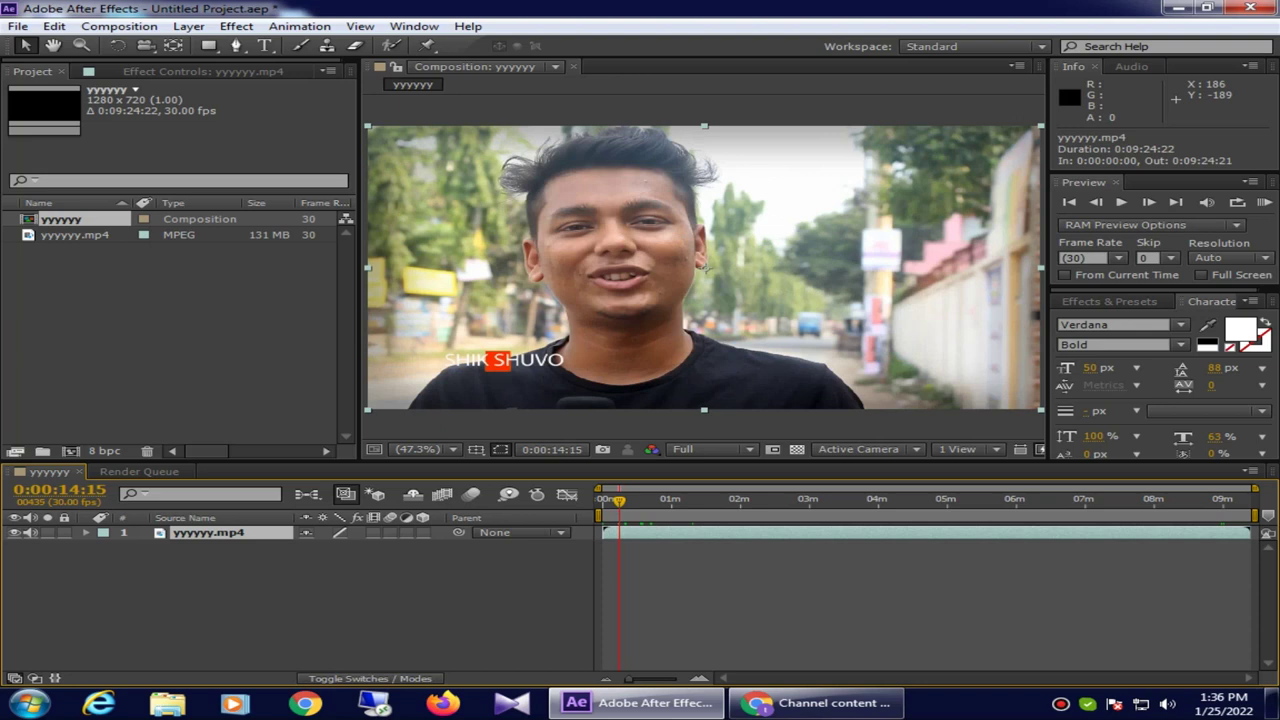
# Step: Duplicate the yyyyyy.mp4 layer, preview the interview, and split the layer at 0:00:14:15
pyautogui.hotkey('ctrl', 'd')
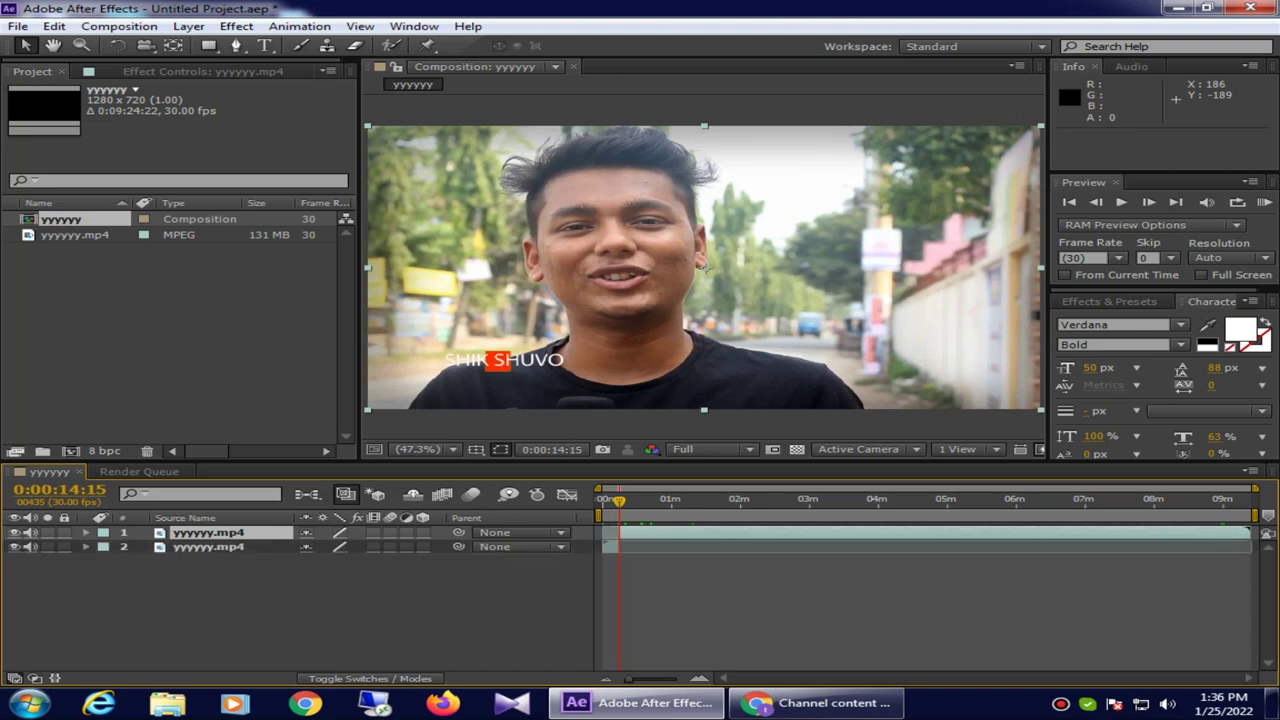
pyautogui.press('space')
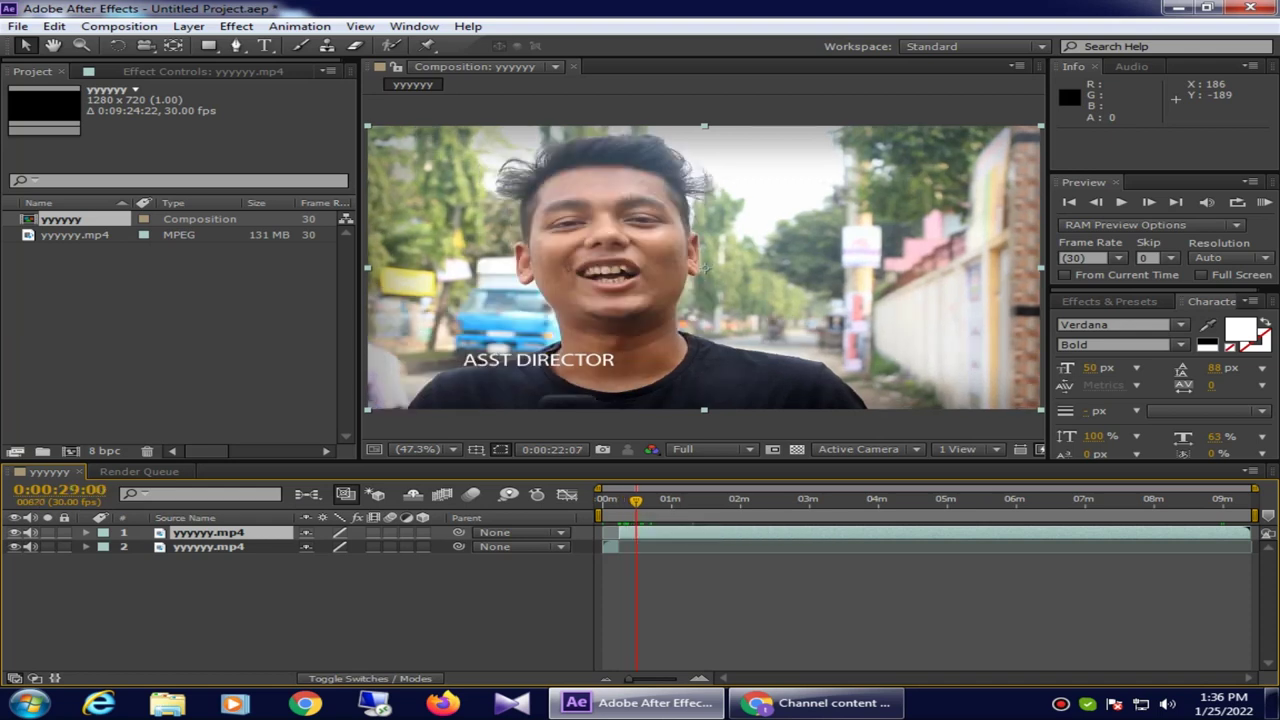
pyautogui.press('space')
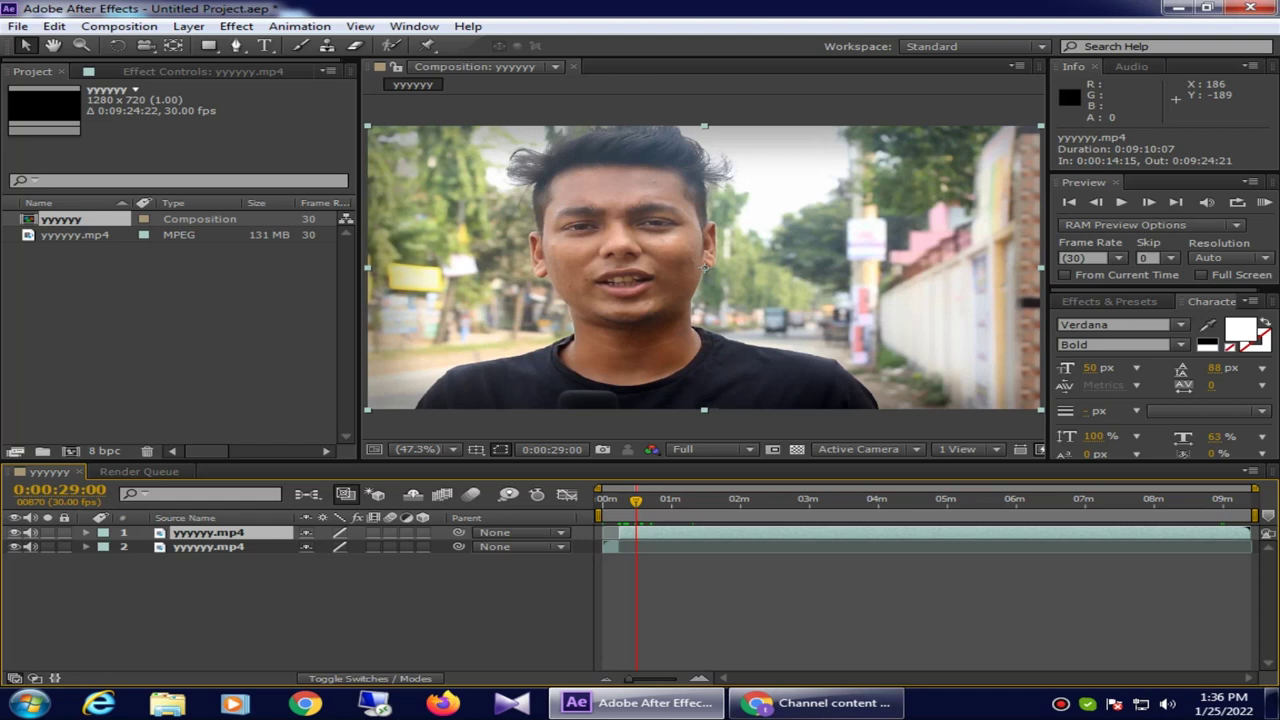
pyautogui.hotkey('ctrl', 'shift', 'd')
# Step: Delete the leftover and duplicate layers, then zoom the timeline in with =
pyautogui.press('Delete')
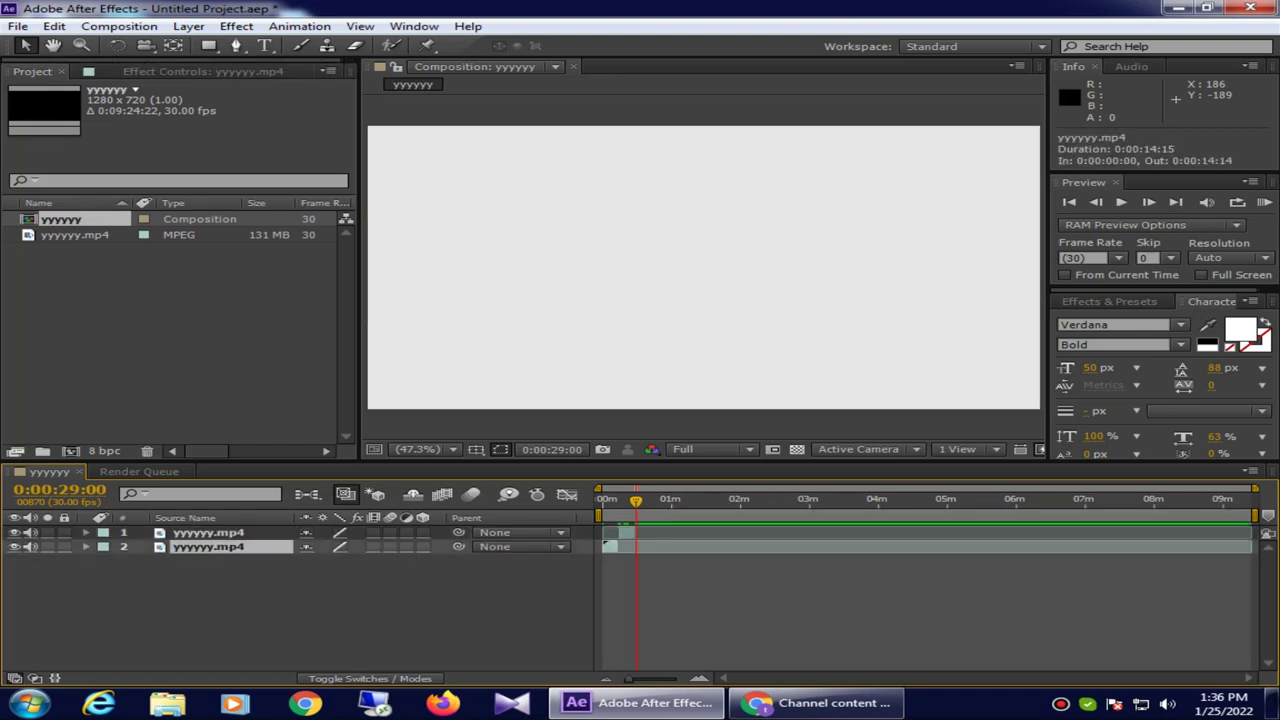
pyautogui.press('Delete')
pyautogui.hotkey('ctrl', 'a')
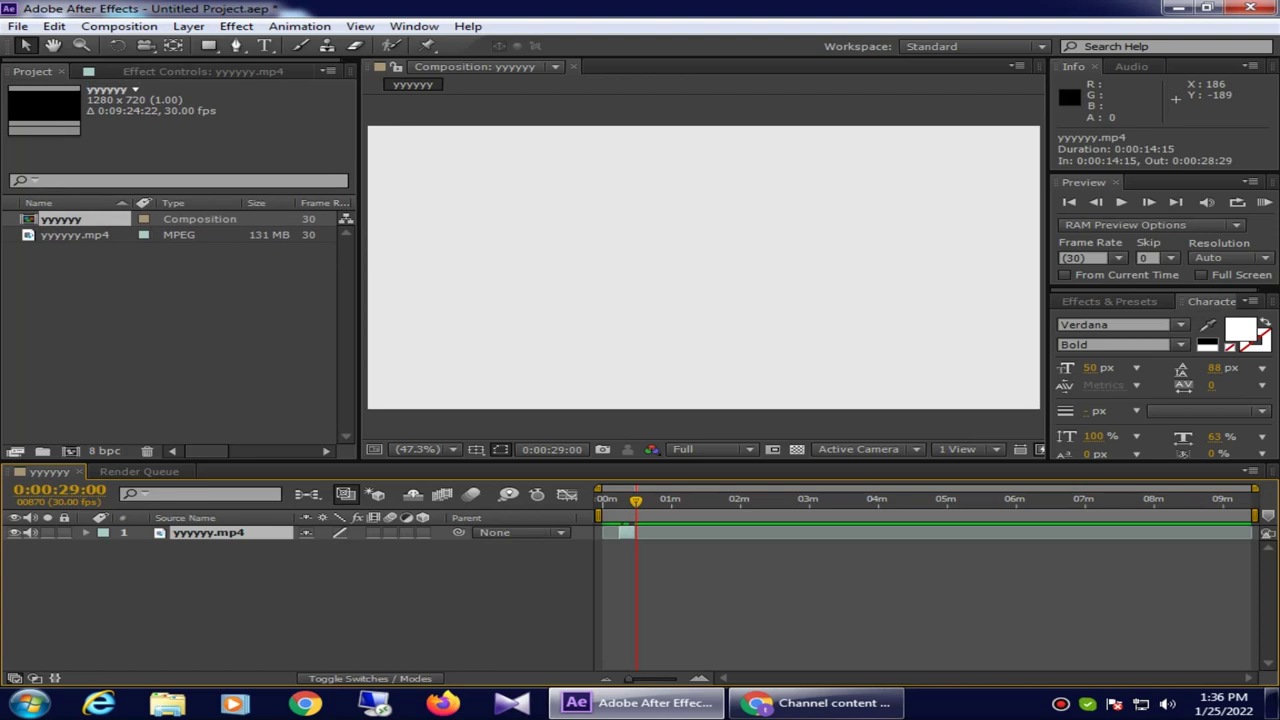
pyautogui.press('=')
pyautogui.press('=')
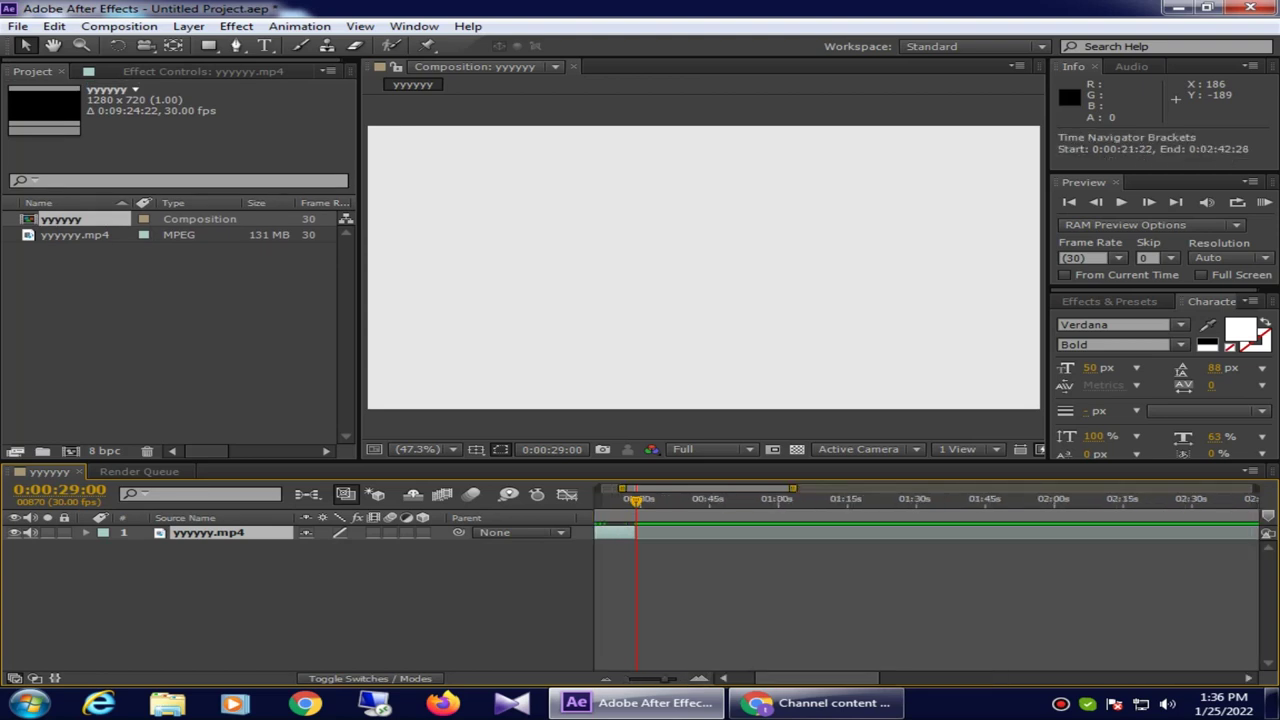
pyautogui.press('=')
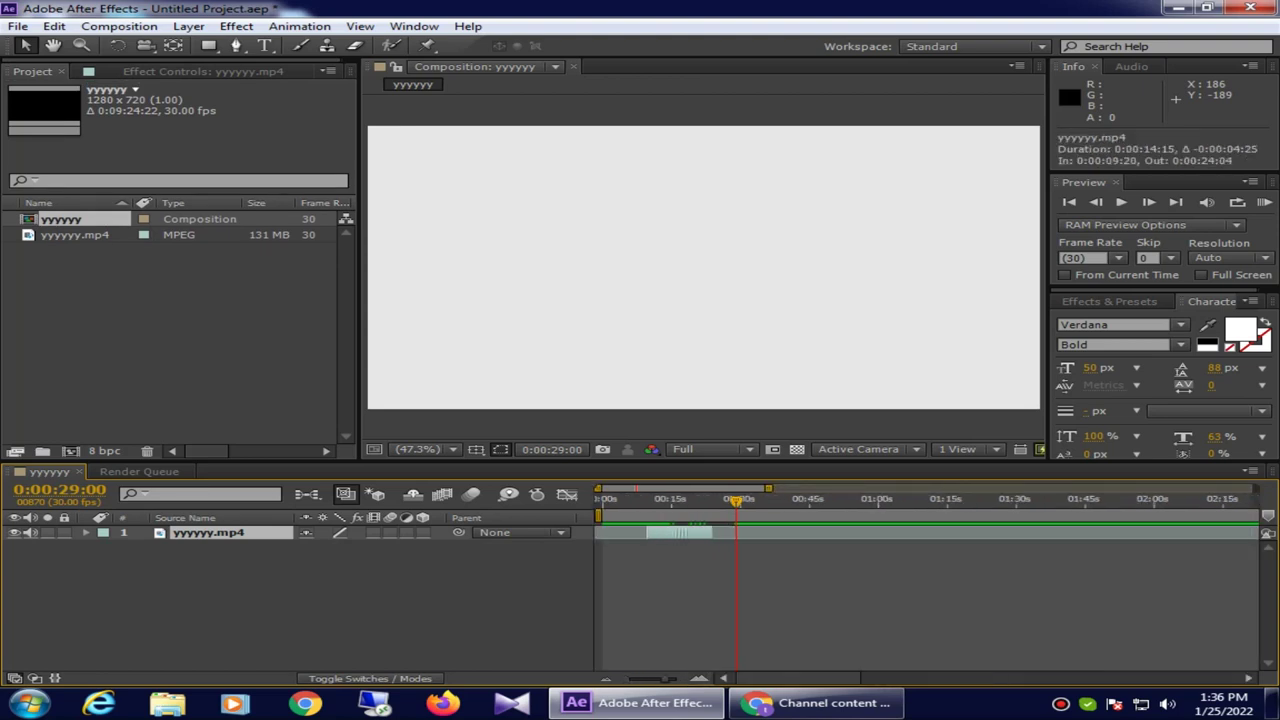
# Step: Slide the remaining interview layer so its In point sits at 0:00:00:00
pyautogui.moveTo(679, 532); pyautogui.dragTo(645, 532)
pyautogui.click(628, 498)
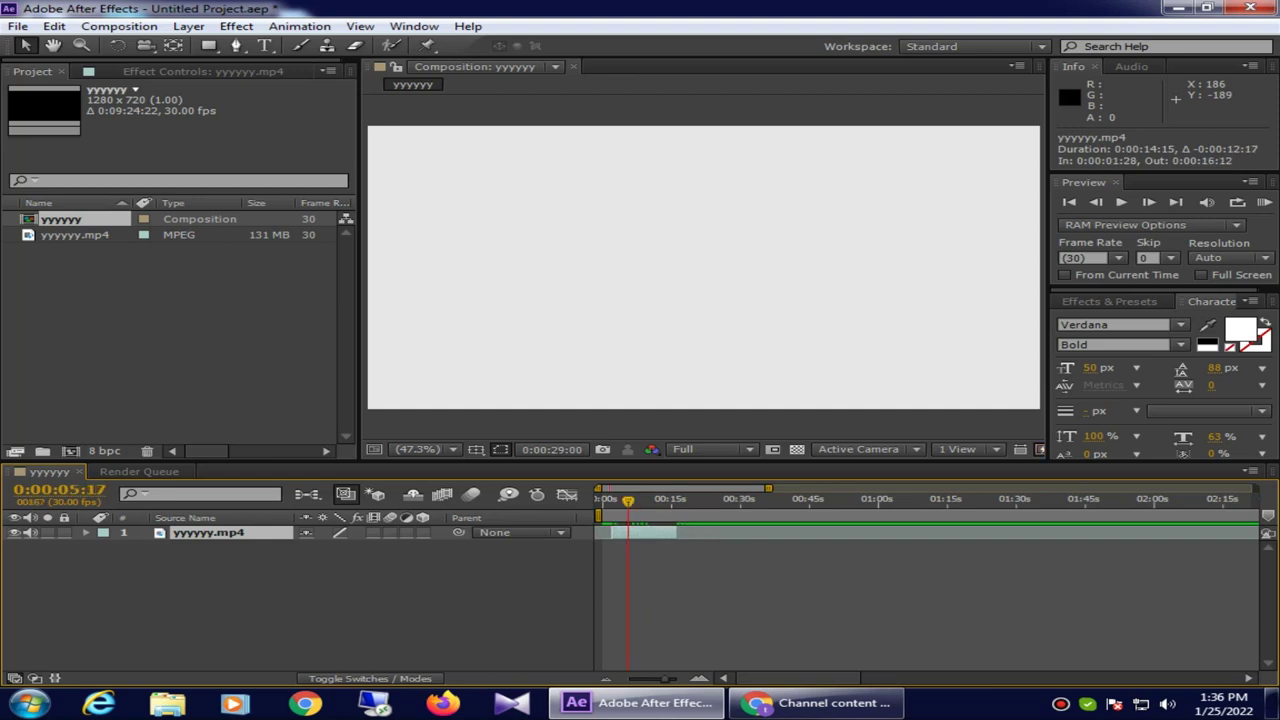
pyautogui.press('Home')
pyautogui.click(648, 498)
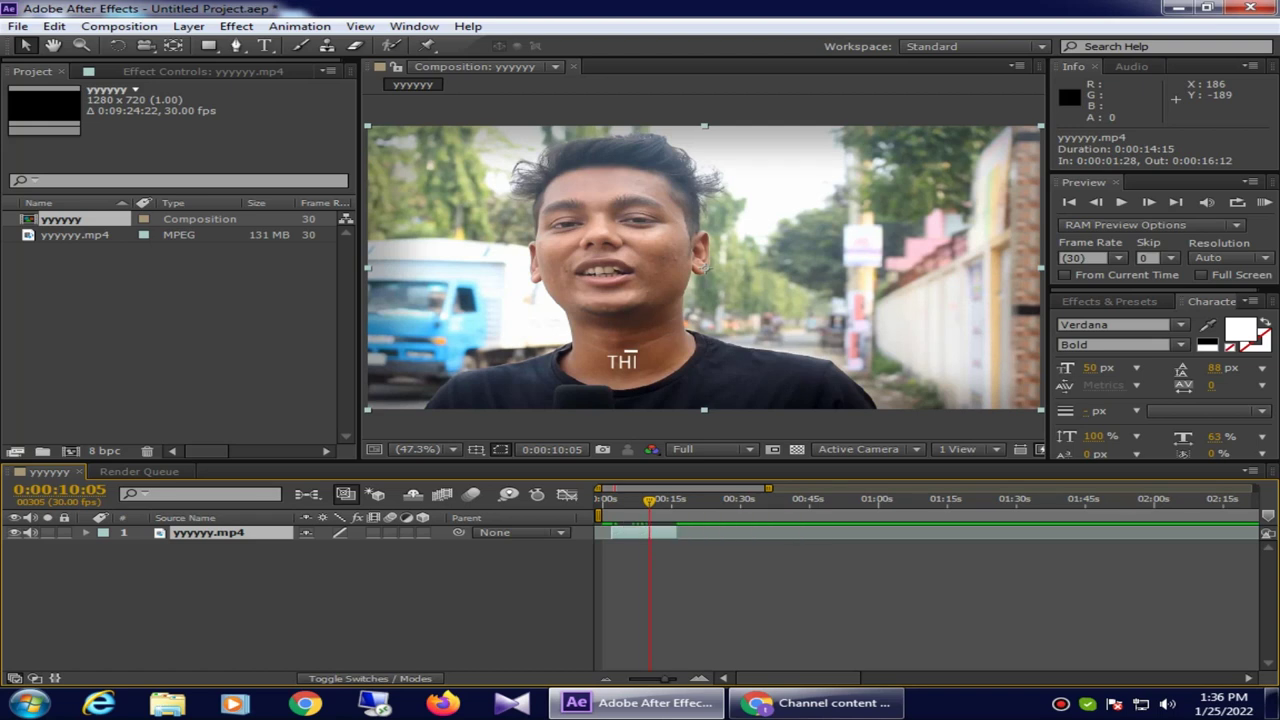
pyautogui.click(647, 498)
pyautogui.press('Home')
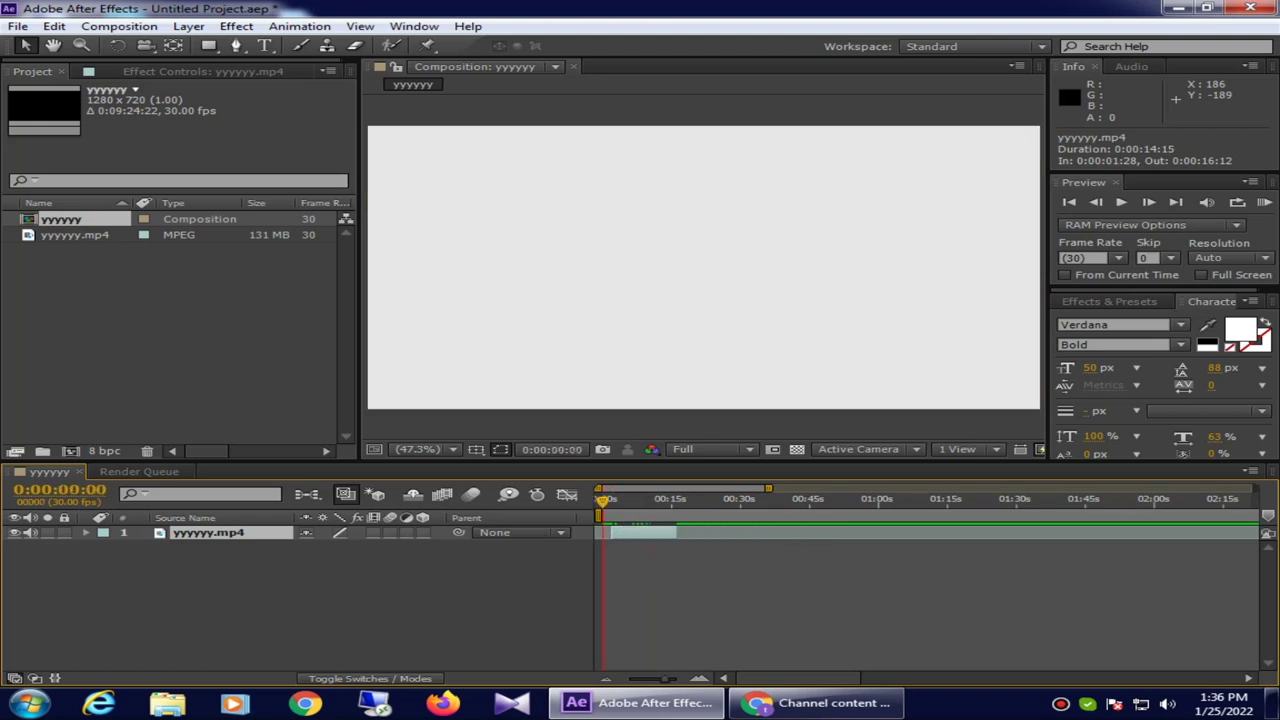
pyautogui.moveTo(645, 532); pyautogui.dragTo(639, 532)
pyautogui.moveTo(640, 532); pyautogui.dragTo(637, 532)
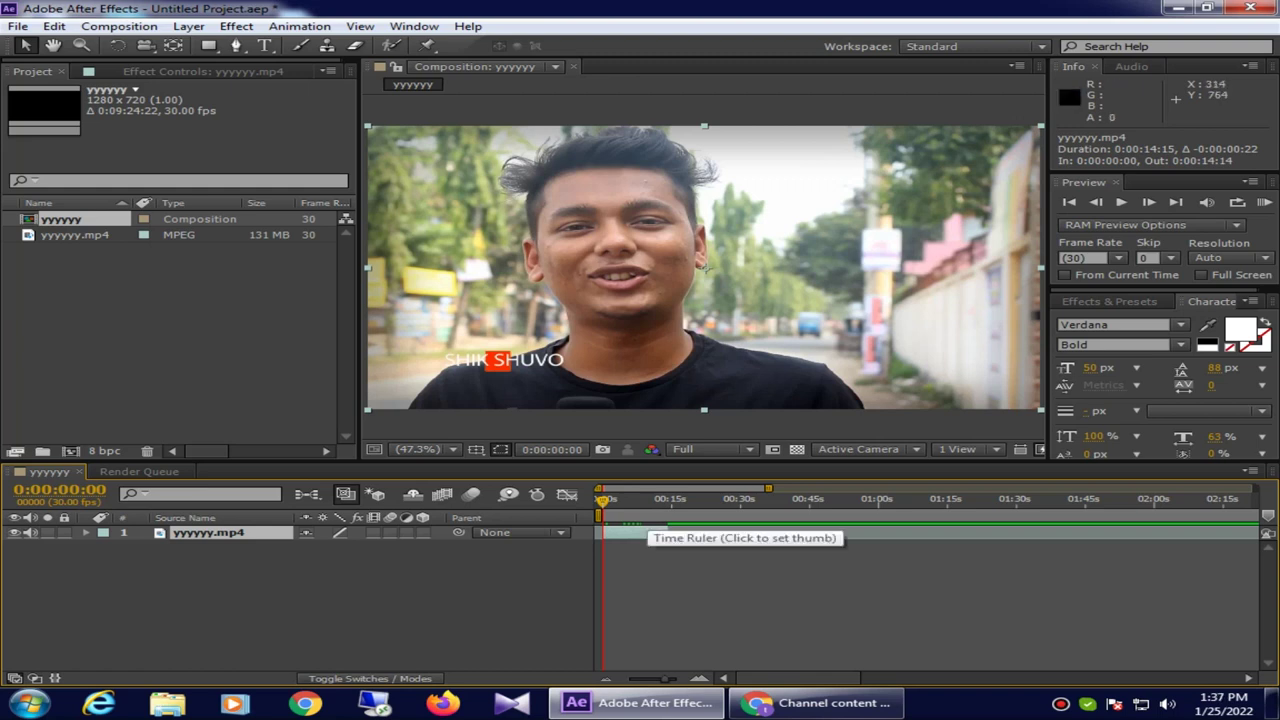
# Step: Drag the work area end to 0:00:14:09, giving a 0:00:14:10 work area
pyautogui.click(646, 499)
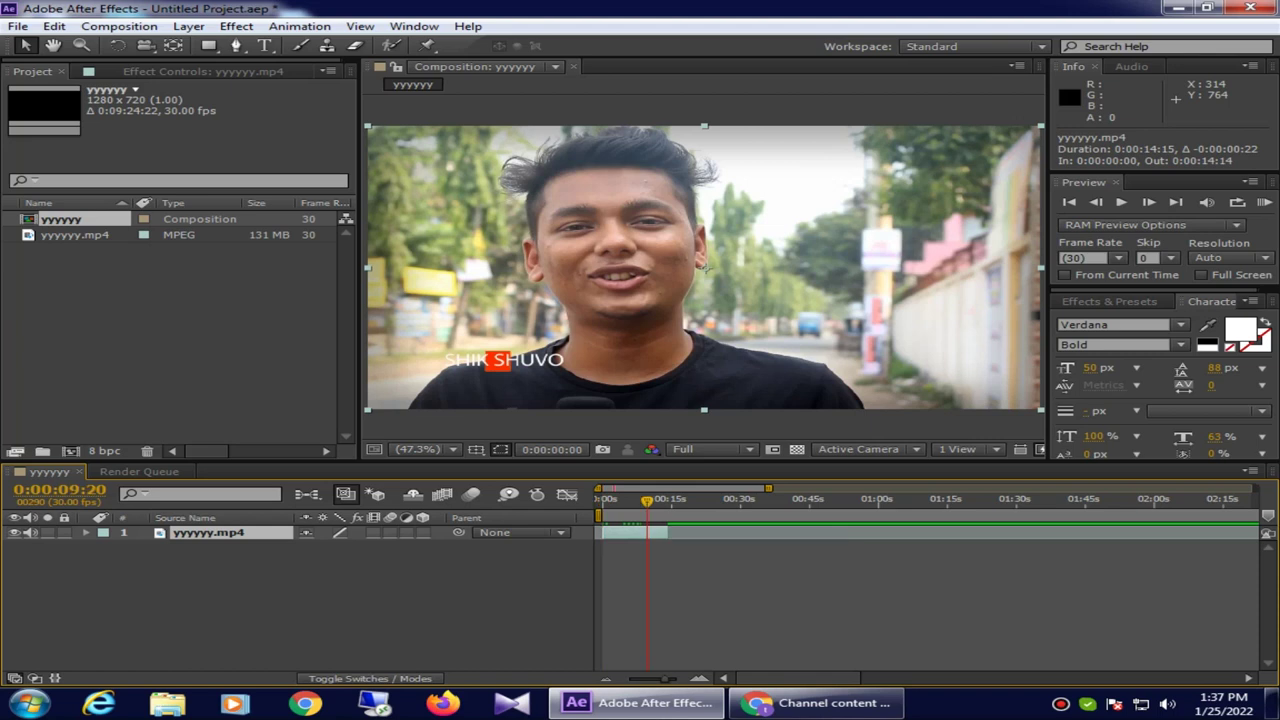
pyautogui.moveTo(646, 499); pyautogui.dragTo(665, 499)
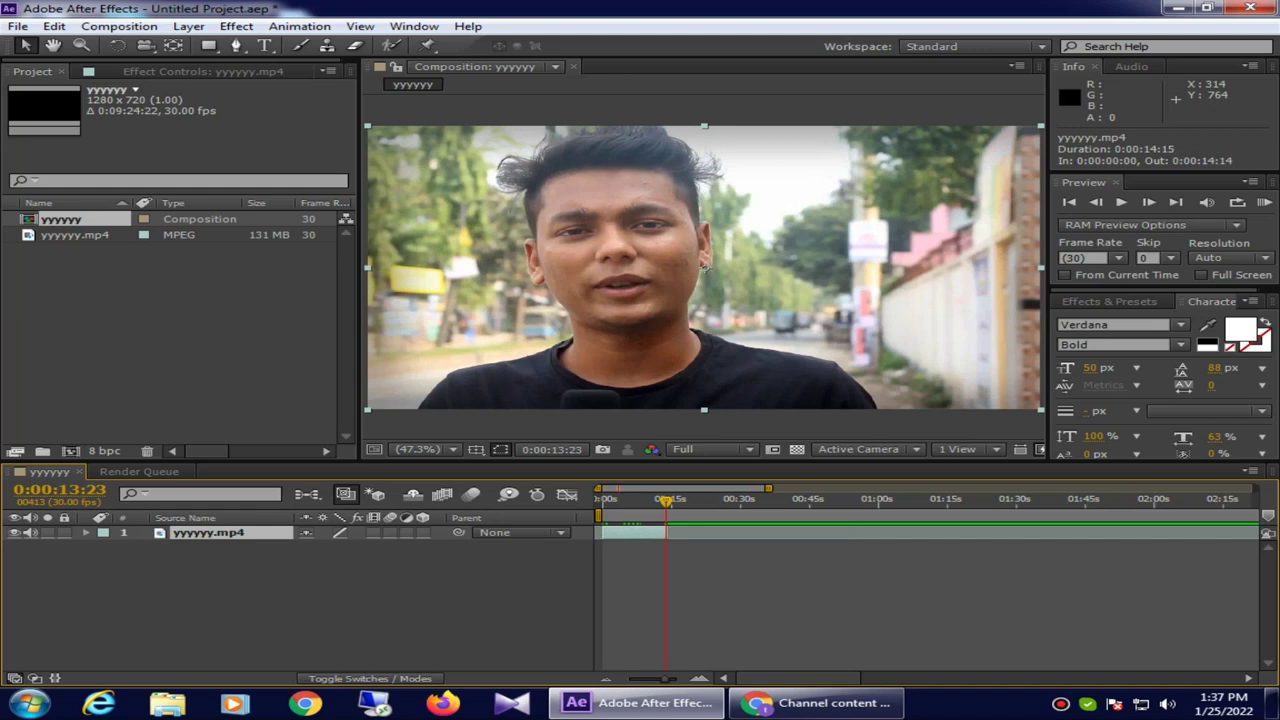
pyautogui.moveTo(768, 488)
pyautogui.mouseDown()
pyautogui.moveTo(1254, 488)
pyautogui.moveTo(618, 514)
pyautogui.mouseUp()
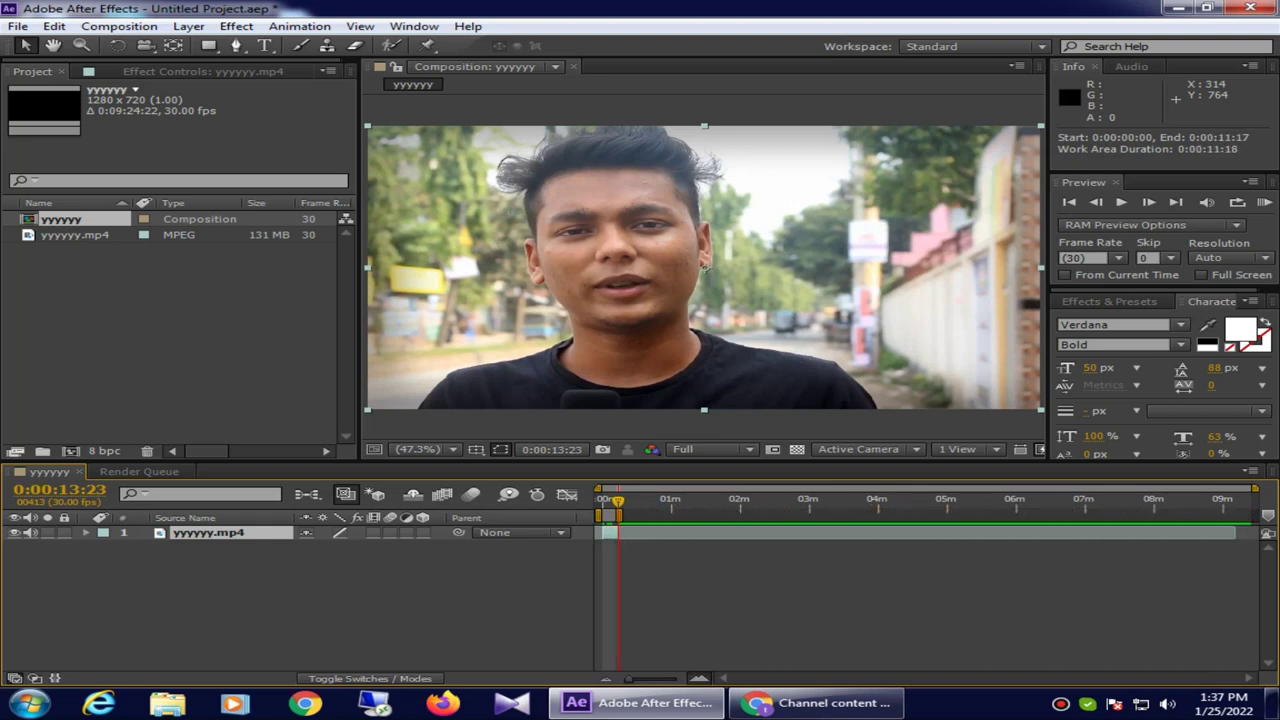
pyautogui.press('=')
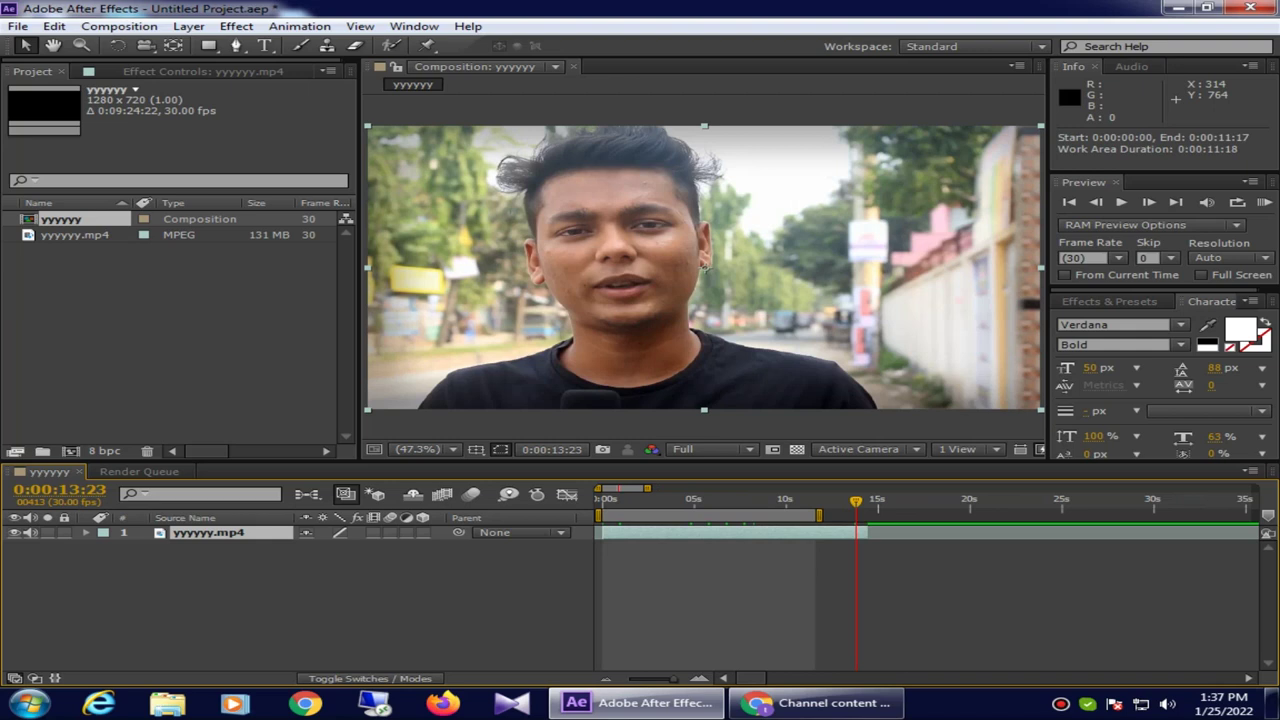
pyautogui.moveTo(819, 516); pyautogui.dragTo(870, 516)
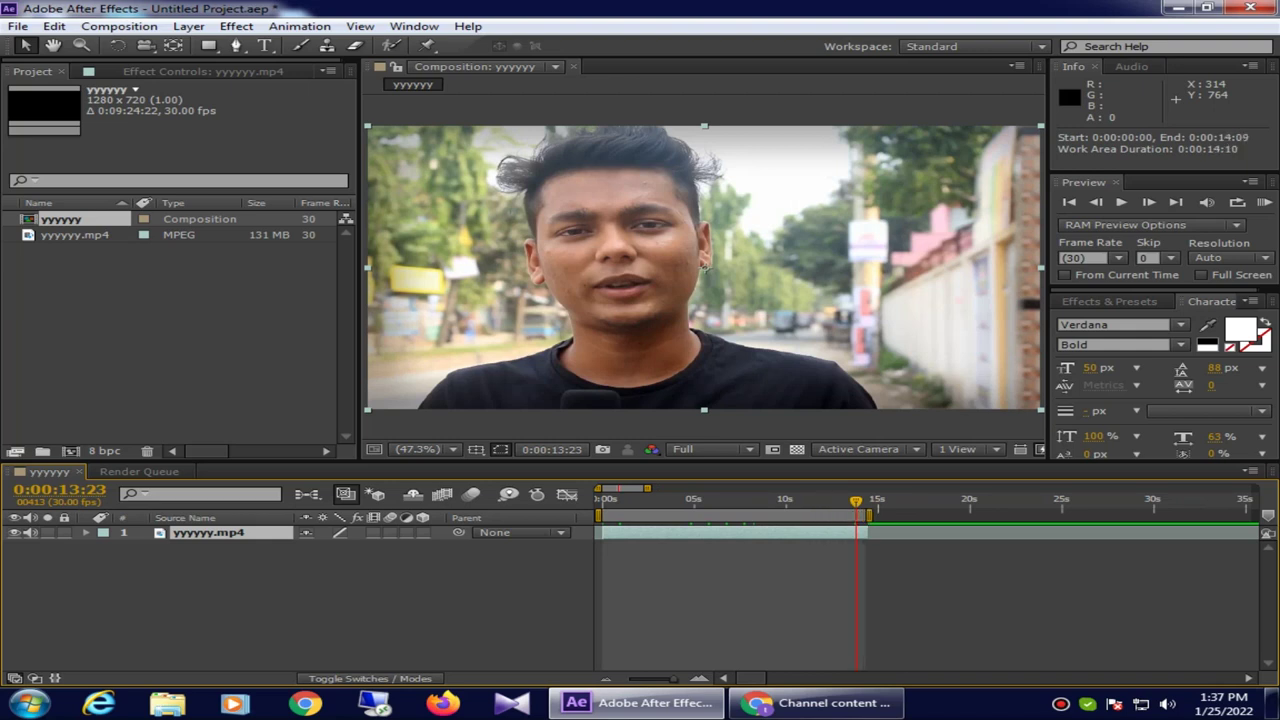
# Step: Trim the composition to its 0:00:14:10 work area, preview it, and return to the start
pyautogui.rightClick(856, 517)
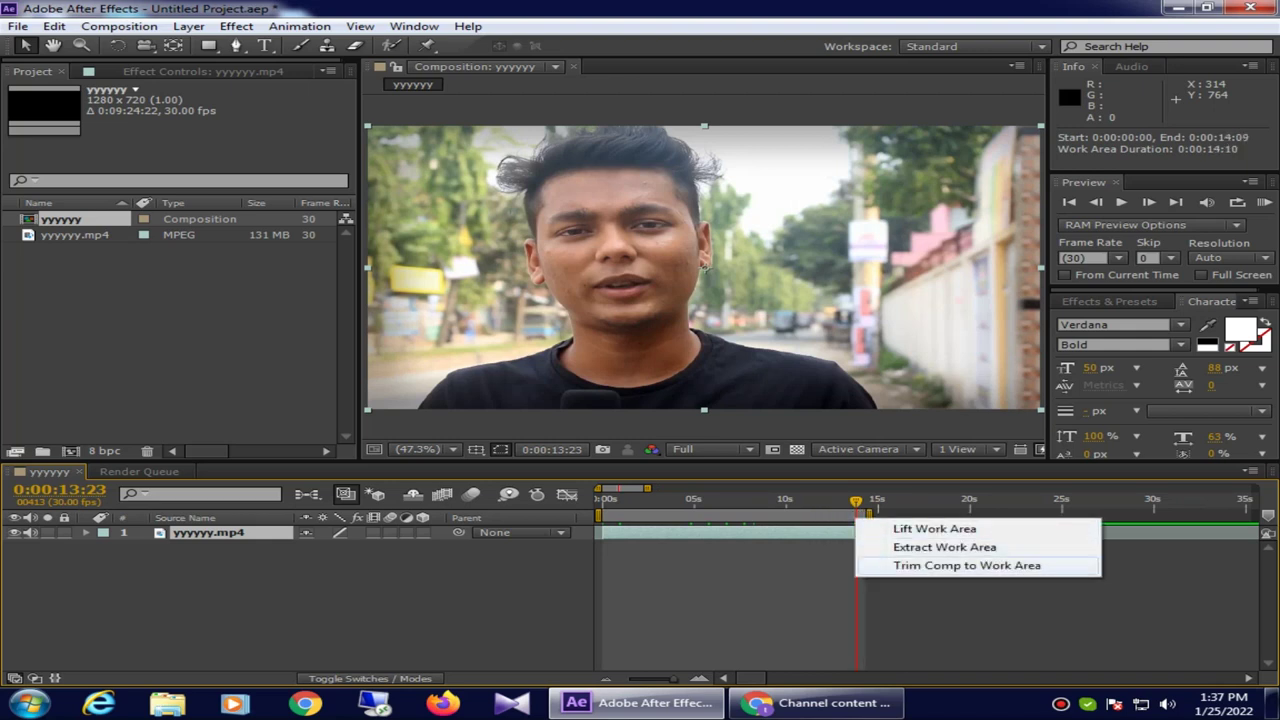
pyautogui.click(967, 565)
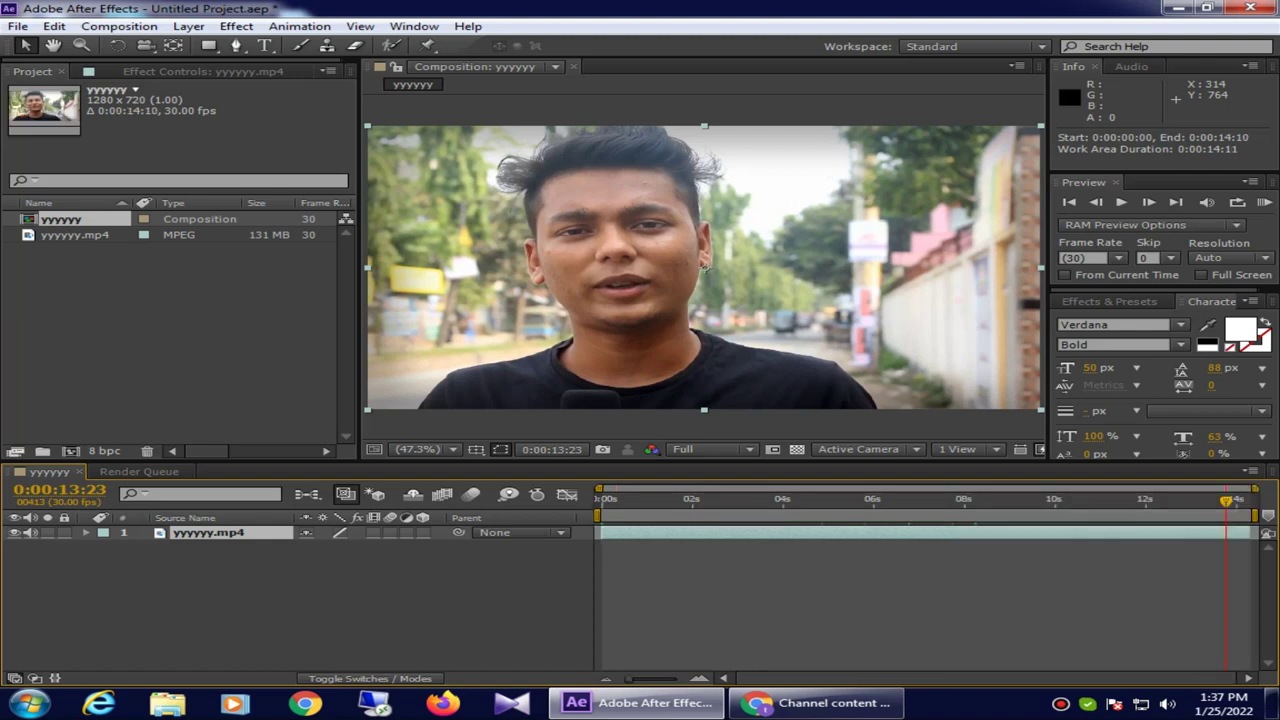
pyautogui.press('KP_0')
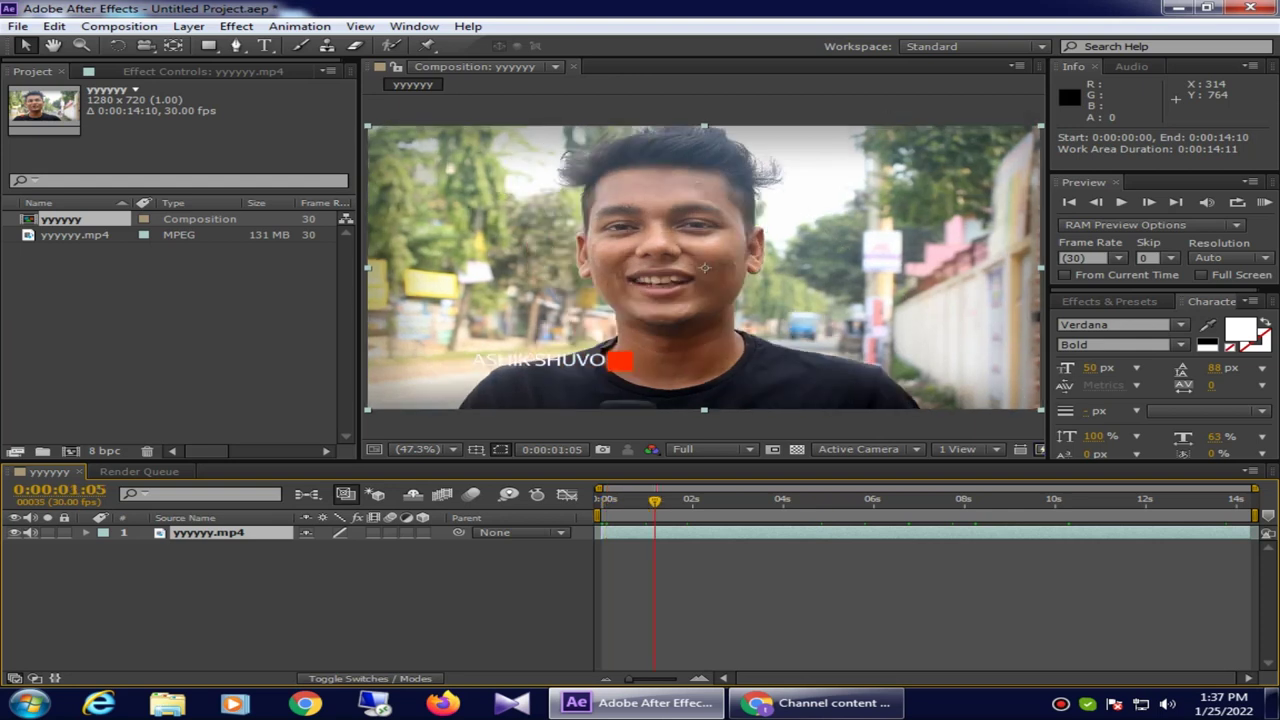
pyautogui.press('Home')
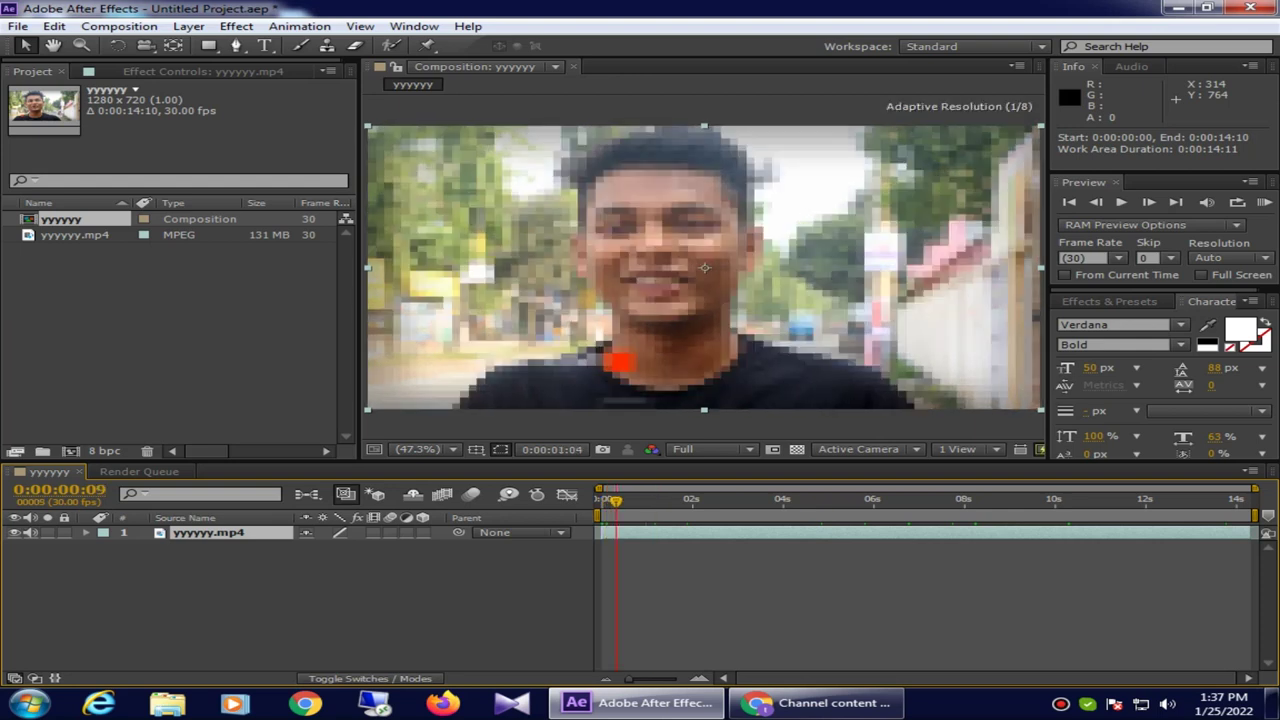
pyautogui.press('pageup')
pyautogui.press('Home')
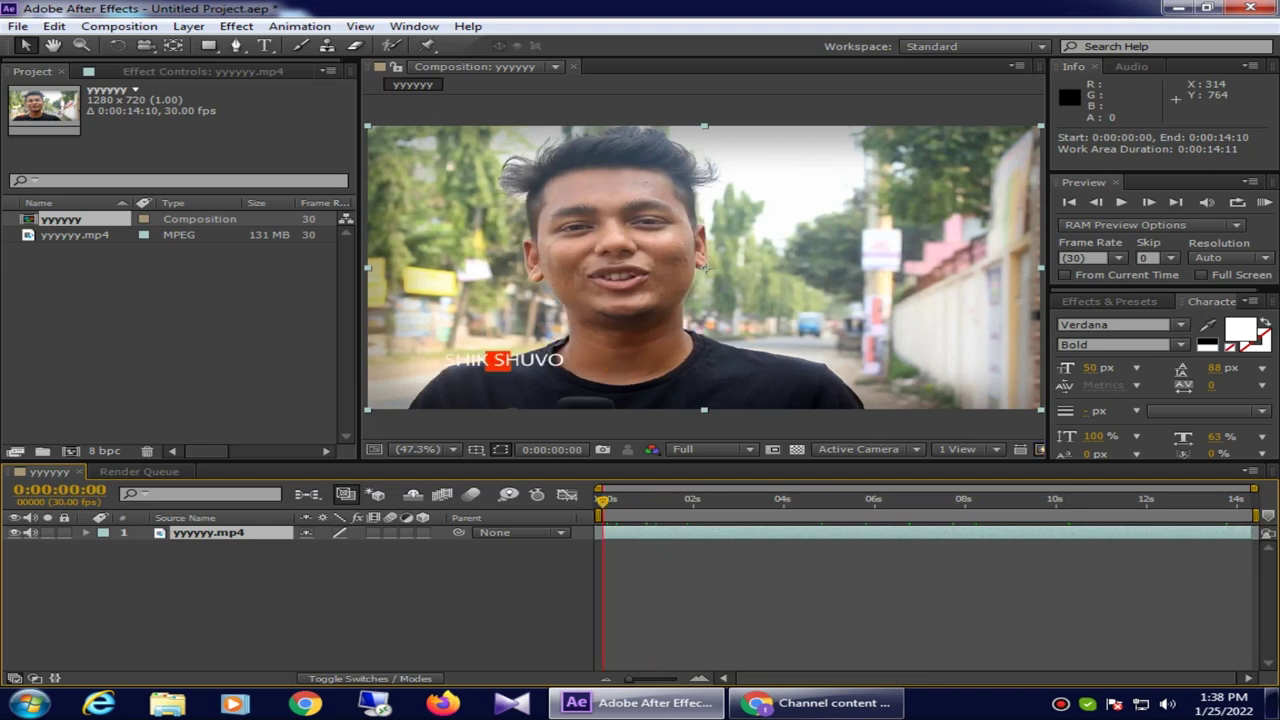
pyautogui.click(188, 26)
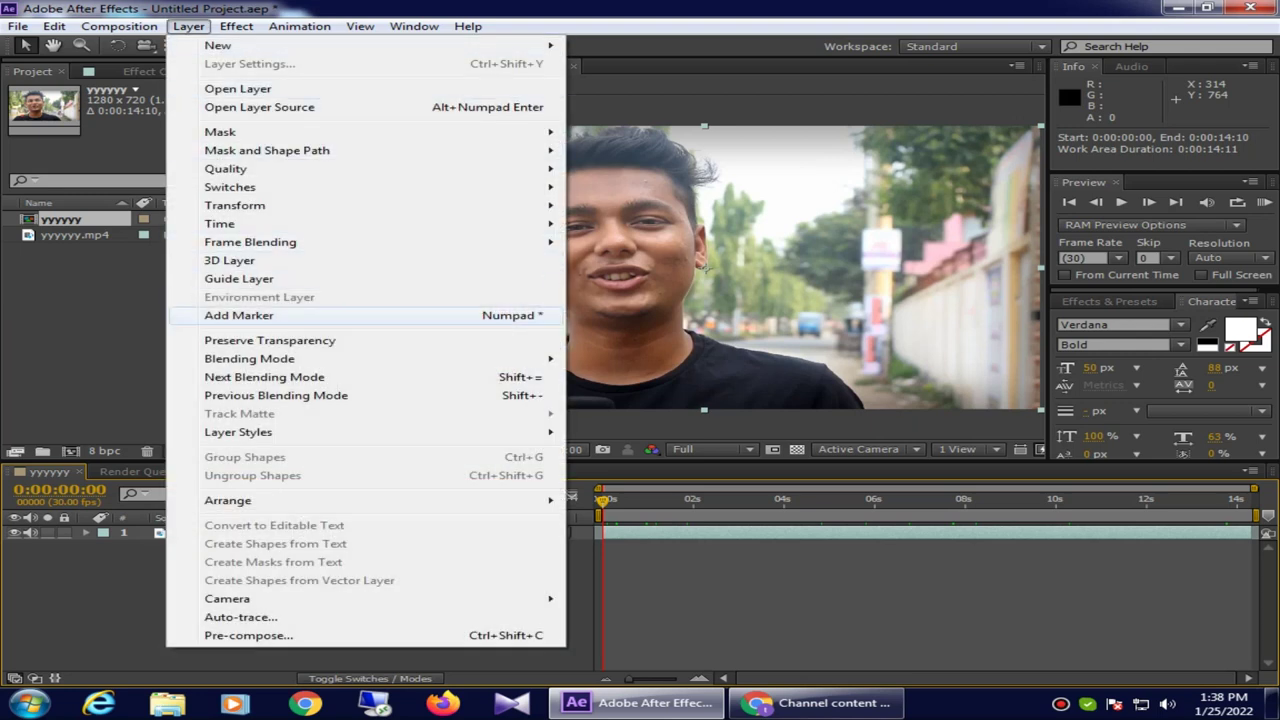
pyautogui.moveTo(236, 26)
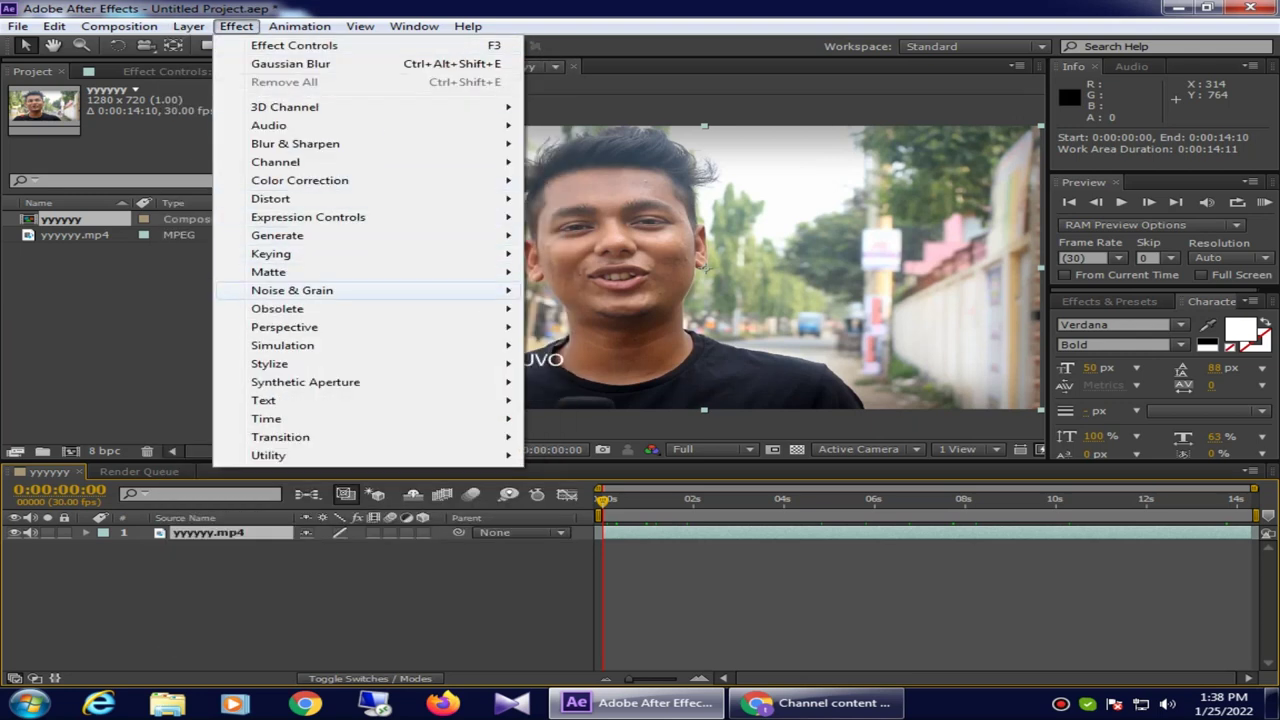
pyautogui.moveTo(300, 180)
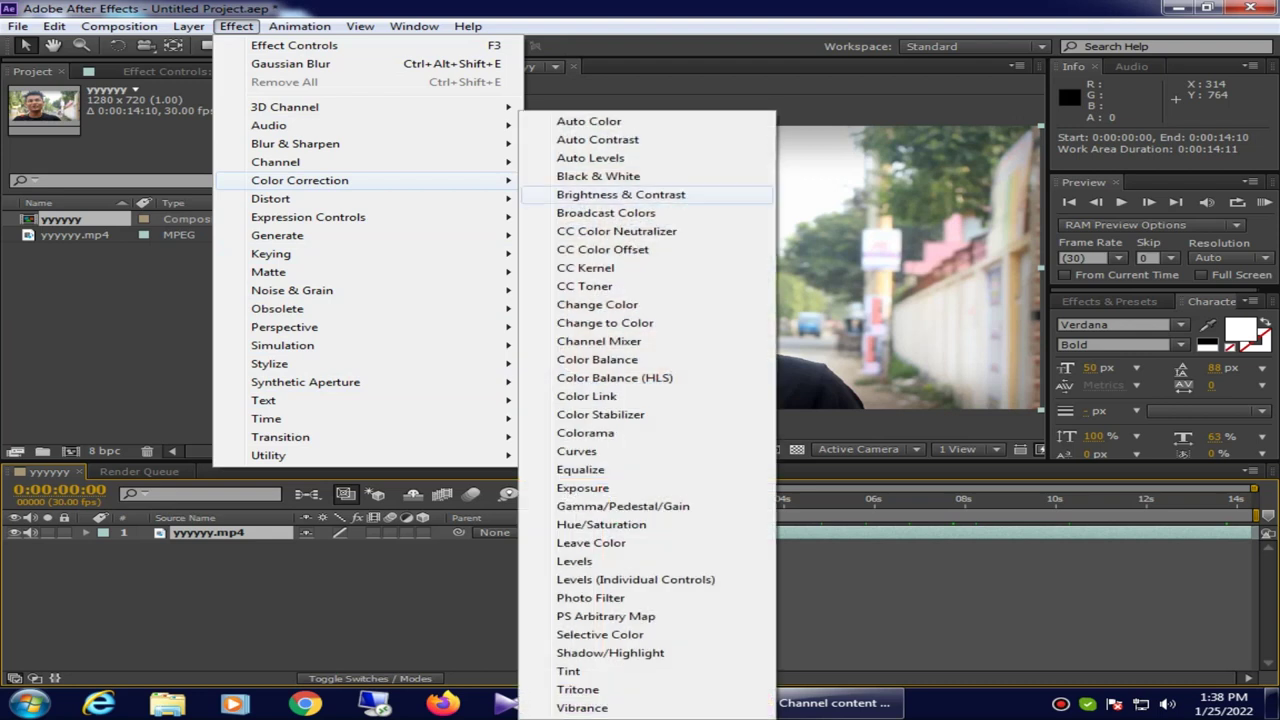
pyautogui.click(601, 524)
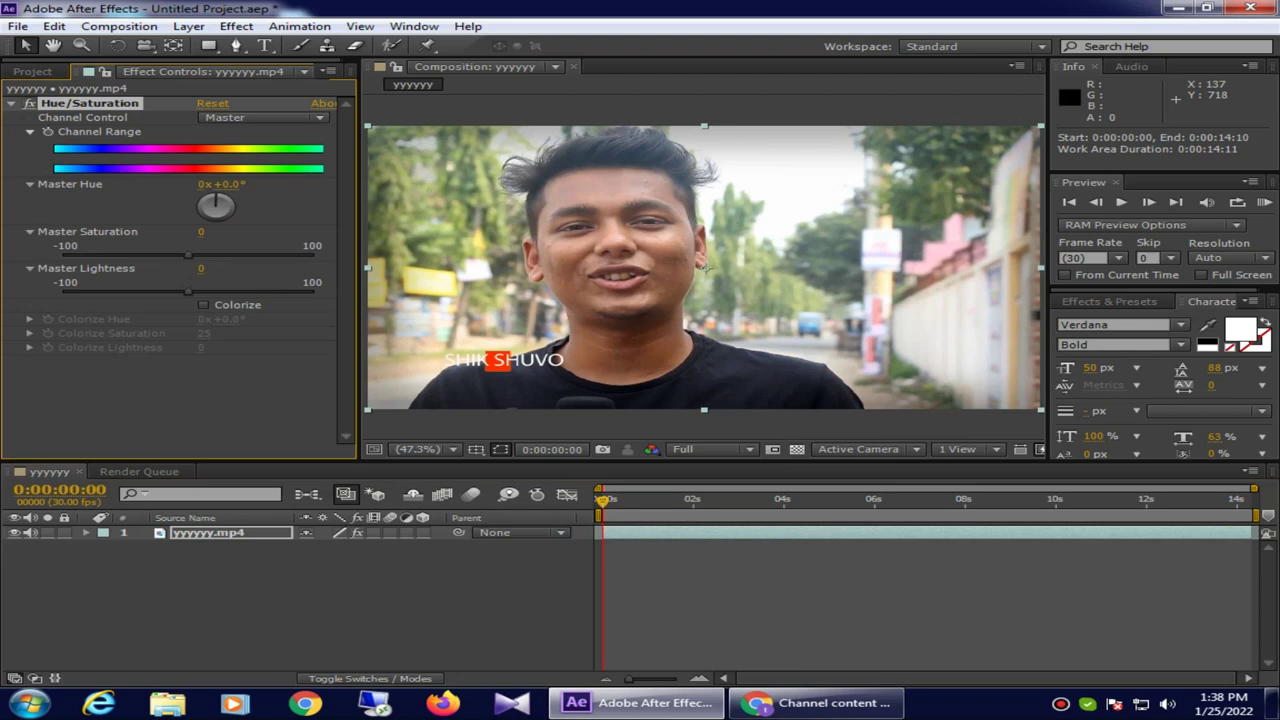
pyautogui.moveTo(188, 255)
pyautogui.mouseDown()
pyautogui.moveTo(172, 255)
pyautogui.moveTo(232, 255)
pyautogui.mouseUp()
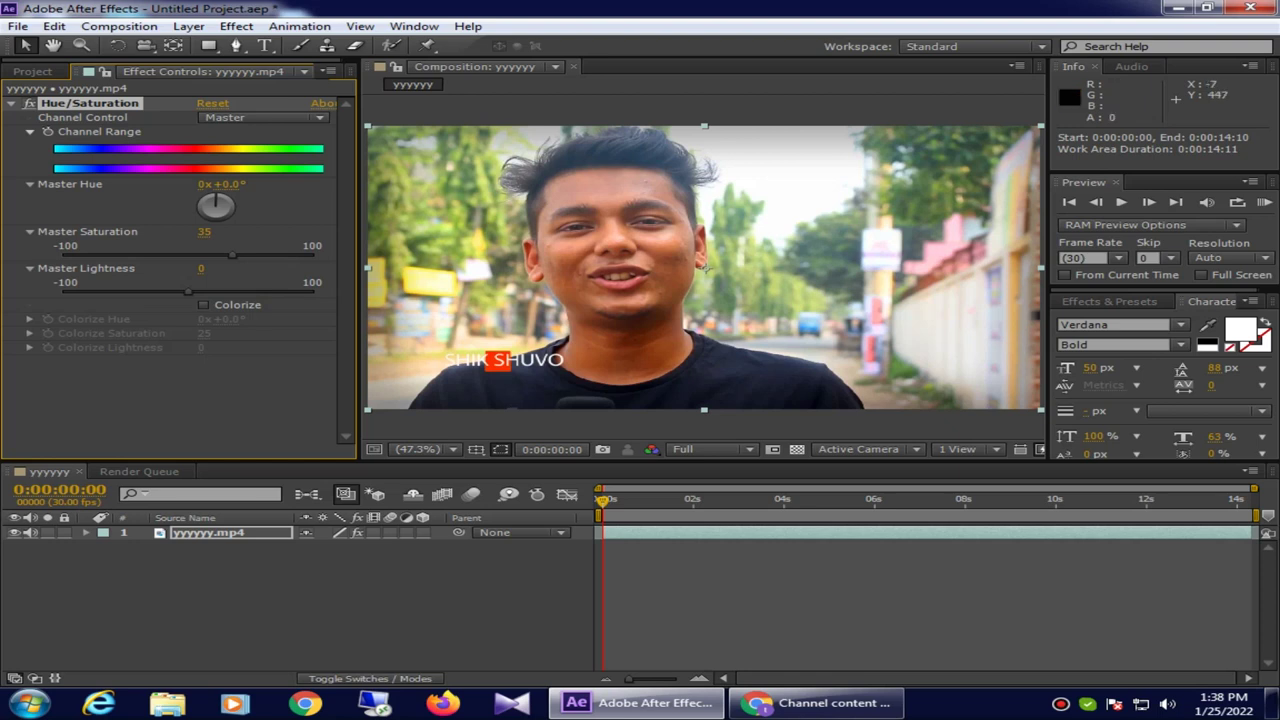
pyautogui.press('Delete')
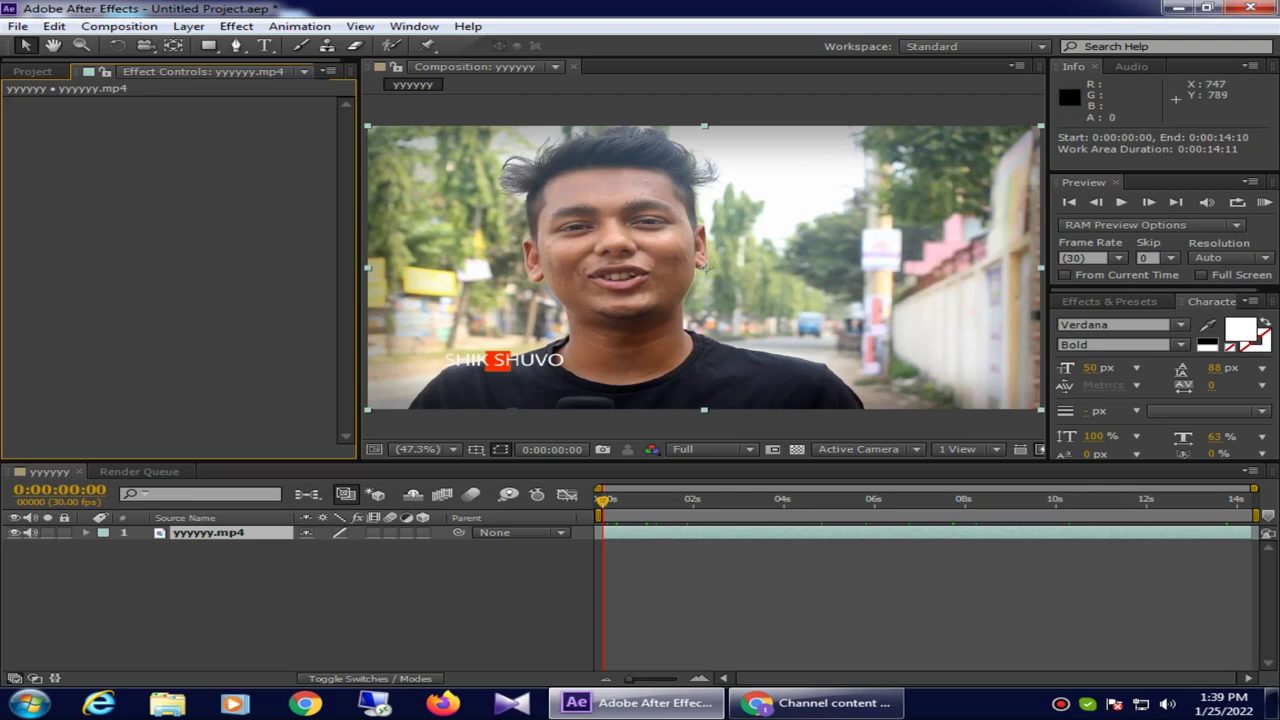
# Step: Create a 1280×720 solid in orange EB9856, named Medium Orange Solid 1
pyautogui.rightClick(617, 366)
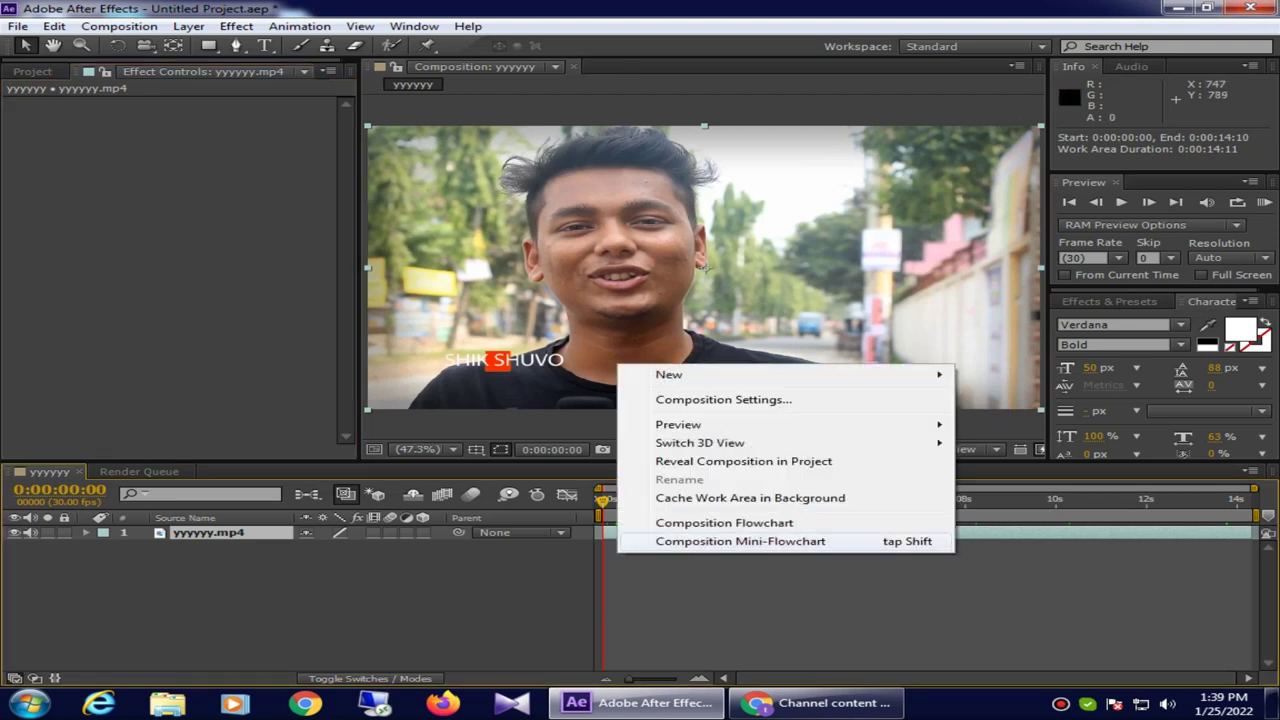
pyautogui.moveTo(680, 374)
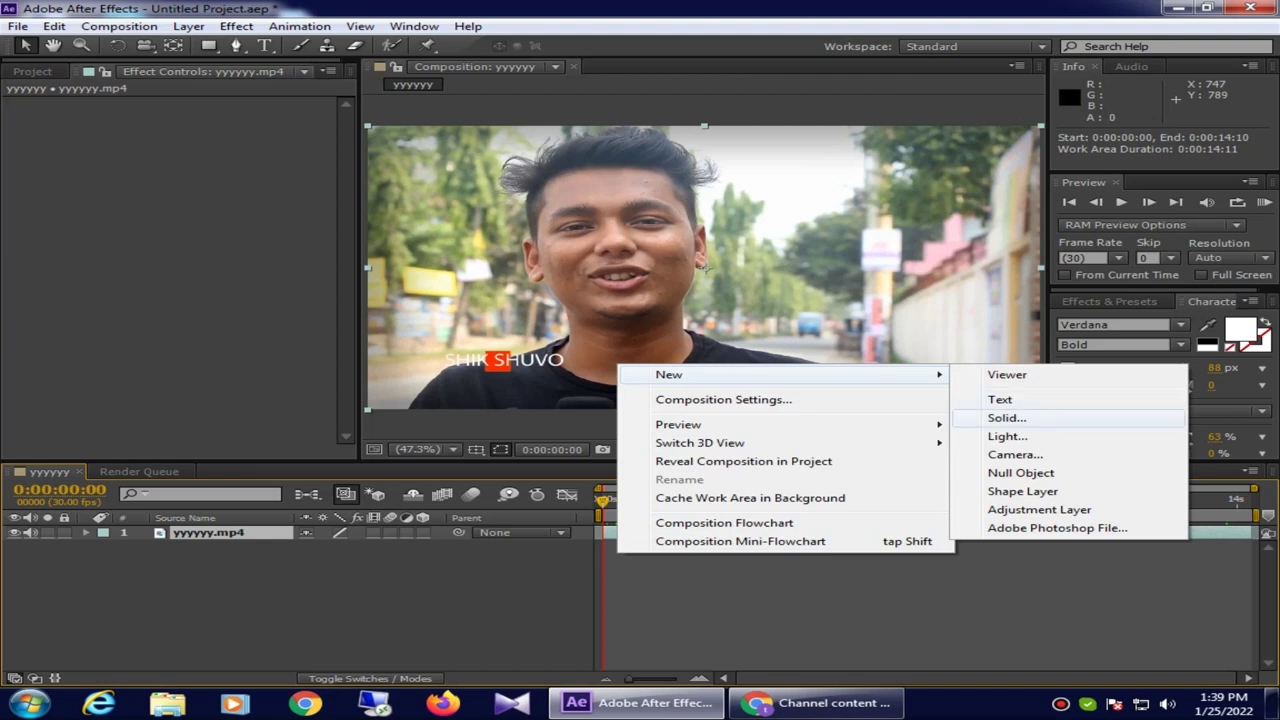
pyautogui.click(1006, 418)
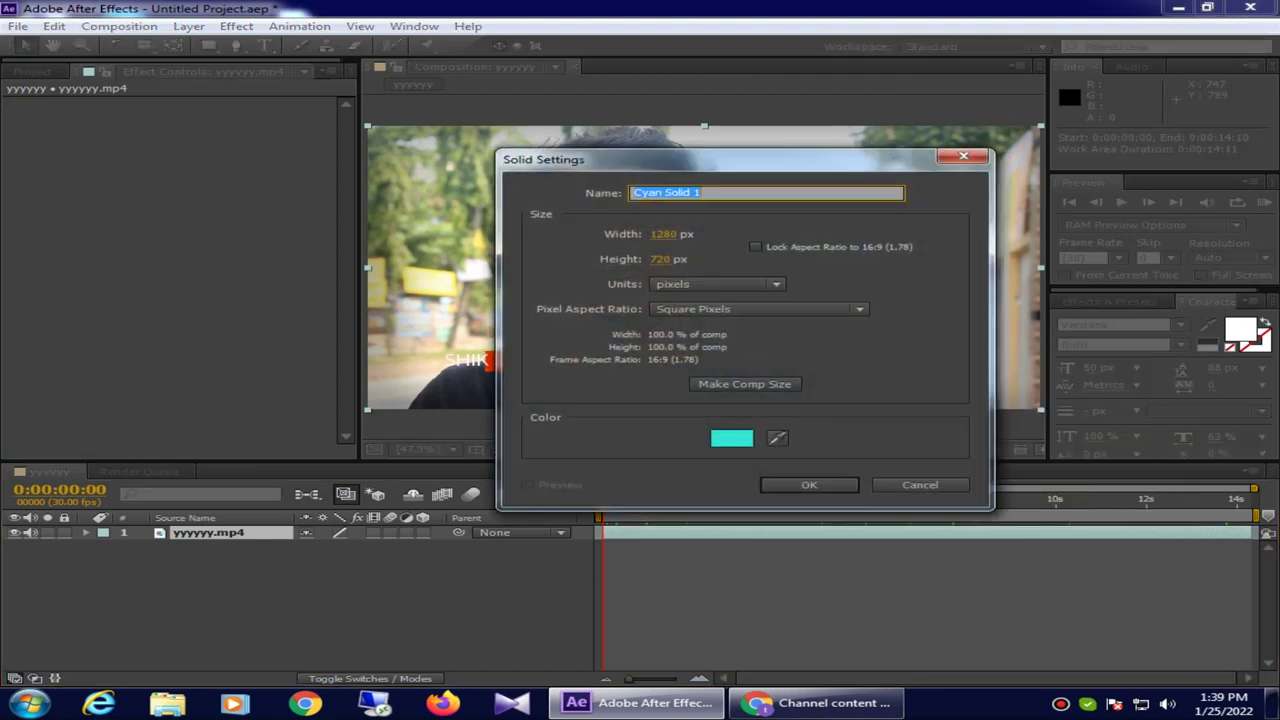
pyautogui.moveTo(600, 159); pyautogui.dragTo(794, 173)
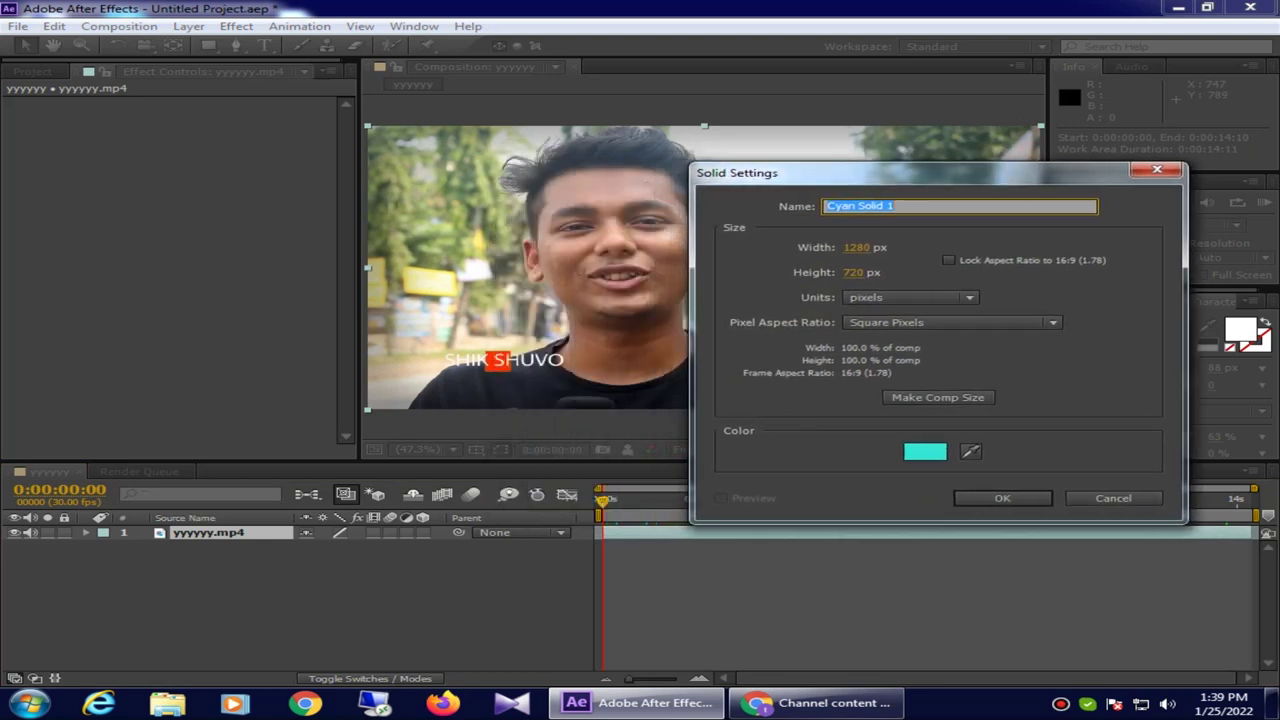
pyautogui.moveTo(794, 173); pyautogui.dragTo(828, 183)
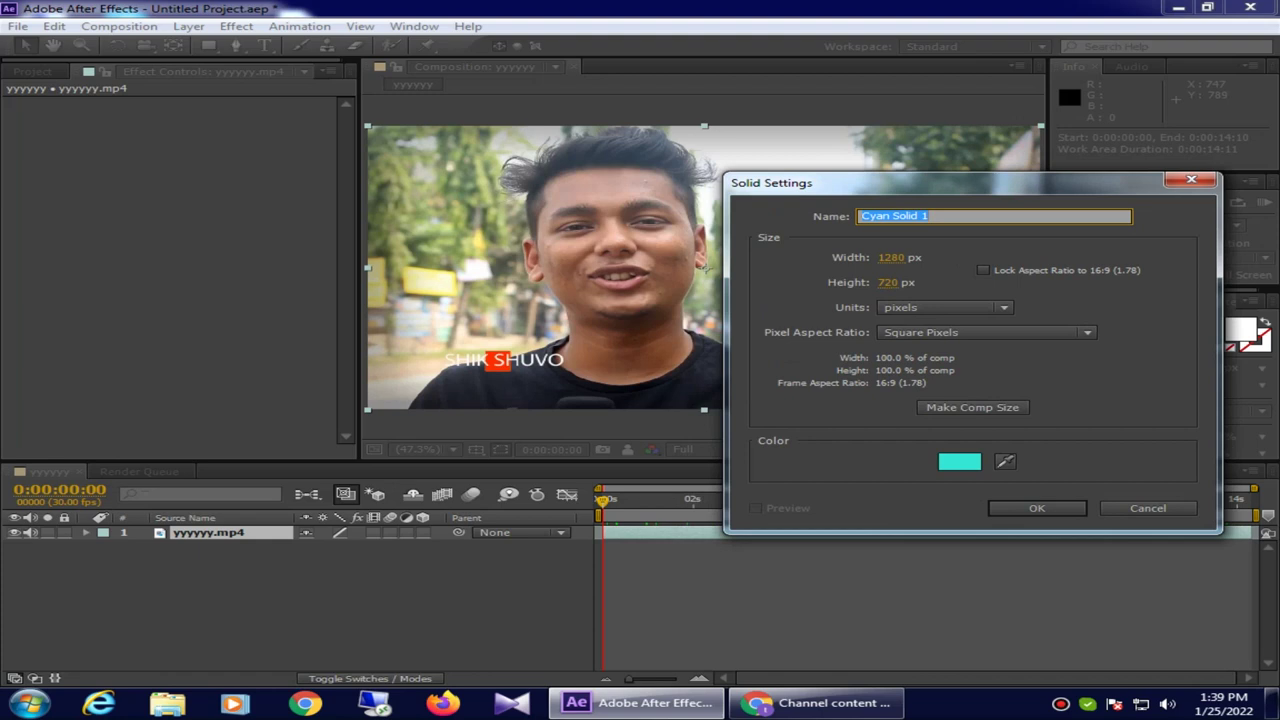
pyautogui.click(959, 461)
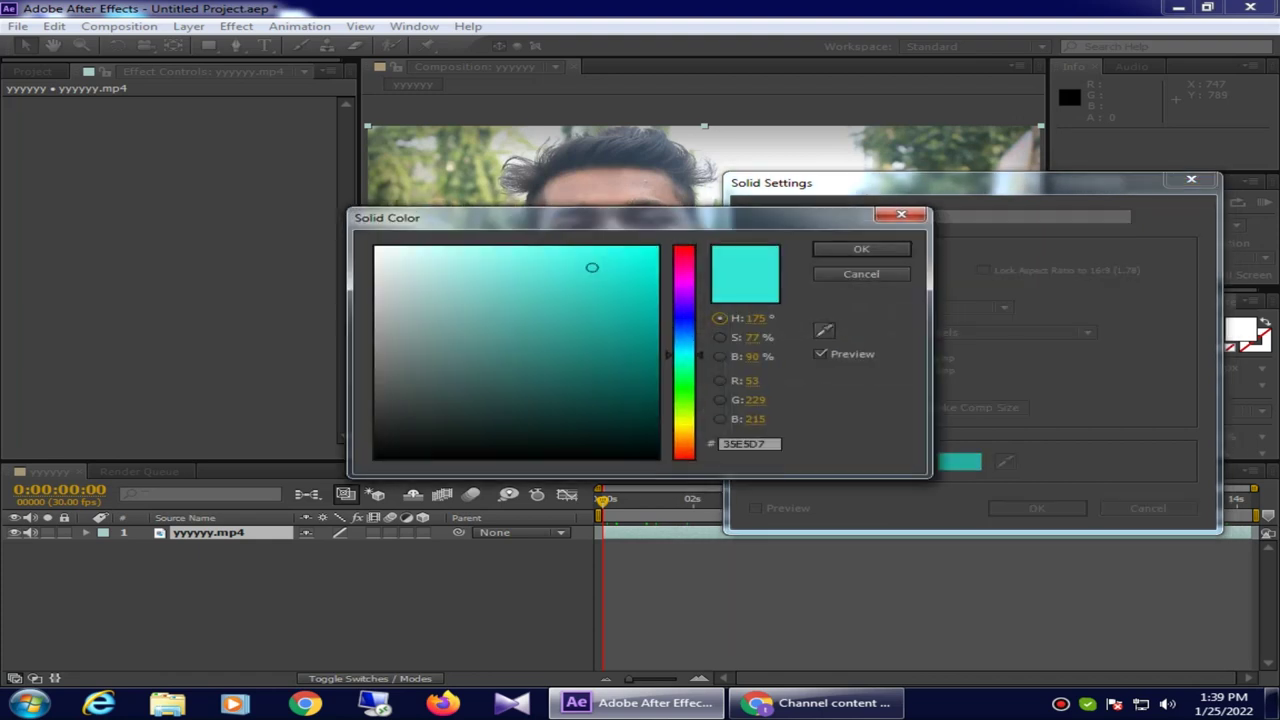
pyautogui.moveTo(450, 217); pyautogui.dragTo(747, 269)
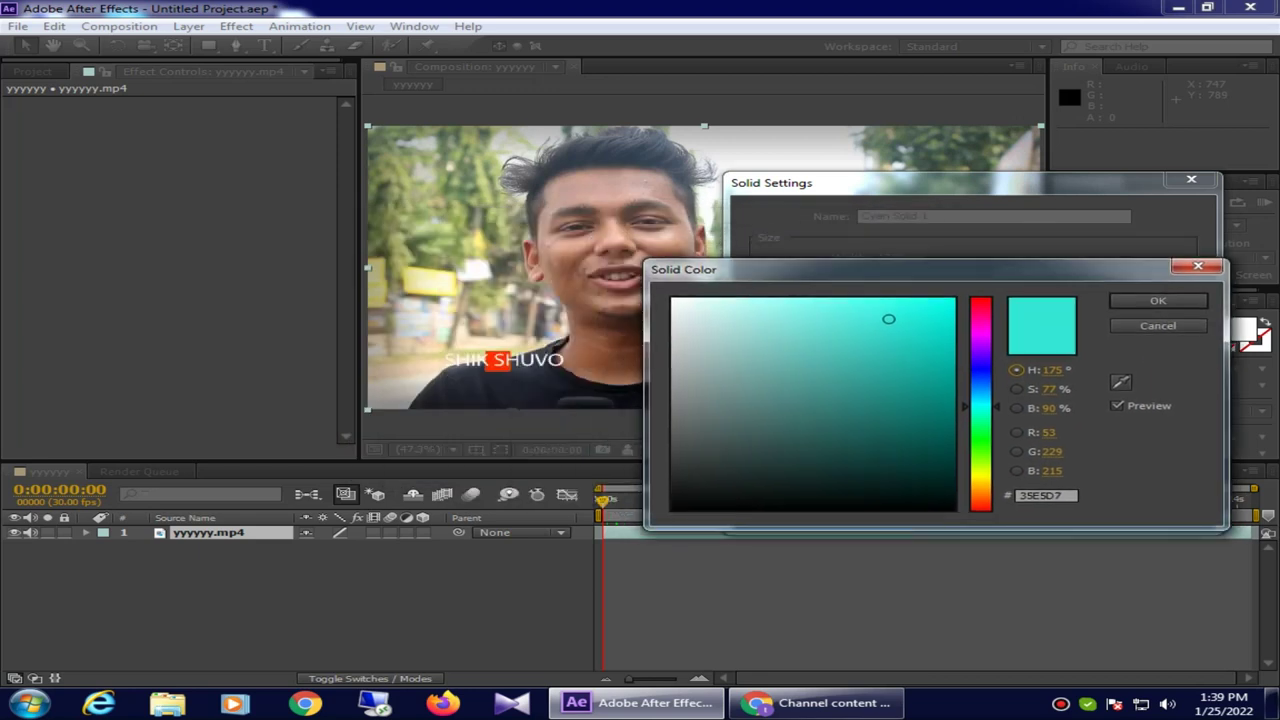
pyautogui.moveTo(980, 407); pyautogui.dragTo(980, 488)
pyautogui.moveTo(980, 488); pyautogui.dragTo(980, 493)
pyautogui.moveTo(888, 318)
pyautogui.mouseDown()
pyautogui.moveTo(858, 298)
pyautogui.moveTo(850, 314)
pyautogui.mouseUp()
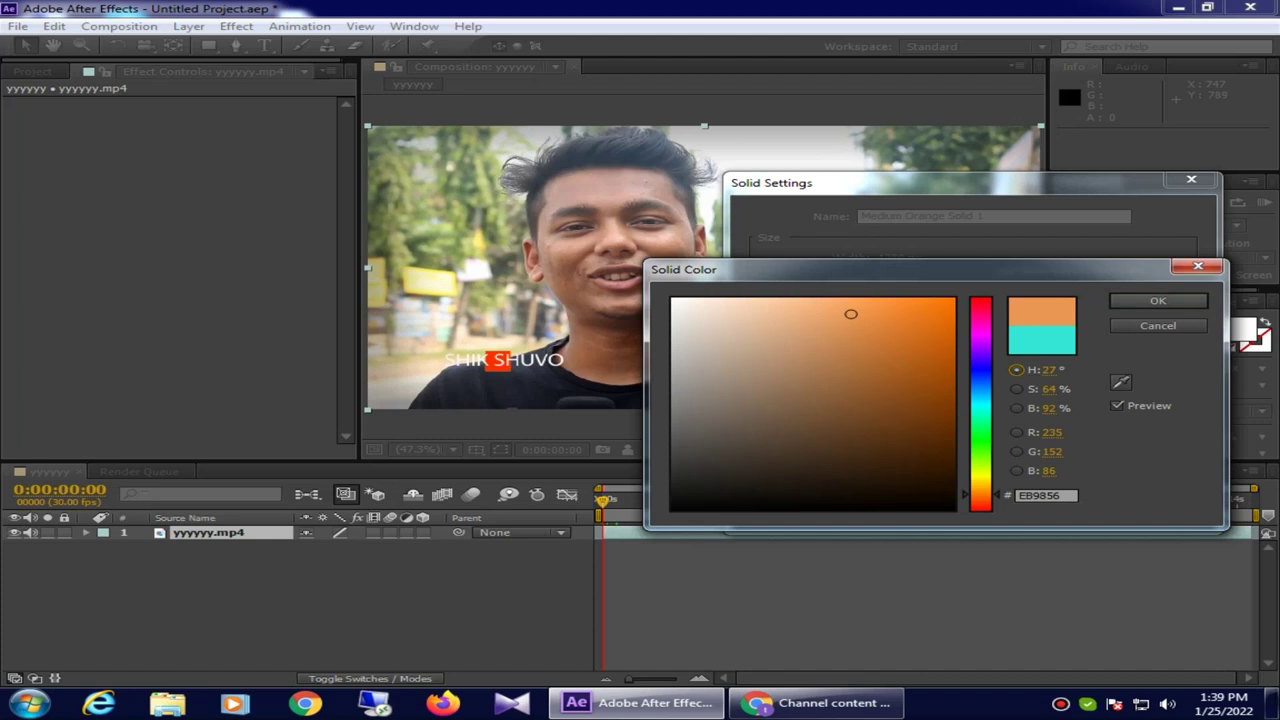
pyautogui.click(1157, 300)
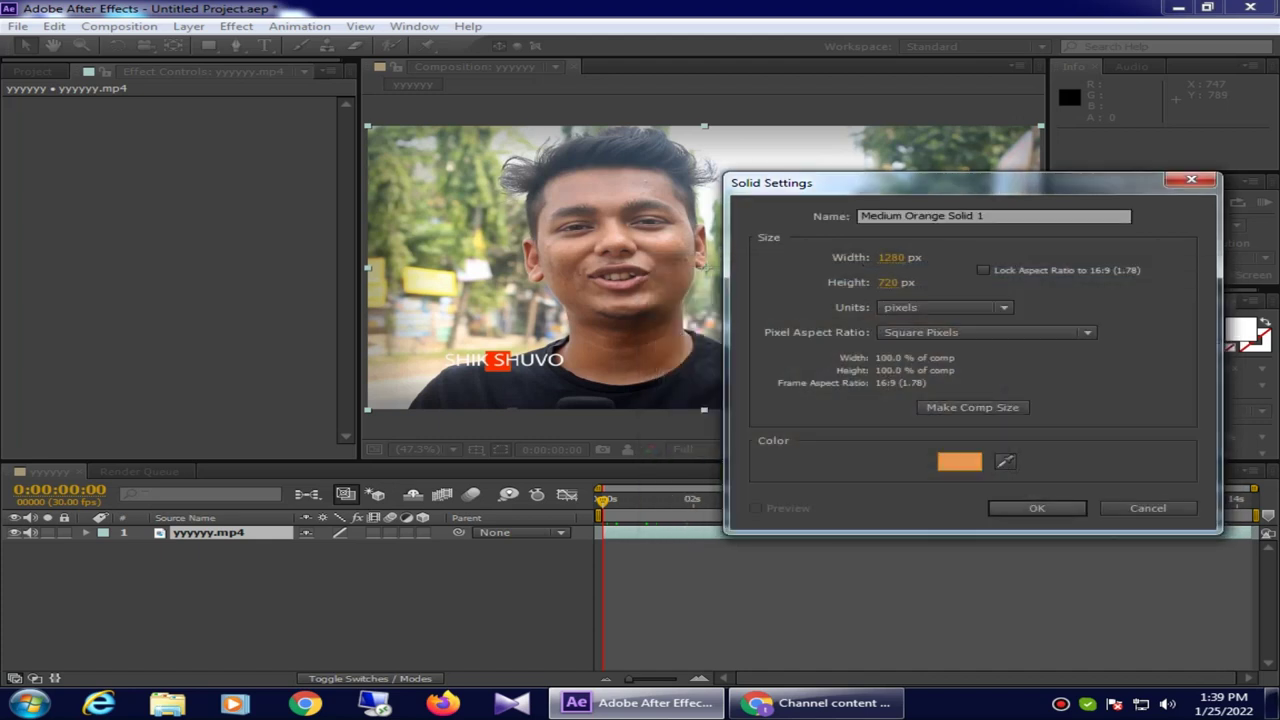
pyautogui.press('Return')
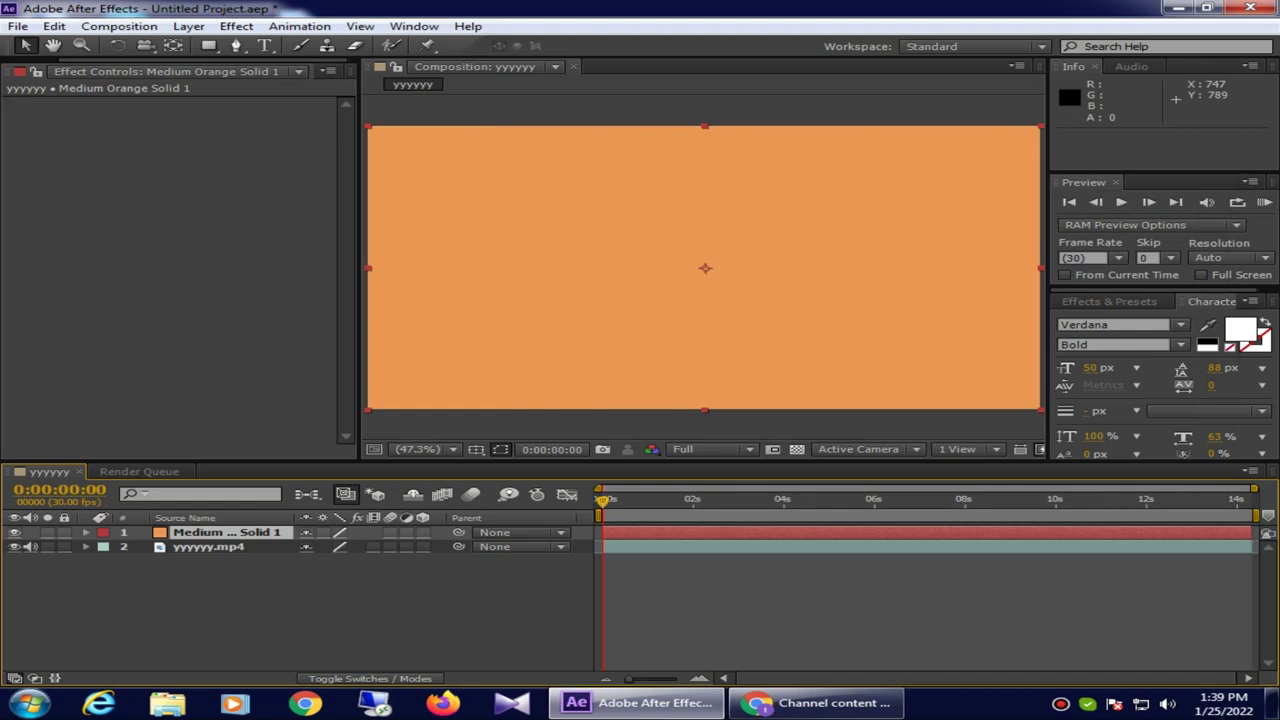
# Step: Check a few frames, return to the first frame, and select only Medium Orange Solid 1
pyautogui.click(738, 498)
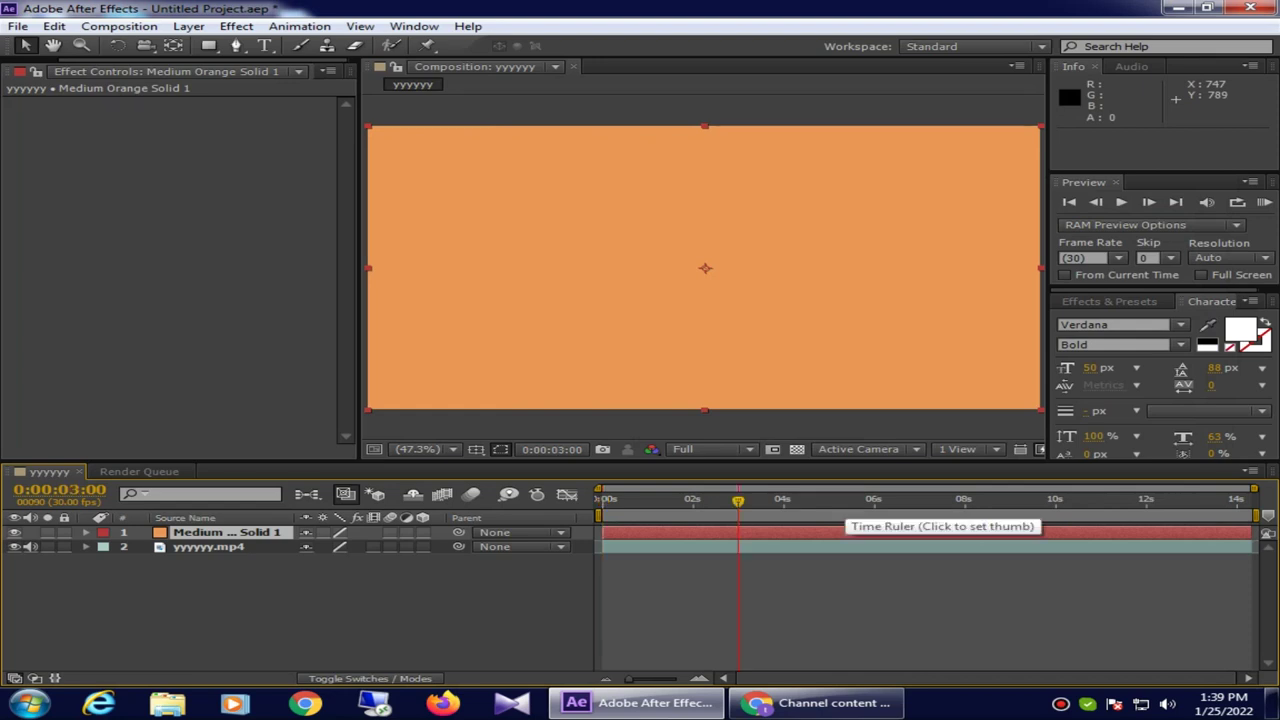
pyautogui.click(849, 500)
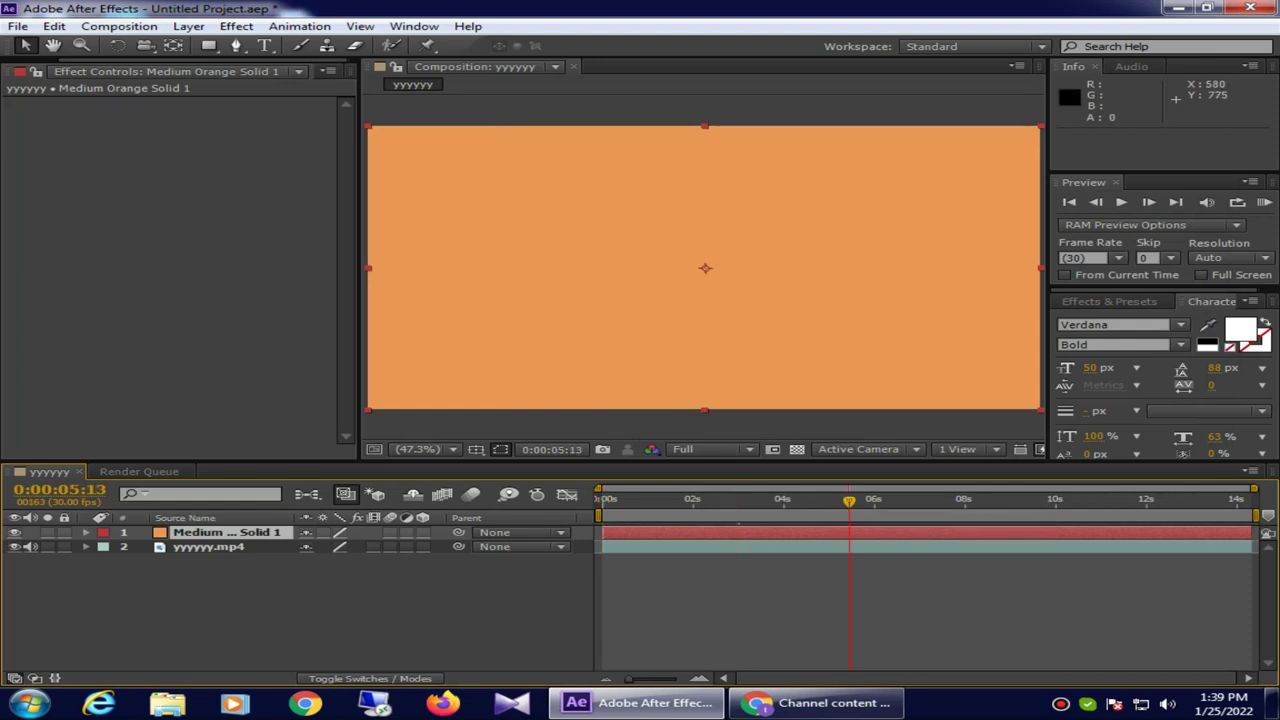
pyautogui.click(622, 498)
pyautogui.press('Home')
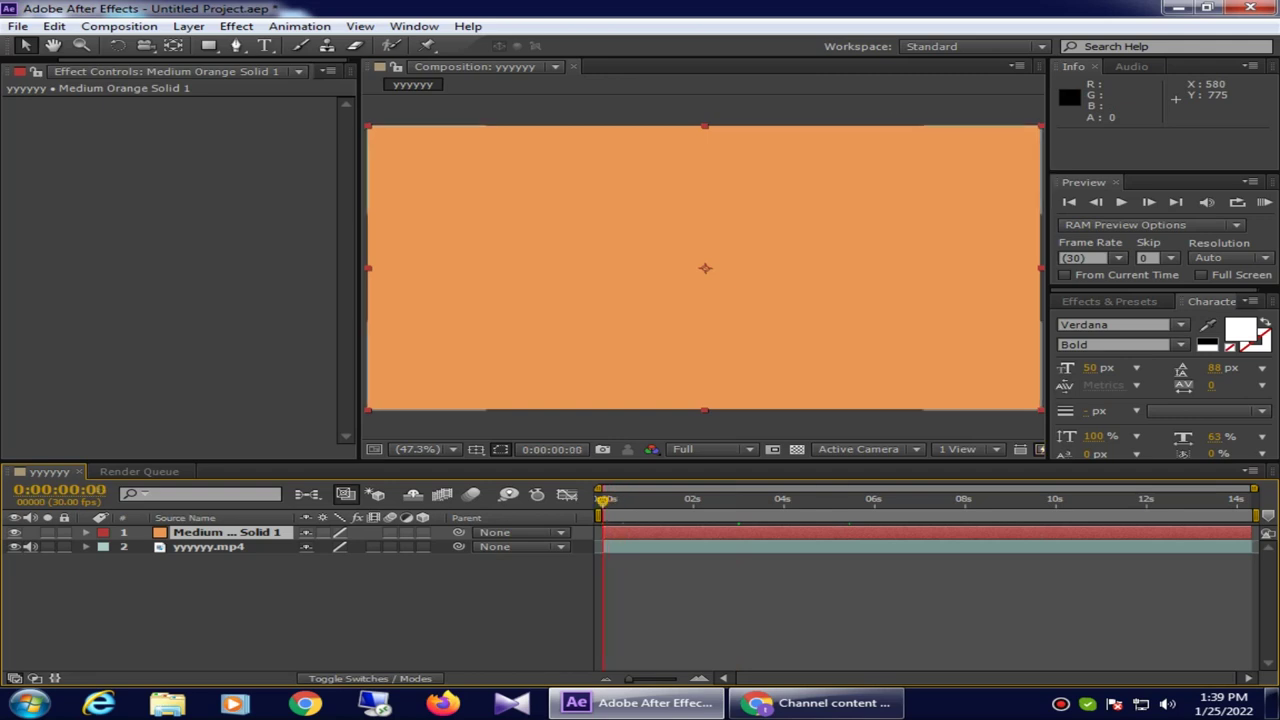
pyautogui.click(641, 499)
pyautogui.press('Home')
pyautogui.hotkey('ctrl', 'shift', 'a')
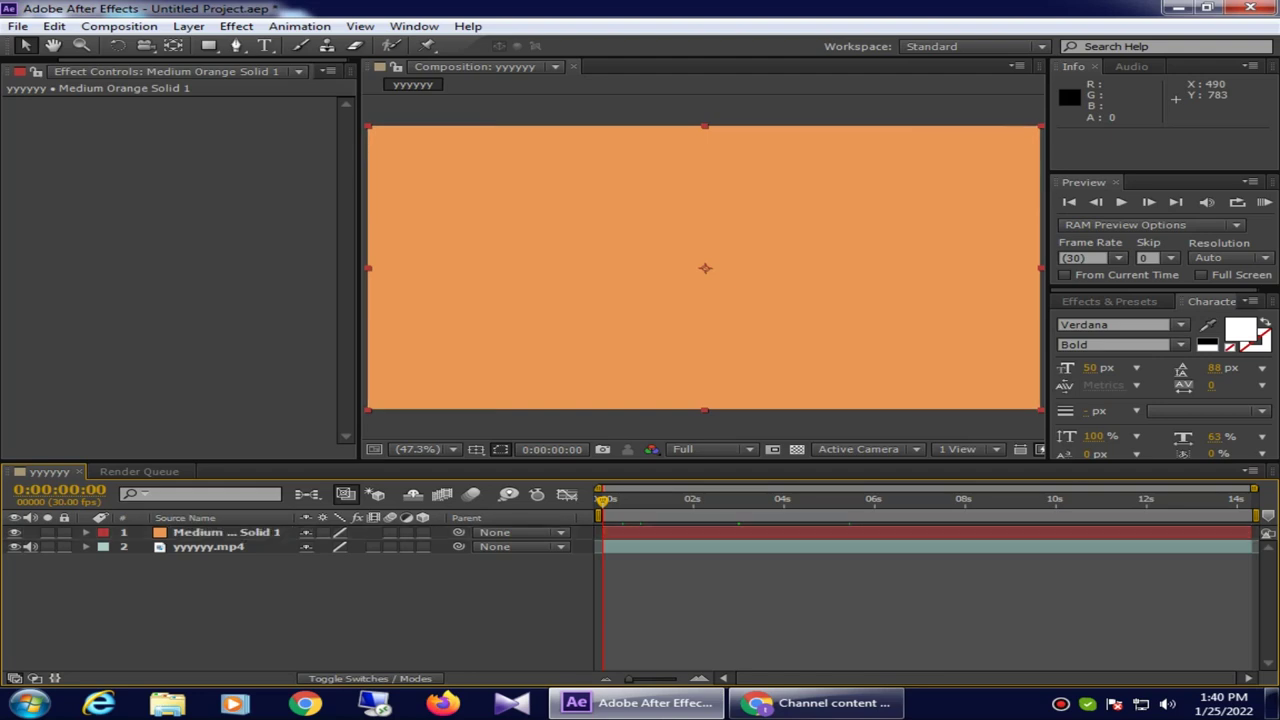
pyautogui.click(226, 532)
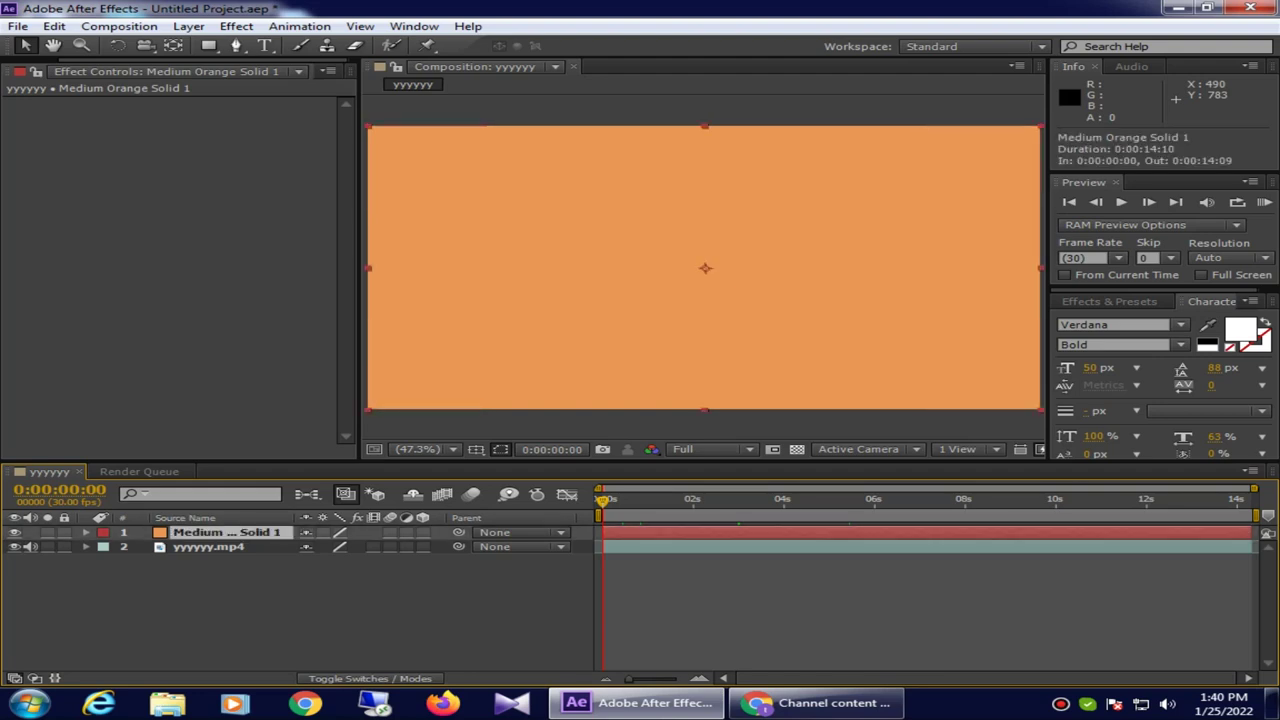
# Step: Set Medium Orange Solid 1's blending mode to Overlay
pyautogui.rightClick(653, 532)
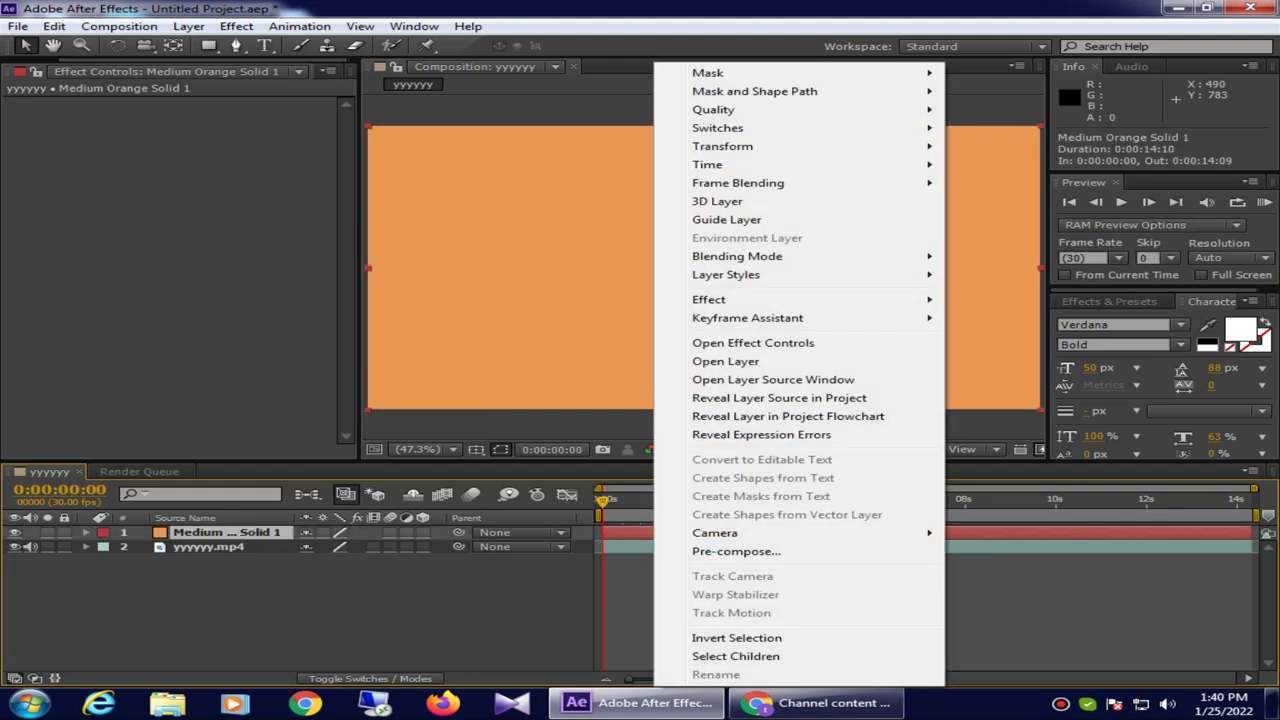
pyautogui.moveTo(720, 299)
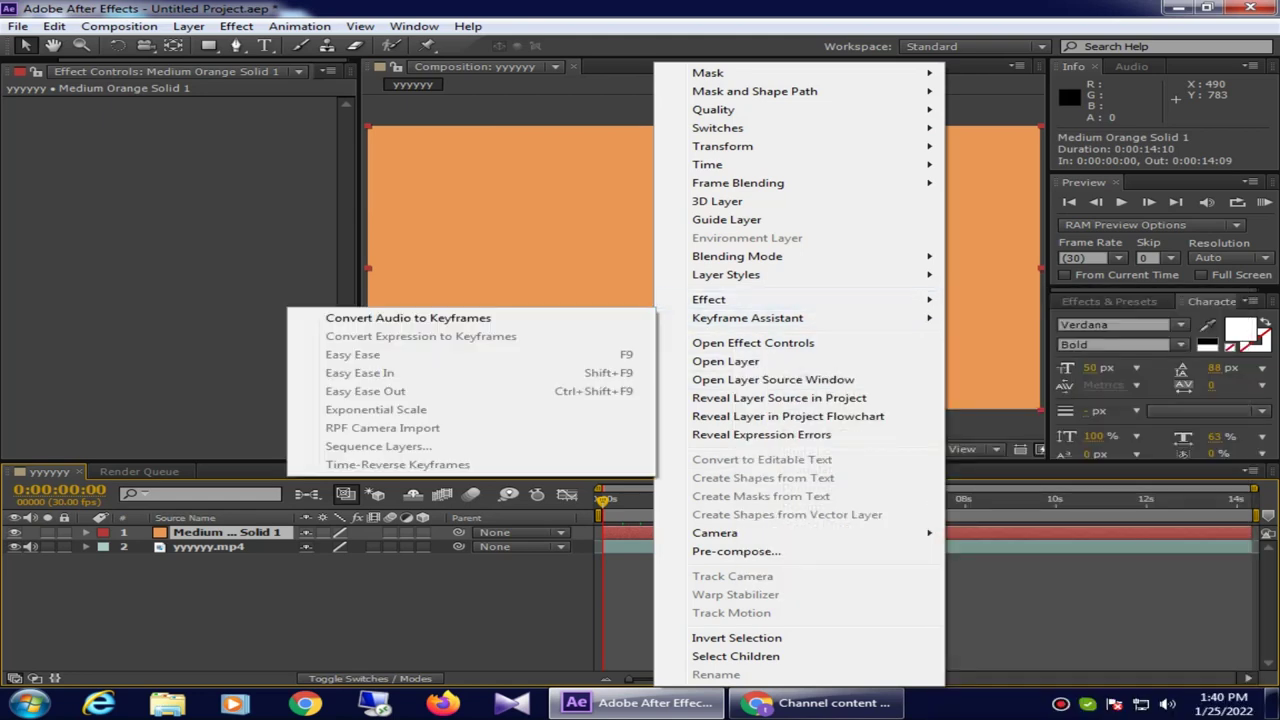
pyautogui.moveTo(740, 274)
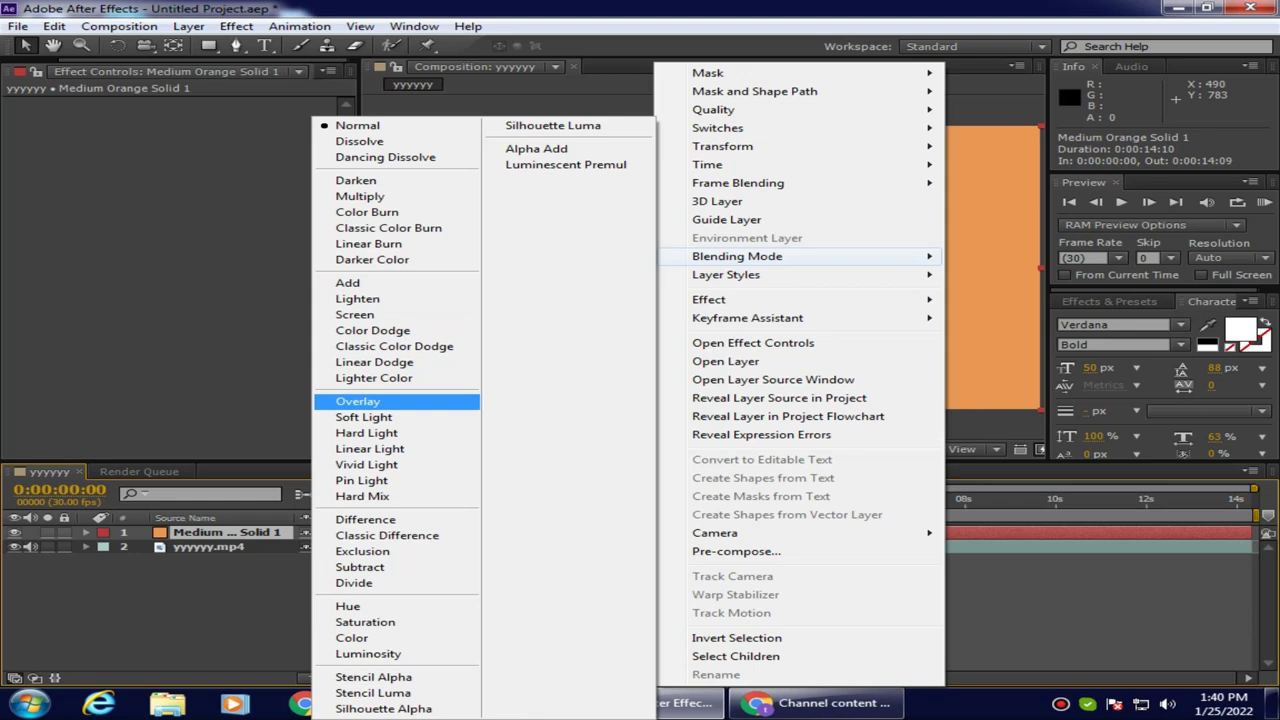
pyautogui.click(650, 268)
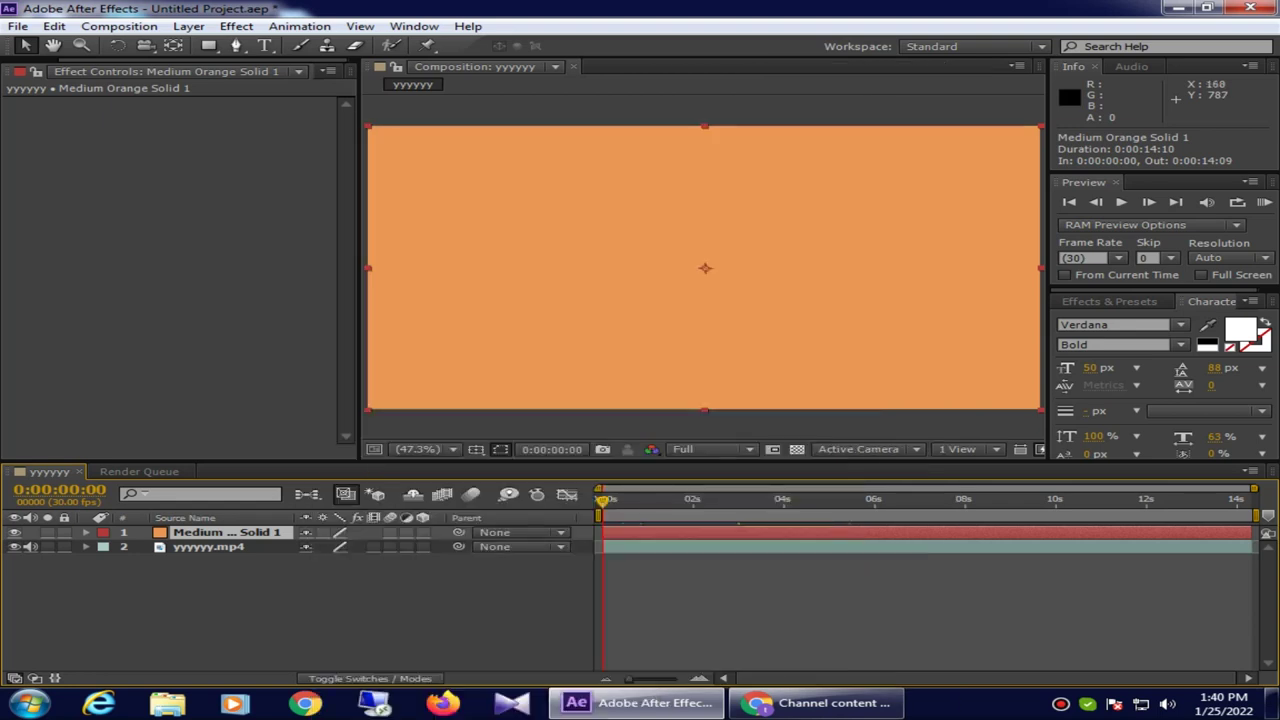
pyautogui.rightClick(650, 268)
pyautogui.moveTo(656, 257)
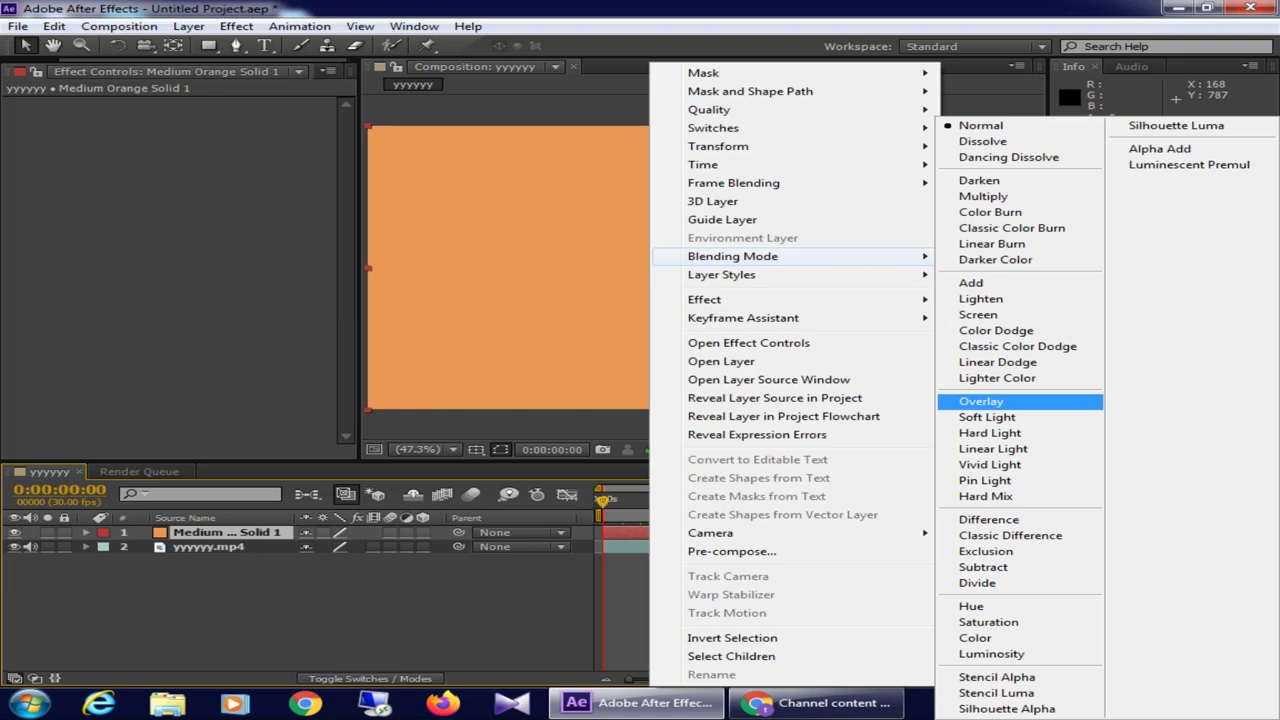
pyautogui.click(985, 401)
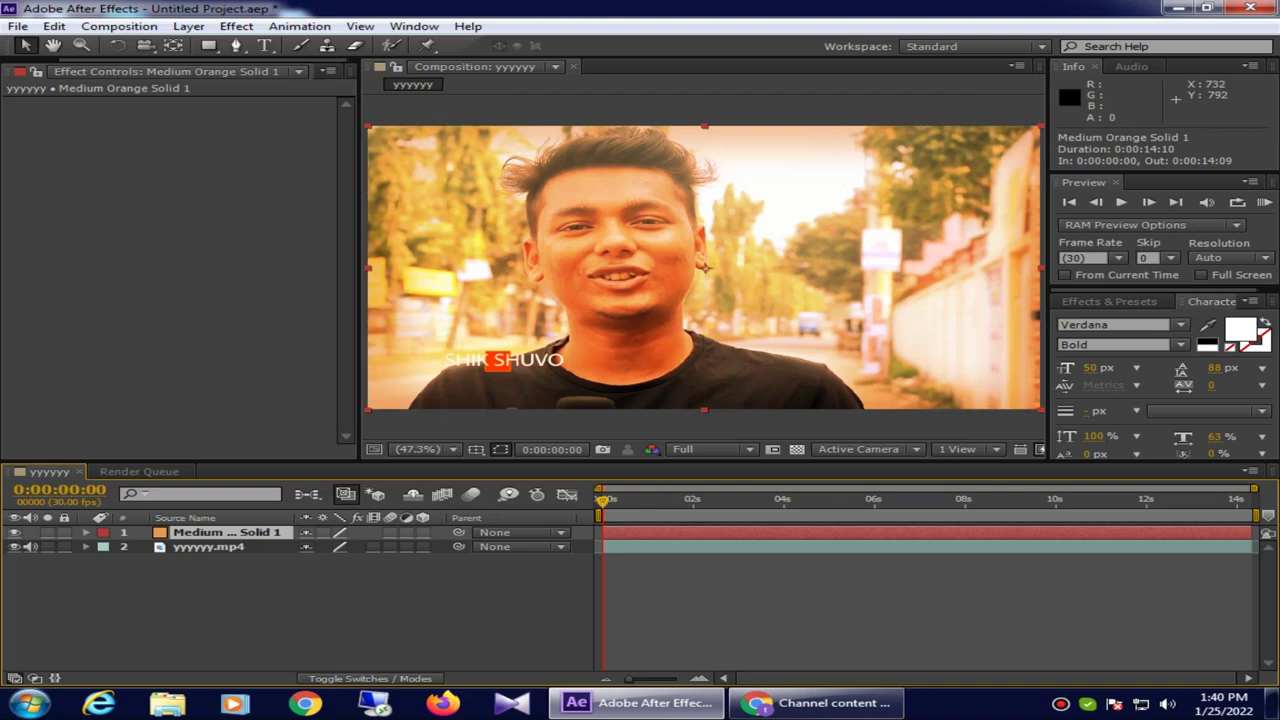
# Step: Lower the orange solid's opacity to about 33% and preview the tinted clip
pyautogui.hotkey('ctrl', 'Right')
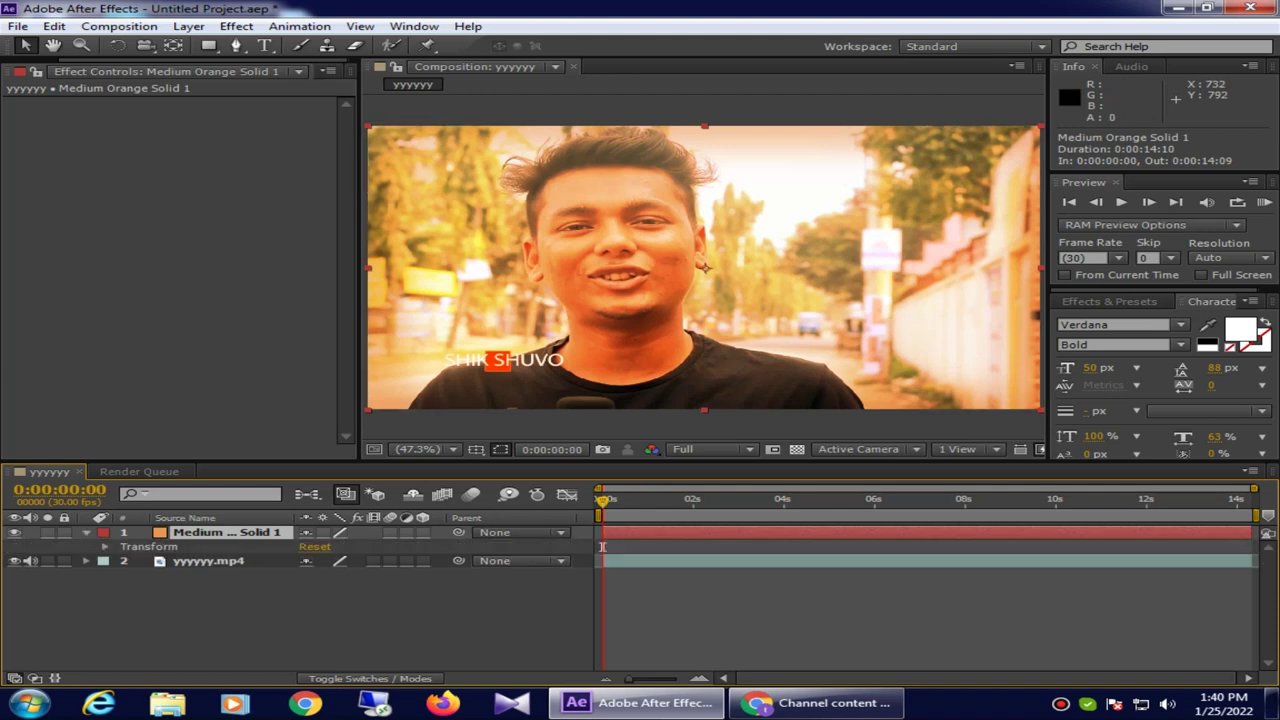
pyautogui.hotkey('ctrl', 'Right')
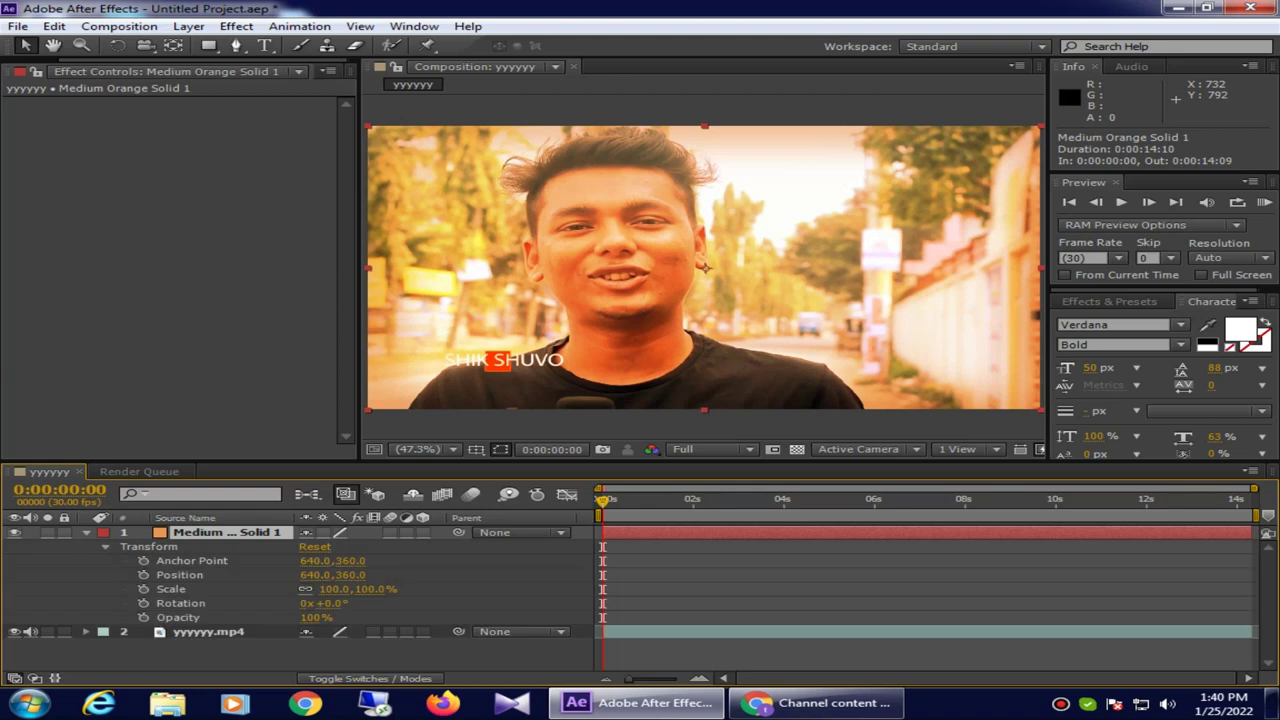
pyautogui.moveTo(316, 617); pyautogui.dragTo(257, 617)
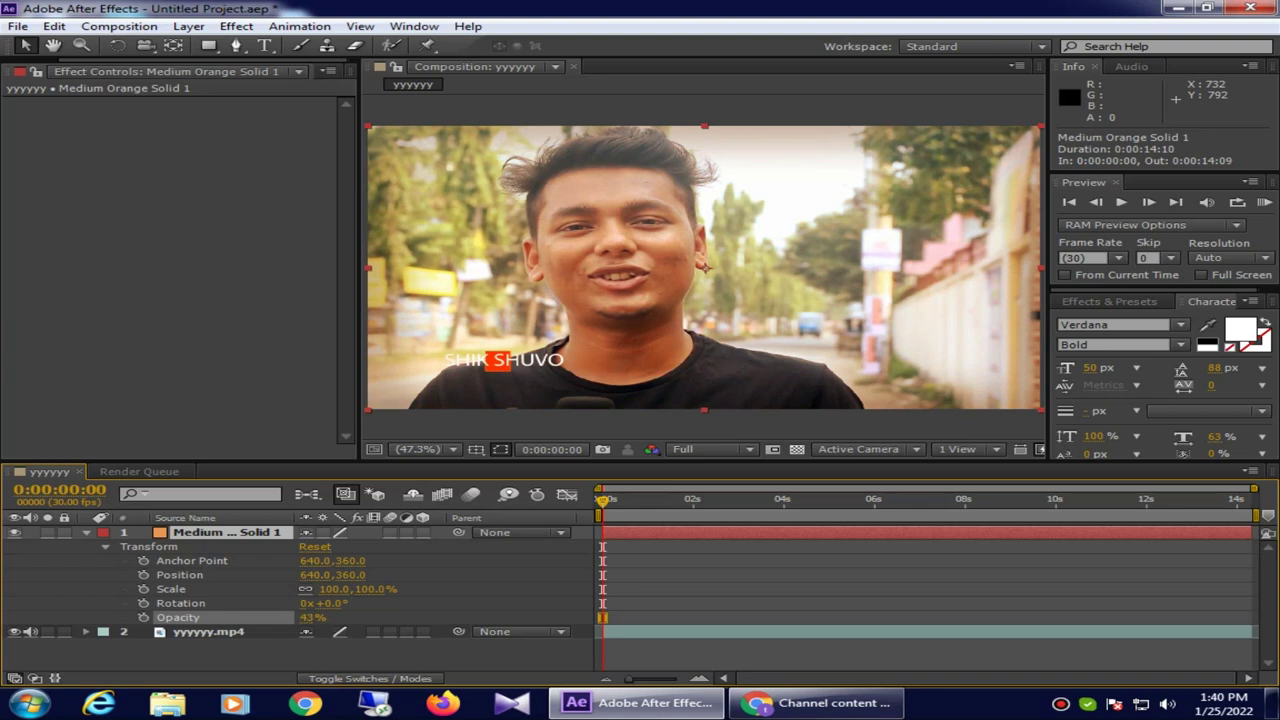
pyautogui.moveTo(257, 617); pyautogui.dragTo(220, 617)
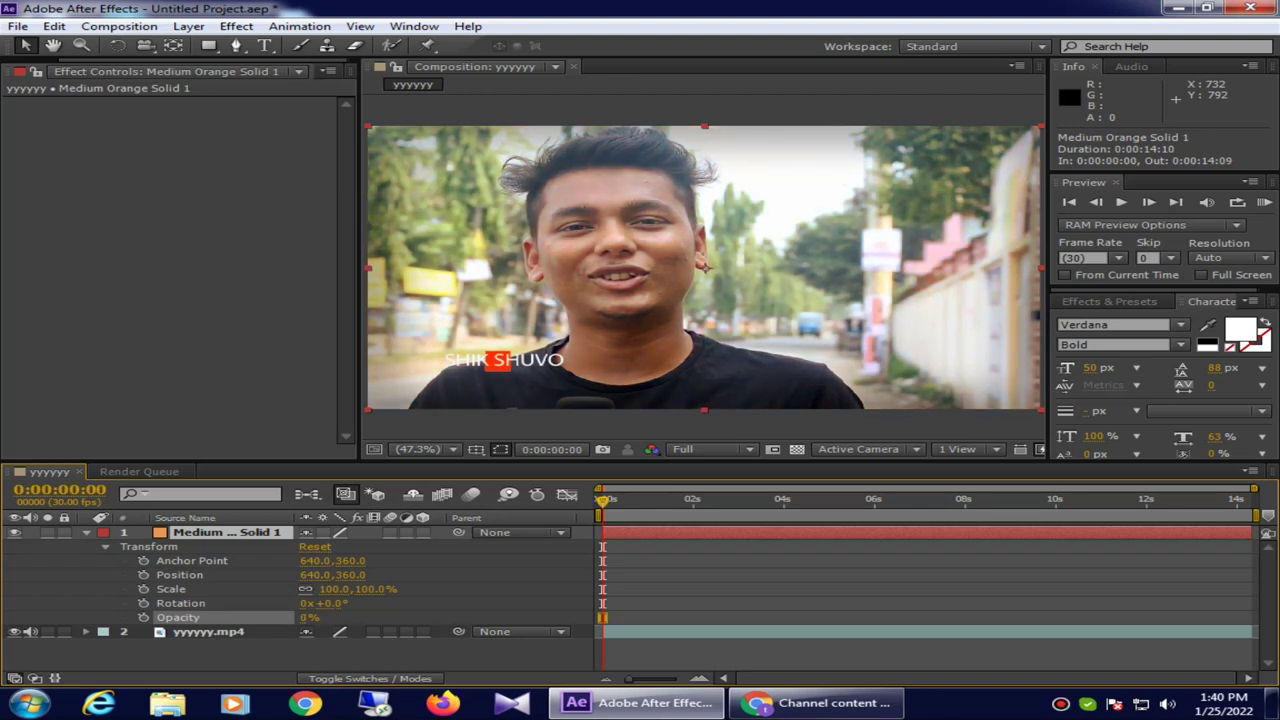
pyautogui.press('Return')
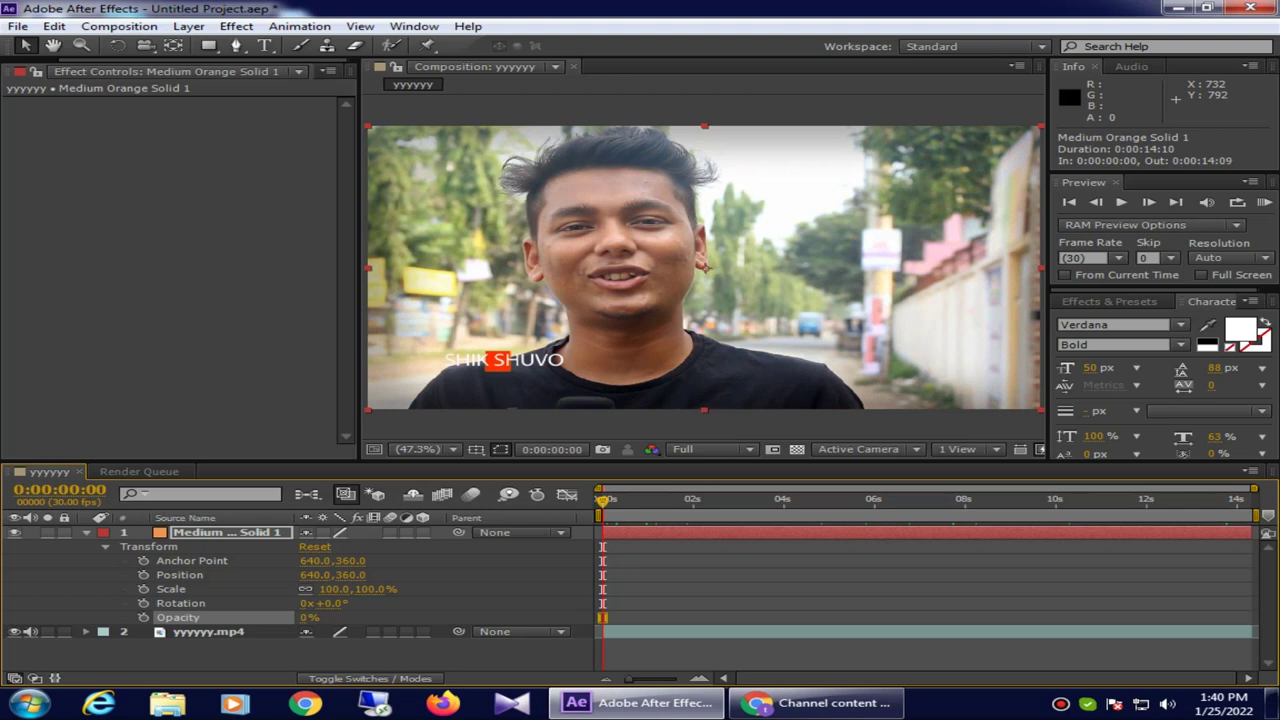
pyautogui.moveTo(310, 617); pyautogui.dragTo(342, 617)
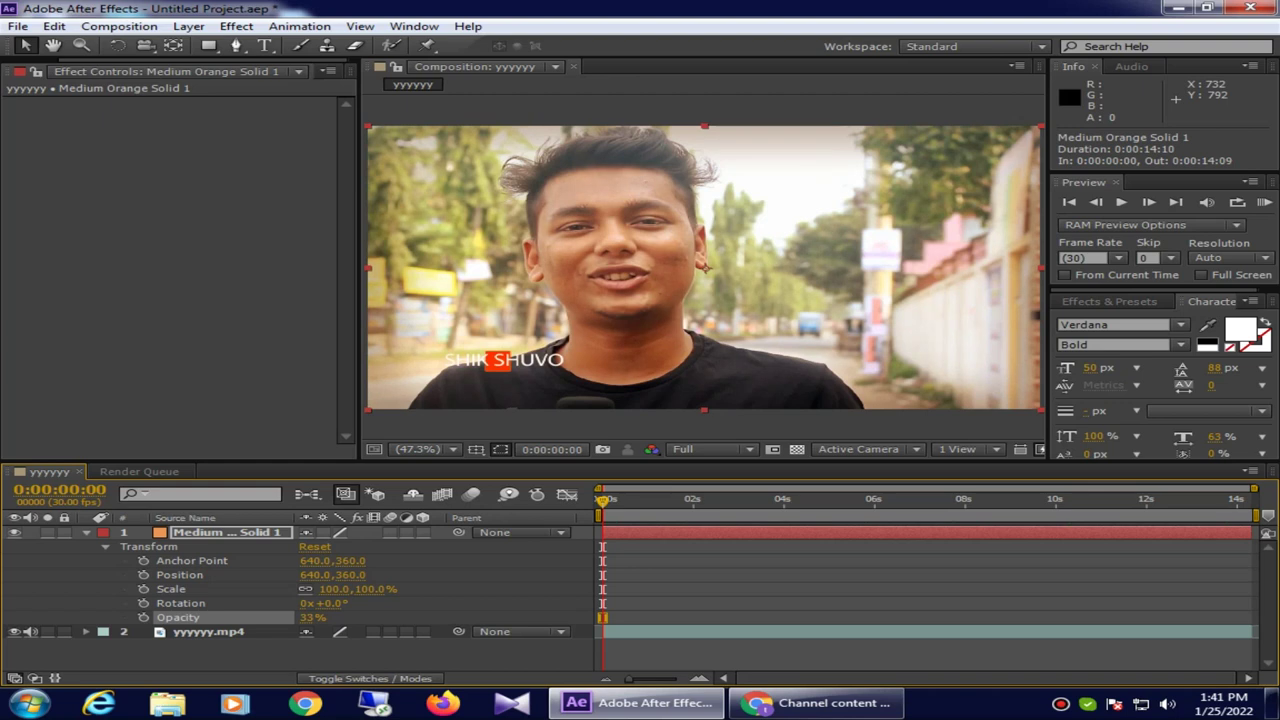
pyautogui.hotkey('ctrl', '`')
pyautogui.press('F2')
pyautogui.press('space')
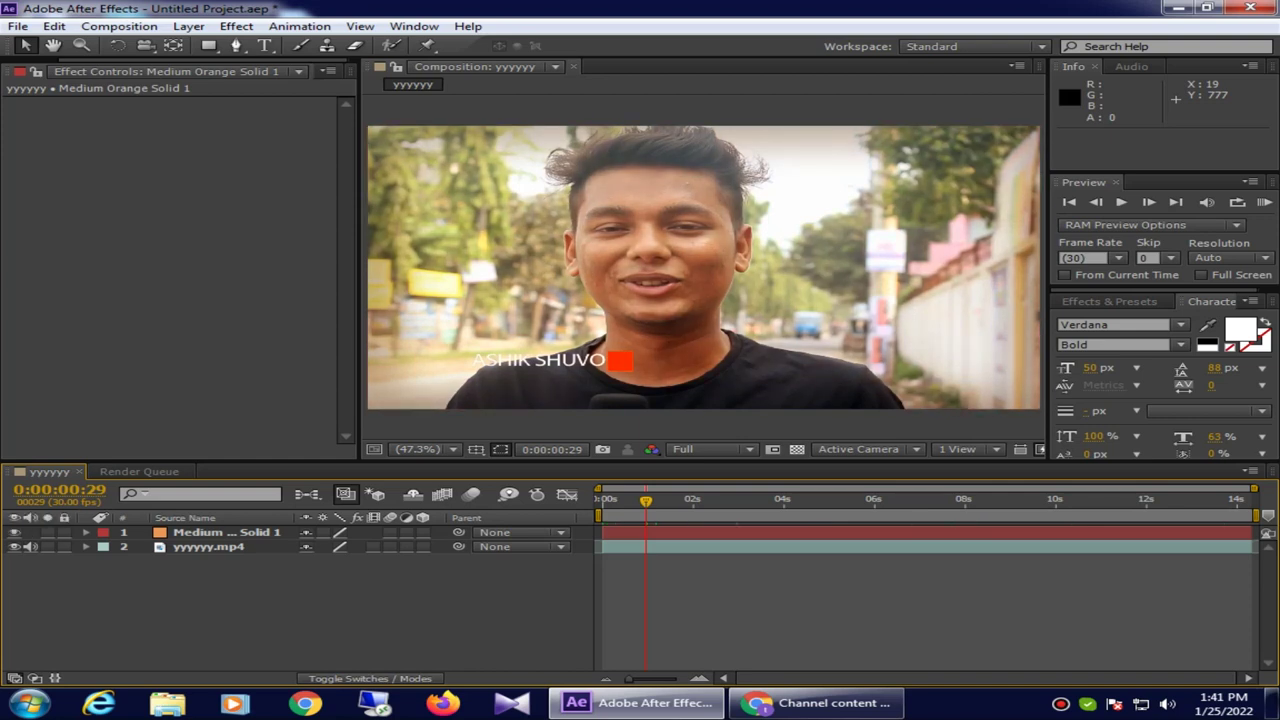
# Step: Select Medium Orange Solid 1 and switch off its visibility
pyautogui.click(226, 532)
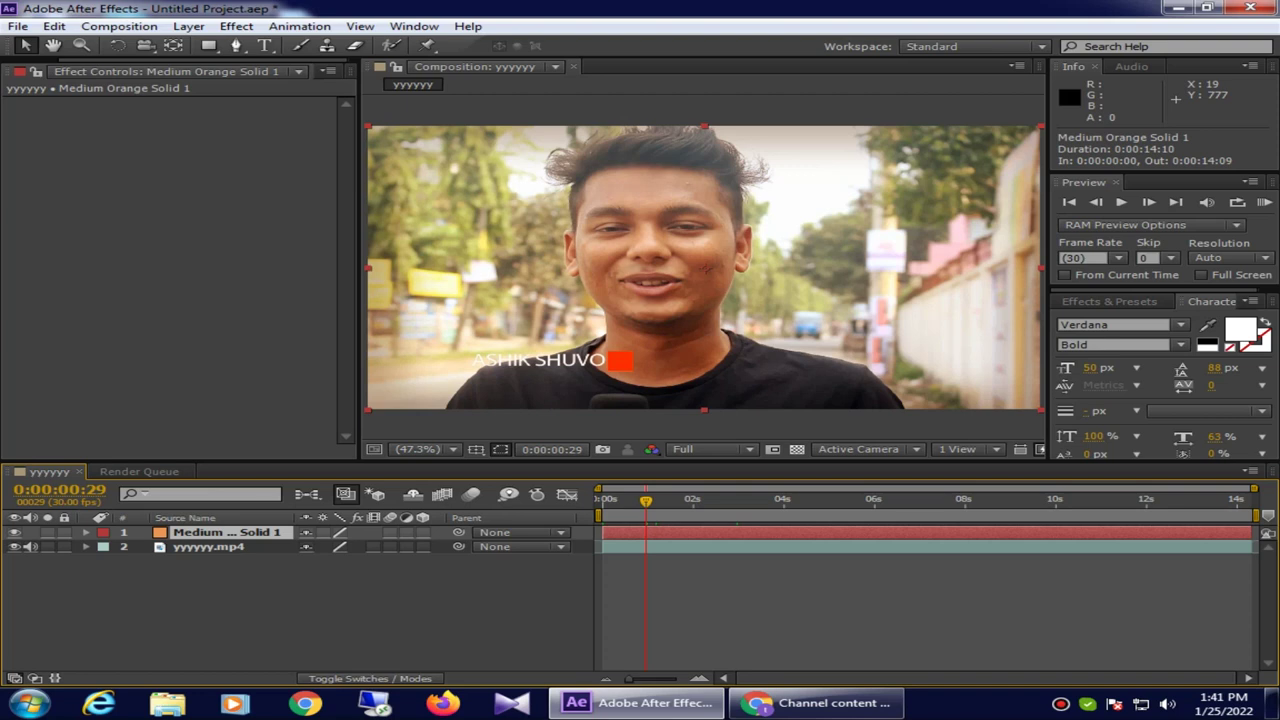
pyautogui.click(14, 532)
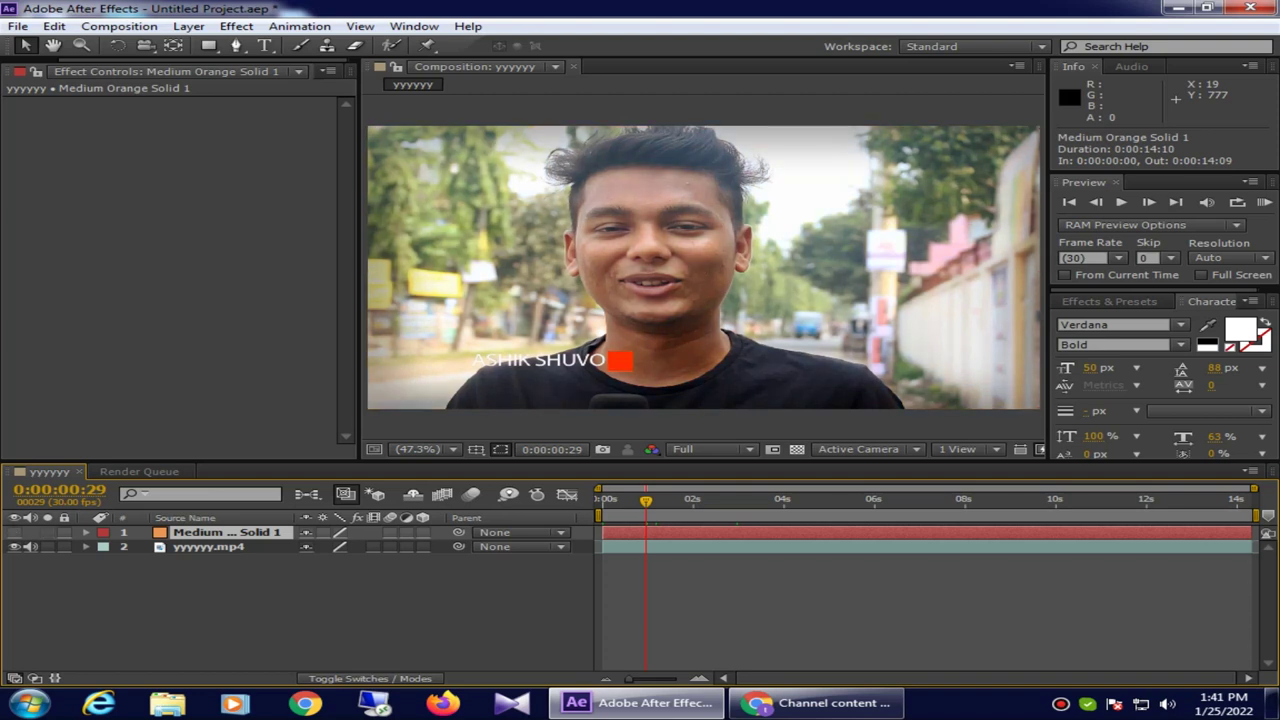
# Step: Create a new solid in a bright royal blue (308EF7), named Royal Blue Solid 1
pyautogui.rightClick(680, 370)
pyautogui.moveTo(760, 382)
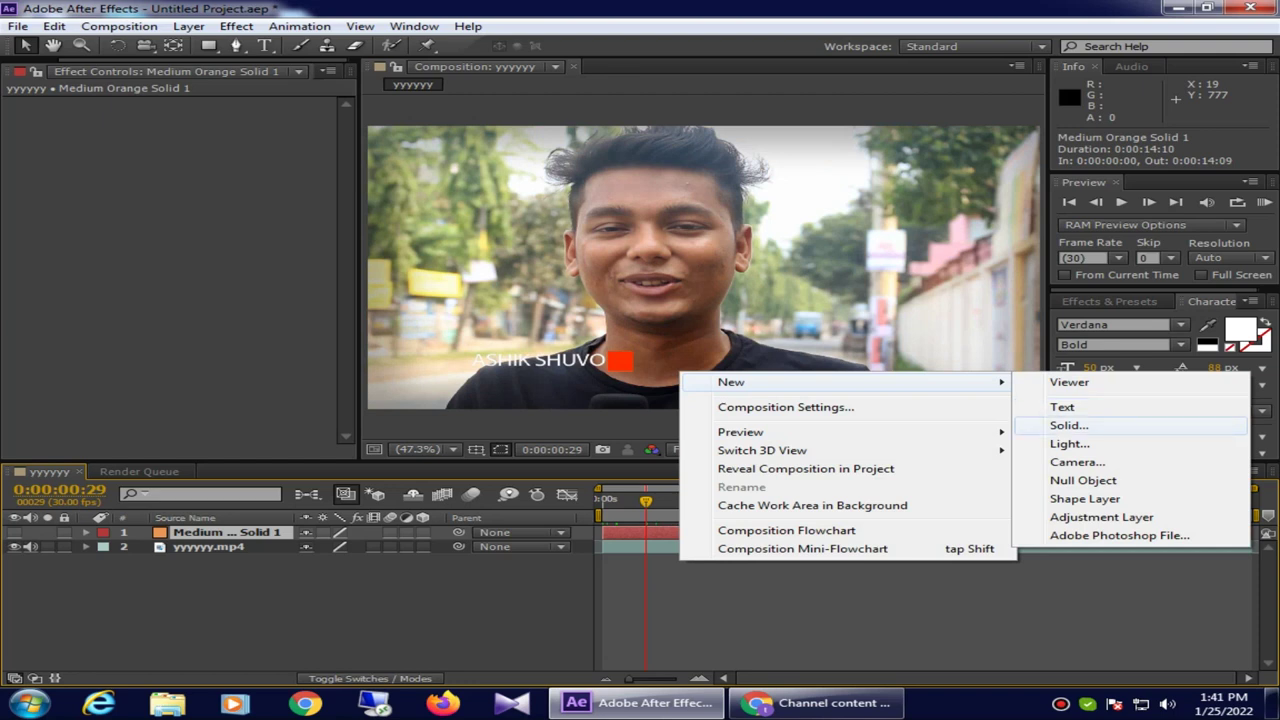
pyautogui.click(1068, 425)
pyautogui.click(959, 461)
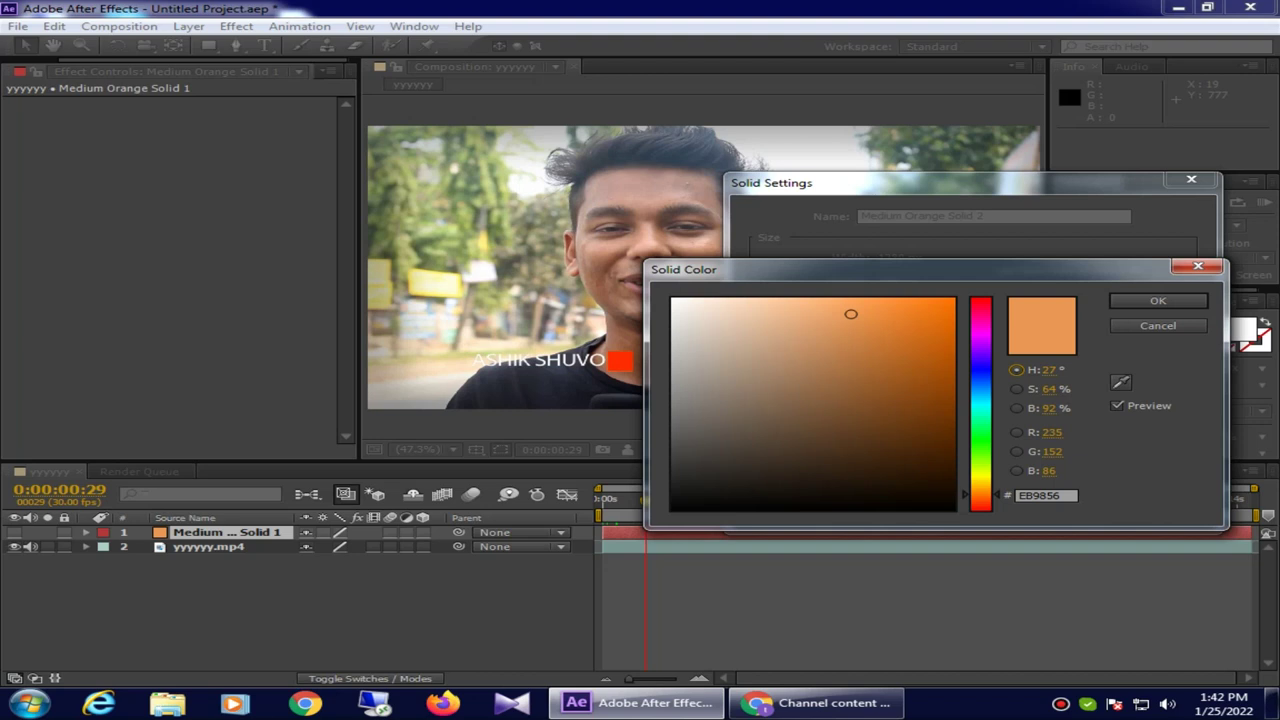
pyautogui.click(980, 374)
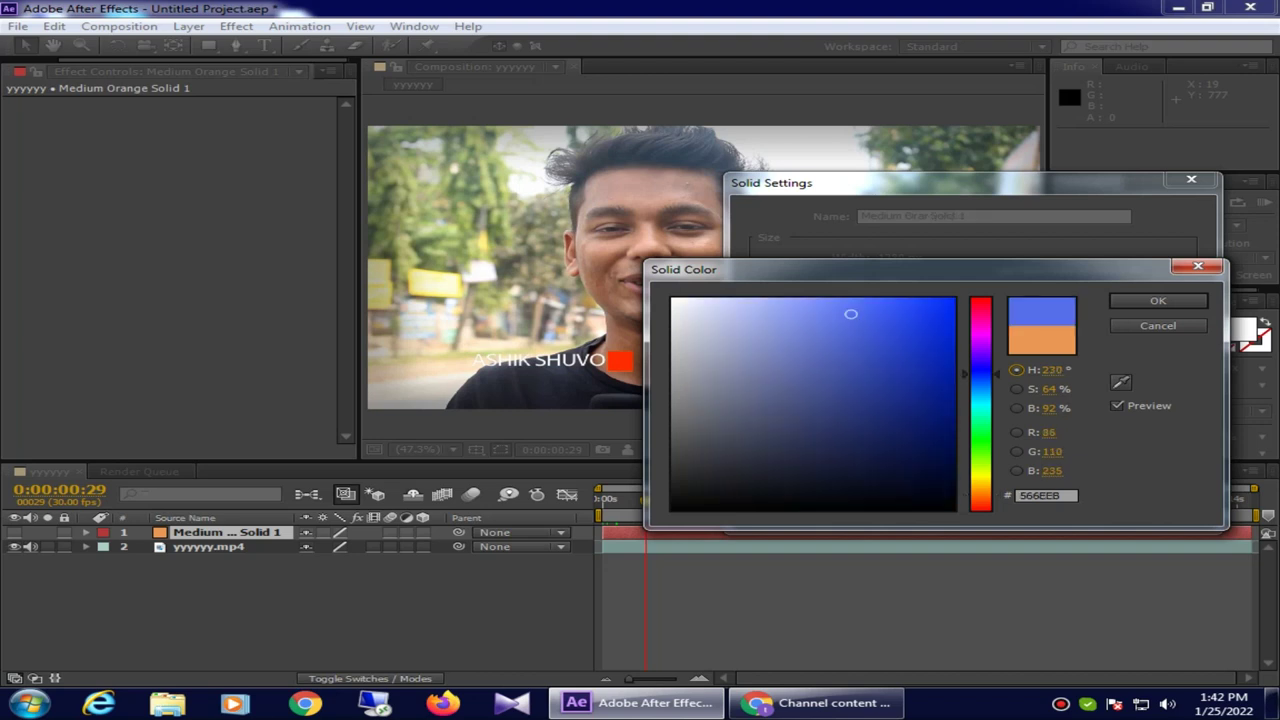
pyautogui.click(980, 384)
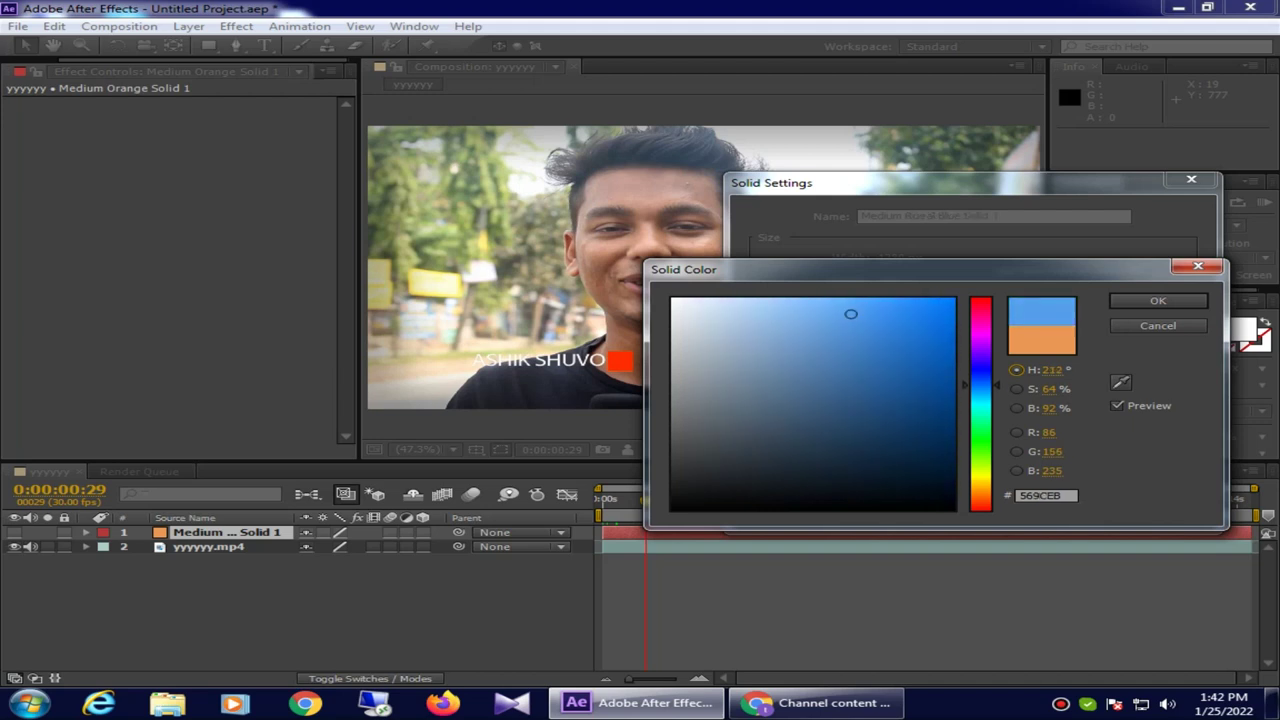
pyautogui.moveTo(851, 314); pyautogui.dragTo(898, 304)
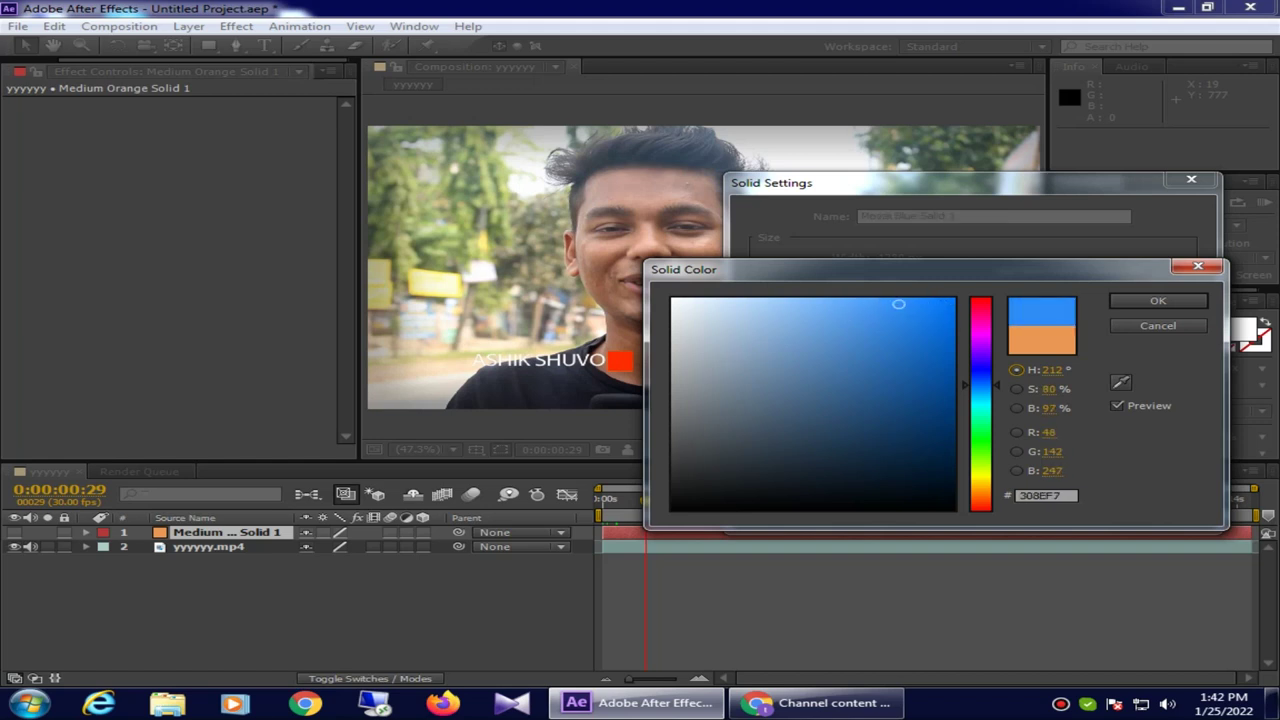
pyautogui.click(1157, 300)
pyautogui.click(1036, 507)
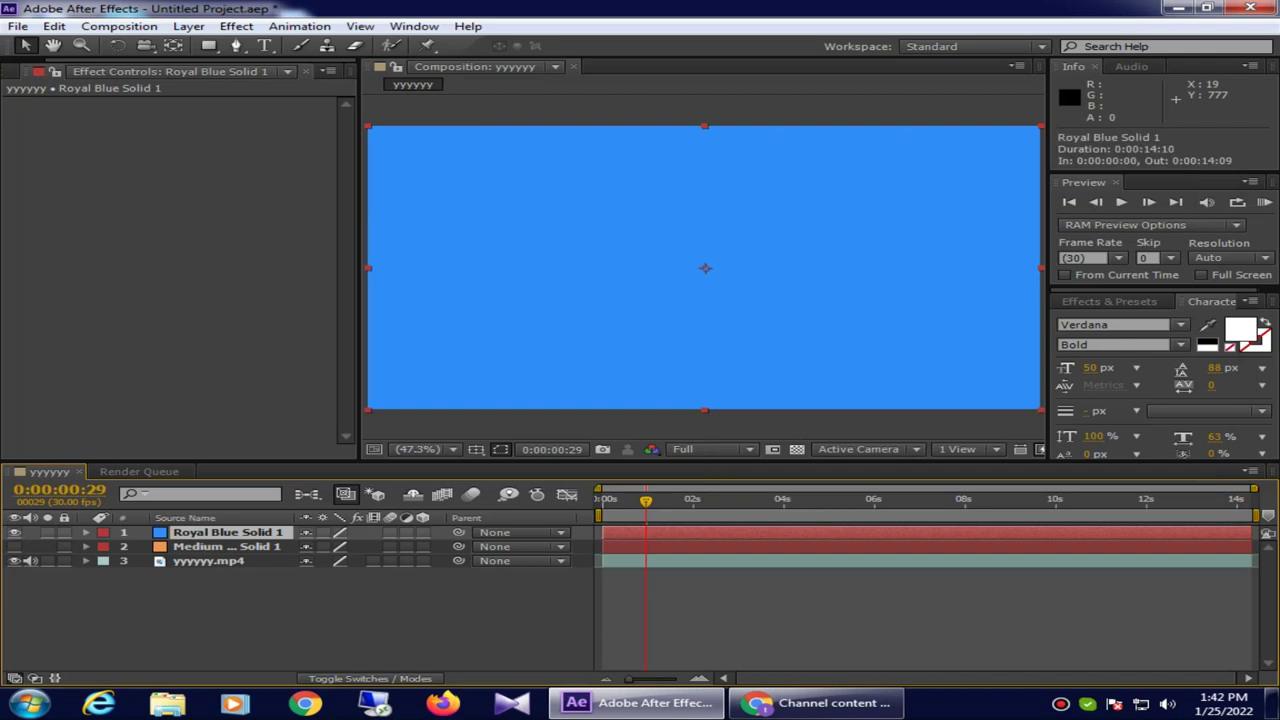
# Step: Set the blue solid's blending mode to Overlay
pyautogui.rightClick(647, 300)
pyautogui.moveTo(760, 183)
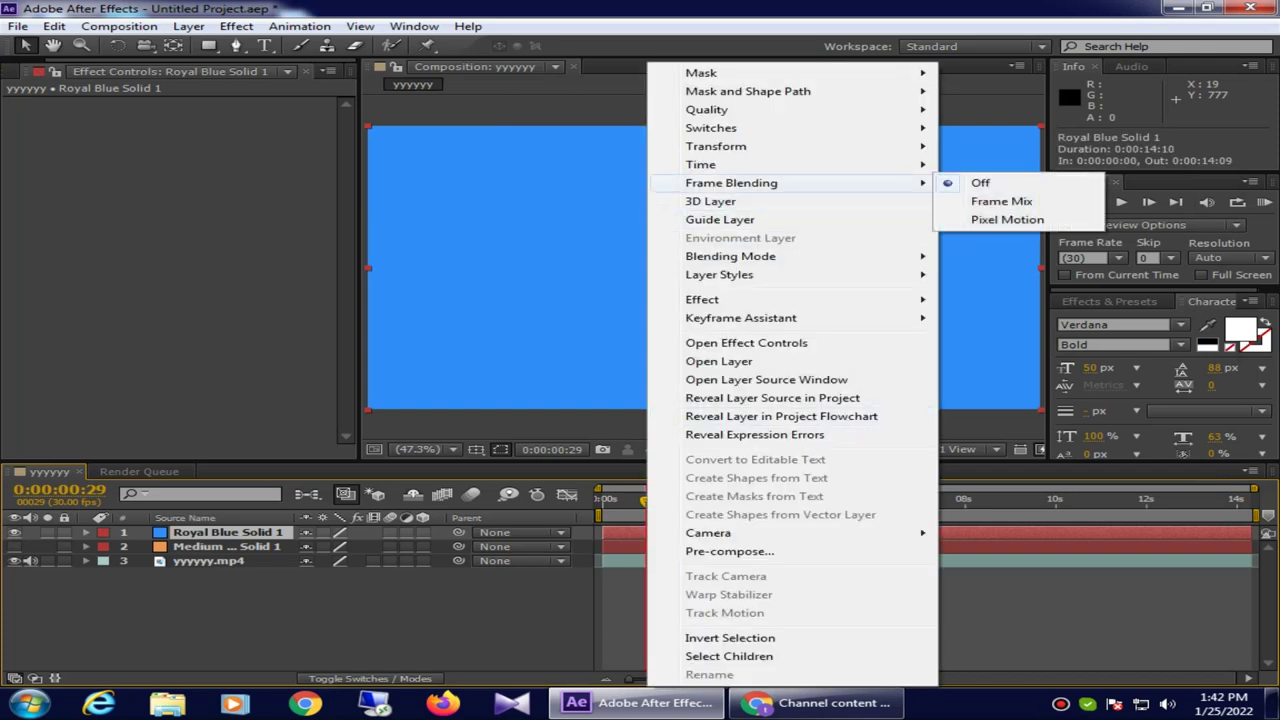
pyautogui.moveTo(760, 256)
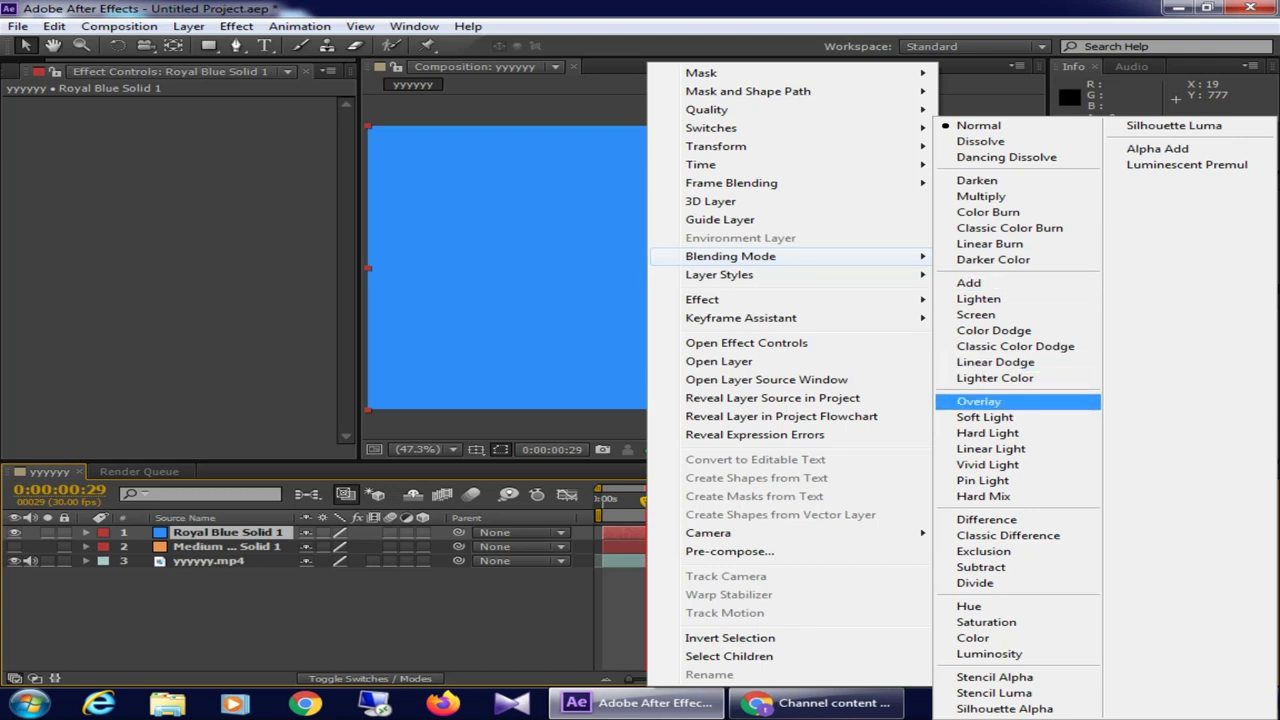
pyautogui.click(980, 401)
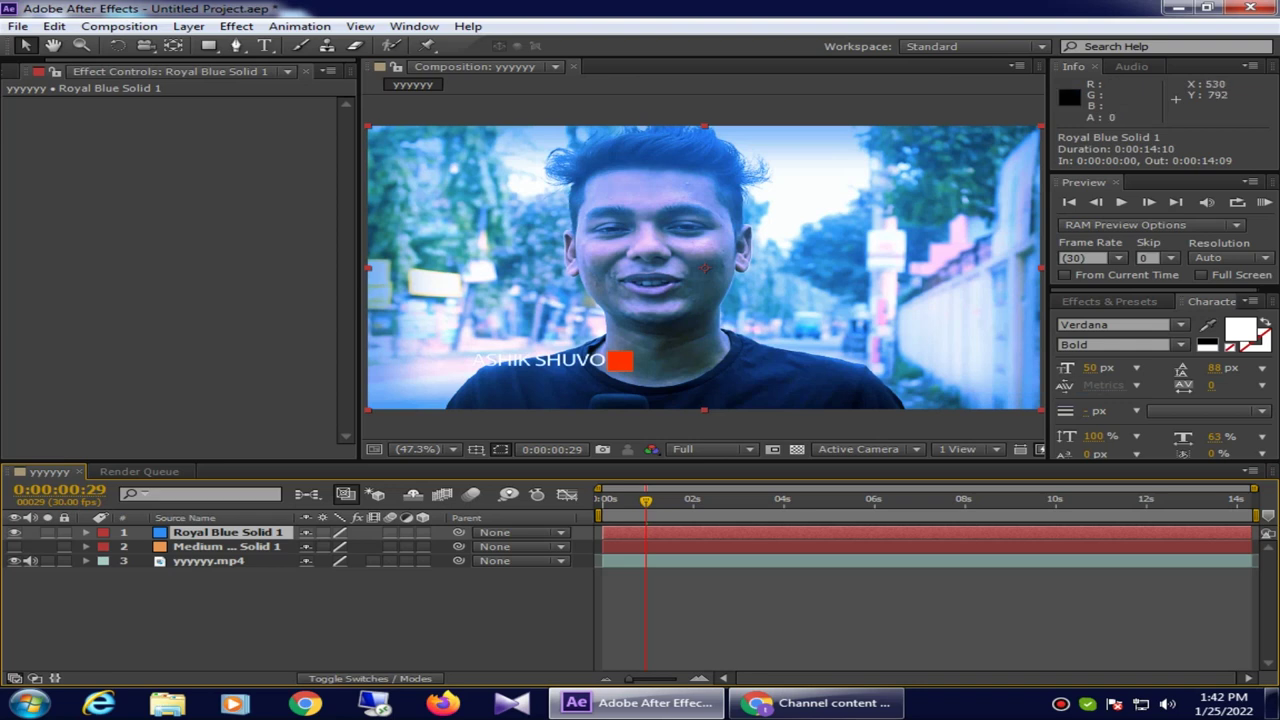
# Step: Lower the blue solid's opacity to 44%
pyautogui.click(86, 532)
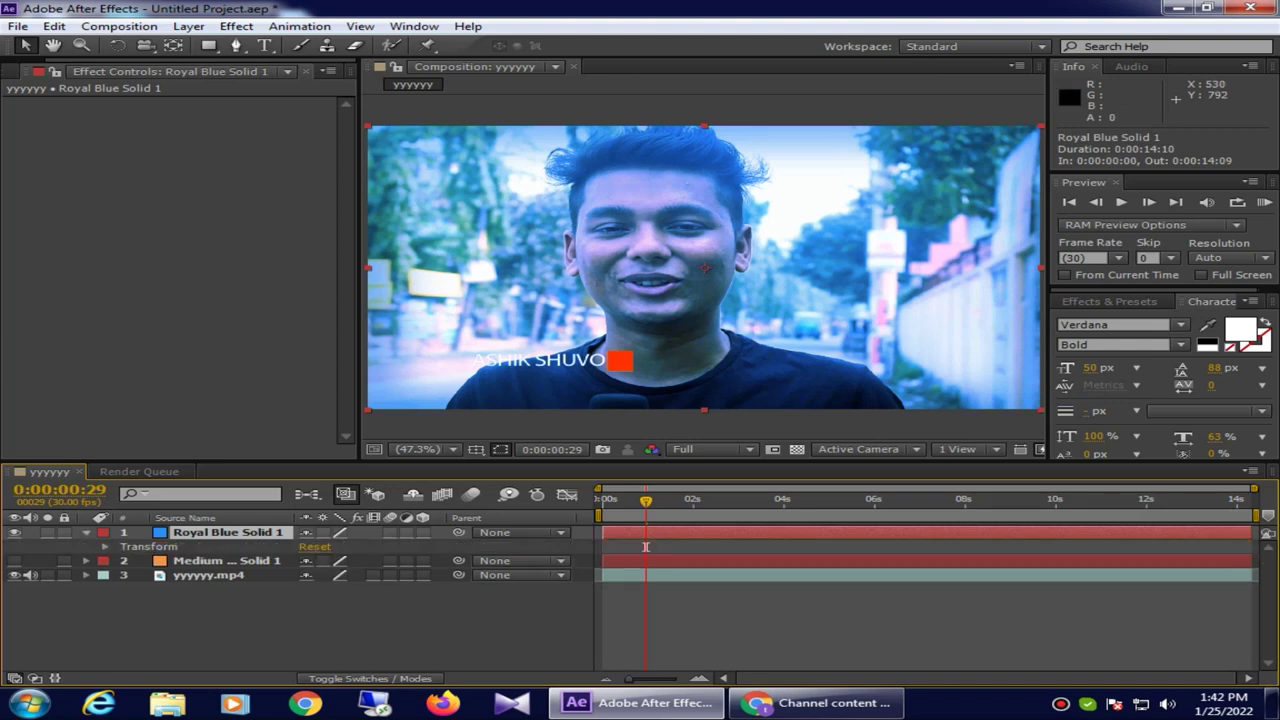
pyautogui.click(105, 546)
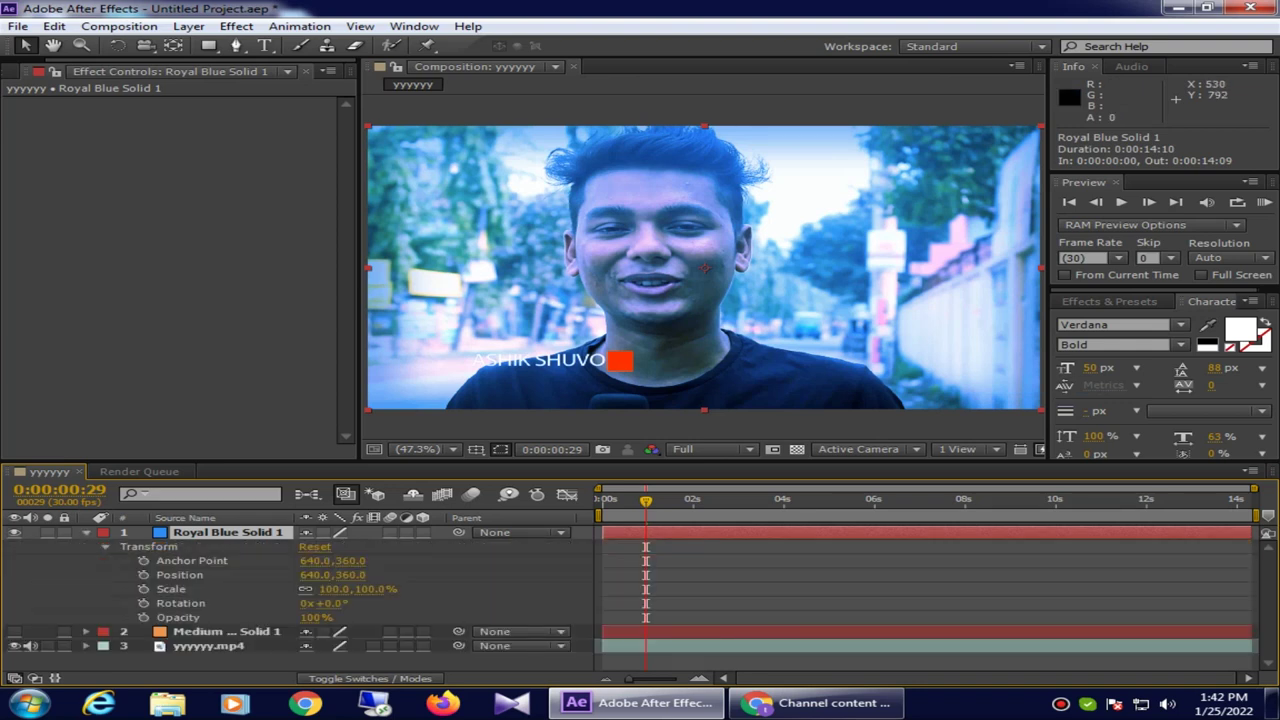
pyautogui.click(143, 617)
pyautogui.moveTo(316, 617); pyautogui.dragTo(290, 617)
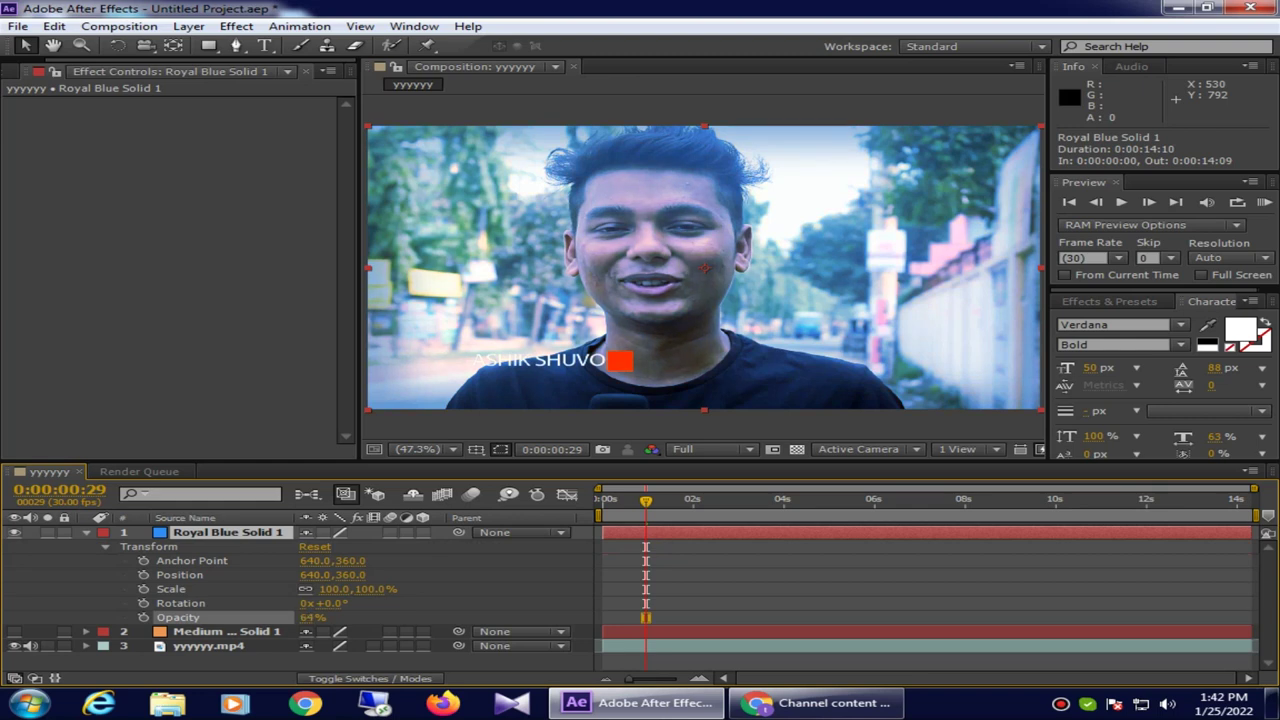
pyautogui.press('Return')
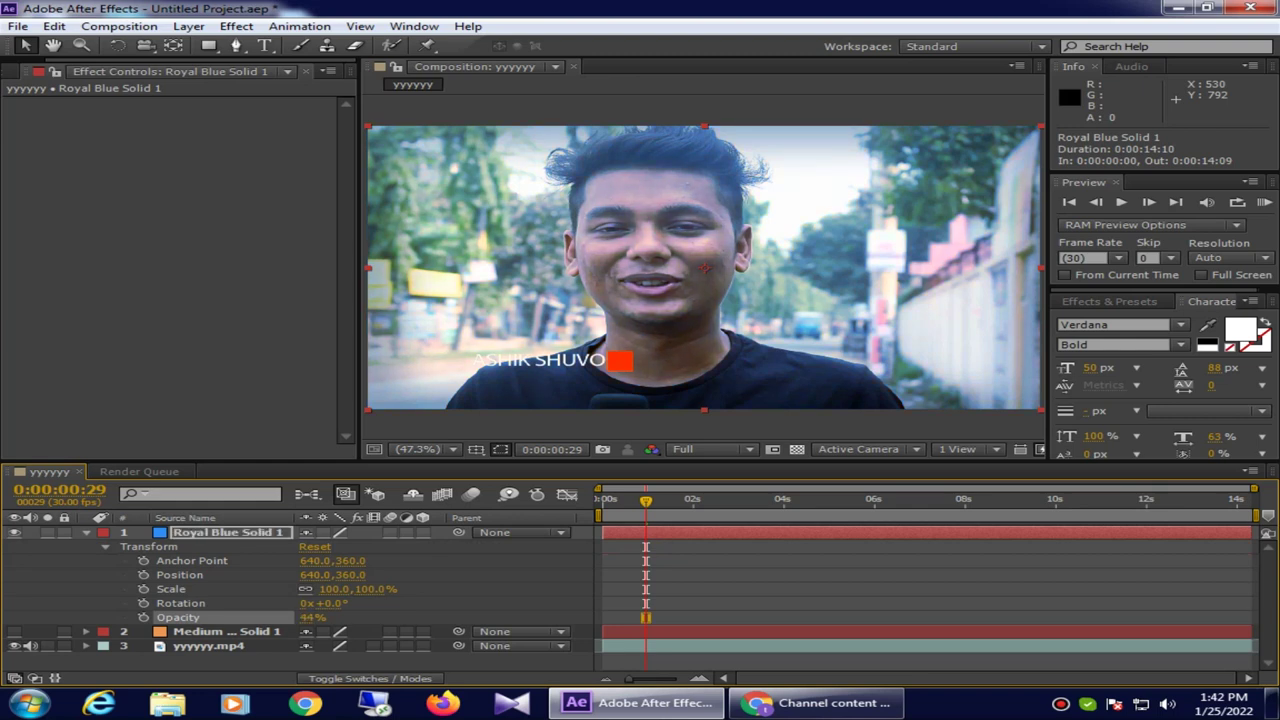
# Step: Try Normal and then Darken blending on the blue solid
pyautogui.rightClick(666, 260)
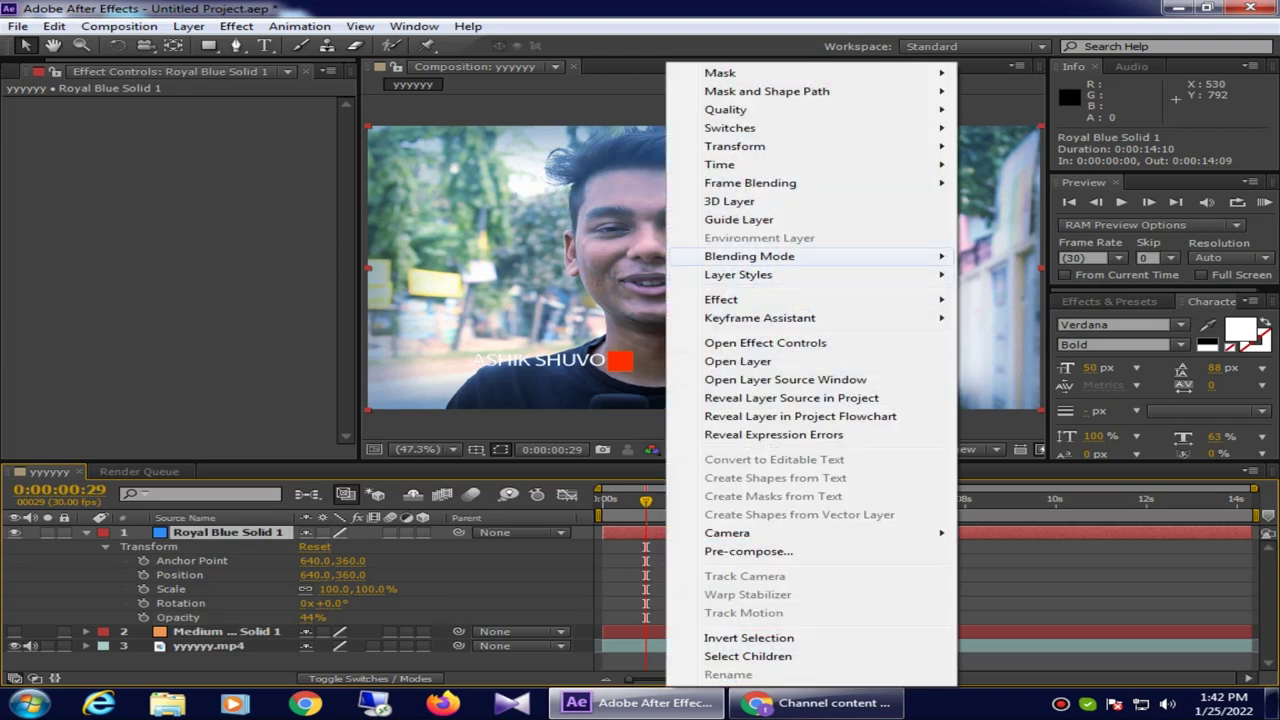
pyautogui.moveTo(700, 256)
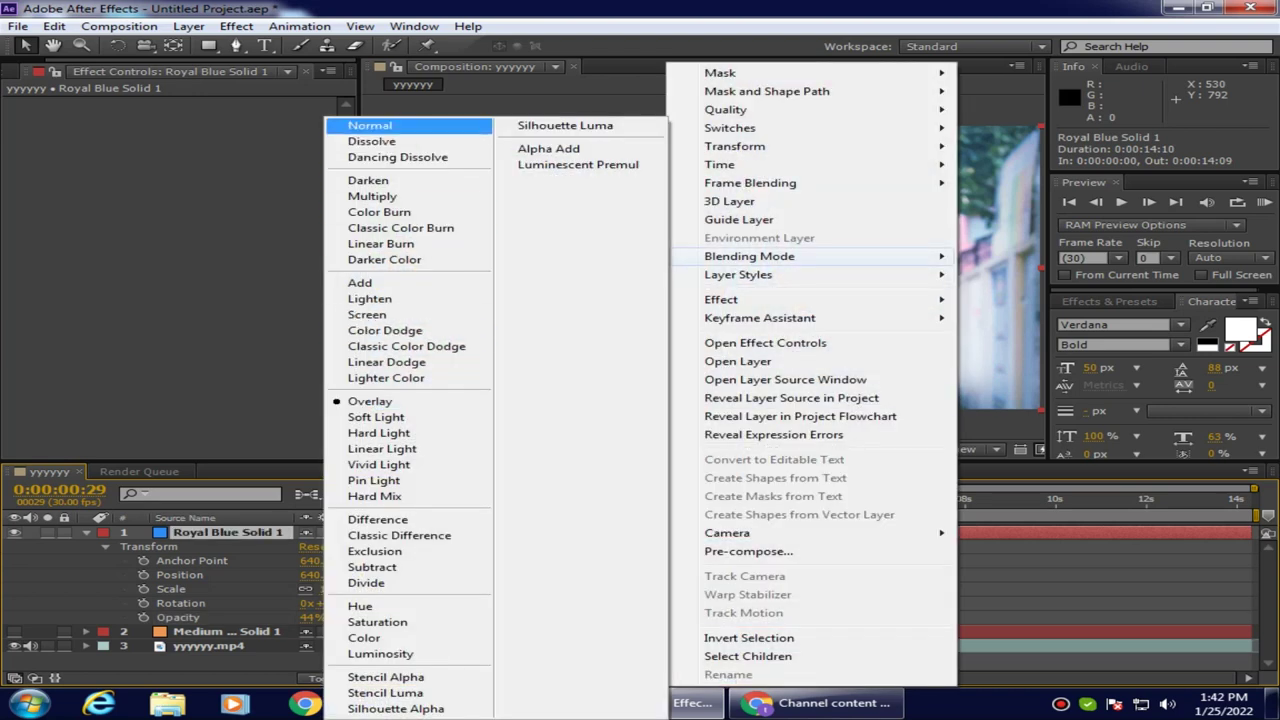
pyautogui.click(370, 125)
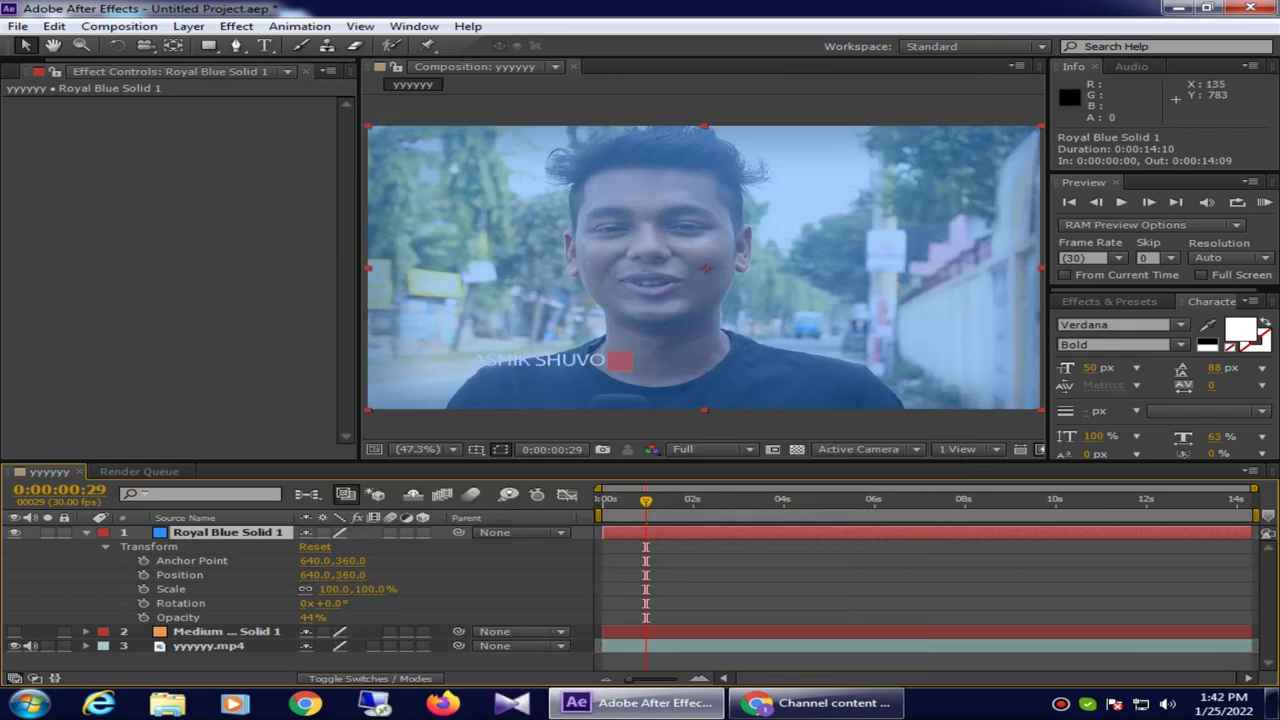
pyautogui.rightClick(666, 260)
pyautogui.moveTo(717, 256)
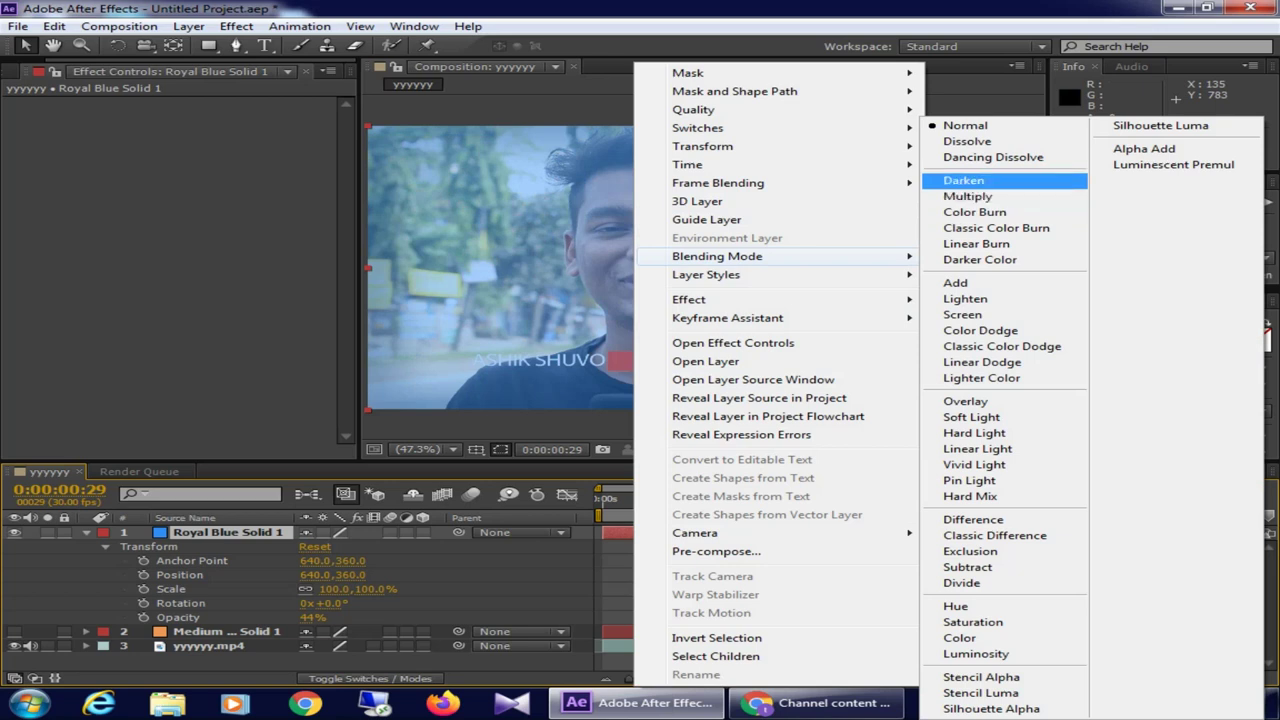
pyautogui.click(963, 180)
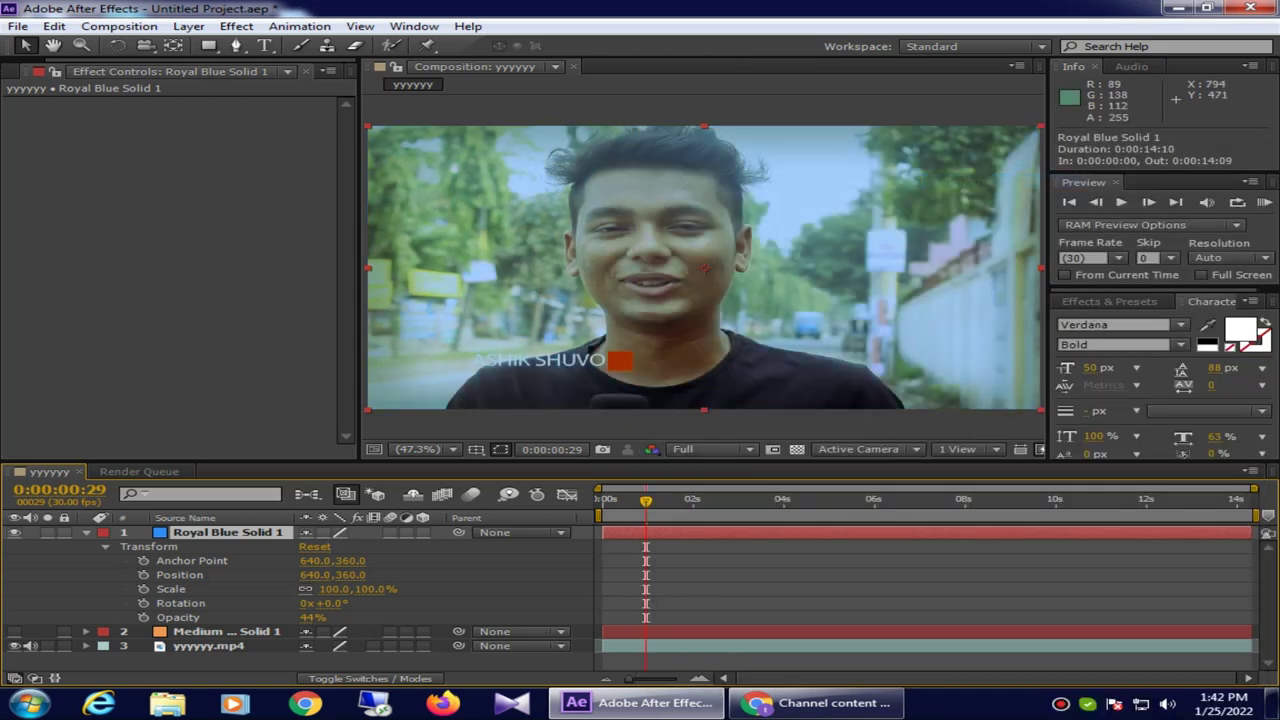
# Step: Switch the blue solid to Classic Color Burn and set its opacity to 17%
pyautogui.rightClick(689, 380)
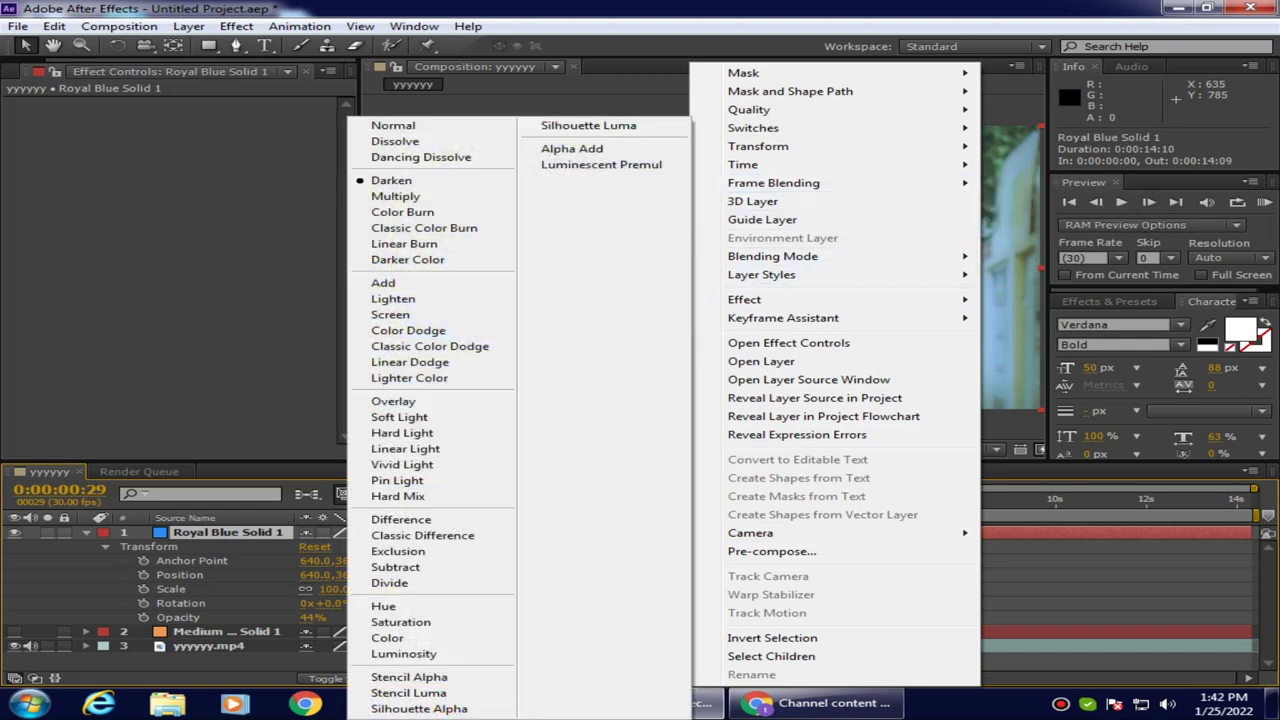
pyautogui.moveTo(772, 256)
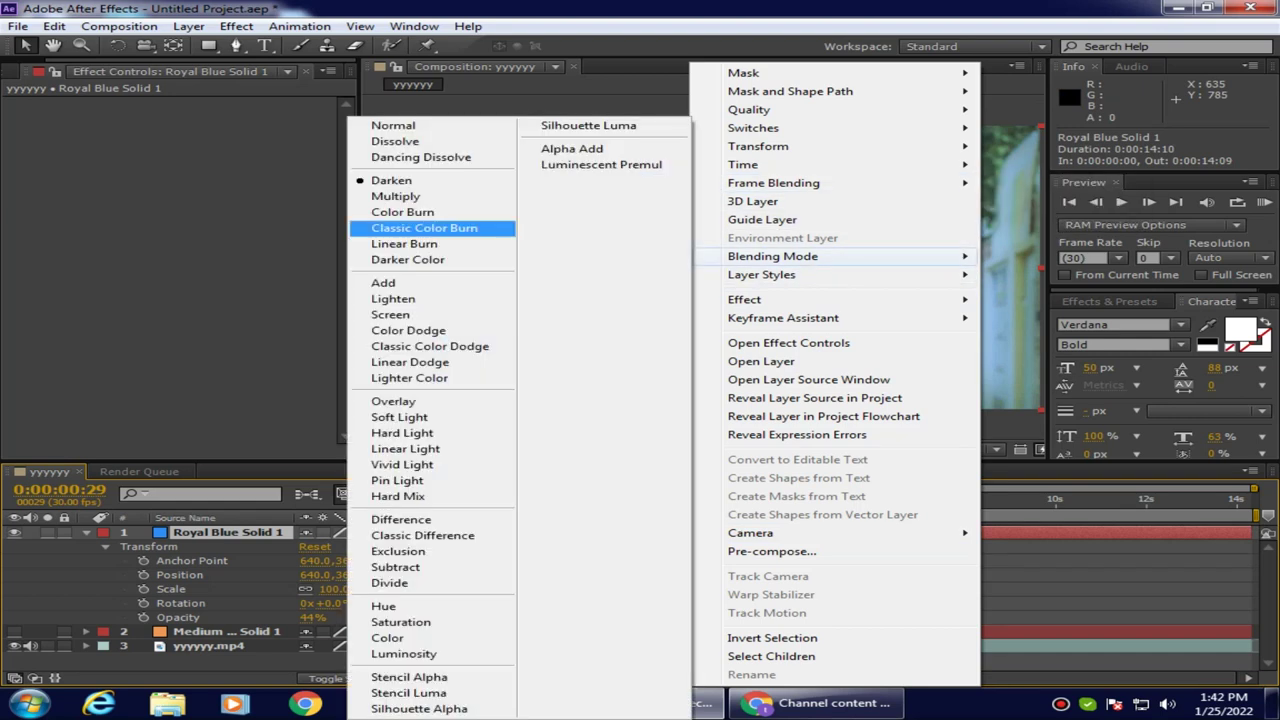
pyautogui.click(403, 212)
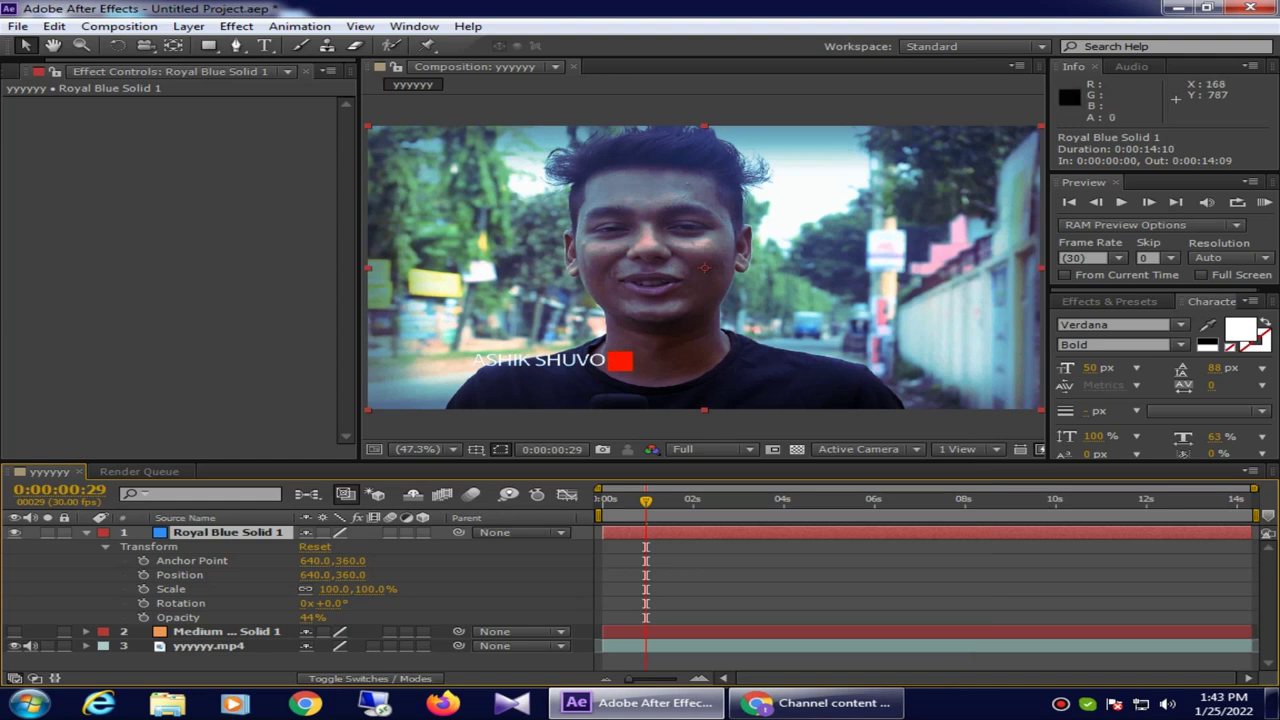
pyautogui.write('4')
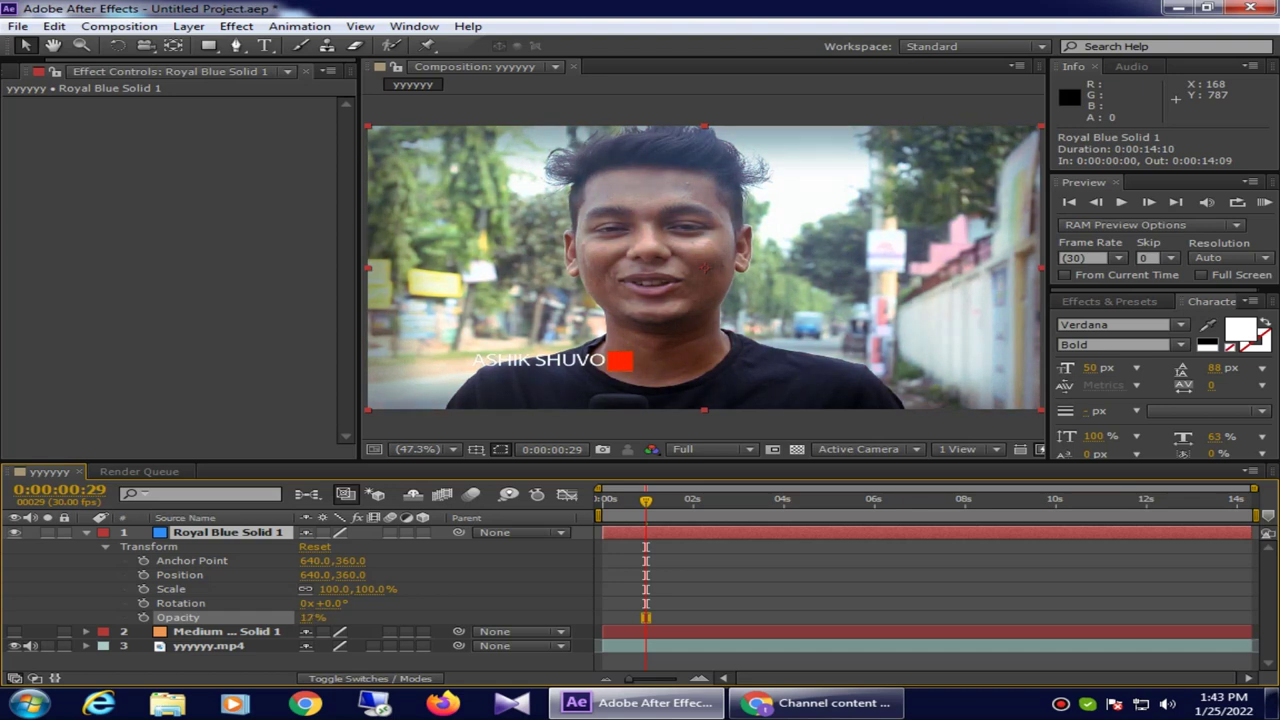
pyautogui.write('12')
pyautogui.write('20')
pyautogui.write('21')
pyautogui.write('u')
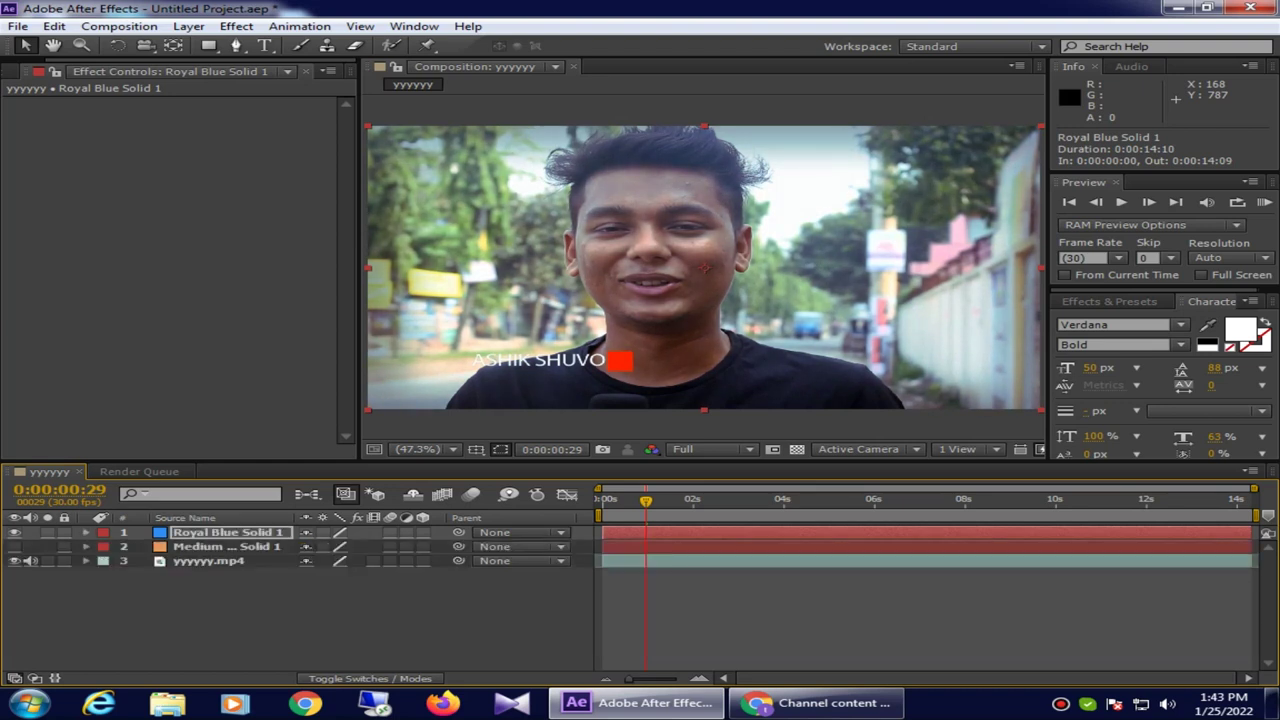
# Step: Toggle the blue solid on and off to compare, then delete Royal Blue Solid 1
pyautogui.click(14, 532)
pyautogui.click(14, 532)
pyautogui.click(14, 532)
pyautogui.click(14, 532)
pyautogui.press('Return')
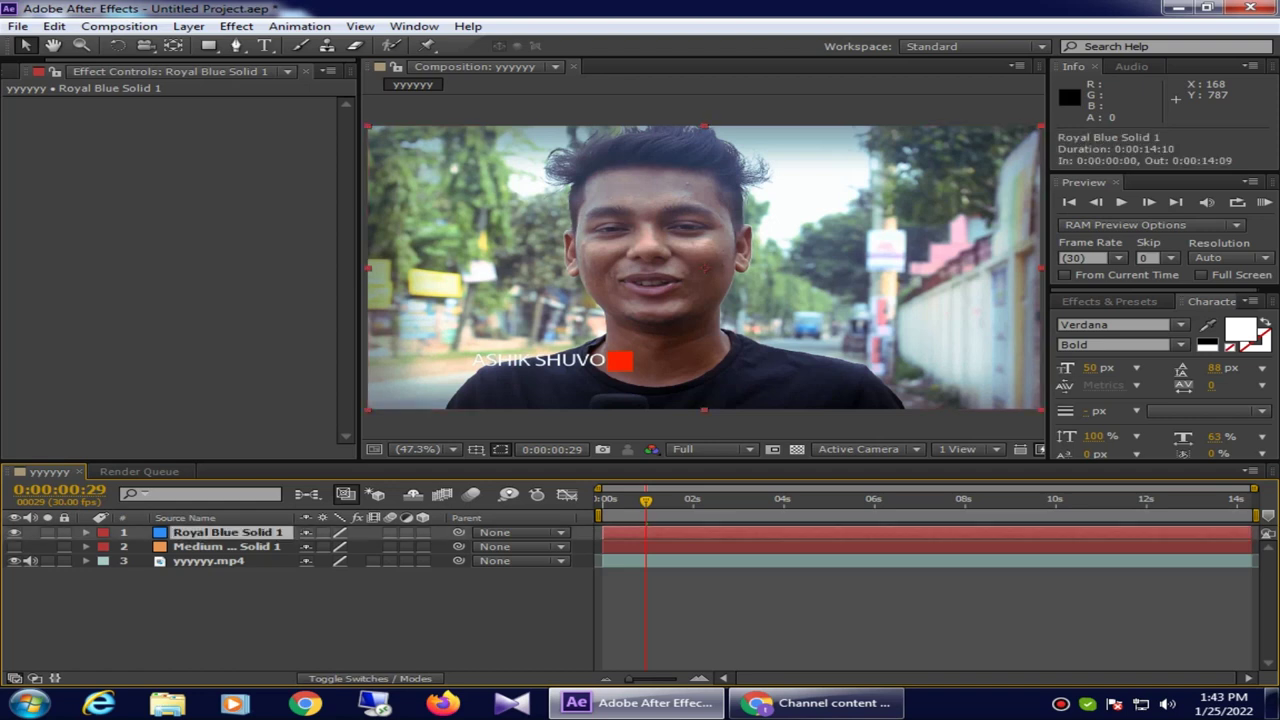
pyautogui.press('Delete')
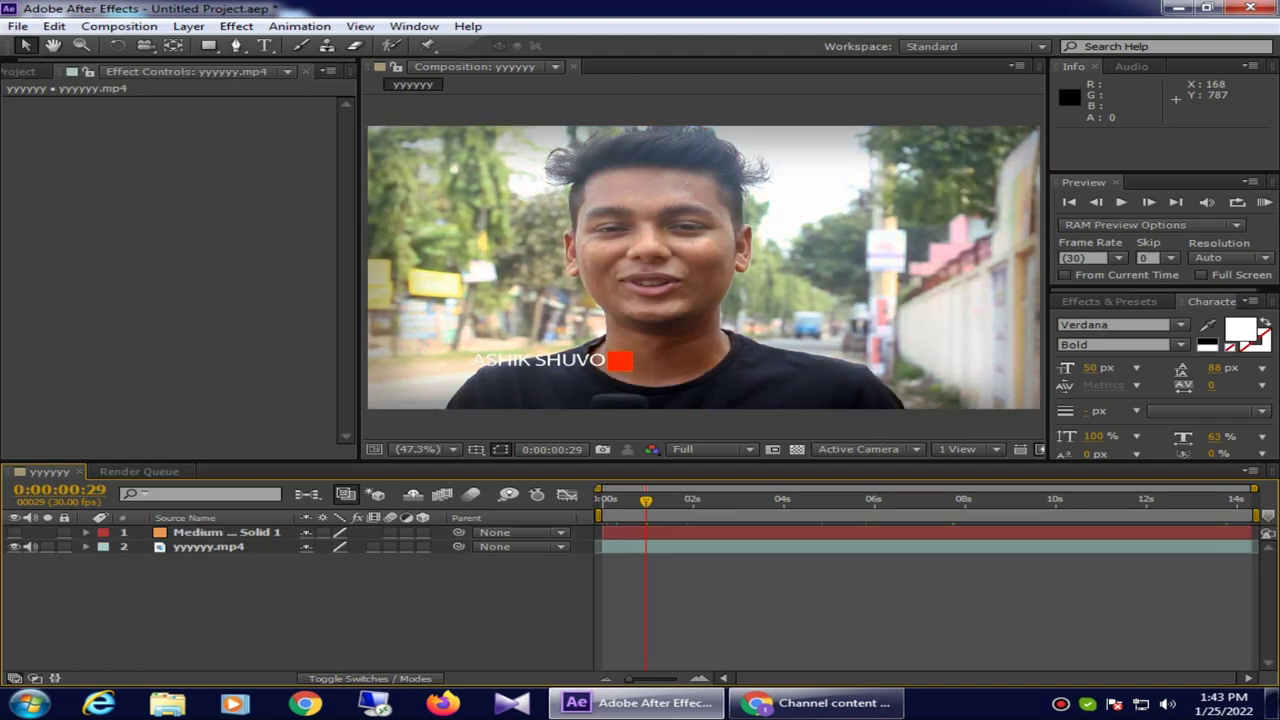
# Step: Turn Medium Orange Solid 1's visibility back on
pyautogui.click(226, 532)
pyautogui.hotkey('ctrl', 'shift', 'a')
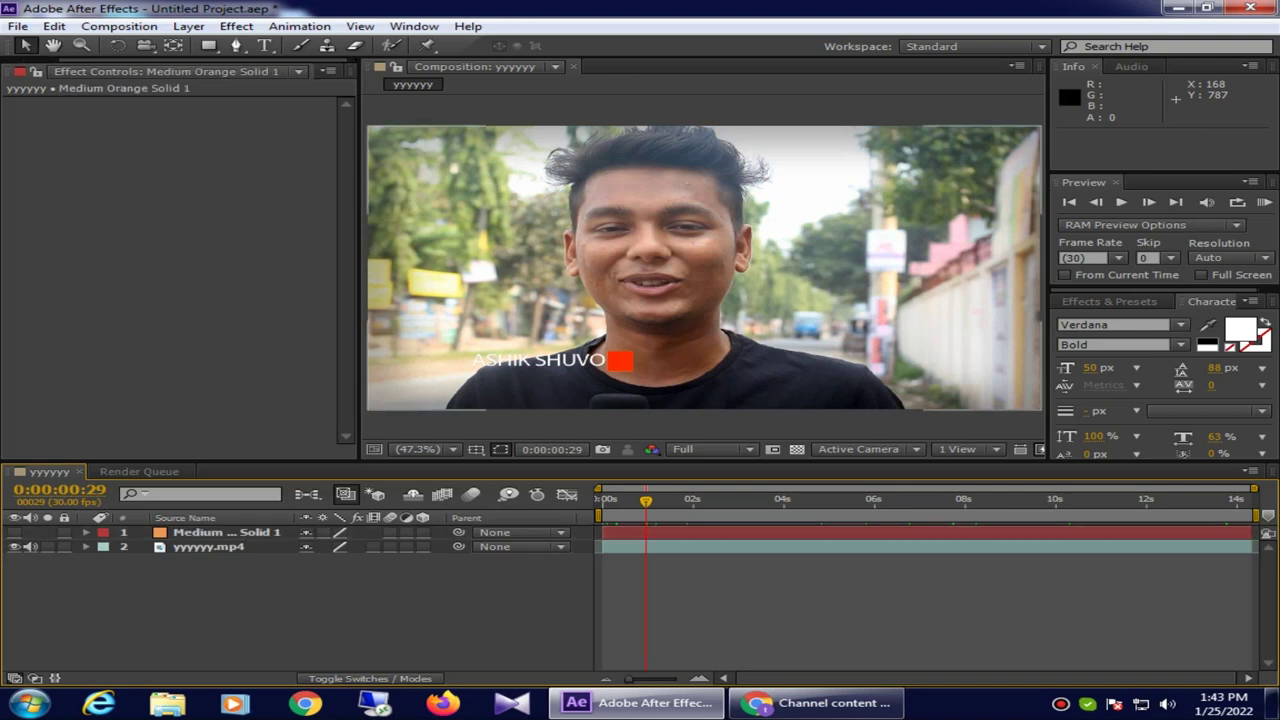
pyautogui.click(14, 532)
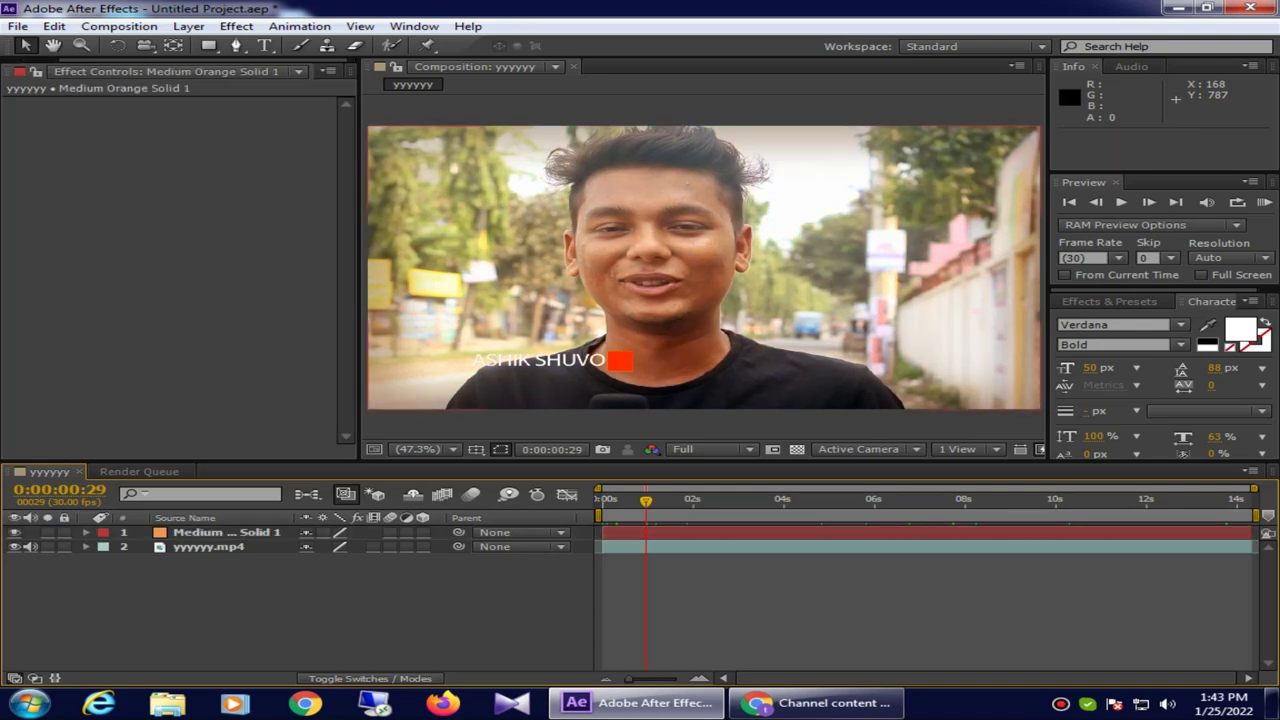
# Step: Set Medium Orange Solid 1's blending mode to Hard Light
pyautogui.rightClick(674, 533)
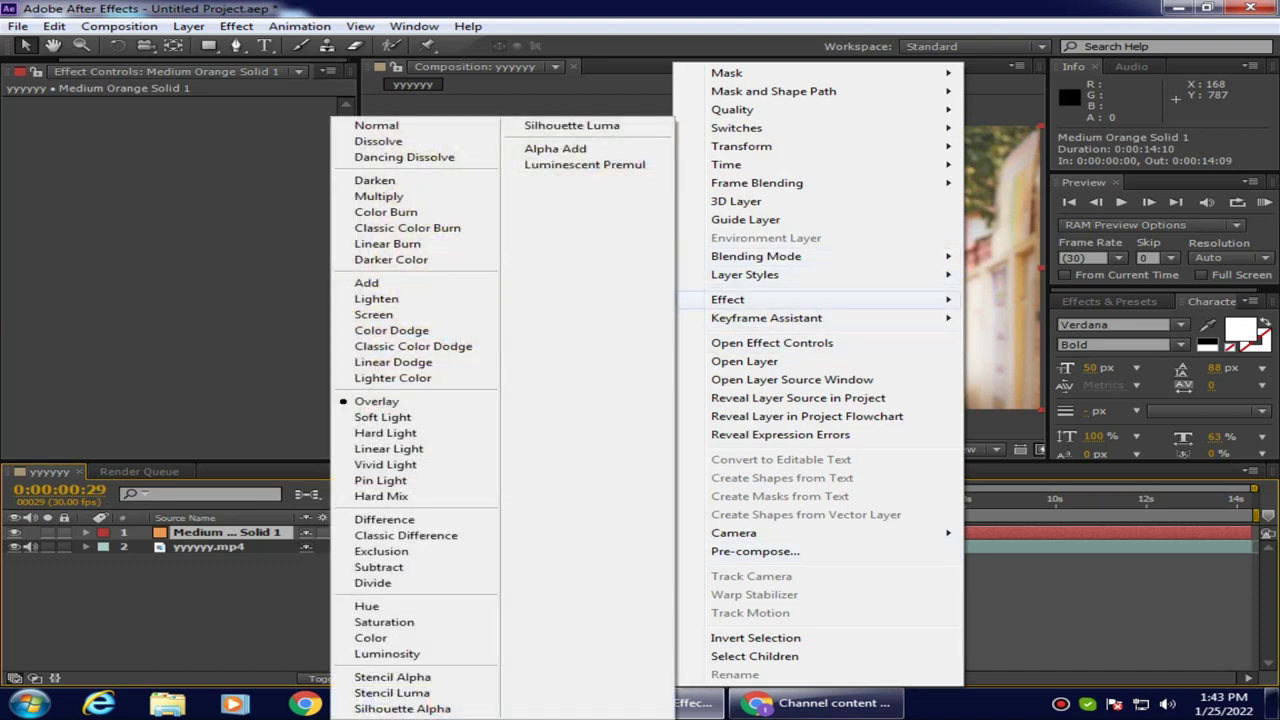
pyautogui.moveTo(760, 256)
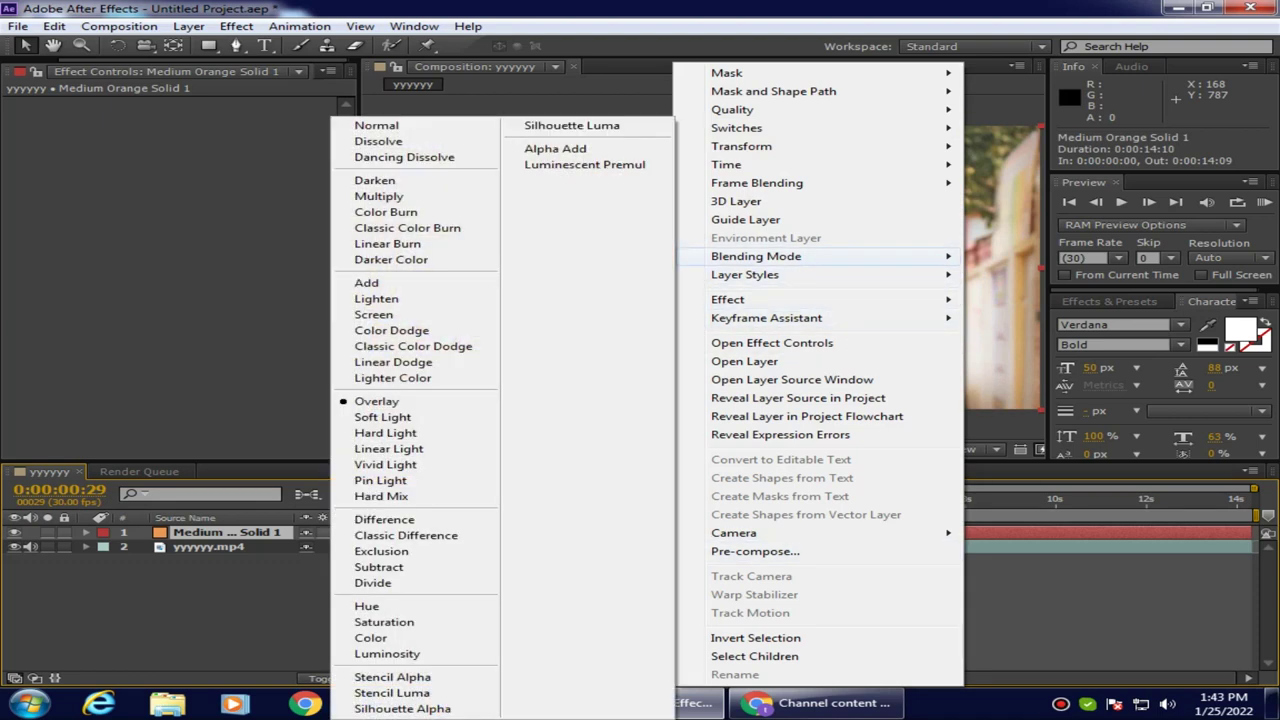
pyautogui.click(390, 433)
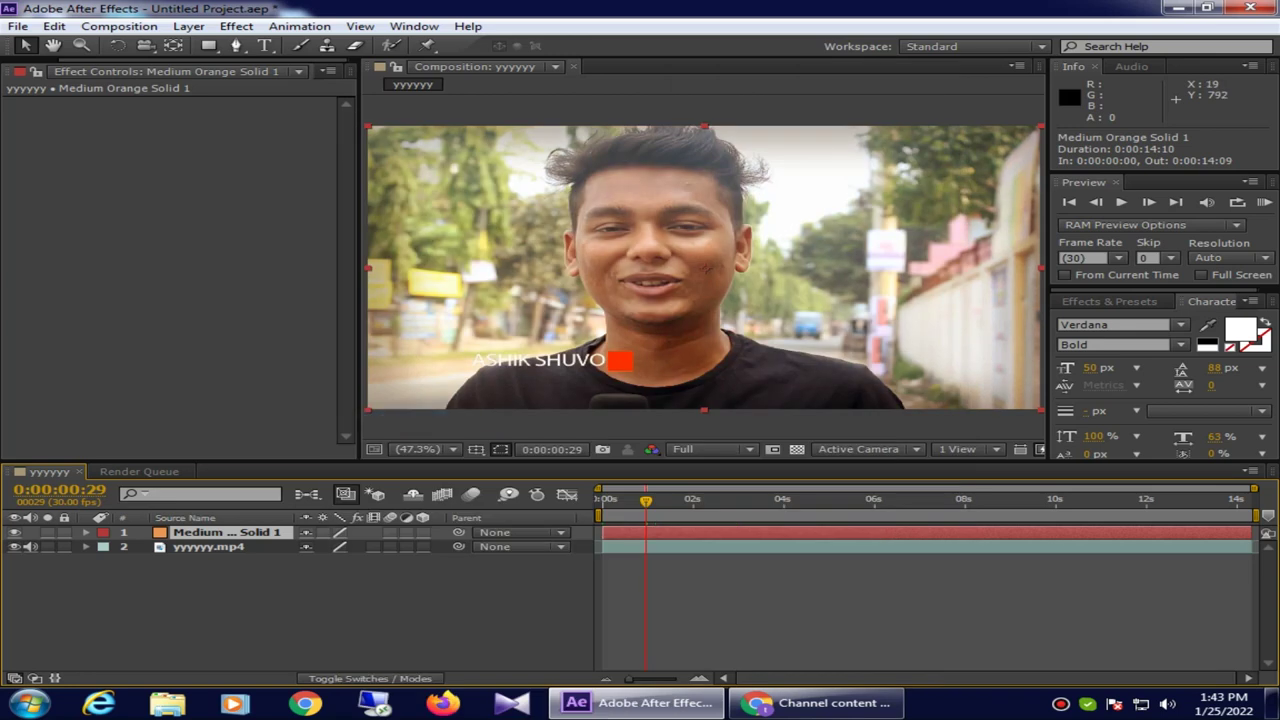
# Step: Raise the orange solid's opacity from 33% to 51% and preview around five seconds in
pyautogui.press('u')
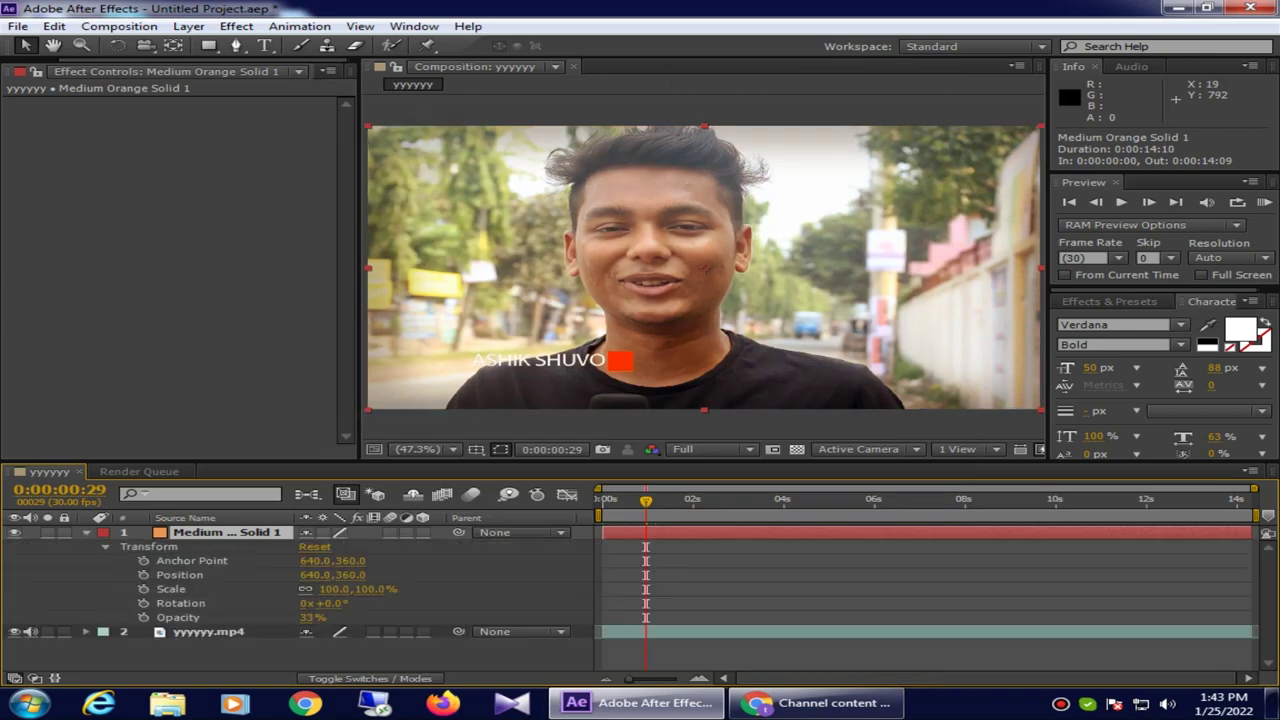
pyautogui.moveTo(313, 617); pyautogui.dragTo(374, 617)
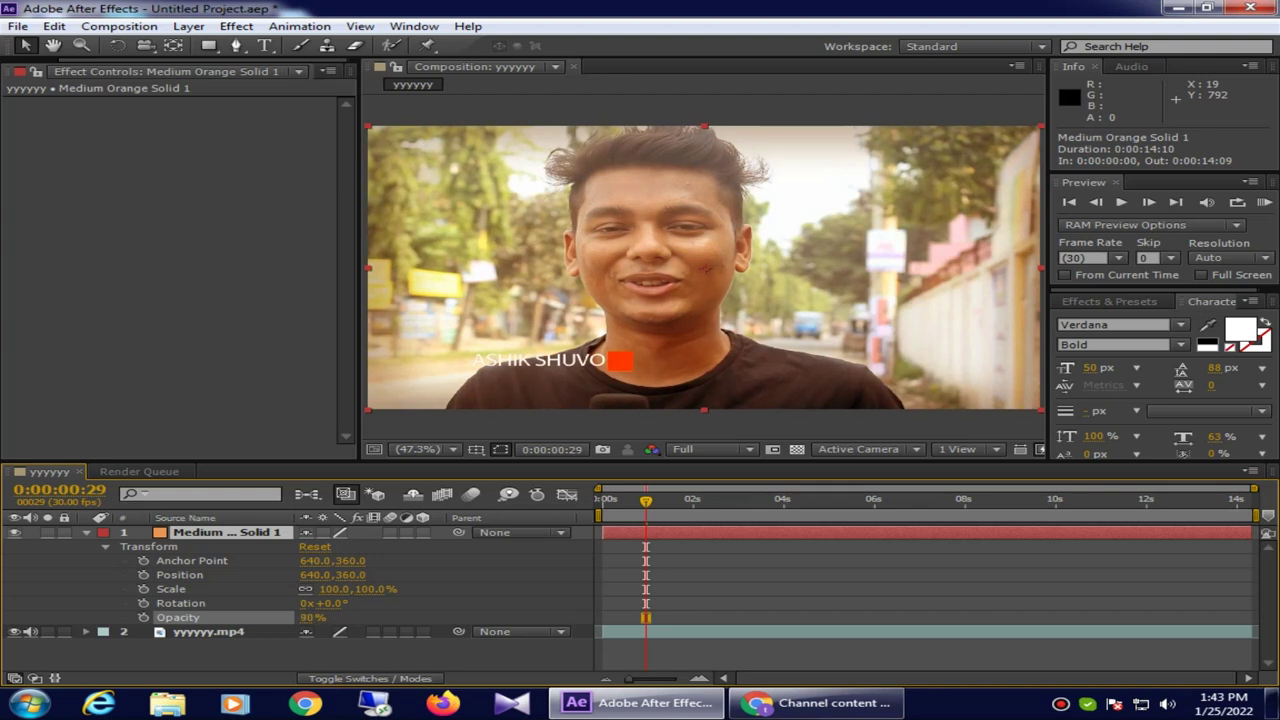
pyautogui.moveTo(312, 617); pyautogui.dragTo(311, 617)
pyautogui.write('61')
pyautogui.press('Return')
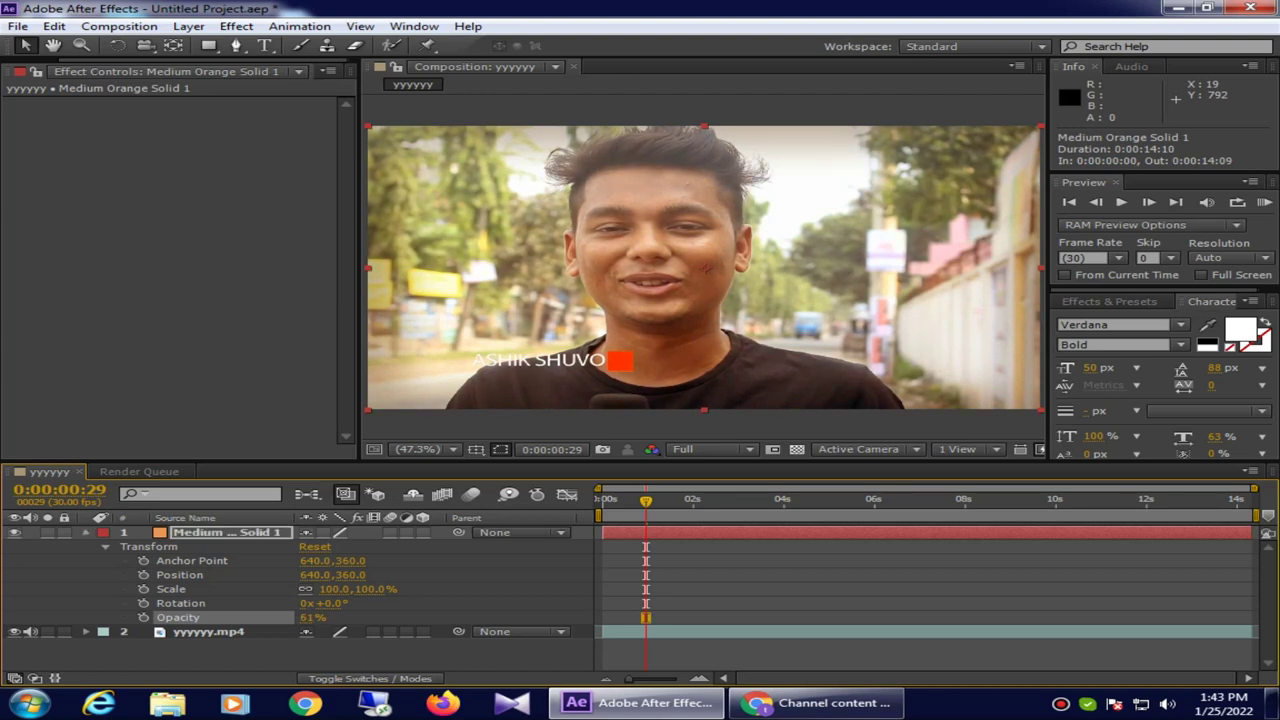
pyautogui.click(105, 546)
pyautogui.click(865, 498)
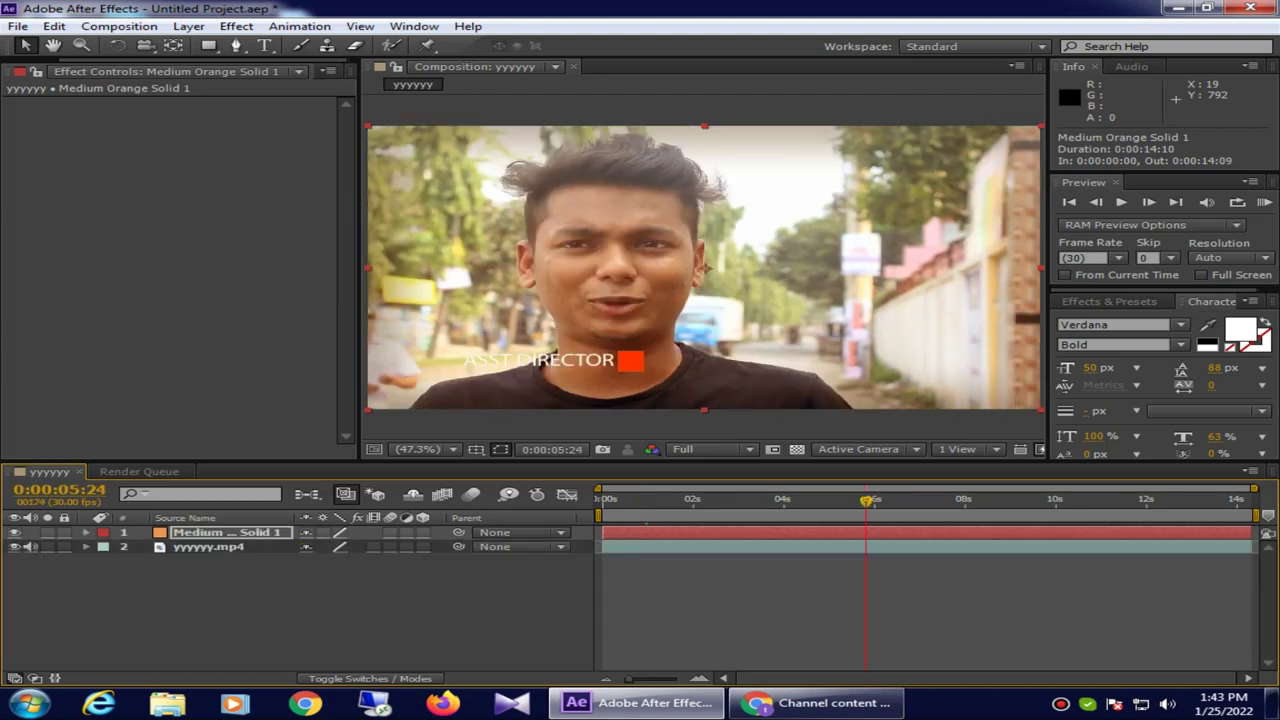
pyautogui.click(1194, 498)
pyautogui.click(660, 498)
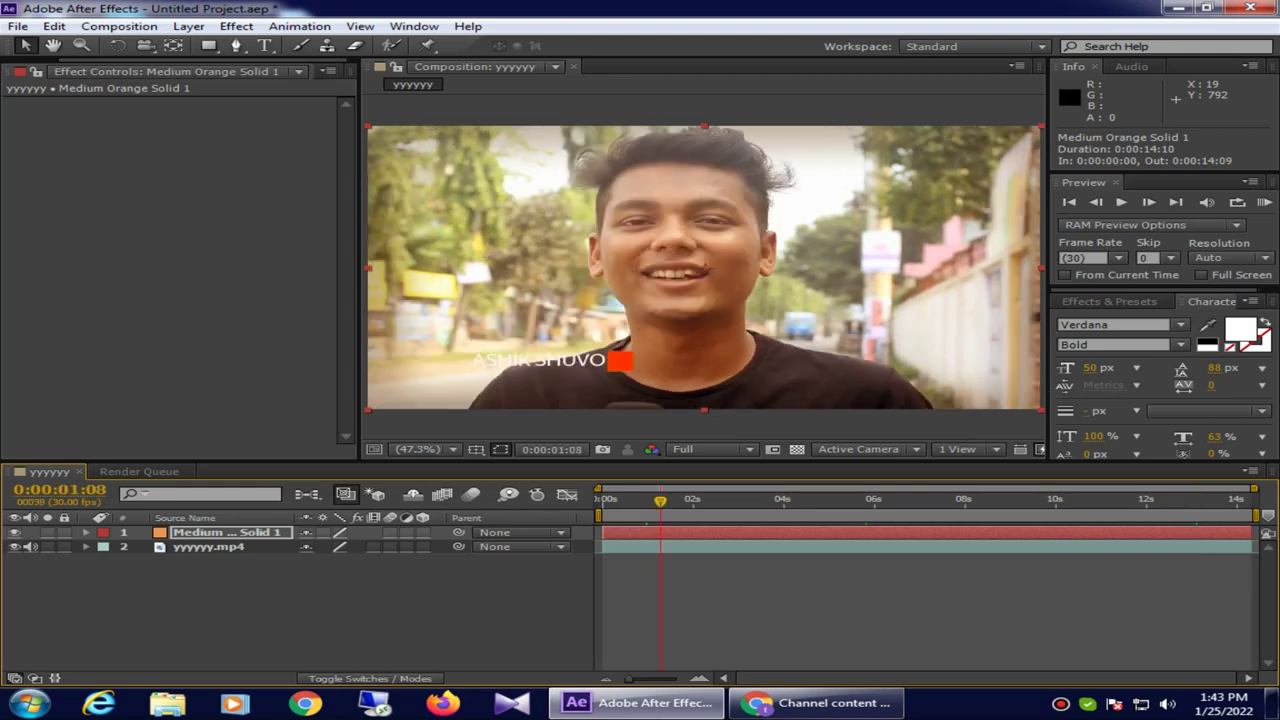
pyautogui.click(640, 498)
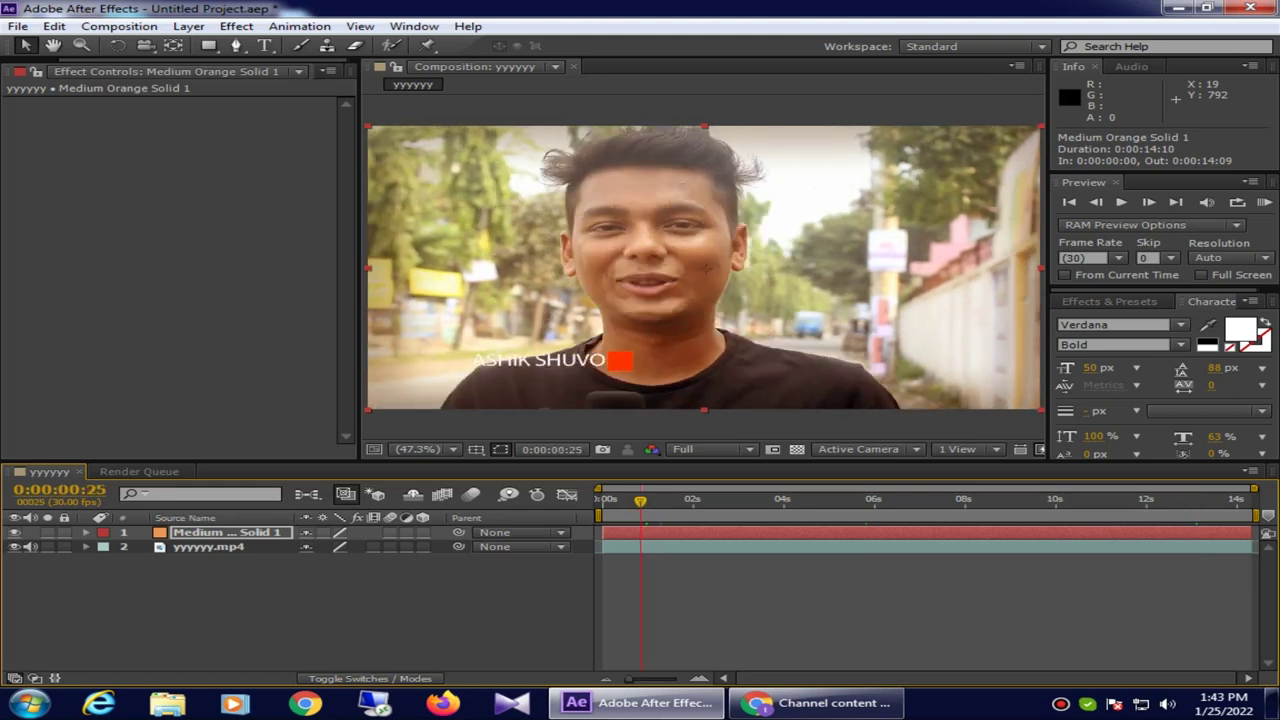
pyautogui.moveTo(640, 498); pyautogui.dragTo(603, 498)
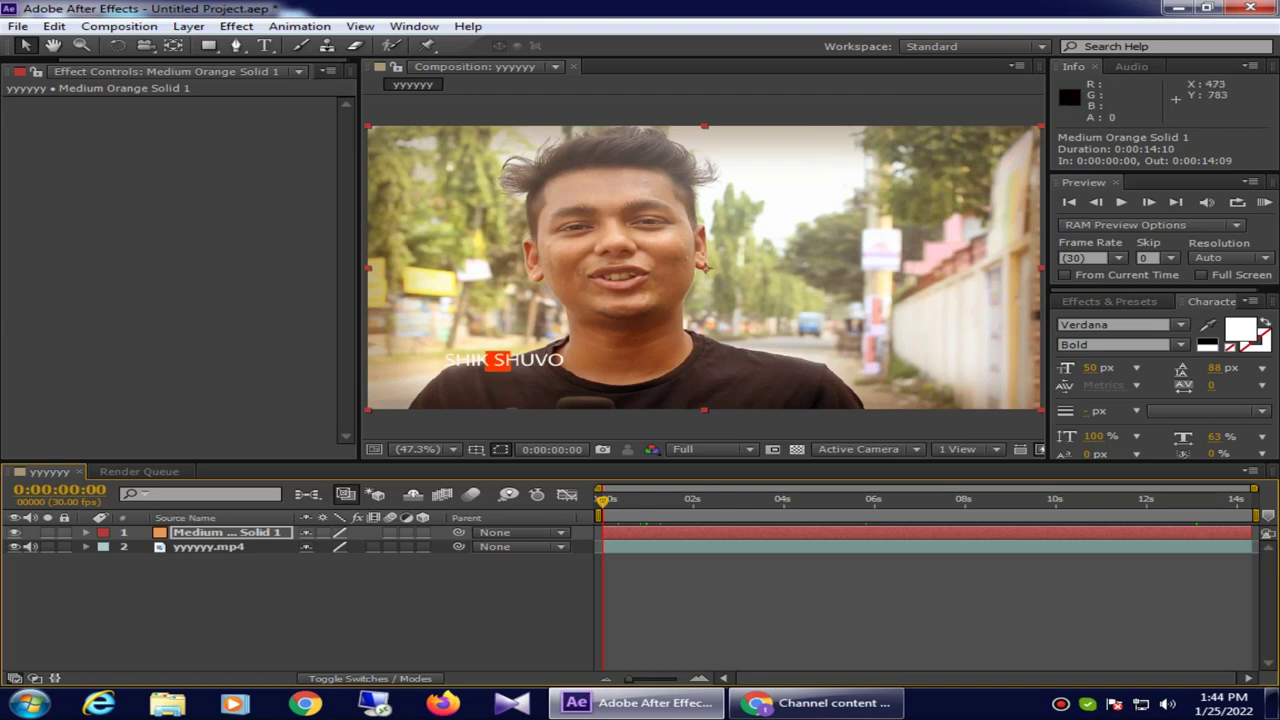
pyautogui.press('F2')
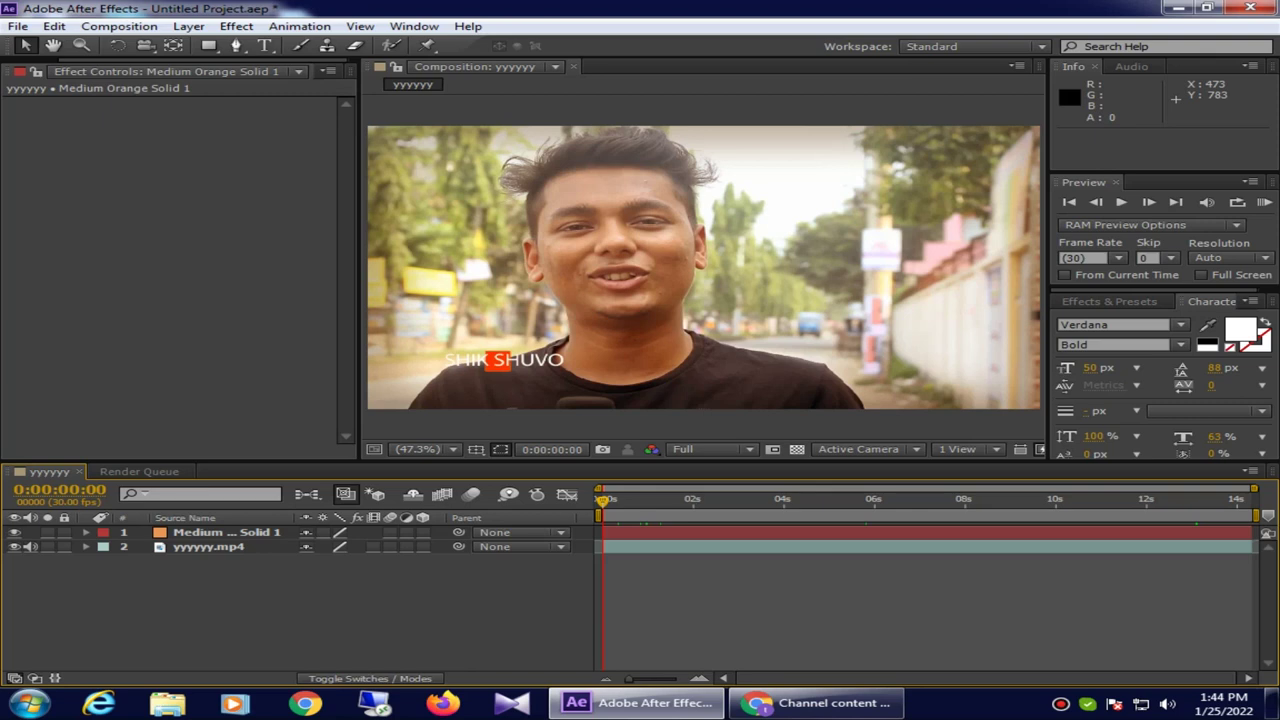
# Step: Create a 1280×720 solid coloured black (000000), Black Solid 1, on top of the composition
pyautogui.rightClick(629, 387)
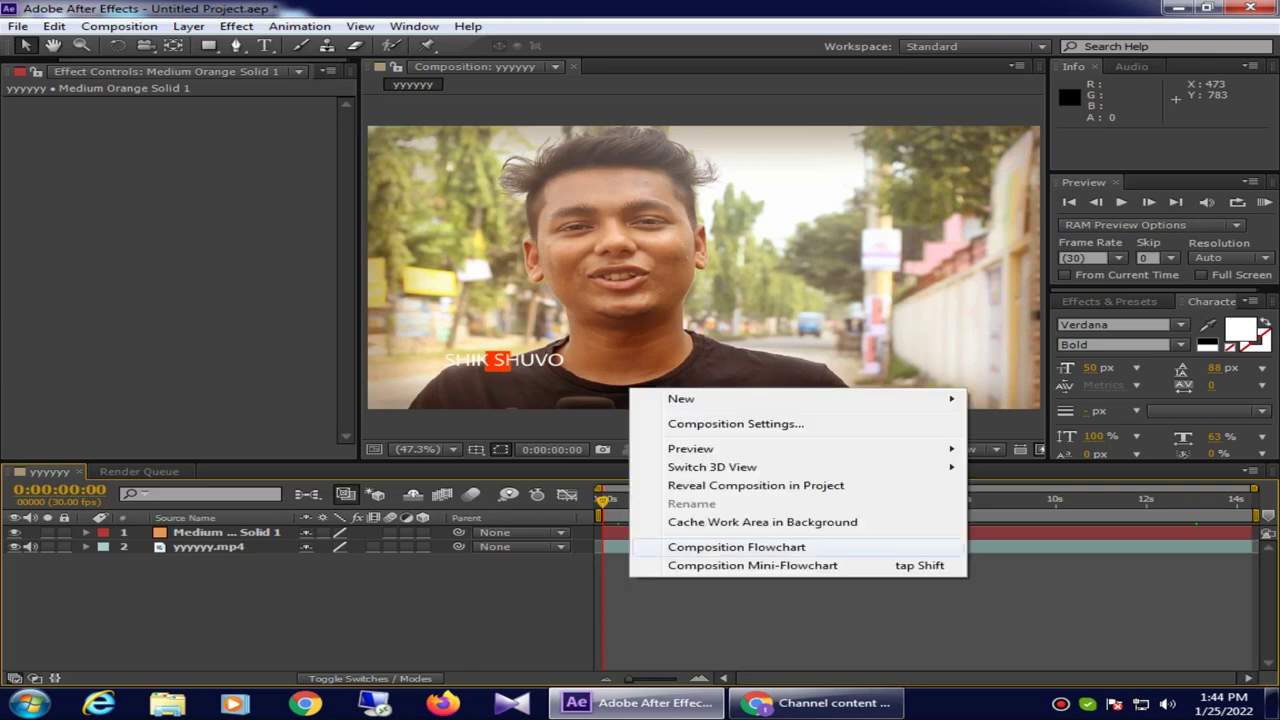
pyautogui.moveTo(700, 398)
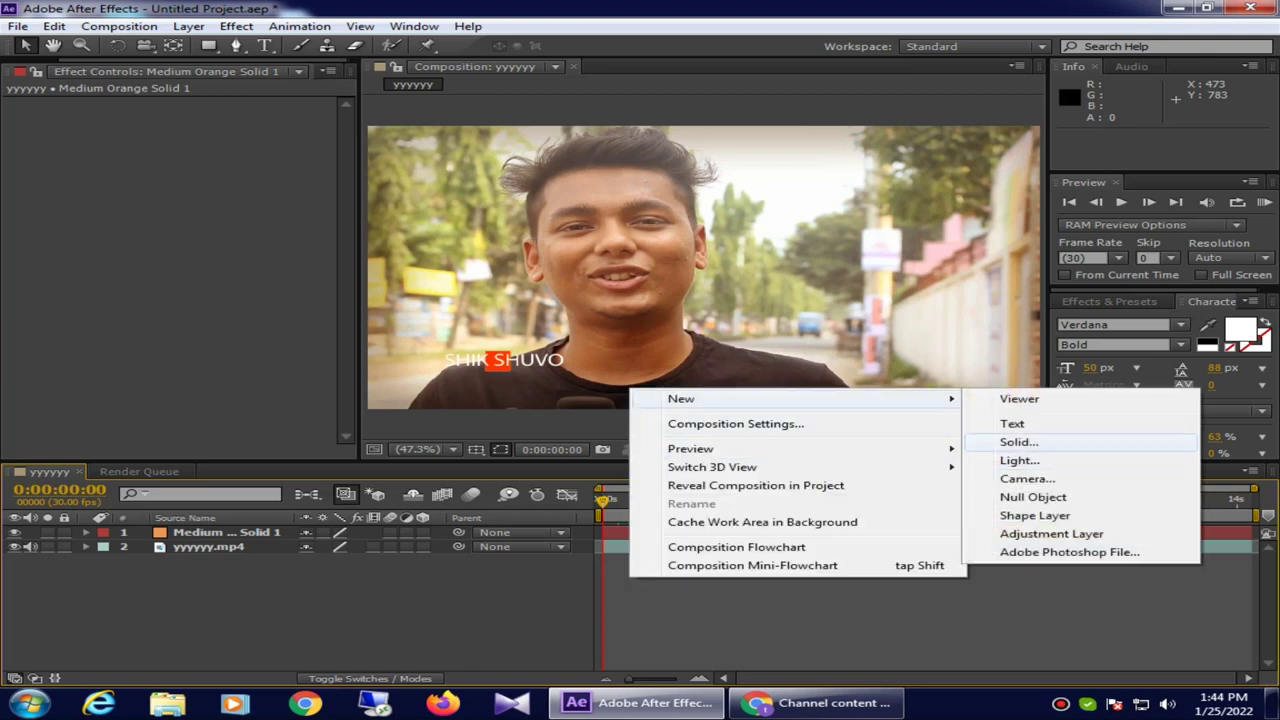
pyautogui.click(1018, 441)
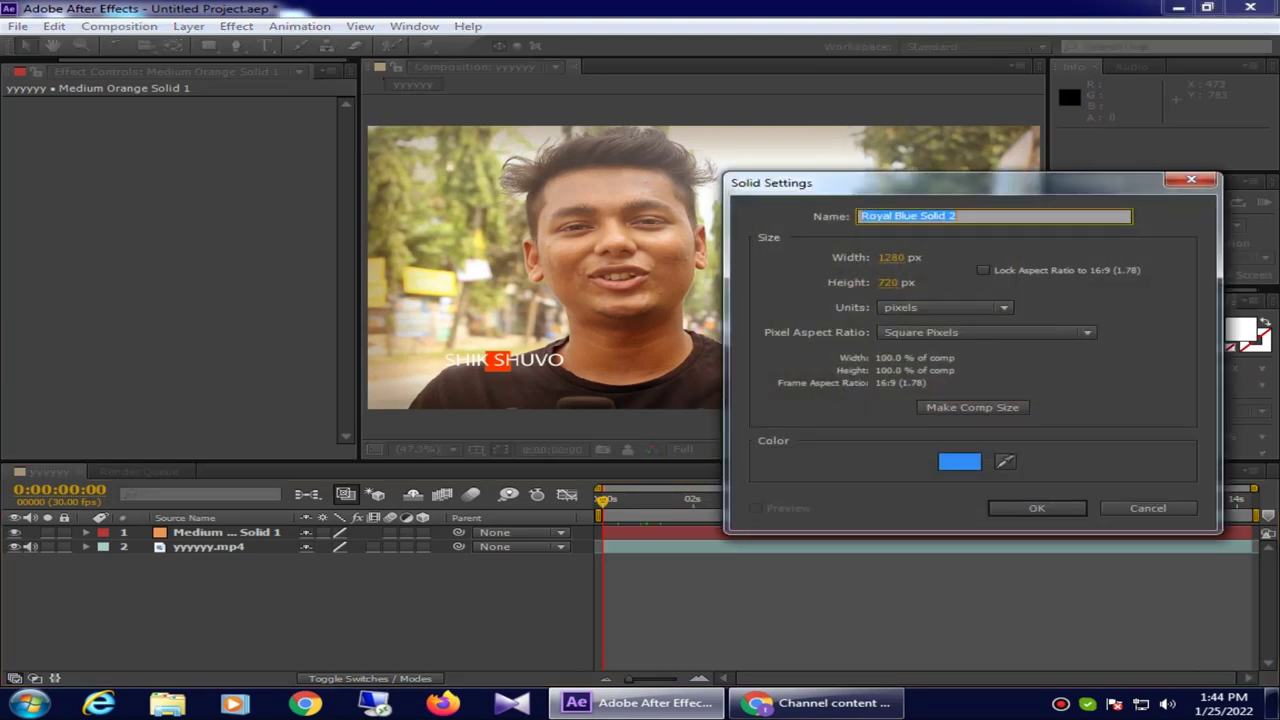
pyautogui.click(959, 461)
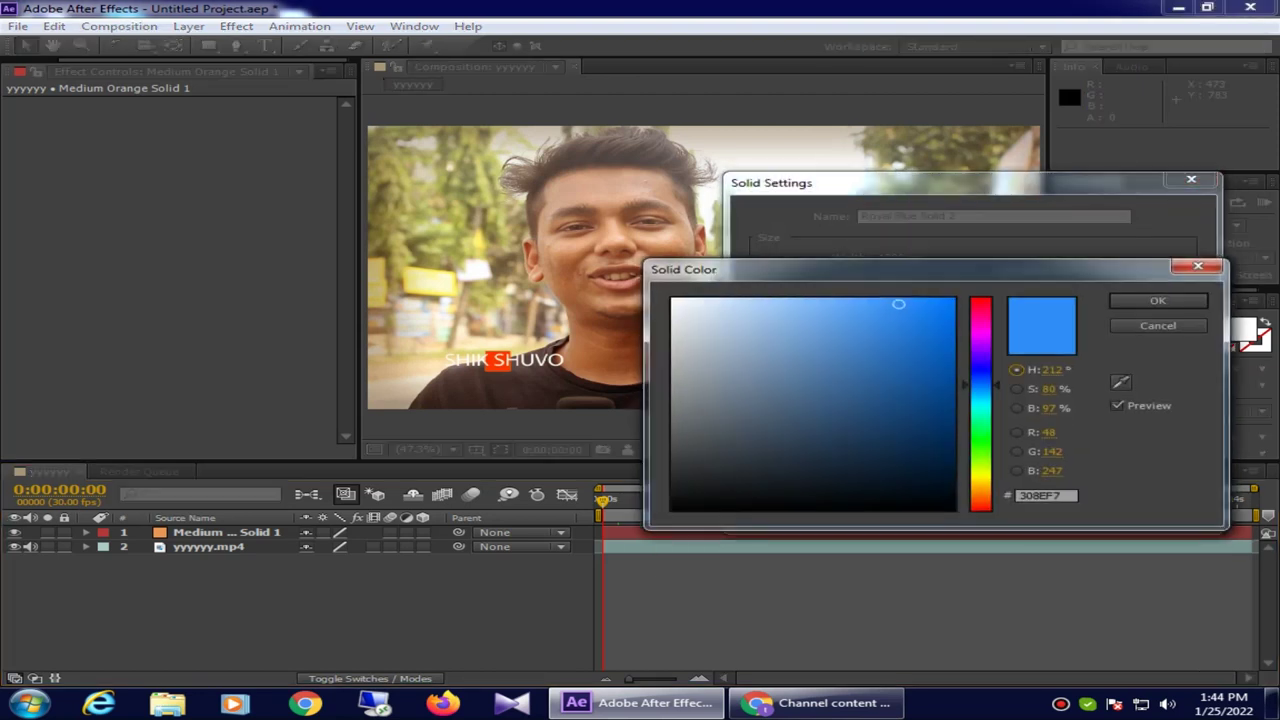
pyautogui.click(951, 507)
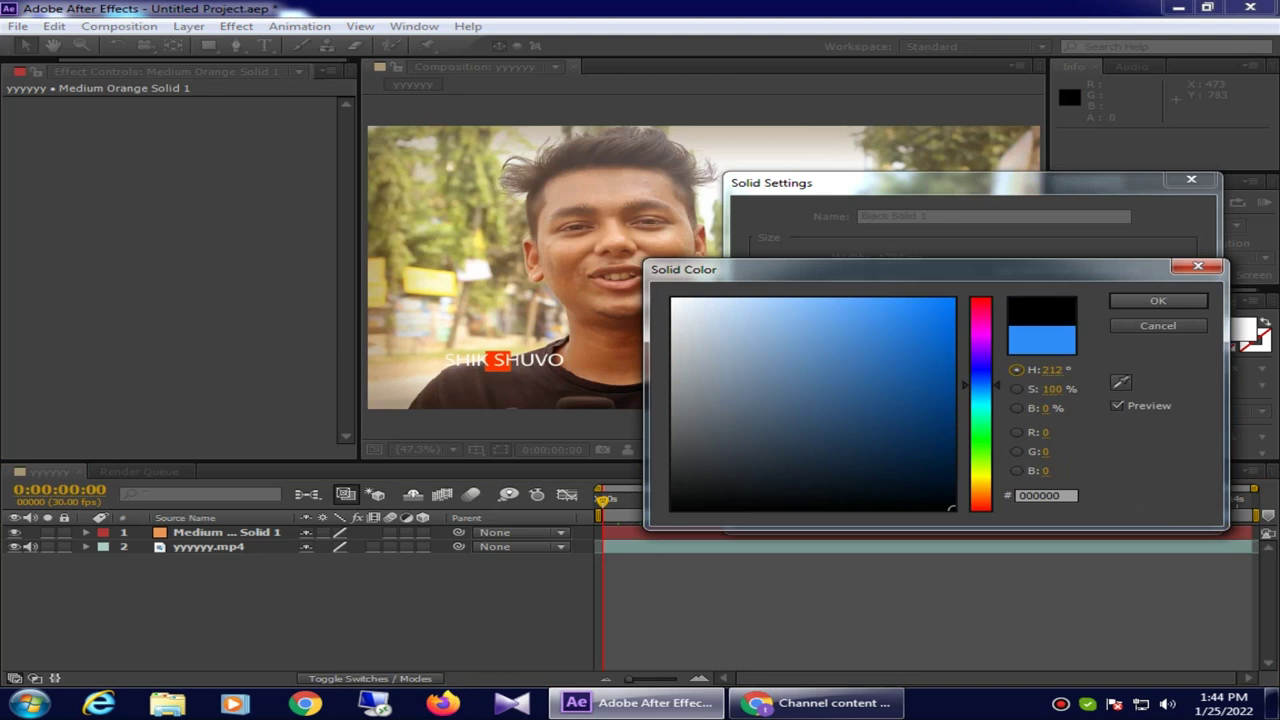
pyautogui.click(1158, 300)
pyautogui.click(1037, 506)
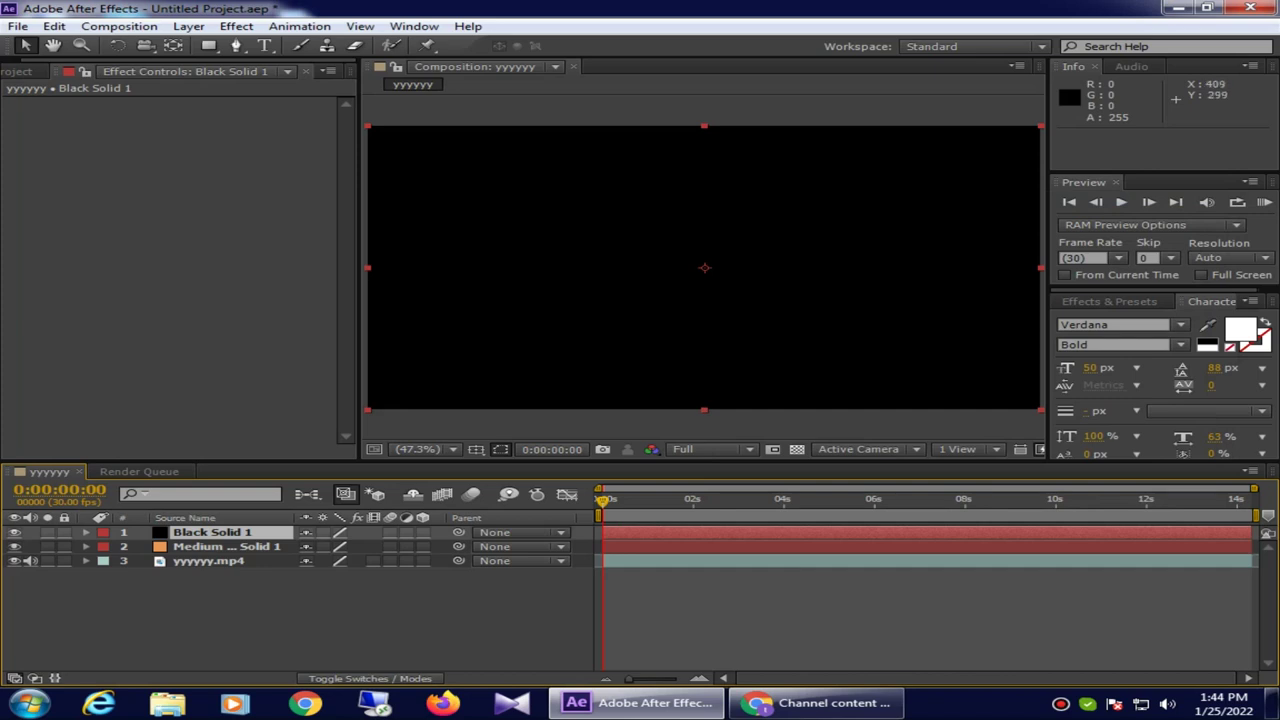
# Step: With the Pen tool, trace the mask along Black Solid 1's top edge and down the right side
pyautogui.press('g')
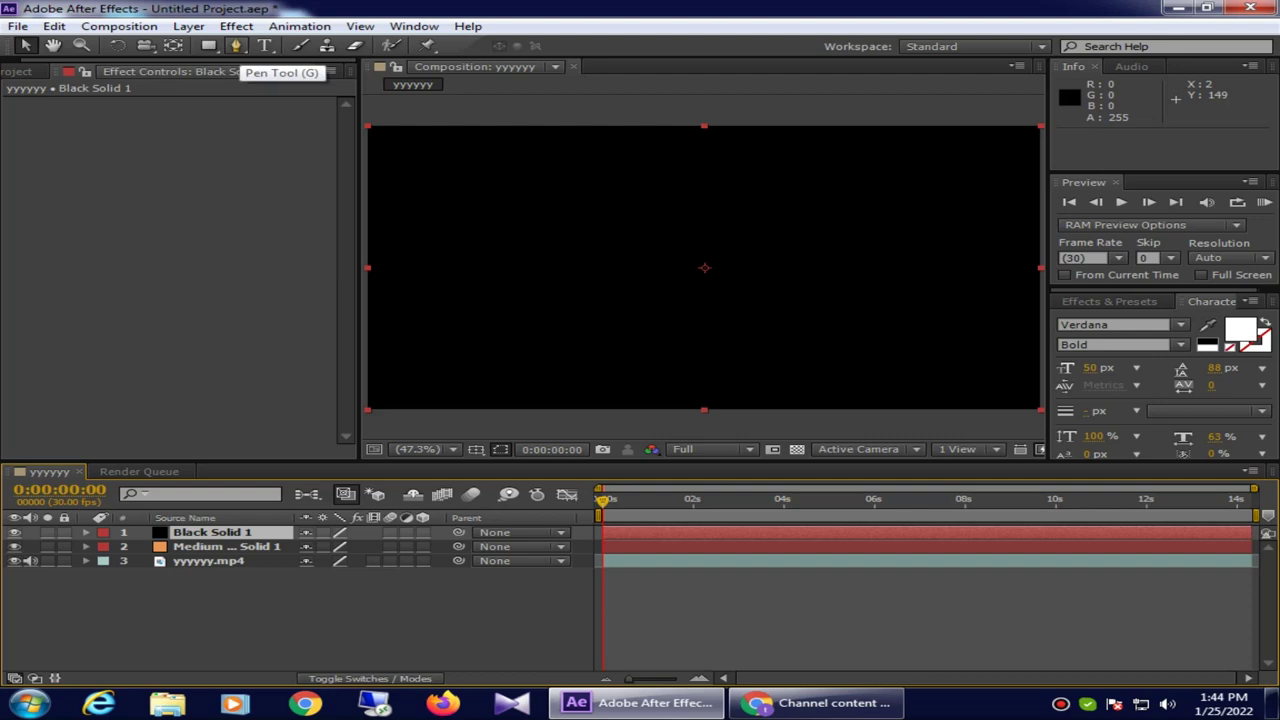
pyautogui.click(236, 46)
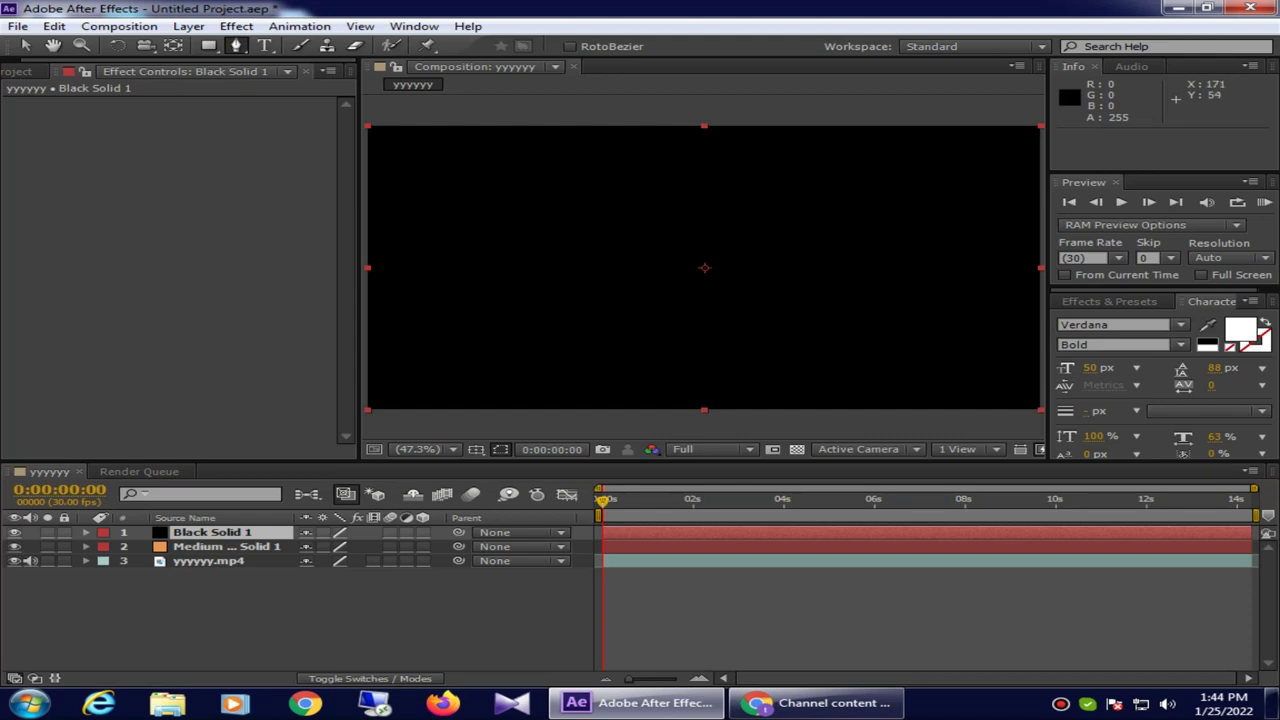
pyautogui.click(441, 149)
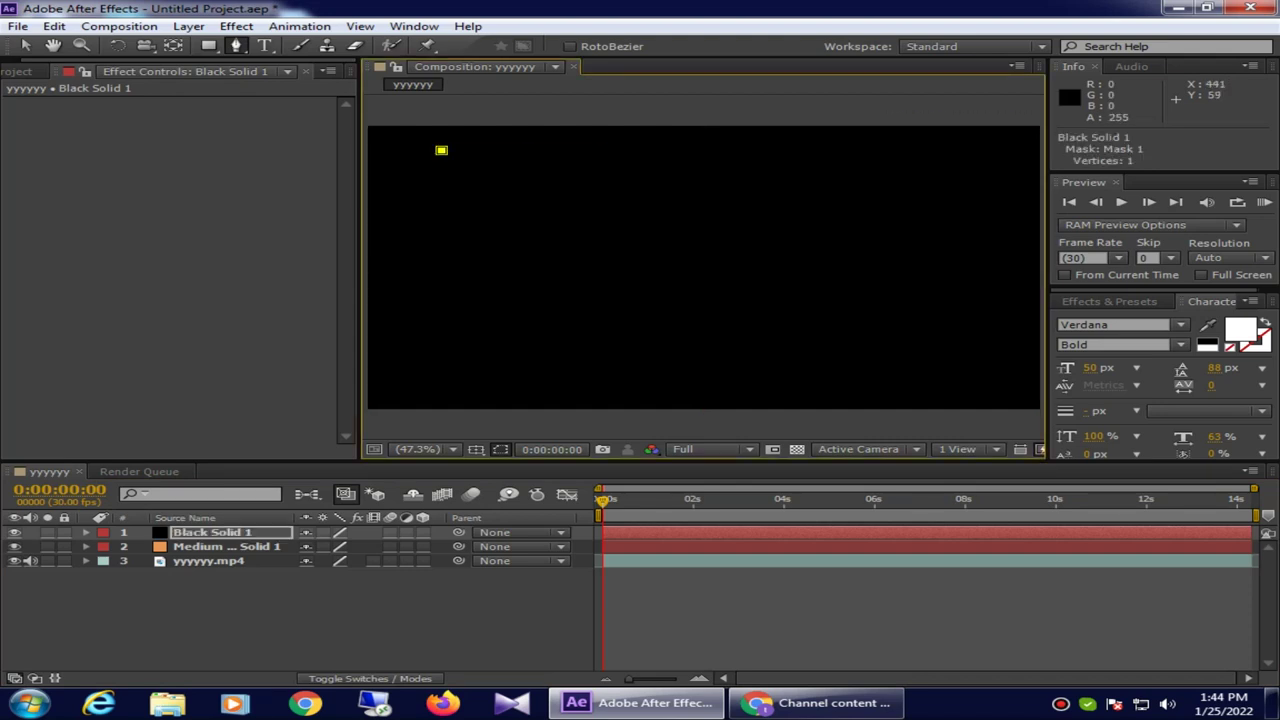
pyautogui.click(599, 149)
pyautogui.click(799, 149)
pyautogui.click(923, 150)
pyautogui.click(977, 153)
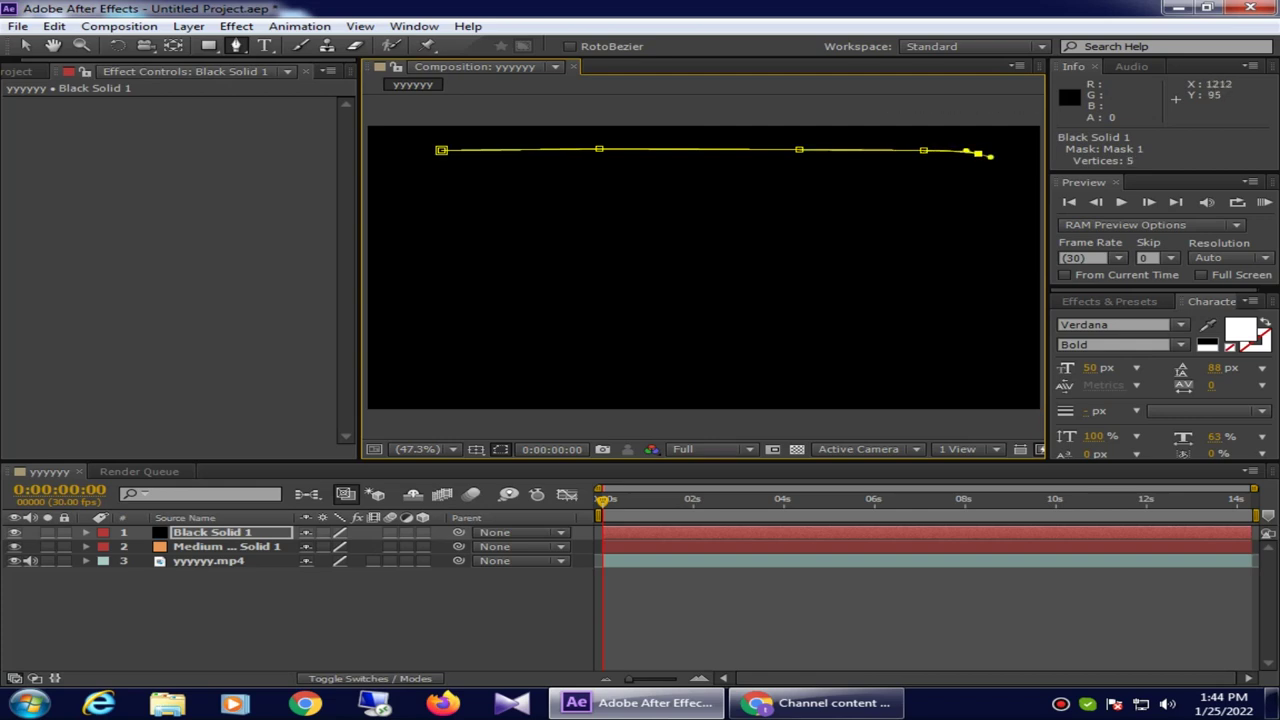
pyautogui.click(1017, 177)
pyautogui.click(1030, 216)
pyautogui.click(1023, 326)
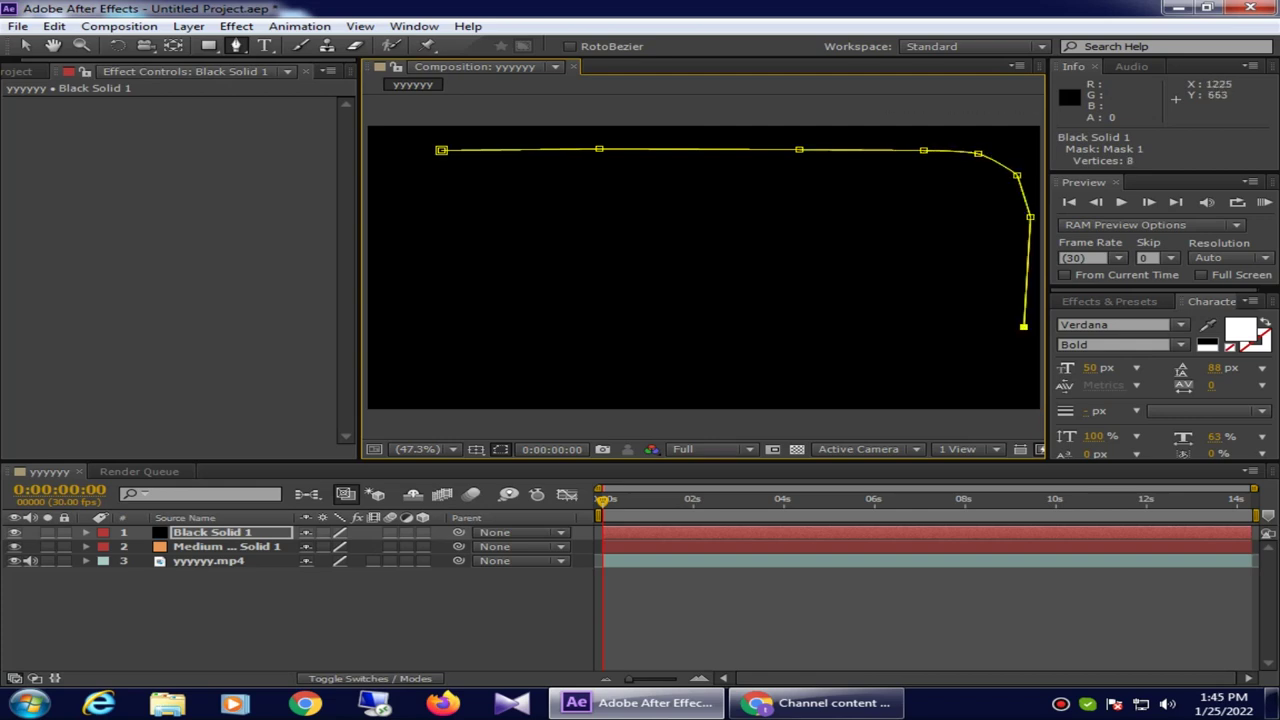
# Step: Continue the mask along the bottom and left edges and close it at the first point
pyautogui.click(1013, 371)
pyautogui.click(969, 391)
pyautogui.click(811, 393)
pyautogui.click(572, 395)
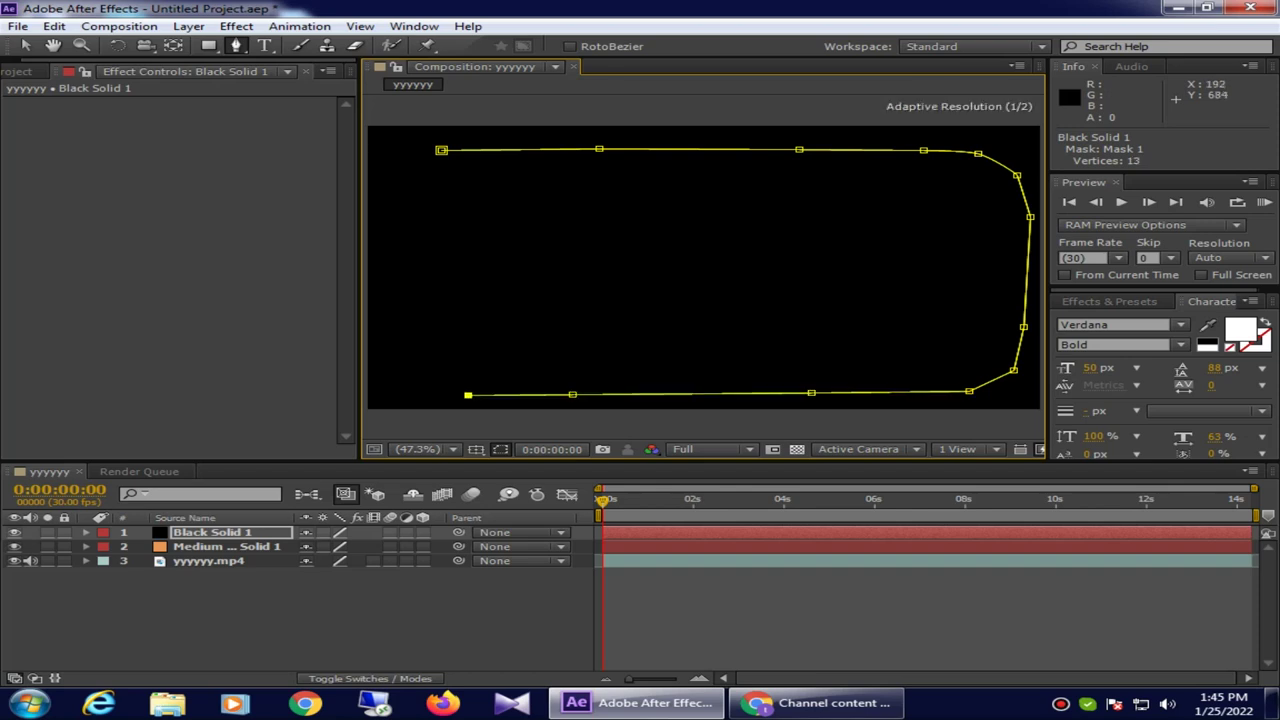
pyautogui.click(468, 395)
pyautogui.click(419, 385)
pyautogui.click(386, 364)
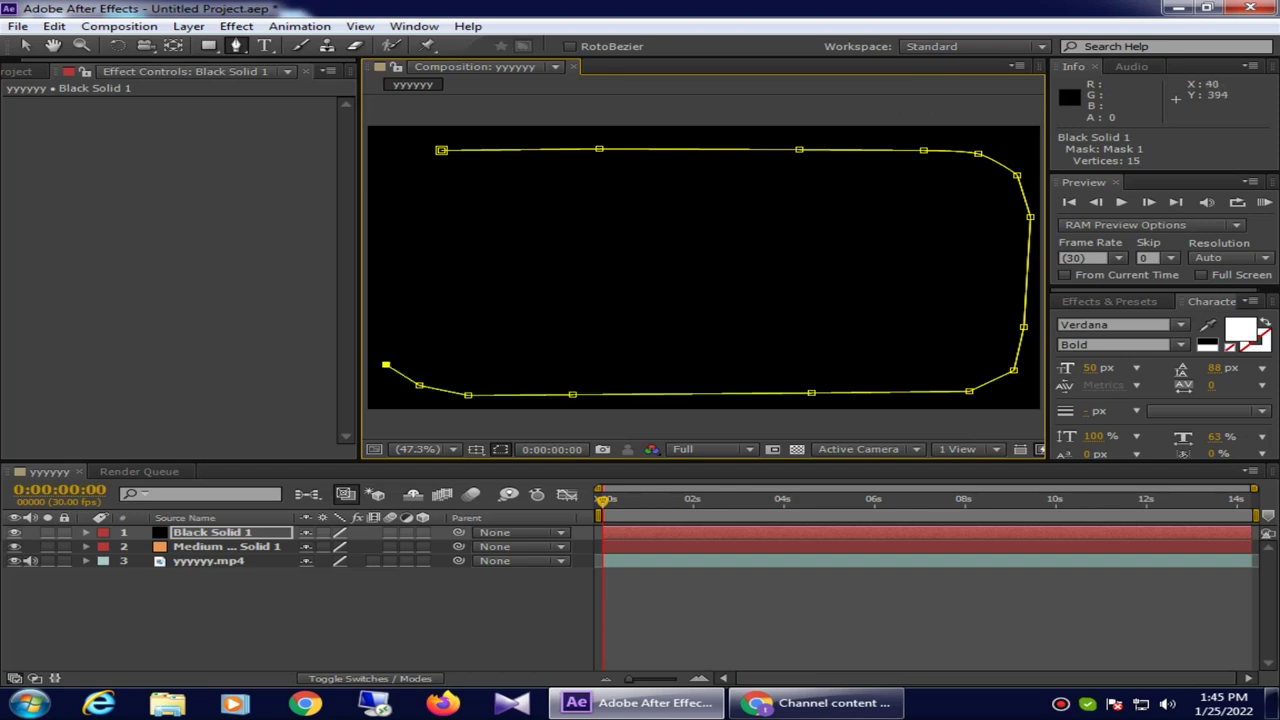
pyautogui.click(388, 276)
pyautogui.click(390, 177)
pyautogui.click(441, 150)
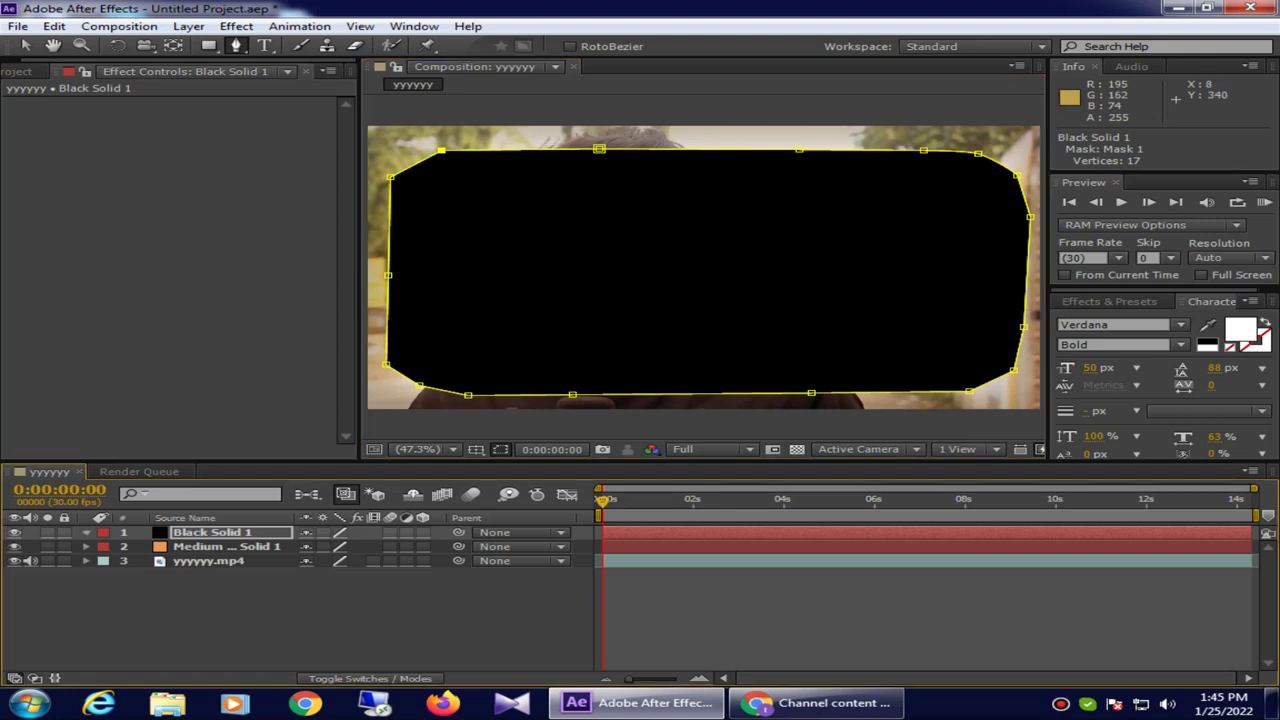
# Step: Invert Mask 1 on Black Solid 1 and set its feather to 324 pixels
pyautogui.click(86, 532)
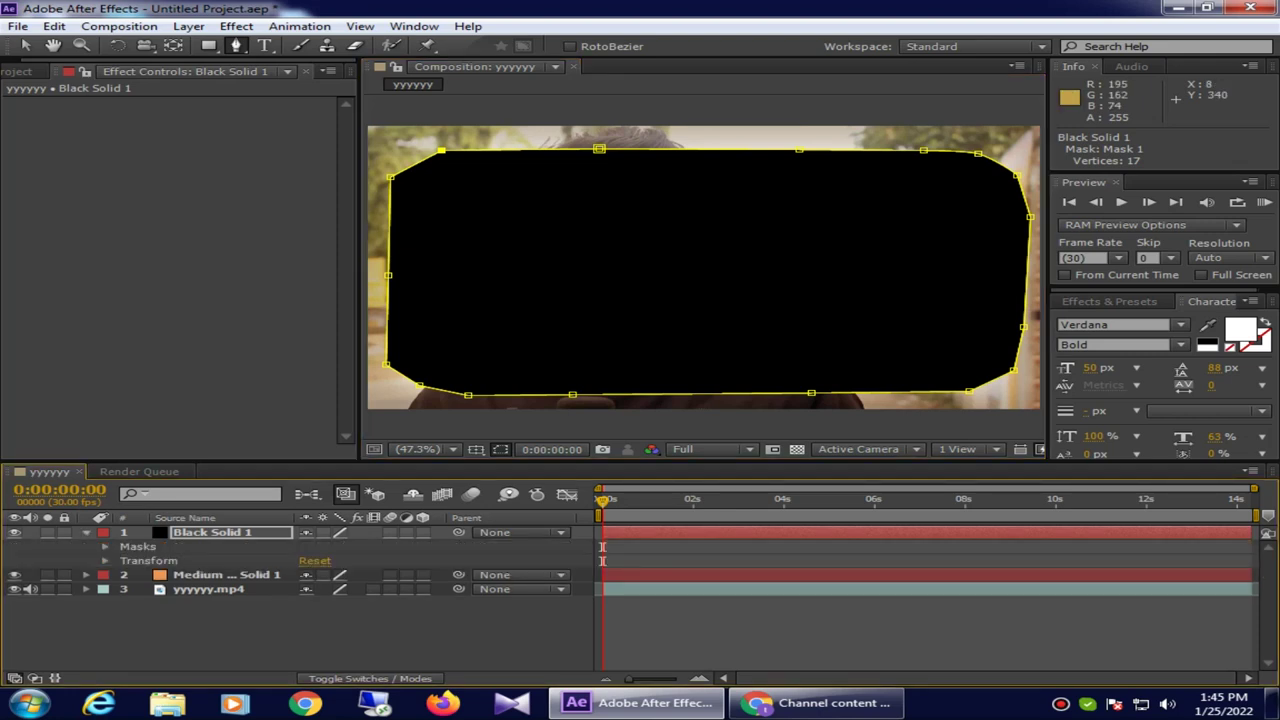
pyautogui.click(105, 546)
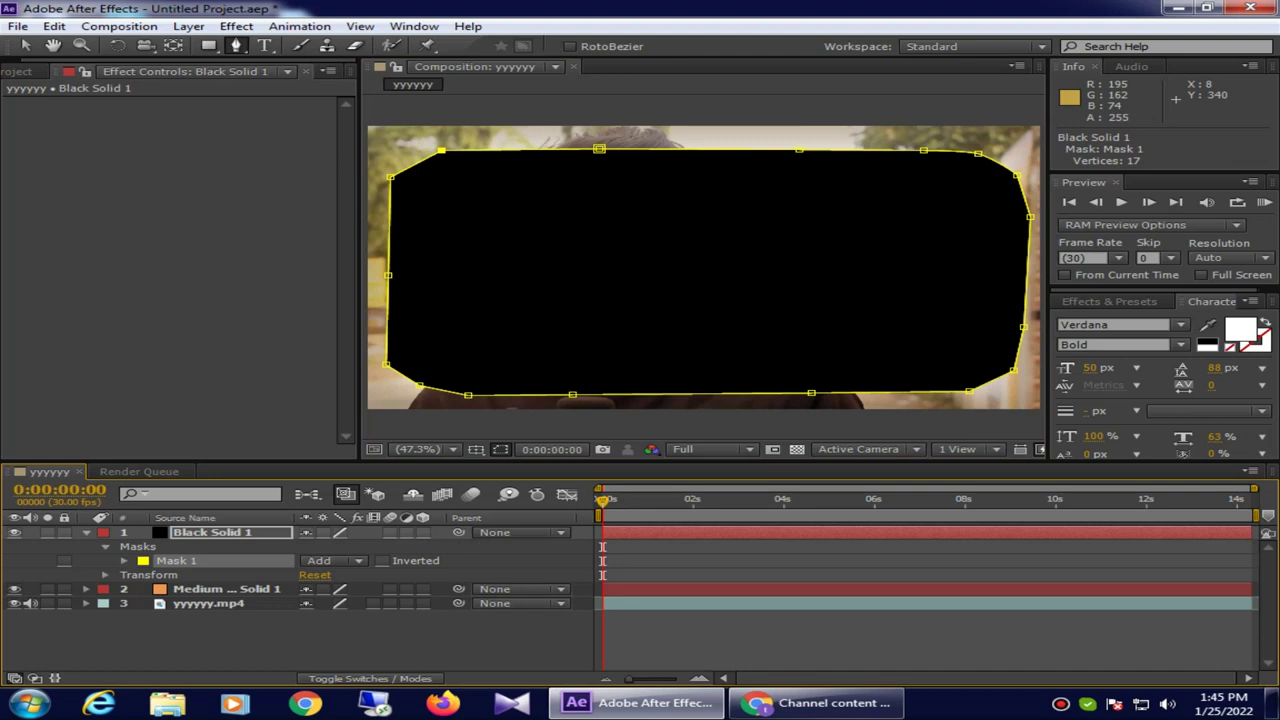
pyautogui.click(382, 561)
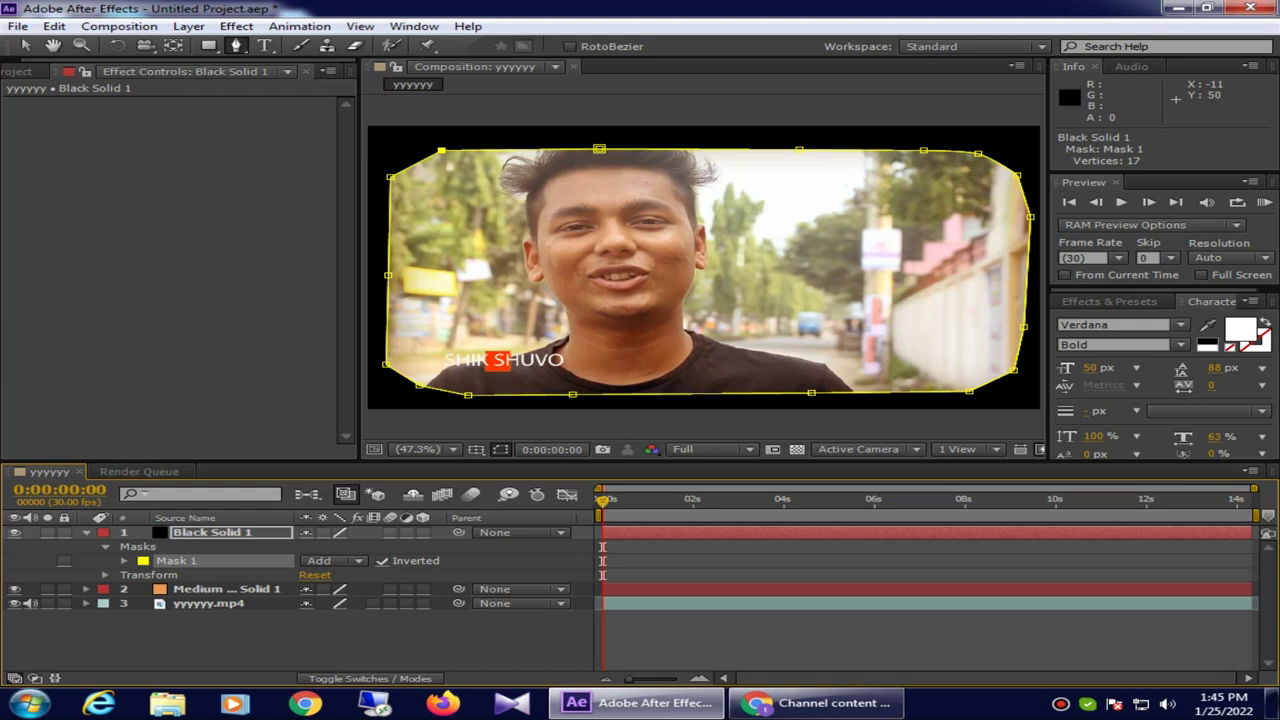
pyautogui.click(124, 560)
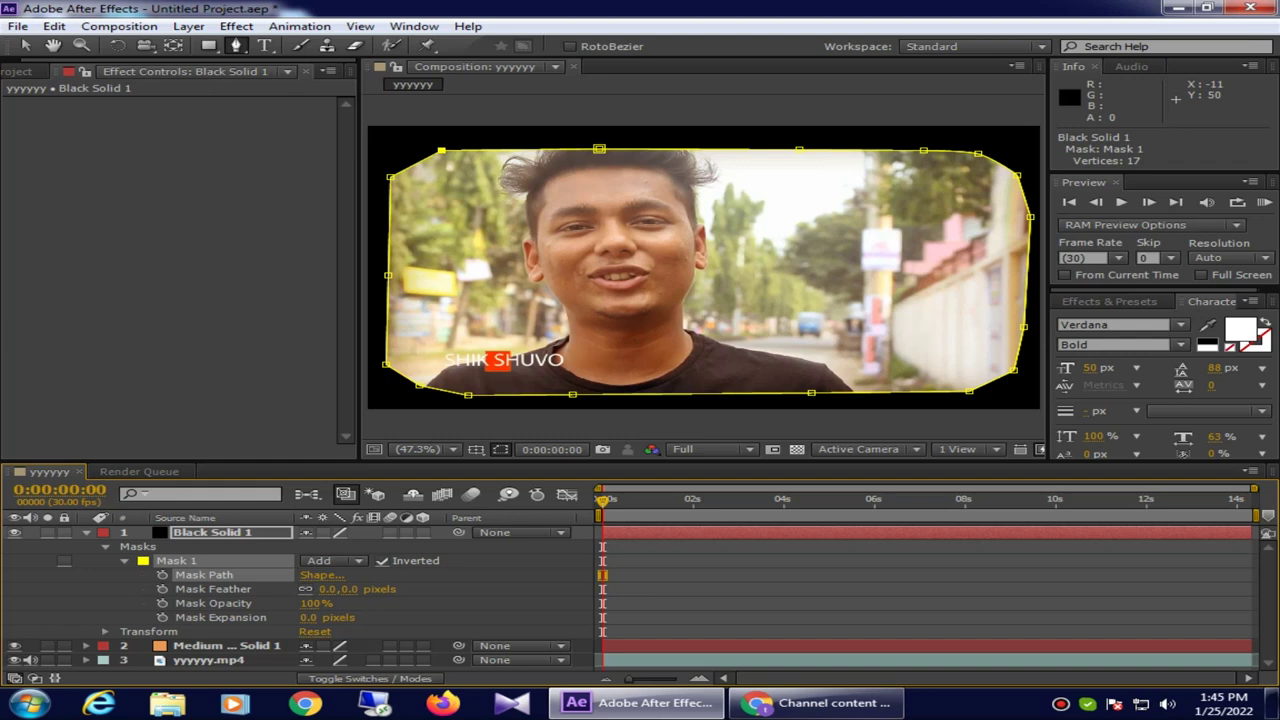
pyautogui.moveTo(338, 589)
pyautogui.mouseDown()
pyautogui.moveTo(492, 589)
pyautogui.moveTo(471, 589)
pyautogui.mouseUp()
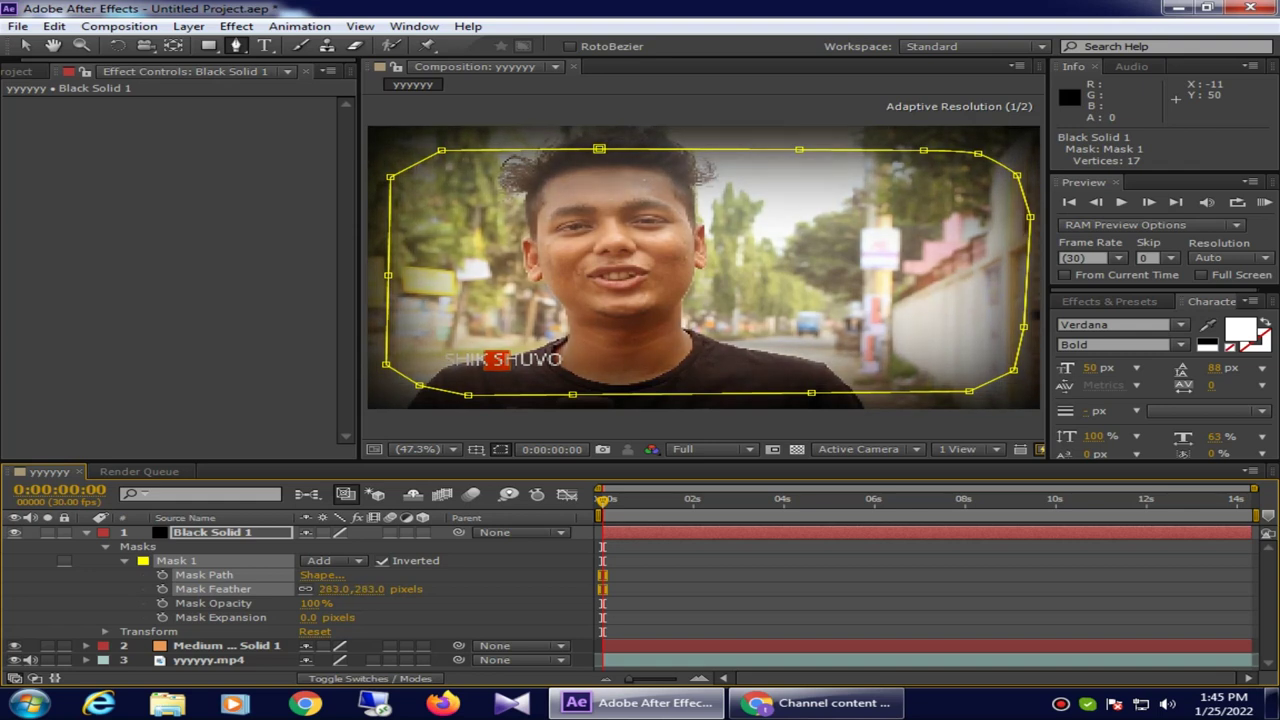
pyautogui.click(213, 589)
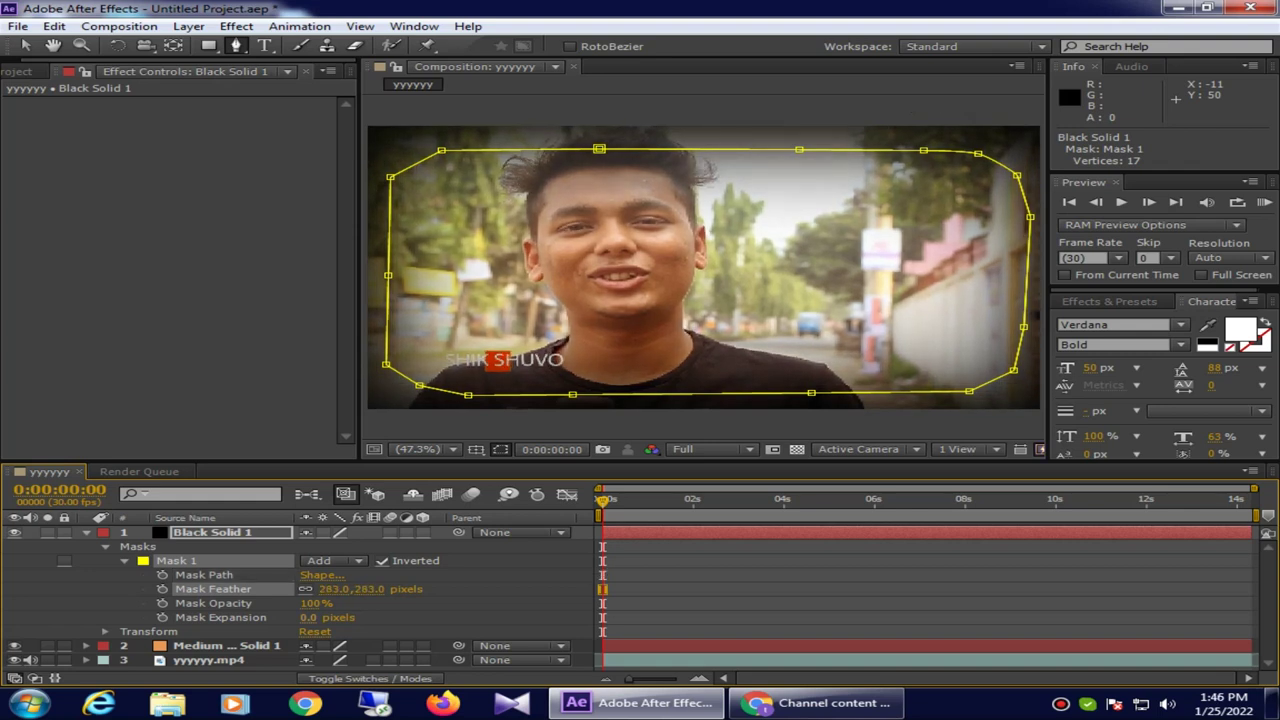
# Step: Set Mask 1's expansion to 114 pixels and deselect everything to judge the vignette
pyautogui.moveTo(308, 617)
pyautogui.mouseDown()
pyautogui.moveTo(373, 617)
pyautogui.moveTo(332, 617)
pyautogui.mouseUp()
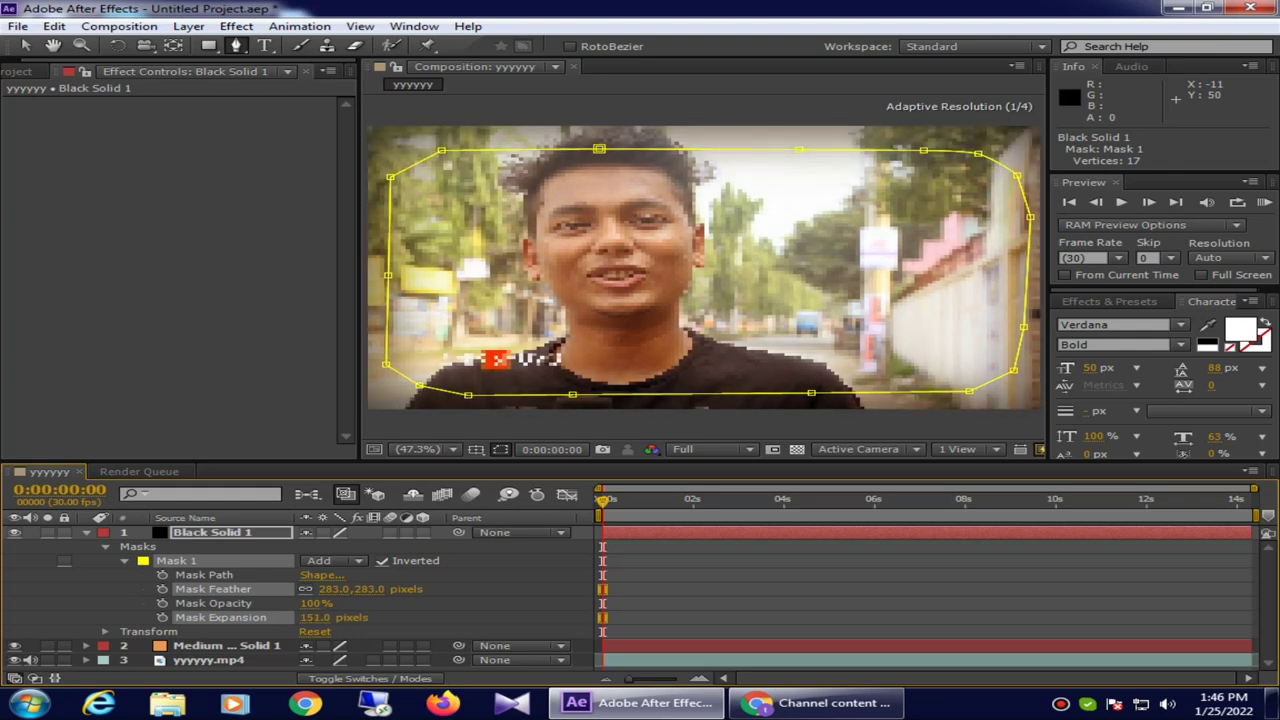
pyautogui.moveTo(332, 617)
pyautogui.mouseDown()
pyautogui.moveTo(300, 617)
pyautogui.moveTo(327, 617)
pyautogui.moveTo(300, 617)
pyautogui.moveTo(312, 617)
pyautogui.mouseUp()
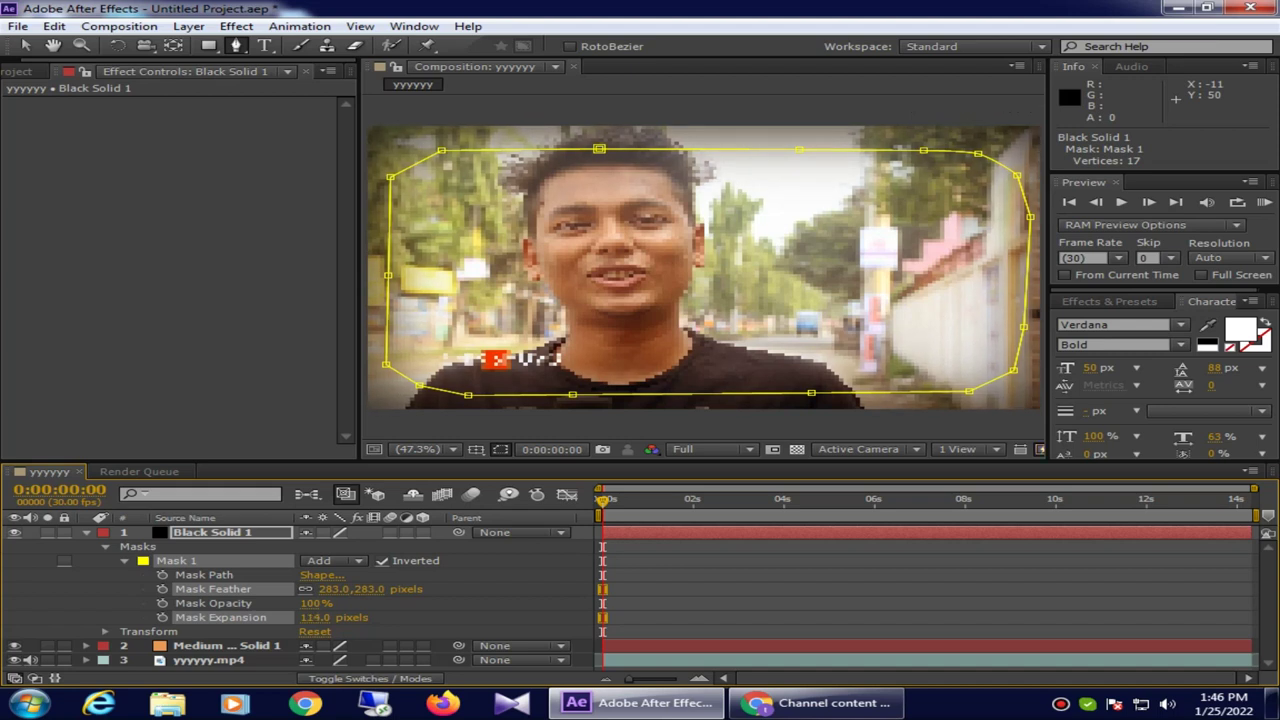
pyautogui.moveTo(316, 617)
pyautogui.mouseDown()
pyautogui.moveTo(368, 589)
pyautogui.moveTo(330, 589)
pyautogui.moveTo(368, 589)
pyautogui.mouseUp()
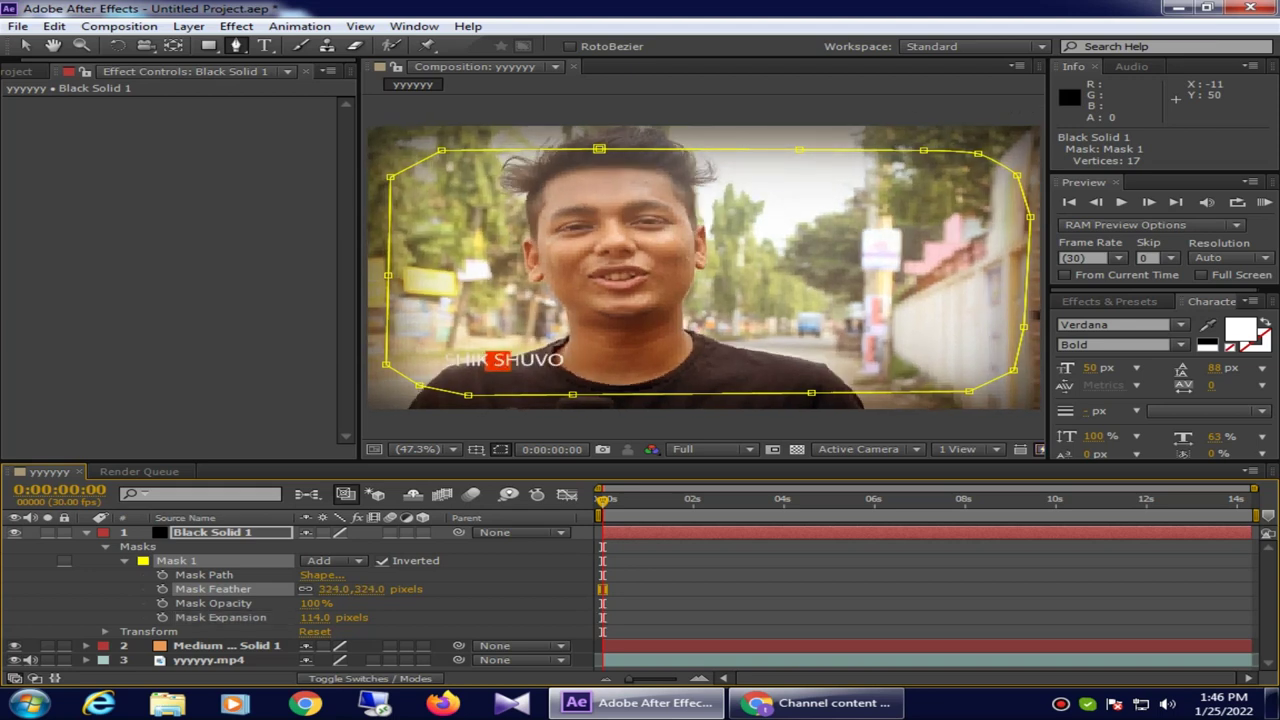
pyautogui.hotkey('ctrl', 'shift', 'a')
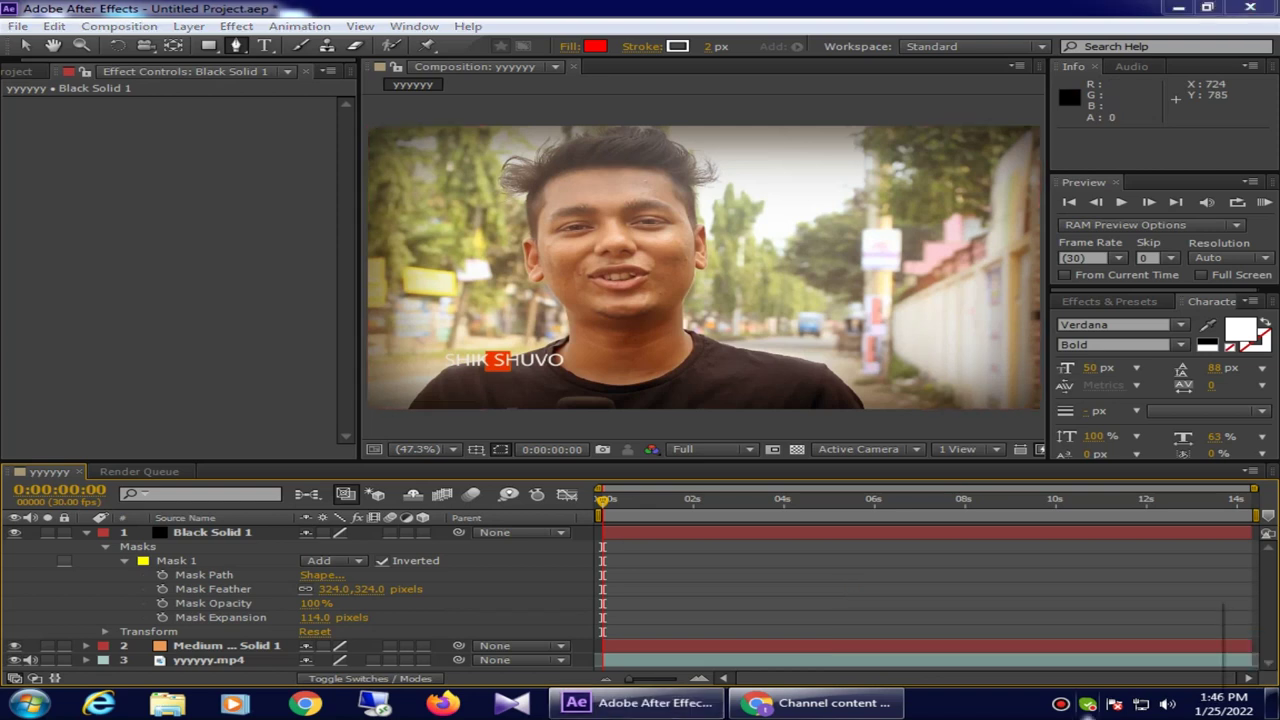
pyautogui.rightClick(1088, 703)
pyautogui.click(1150, 686)
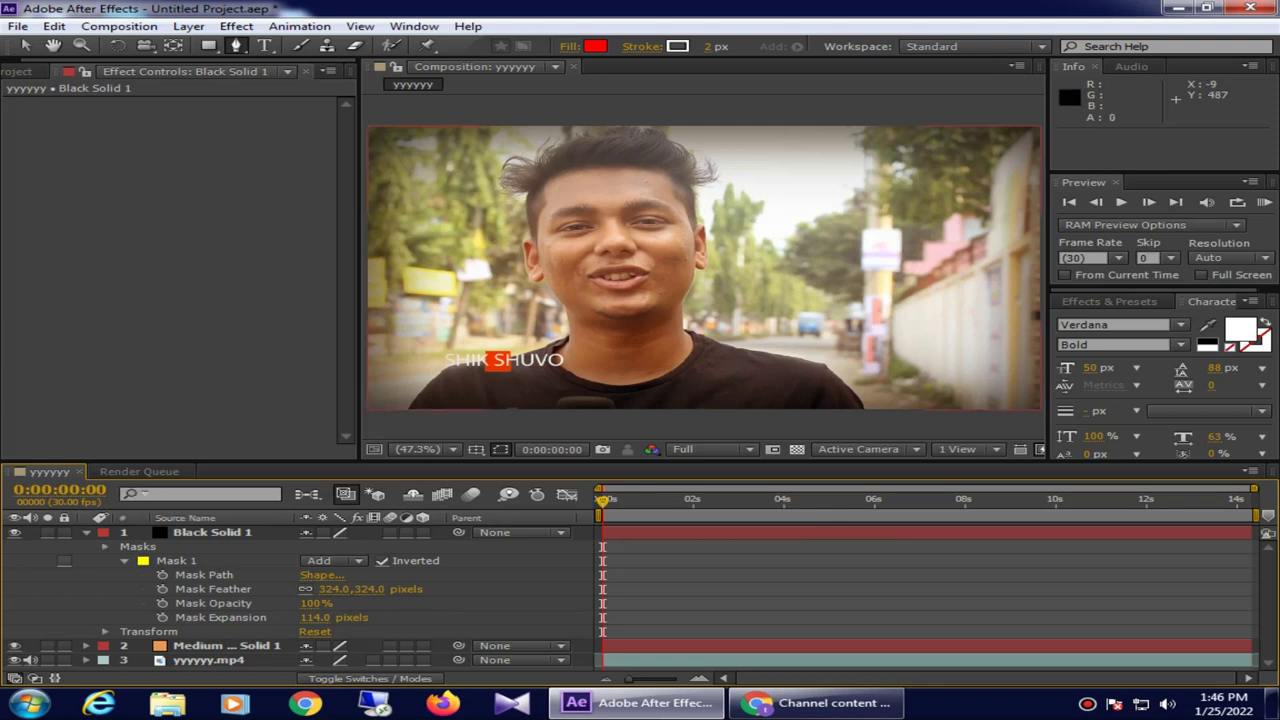
pyautogui.click(106, 546)
pyautogui.click(105, 560)
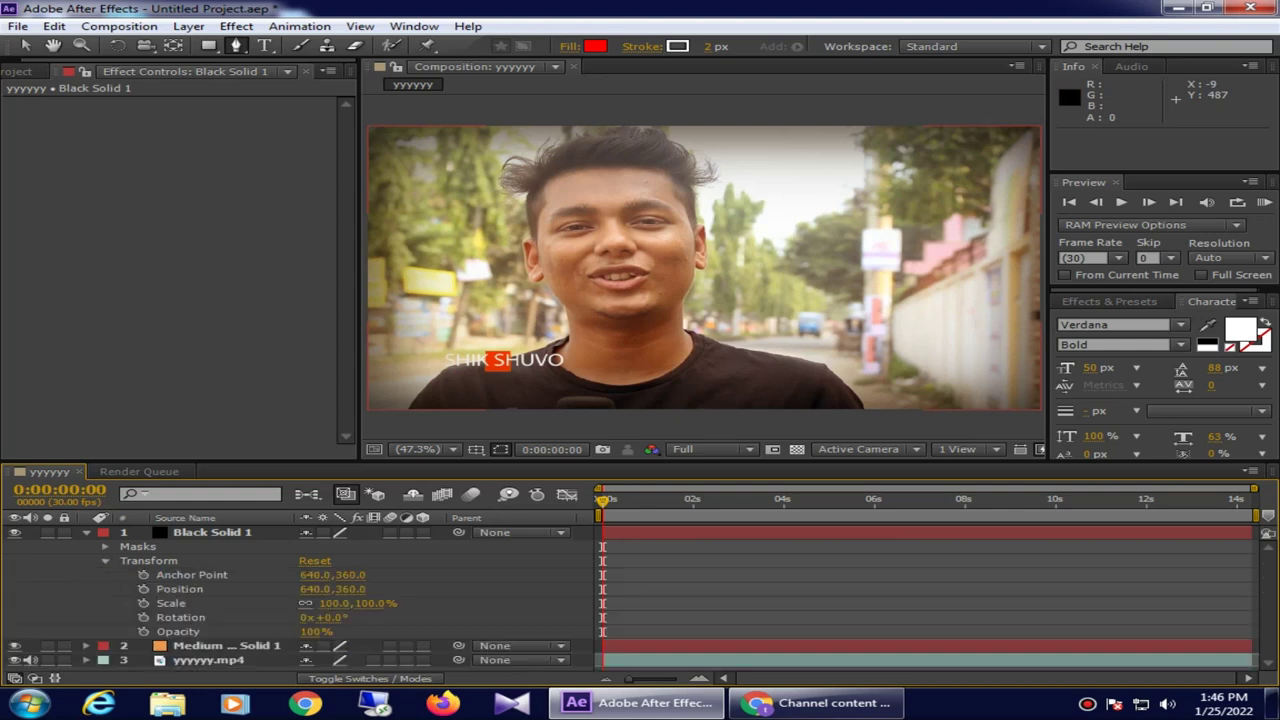
pyautogui.moveTo(315, 631)
pyautogui.mouseDown()
pyautogui.moveTo(290, 631)
pyautogui.moveTo(335, 631)
pyautogui.mouseUp()
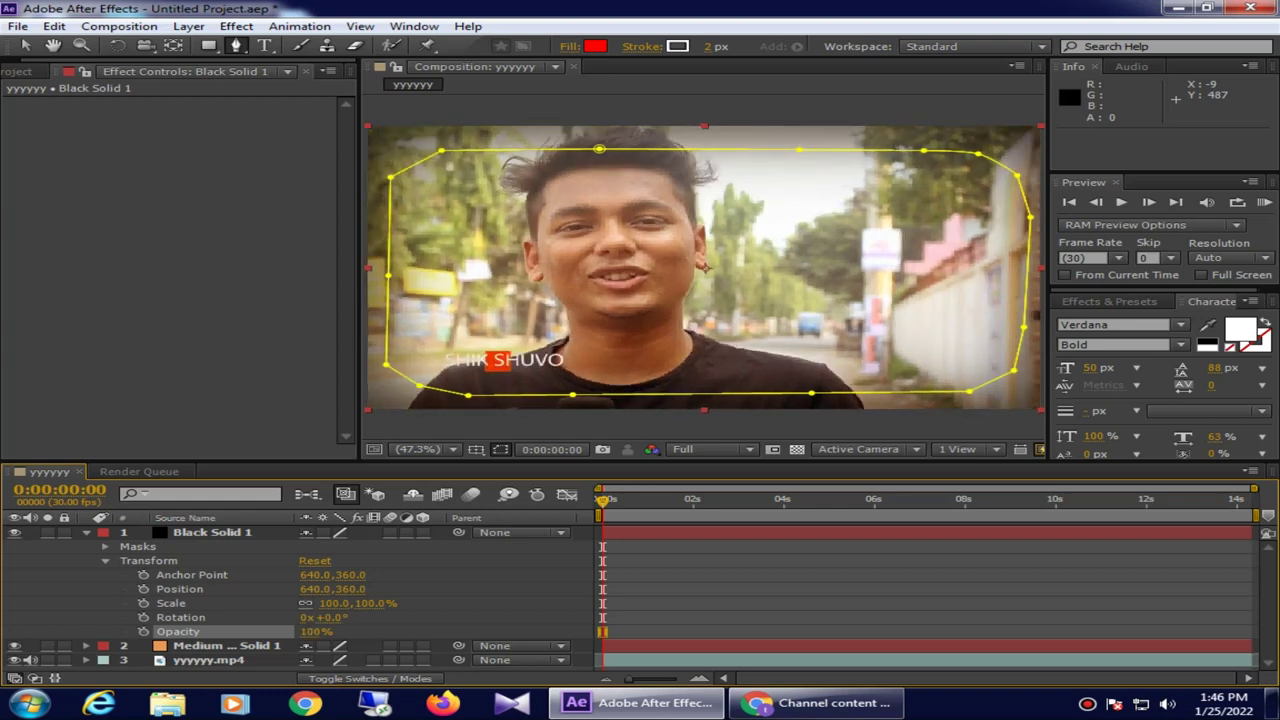
pyautogui.click(212, 532)
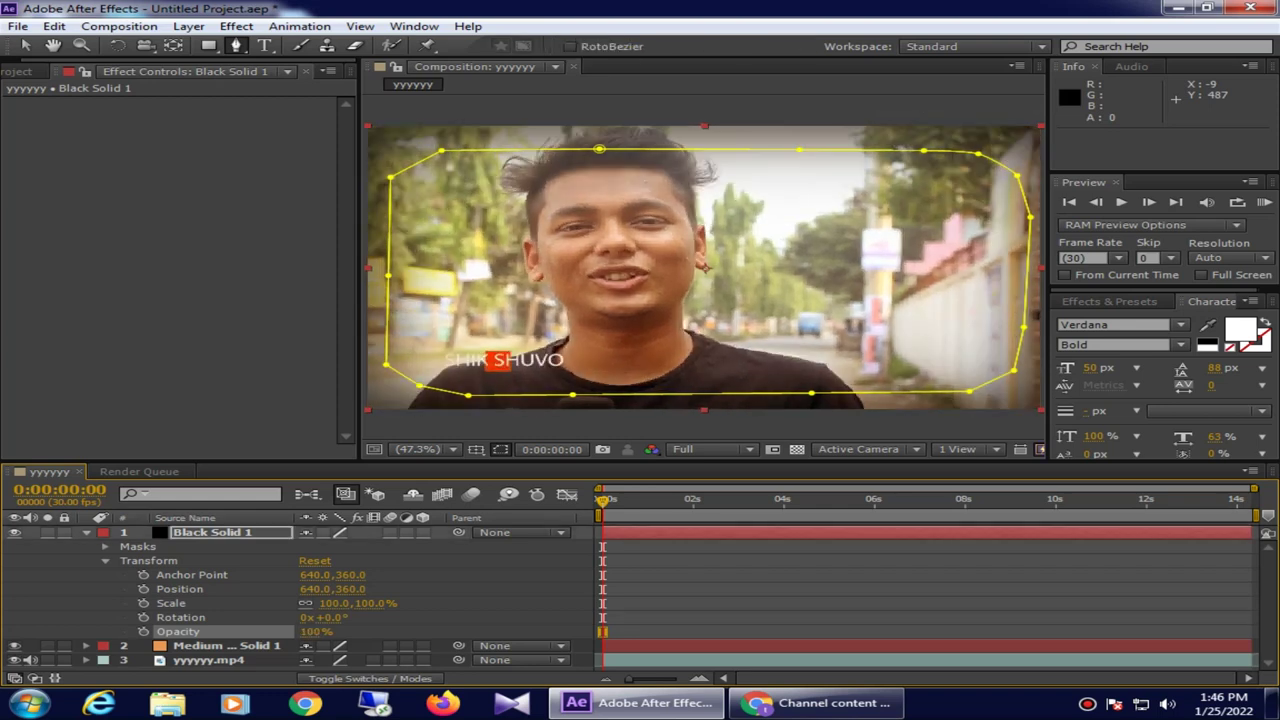
pyautogui.press('F2')
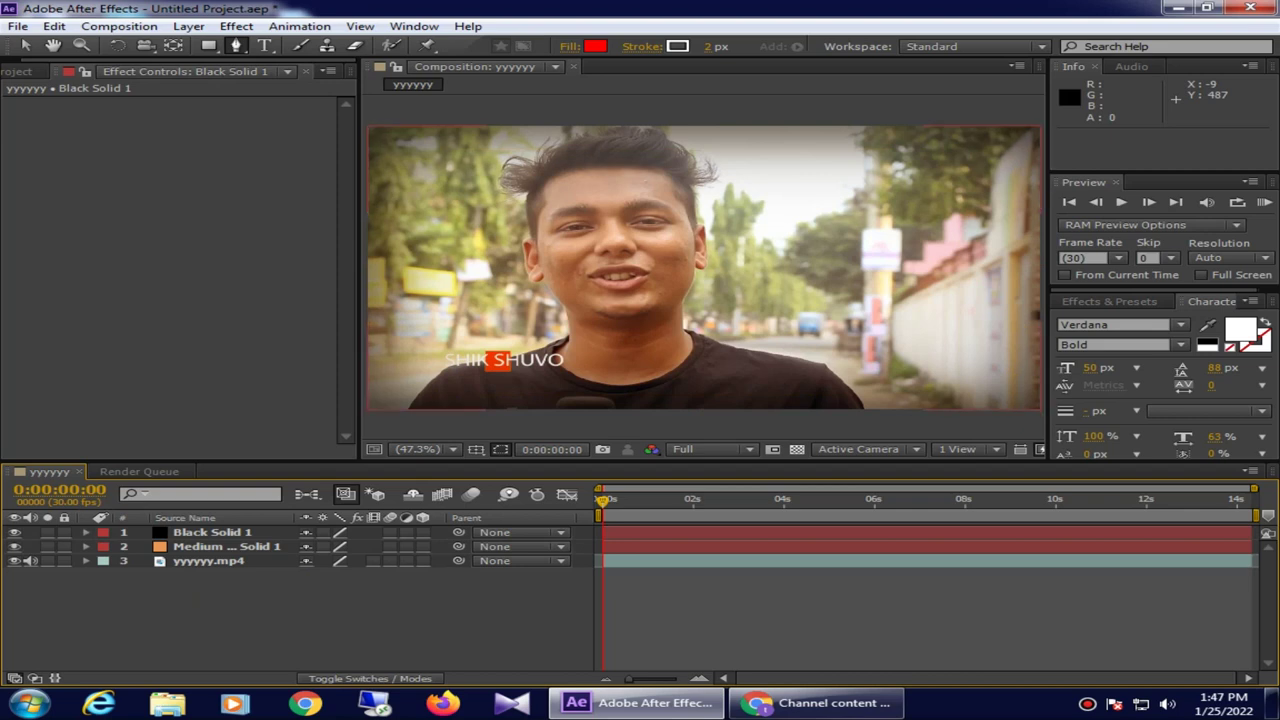
pyautogui.click(1177, 499)
pyautogui.press('space')
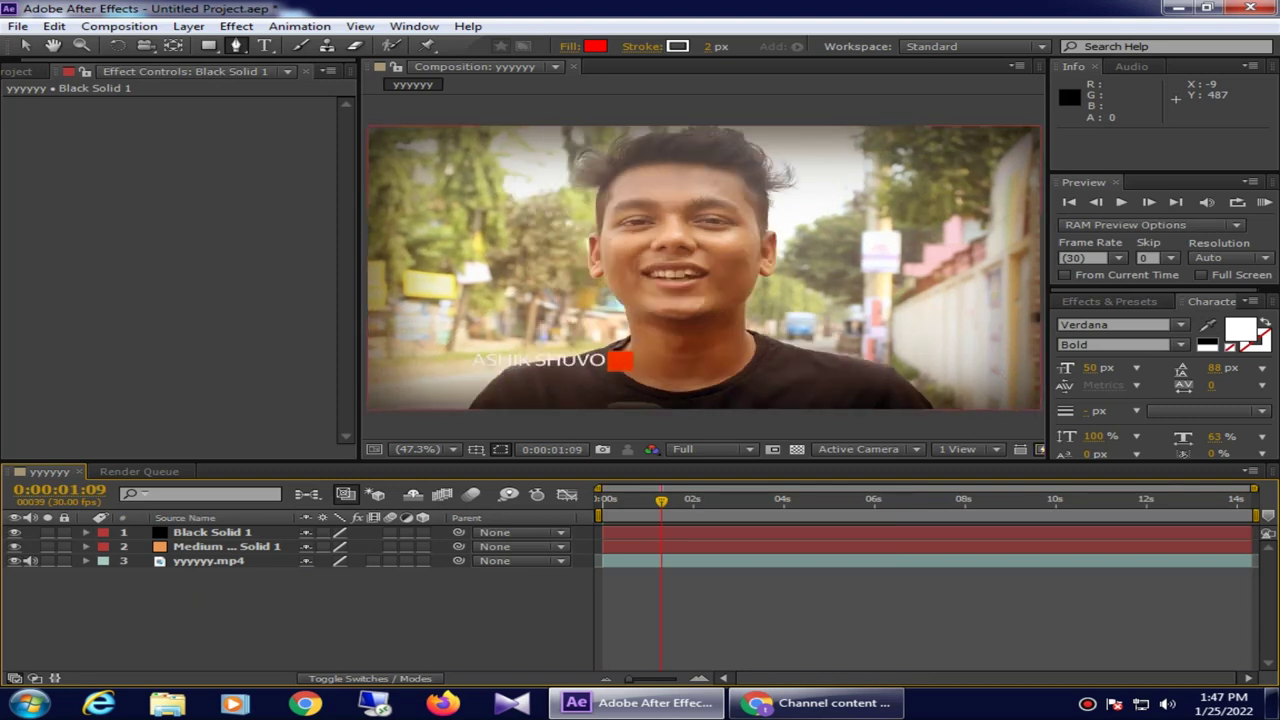
pyautogui.click(226, 547)
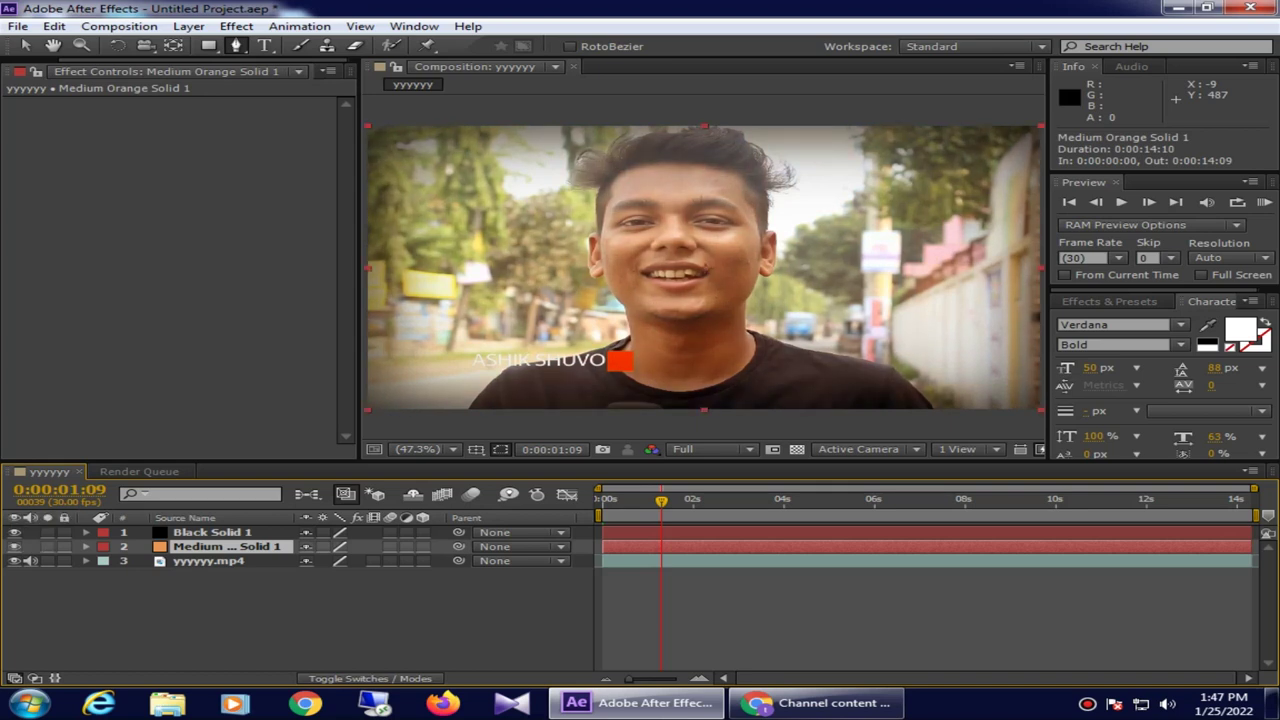
pyautogui.click(212, 532)
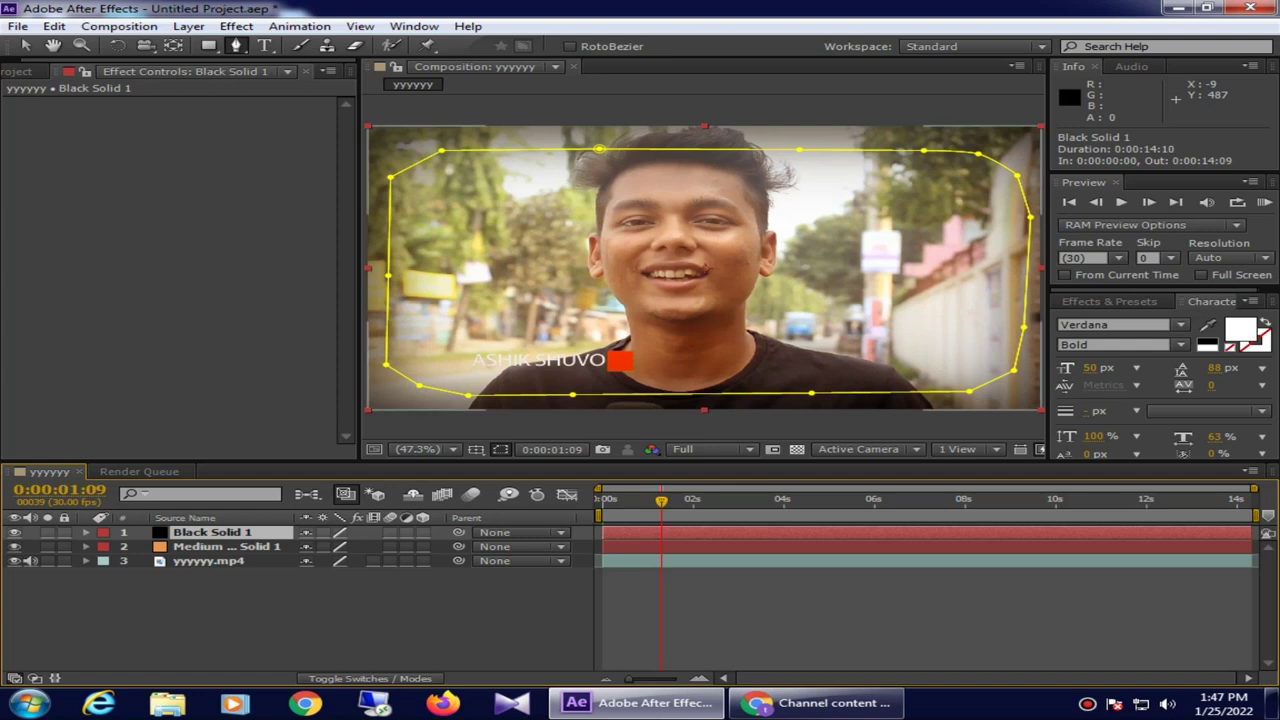
pyautogui.click(1173, 499)
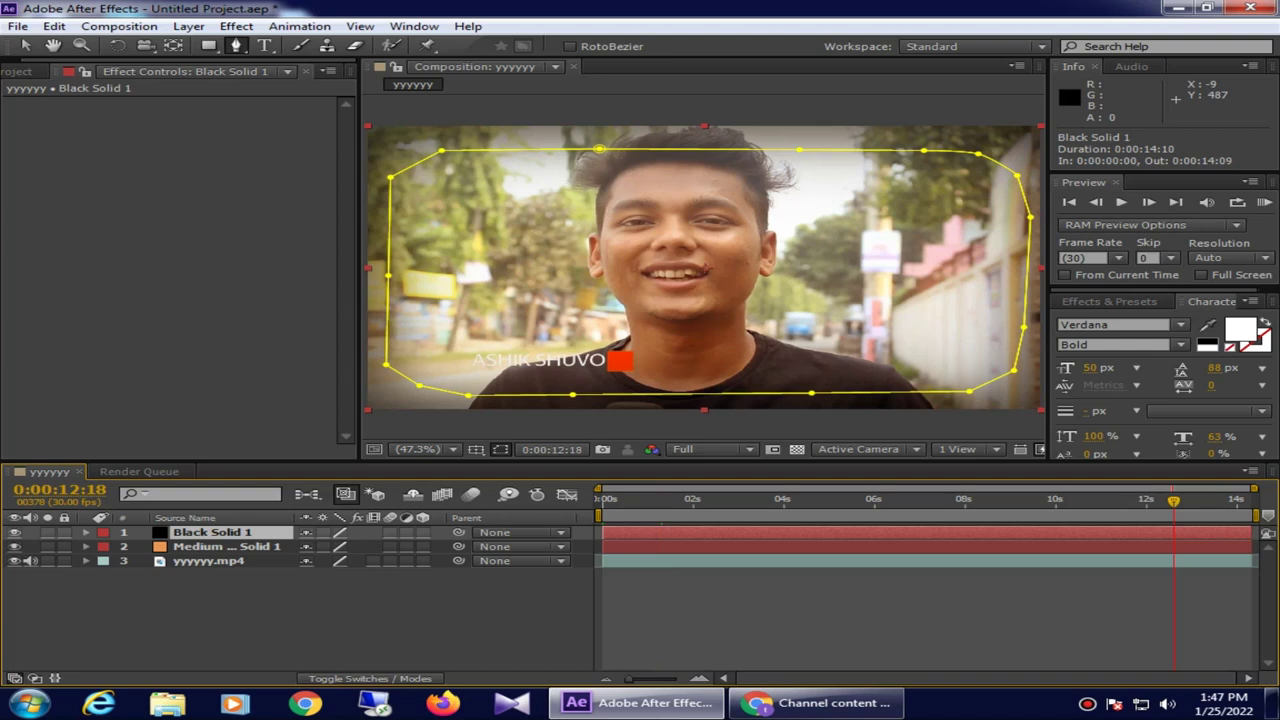
pyautogui.click(731, 499)
pyautogui.click(625, 499)
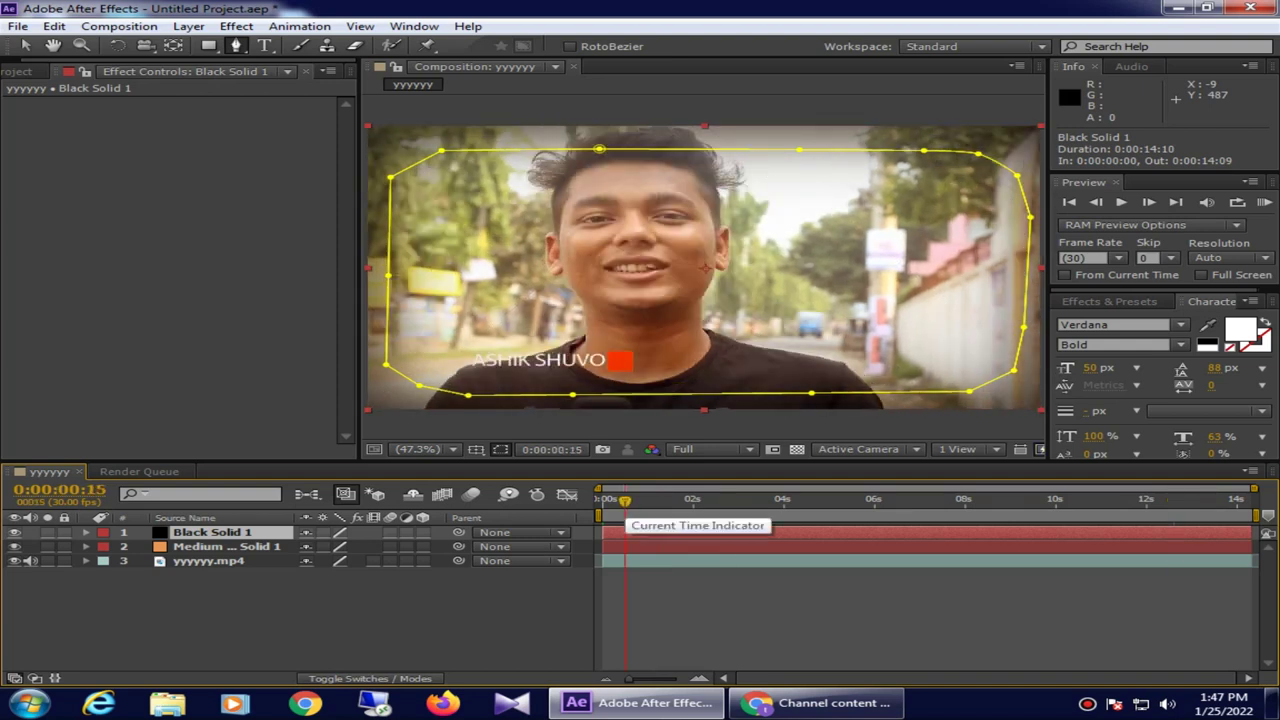
pyautogui.press('pageup')
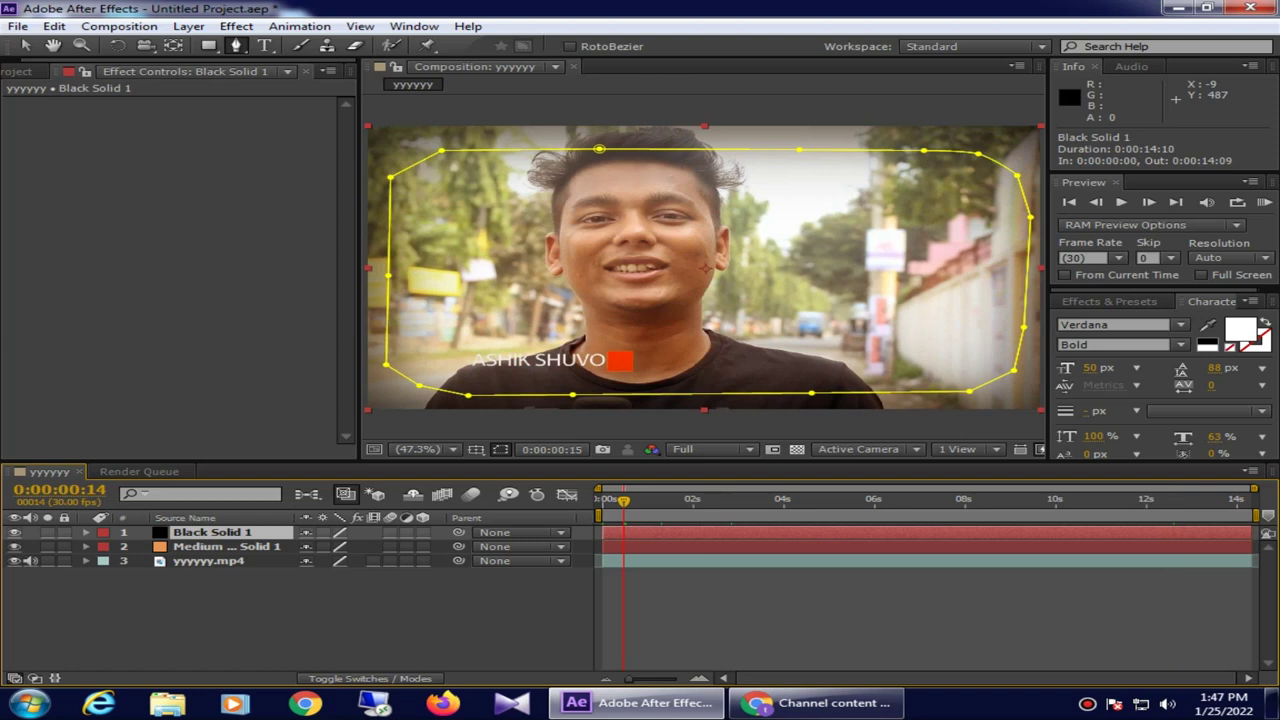
pyautogui.click(680, 499)
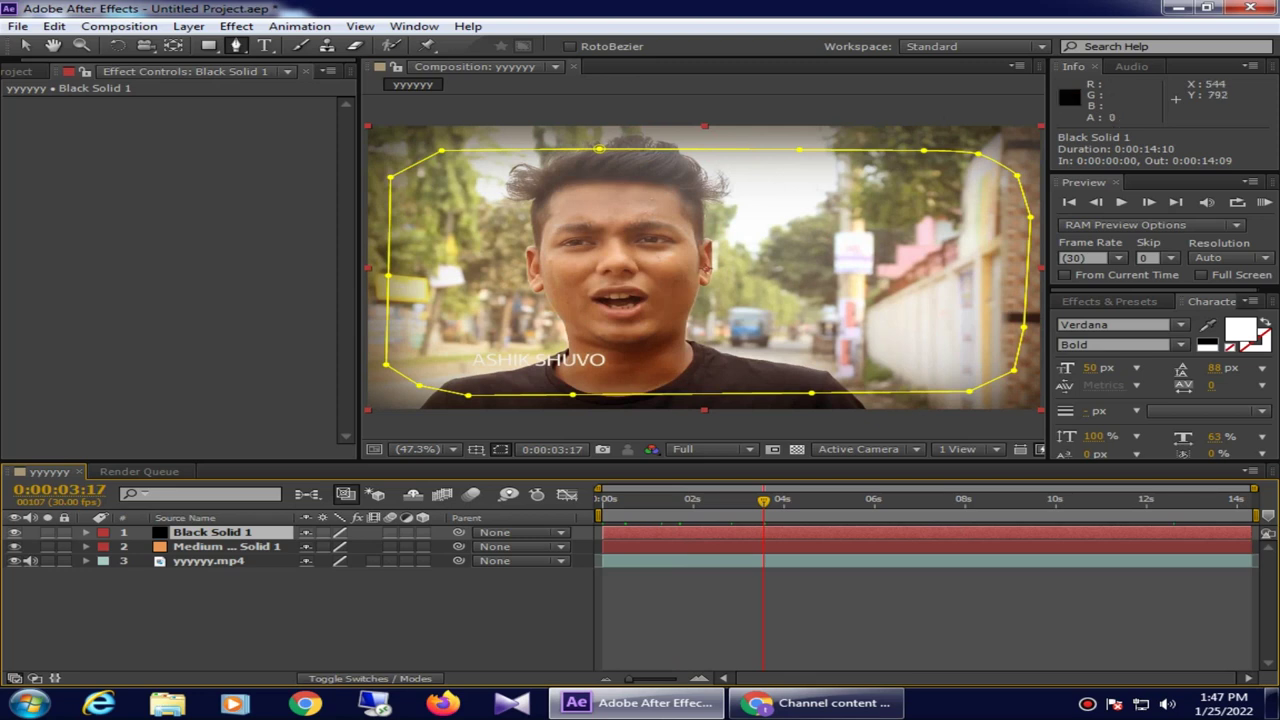
pyautogui.moveTo(658, 499); pyautogui.dragTo(704, 499)
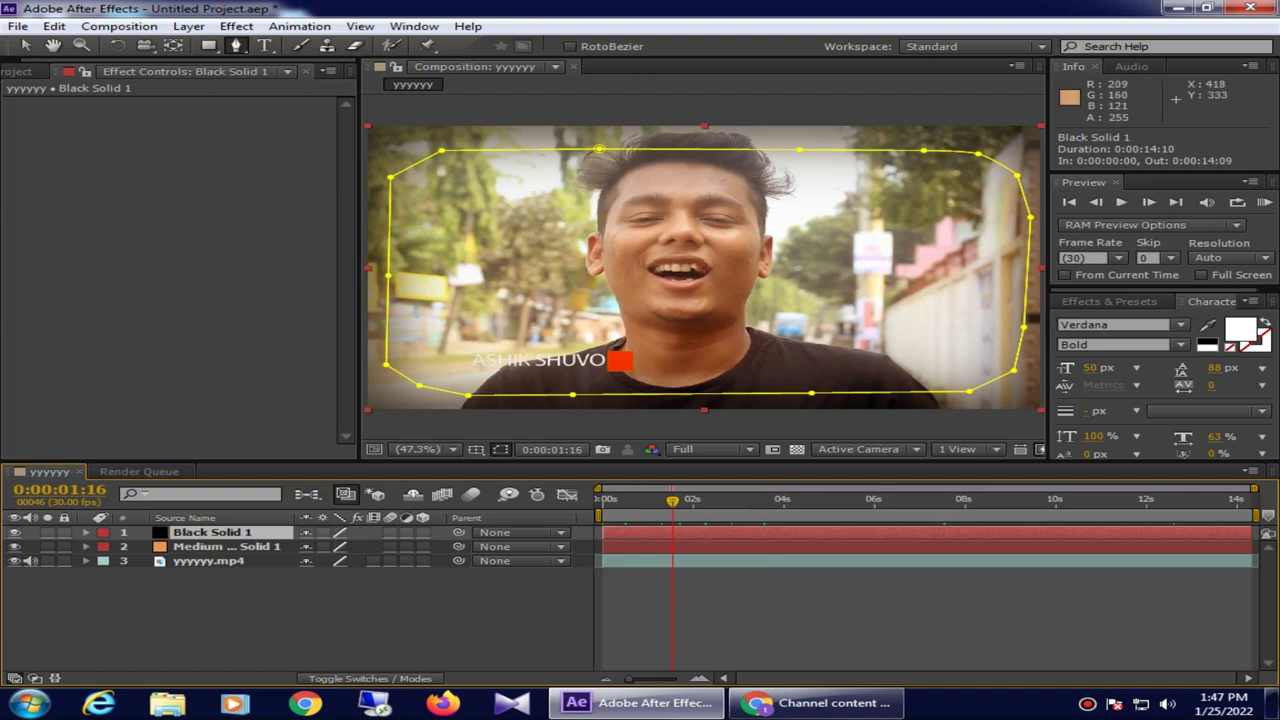
pyautogui.moveTo(673, 499); pyautogui.dragTo(629, 499)
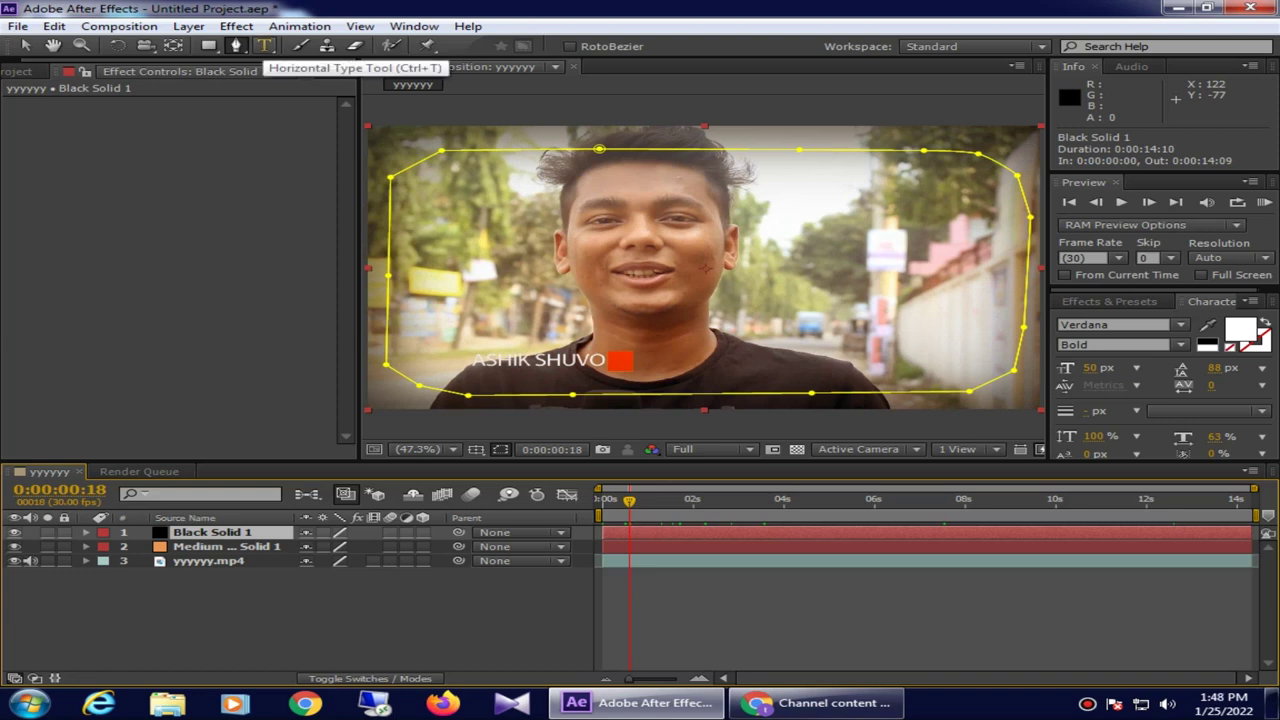
# Step: At the clip's start, create a Verdana Bold 50 px white text layer reading 'MR AGENT HAMILTON'
pyautogui.moveTo(629, 499)
pyautogui.mouseDown()
pyautogui.moveTo(608, 499)
pyautogui.moveTo(643, 499)
pyautogui.mouseUp()
pyautogui.hotkey('ctrl', 't')
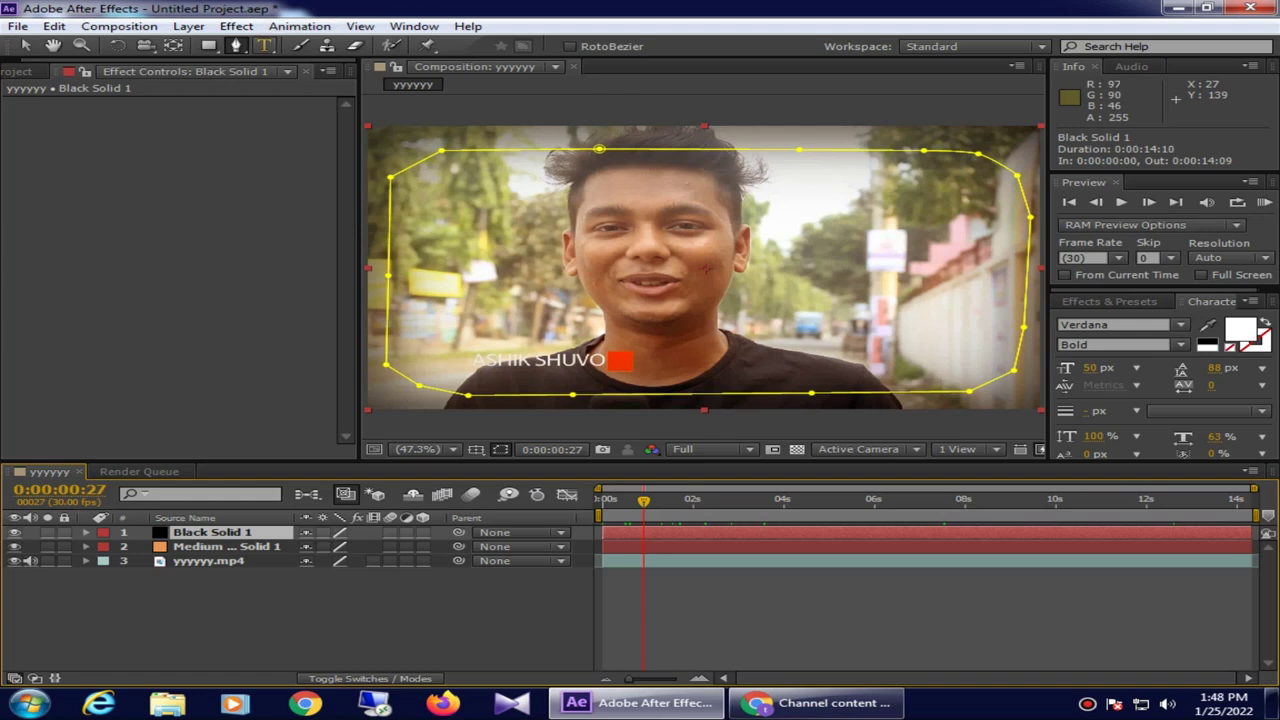
pyautogui.click(521, 240)
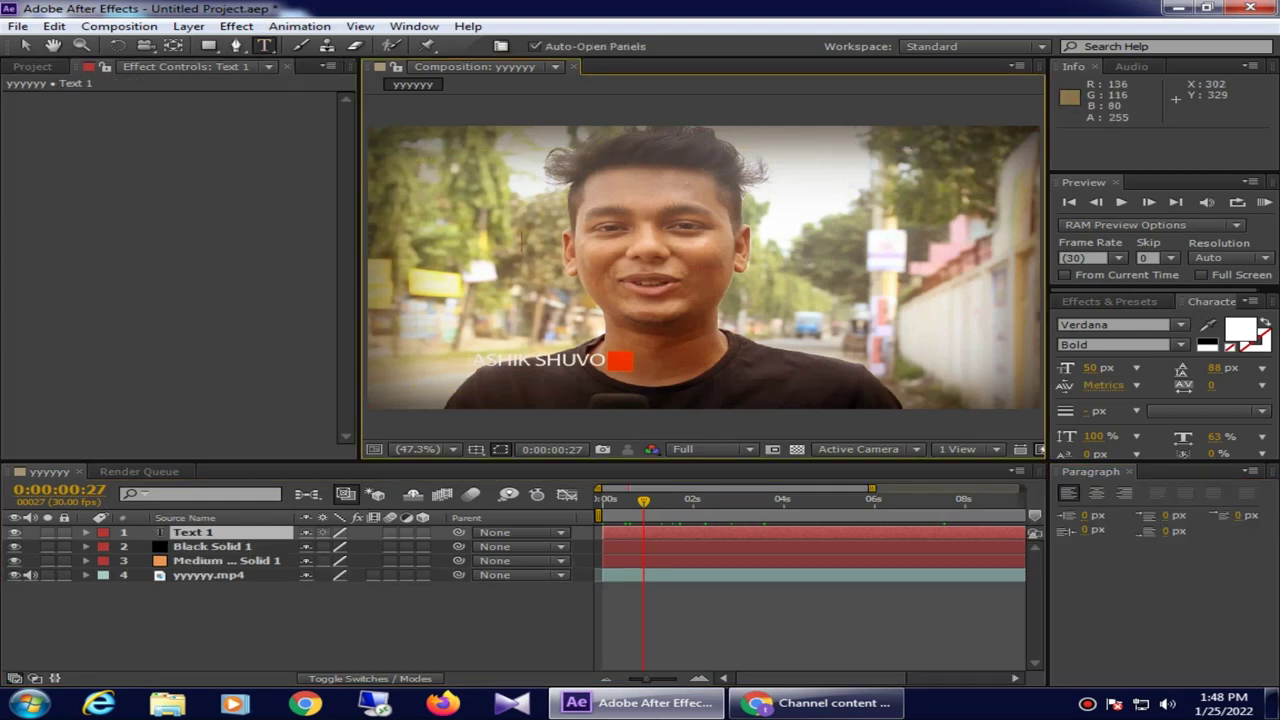
pyautogui.write('m')
pyautogui.press('BackSpace')
pyautogui.press('BackSpace')
pyautogui.write('MR')
pyautogui.write(' AGENT')
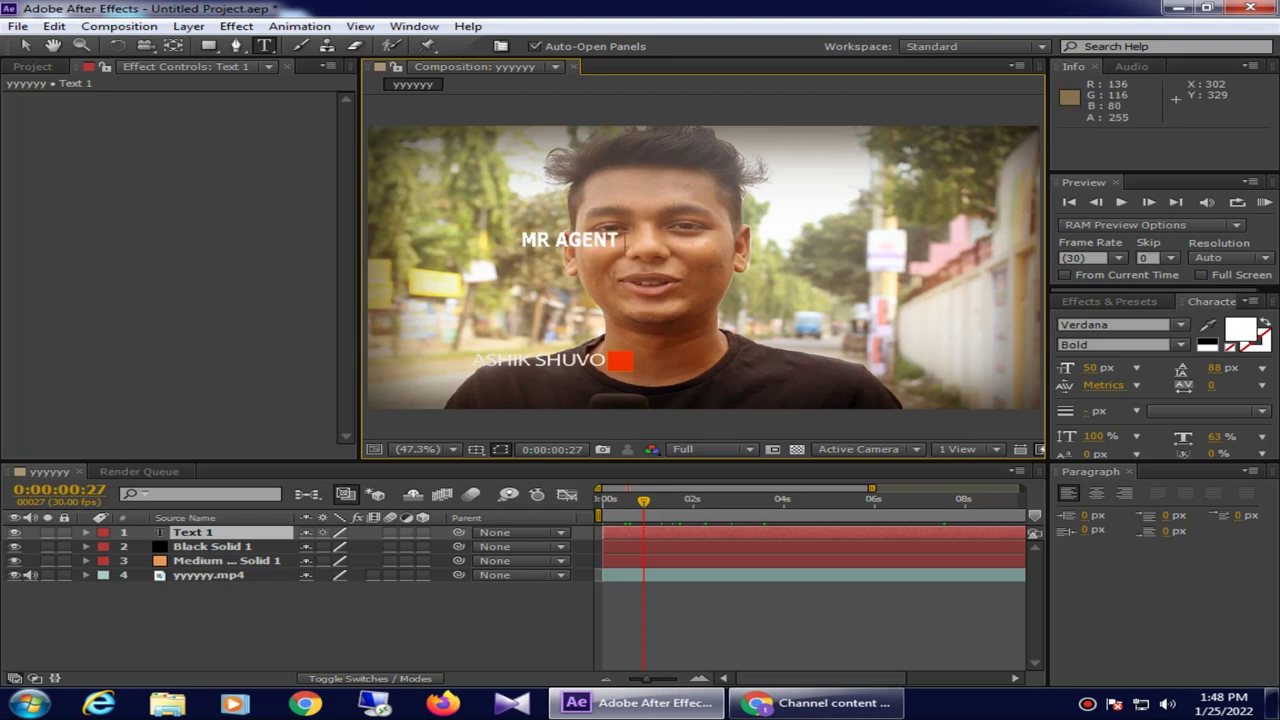
pyautogui.write(' HA')
pyautogui.write('MILTON')
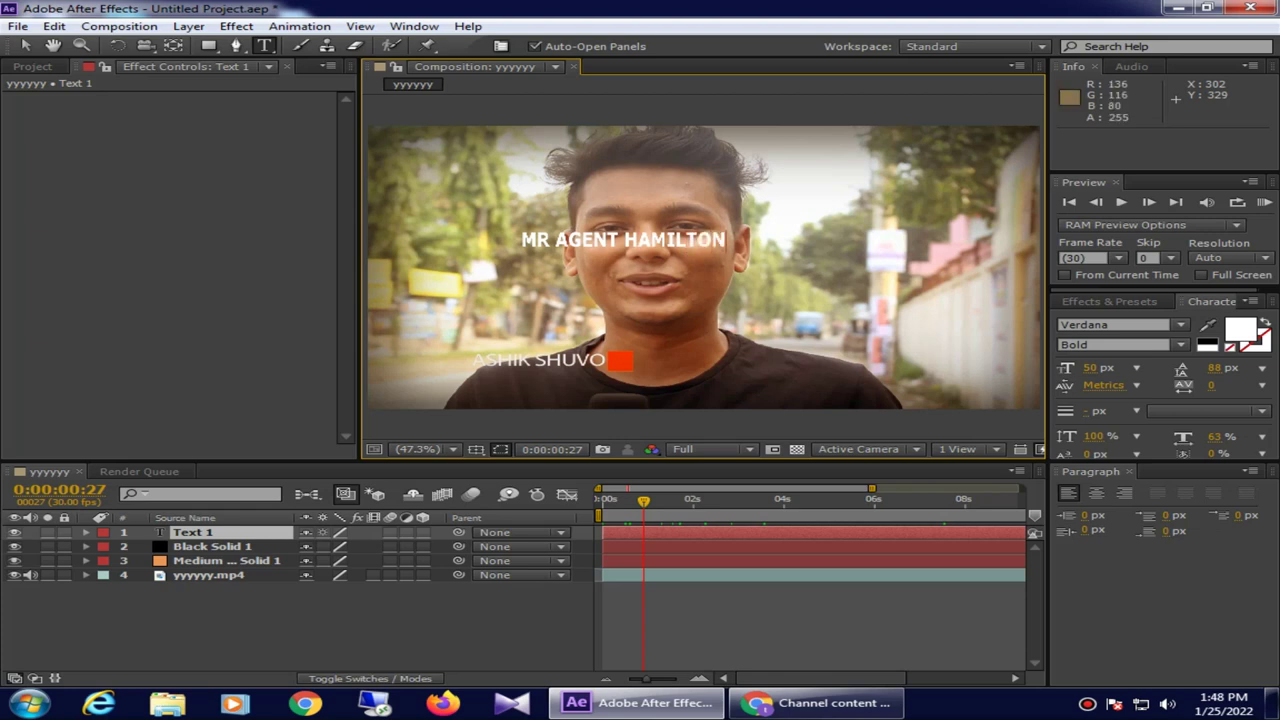
# Step: Change the title's font style from Bold to Regular and move it down-left
pyautogui.moveTo(521, 245); pyautogui.dragTo(727, 245)
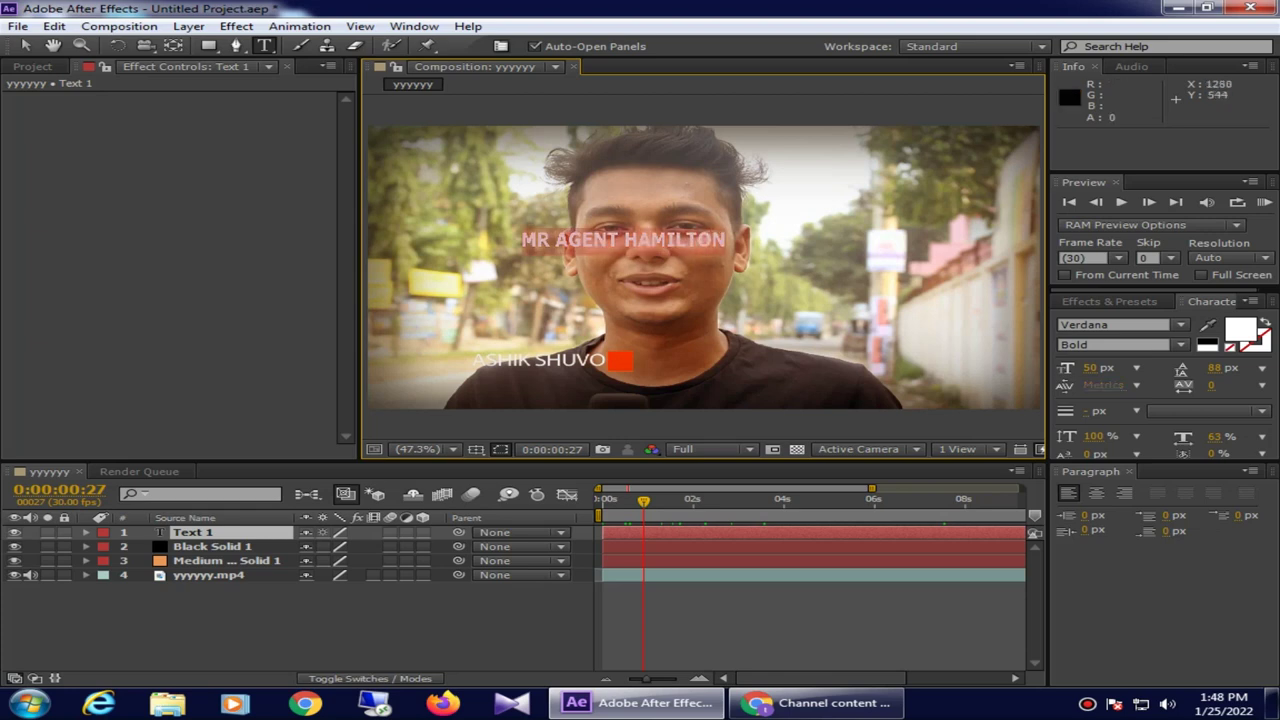
pyautogui.click(1150, 345)
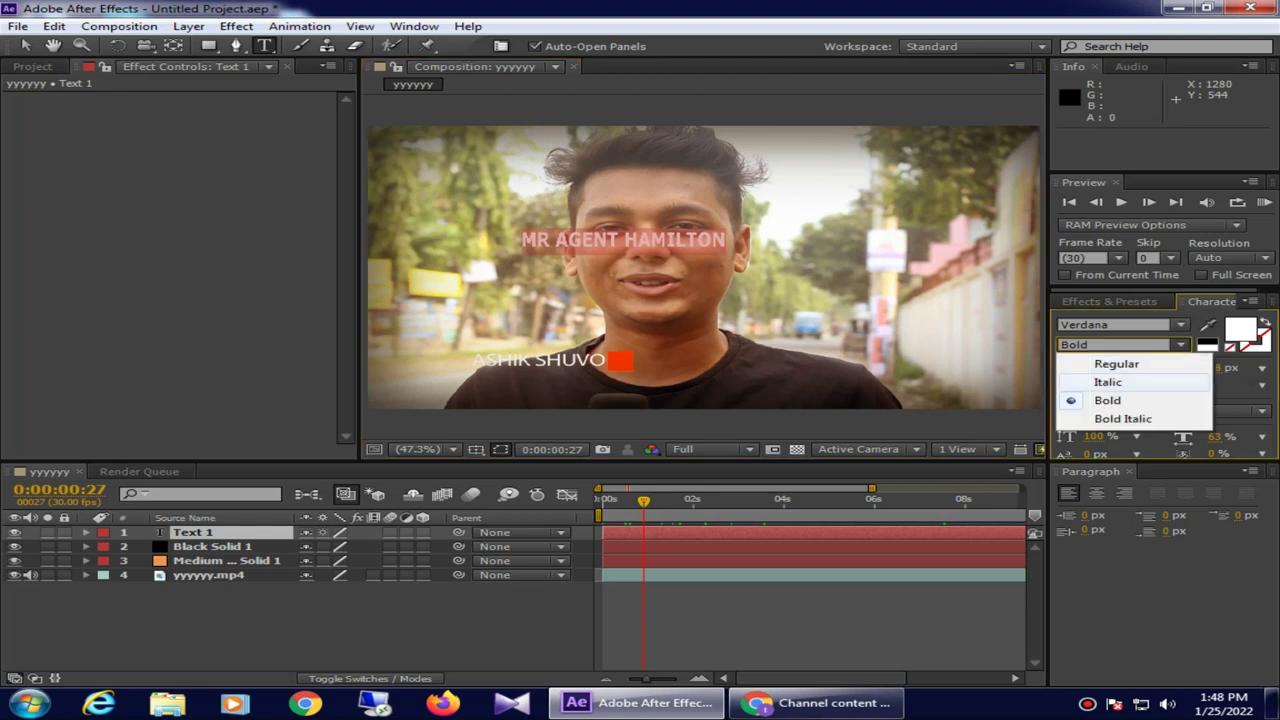
pyautogui.click(1116, 364)
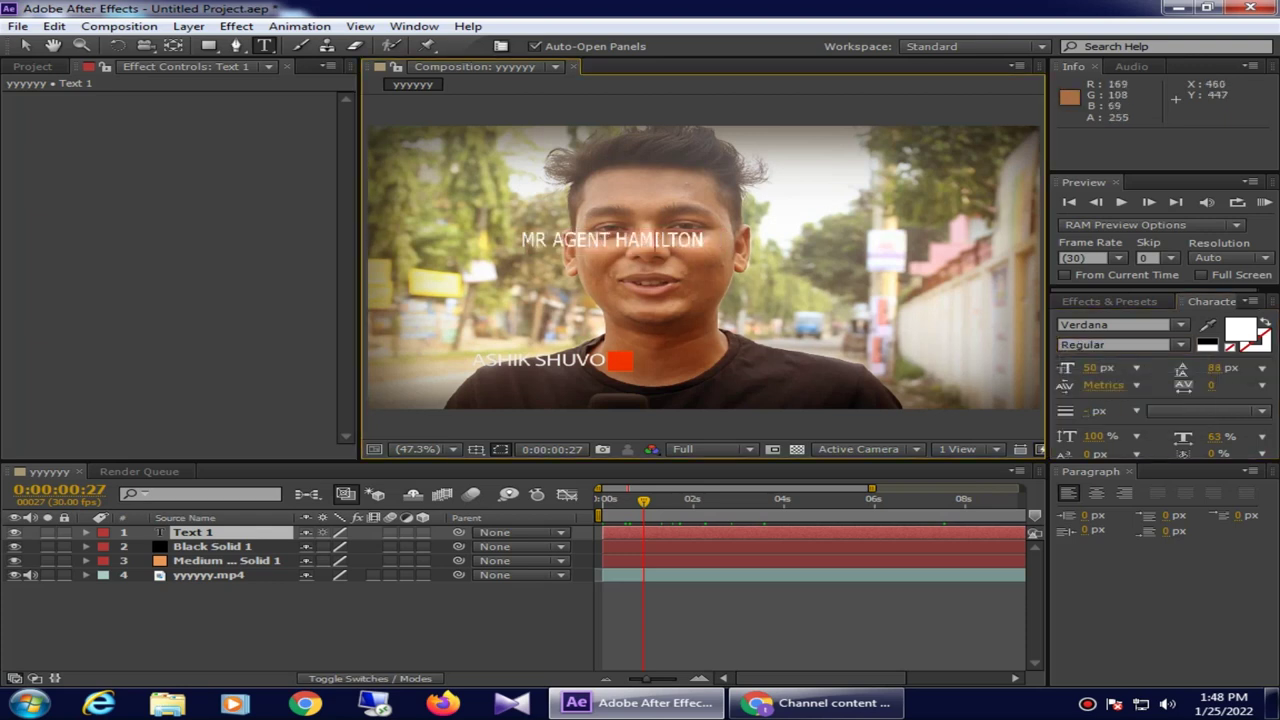
pyautogui.moveTo(654, 247); pyautogui.dragTo(577, 313)
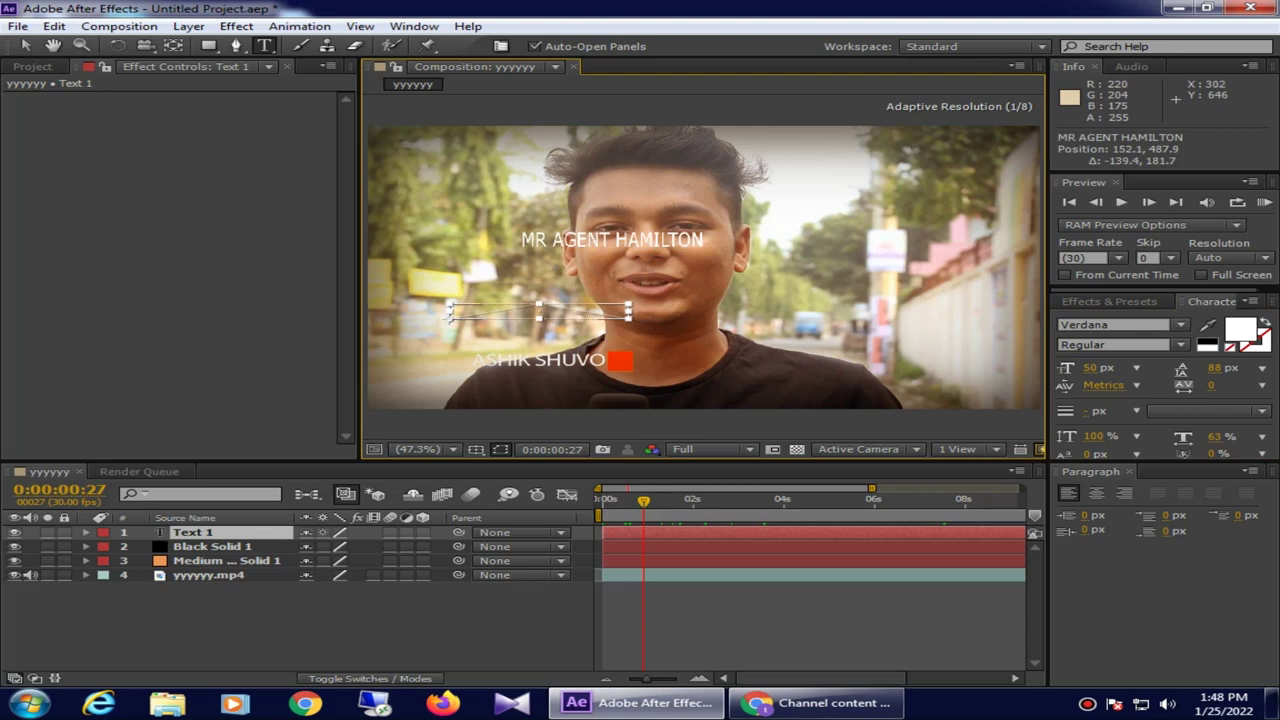
# Step: Narrow the title to 82% horizontal scale and move it toward the lower right
pyautogui.doubleClick(577, 310)
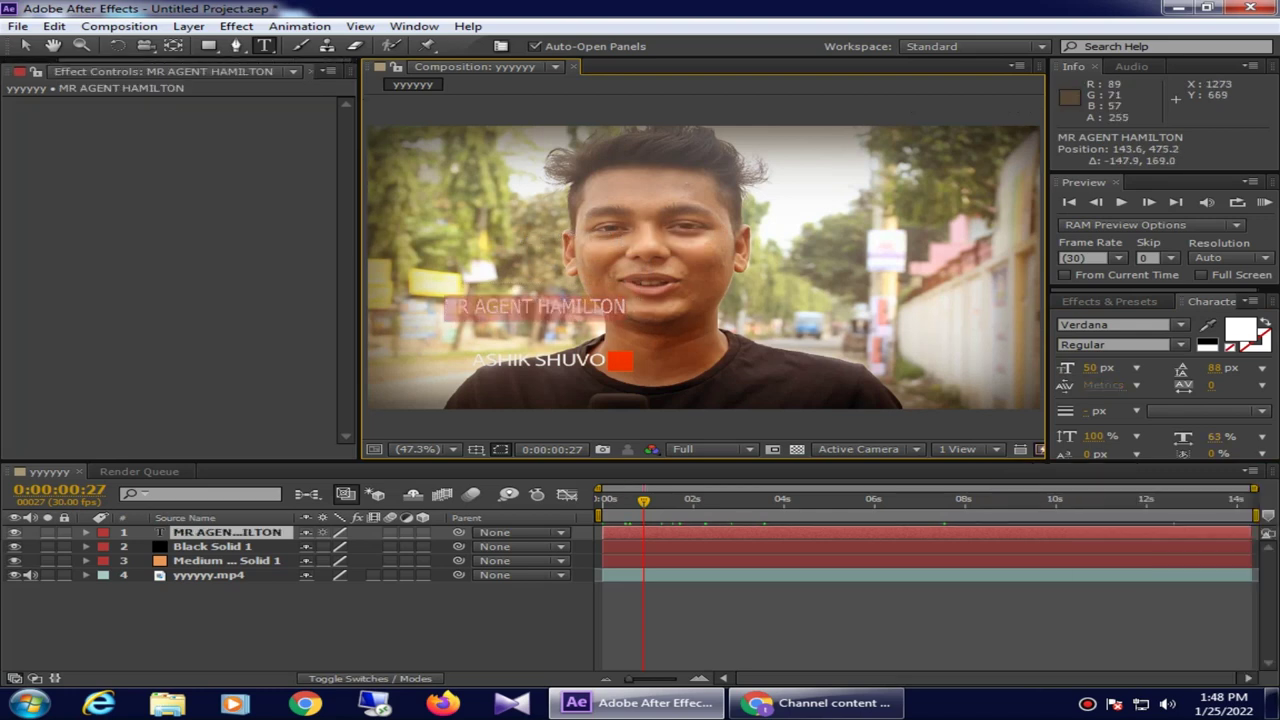
pyautogui.click(1228, 436)
pyautogui.write('100')
pyautogui.press('Return')
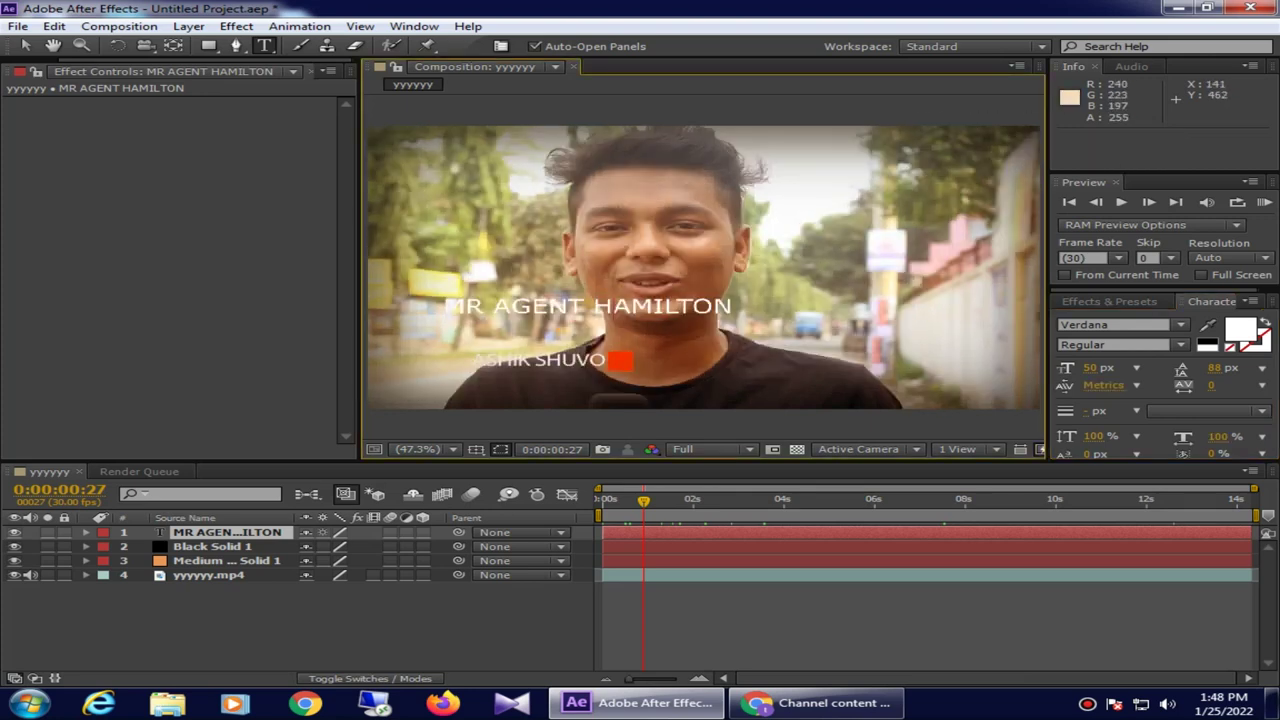
pyautogui.moveTo(442, 300); pyautogui.dragTo(811, 337)
pyautogui.moveTo(1213, 436); pyautogui.dragTo(1190, 436)
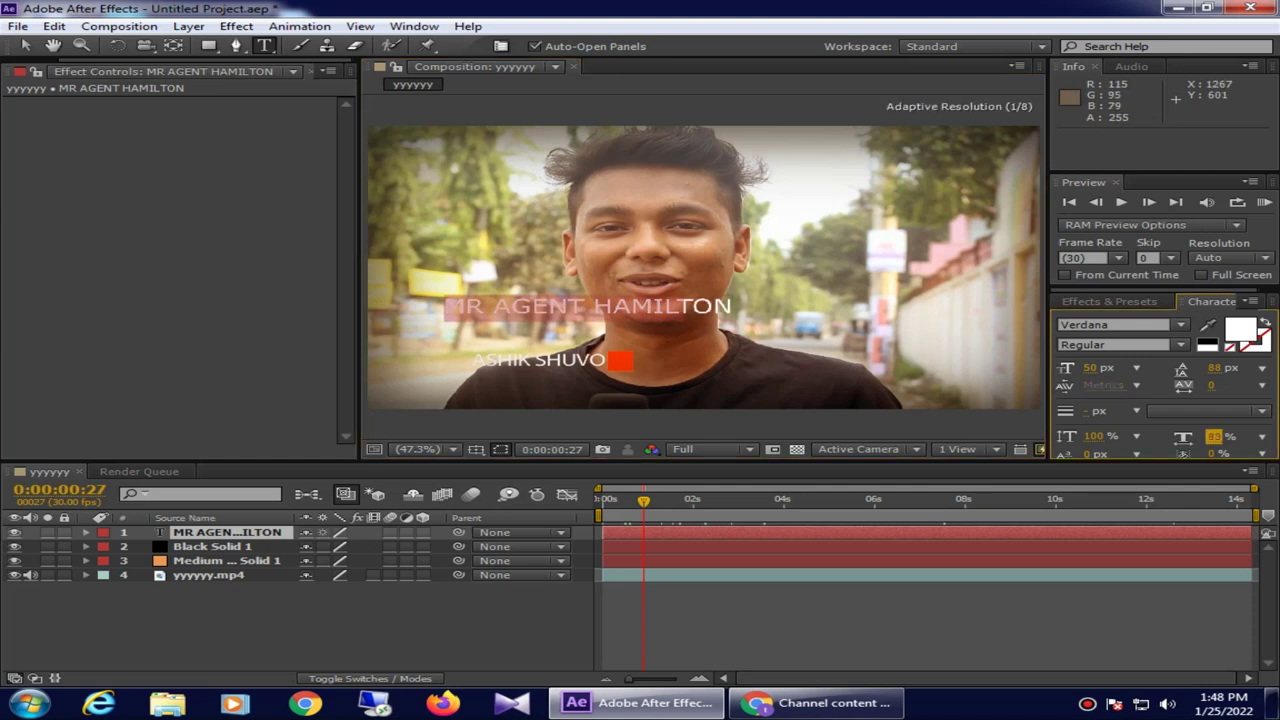
pyautogui.moveTo(478, 302)
pyautogui.mouseDown()
pyautogui.moveTo(773, 354)
pyautogui.moveTo(778, 378)
pyautogui.mouseUp()
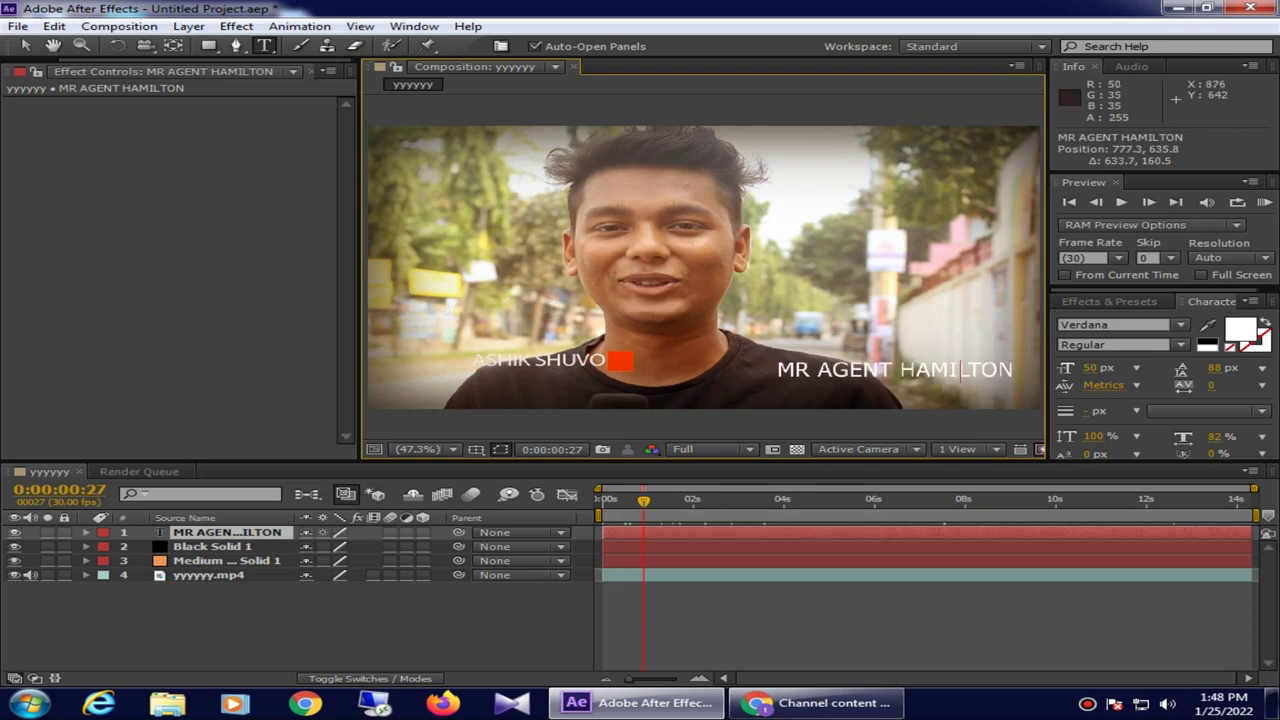
# Step: Delete 'AGENT' so the title reads 'MR HAMILTON', settled at the lower right
pyautogui.moveTo(817, 370); pyautogui.dragTo(893, 370)
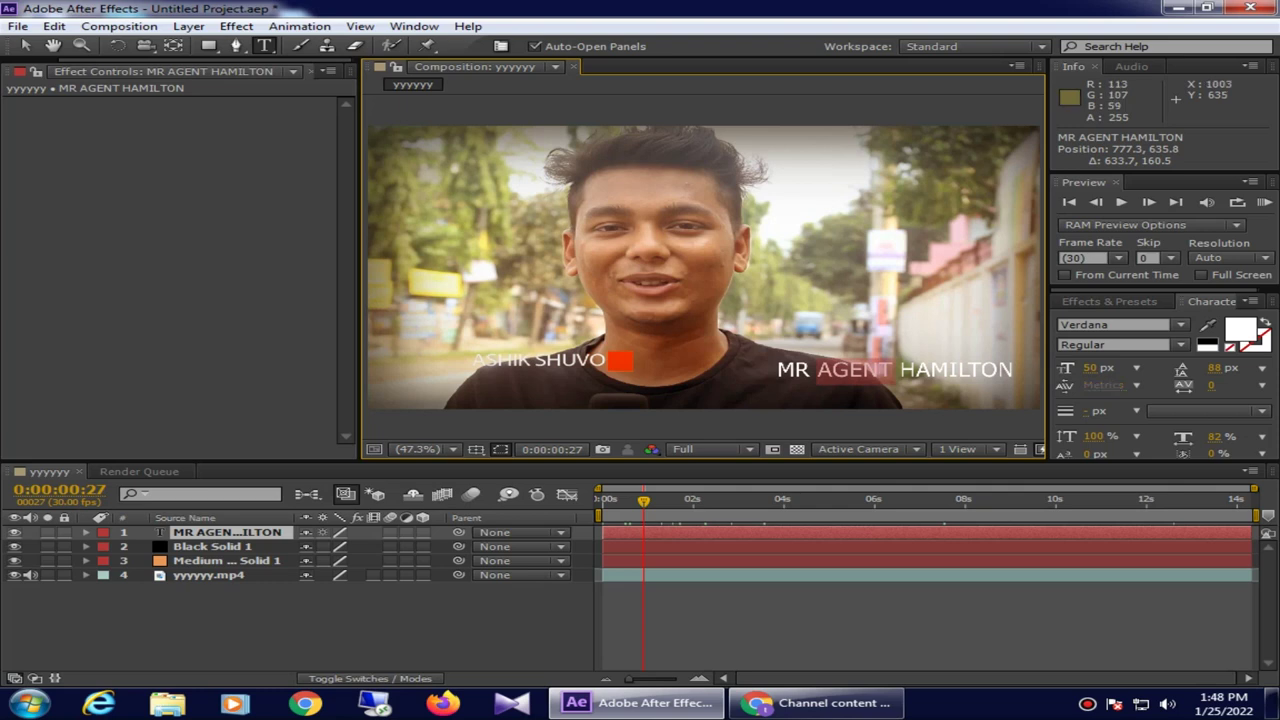
pyautogui.press('BackSpace')
pyautogui.press('BackSpace')
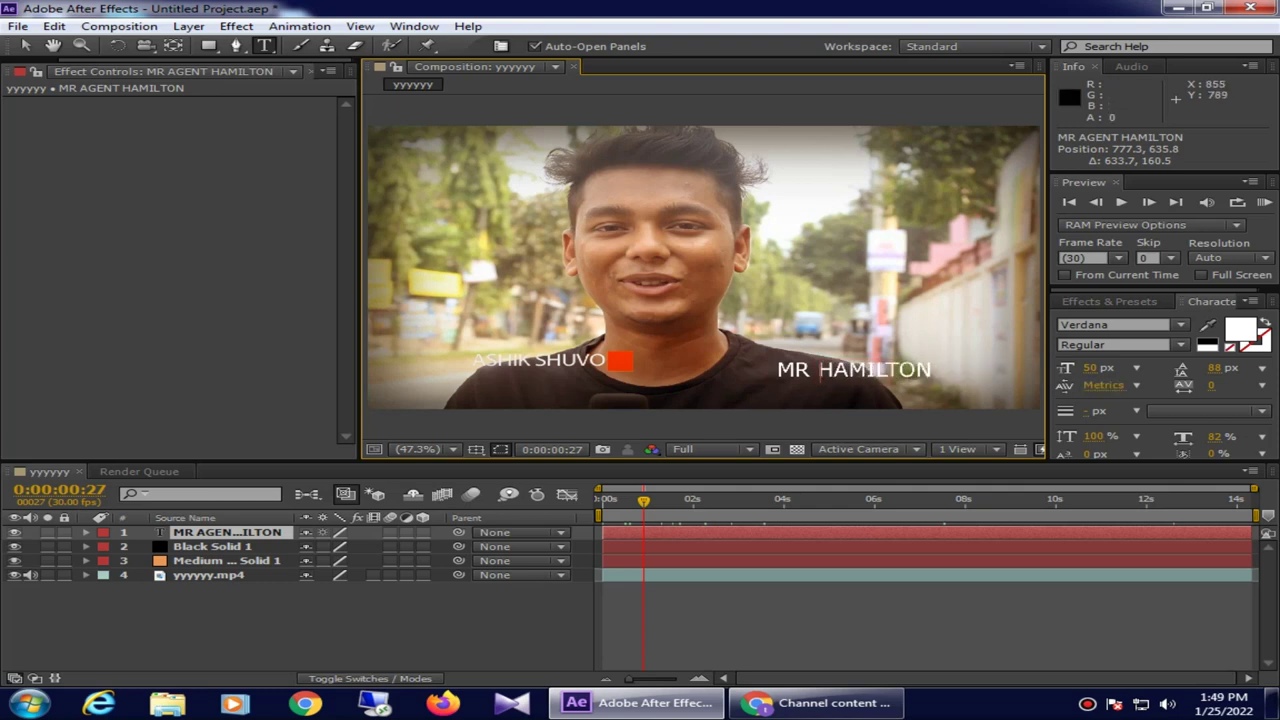
pyautogui.moveTo(855, 370); pyautogui.dragTo(921, 376)
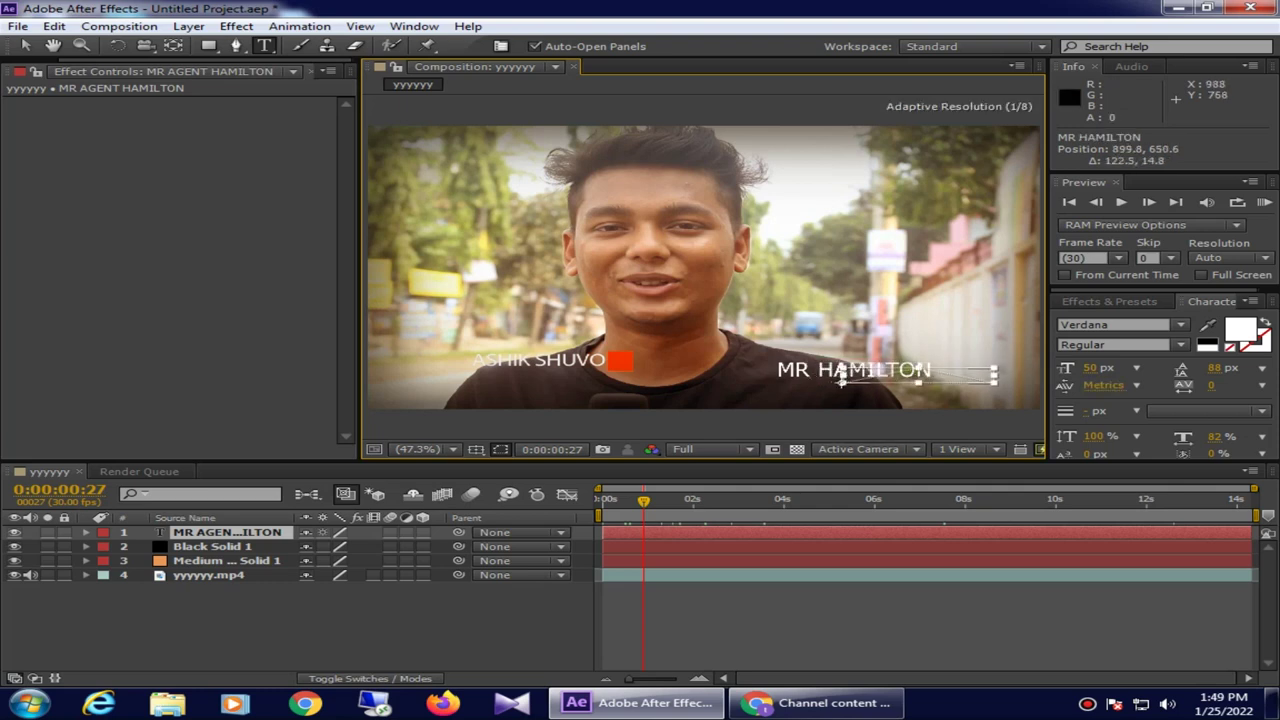
pyautogui.moveTo(826, 382); pyautogui.dragTo(836, 378)
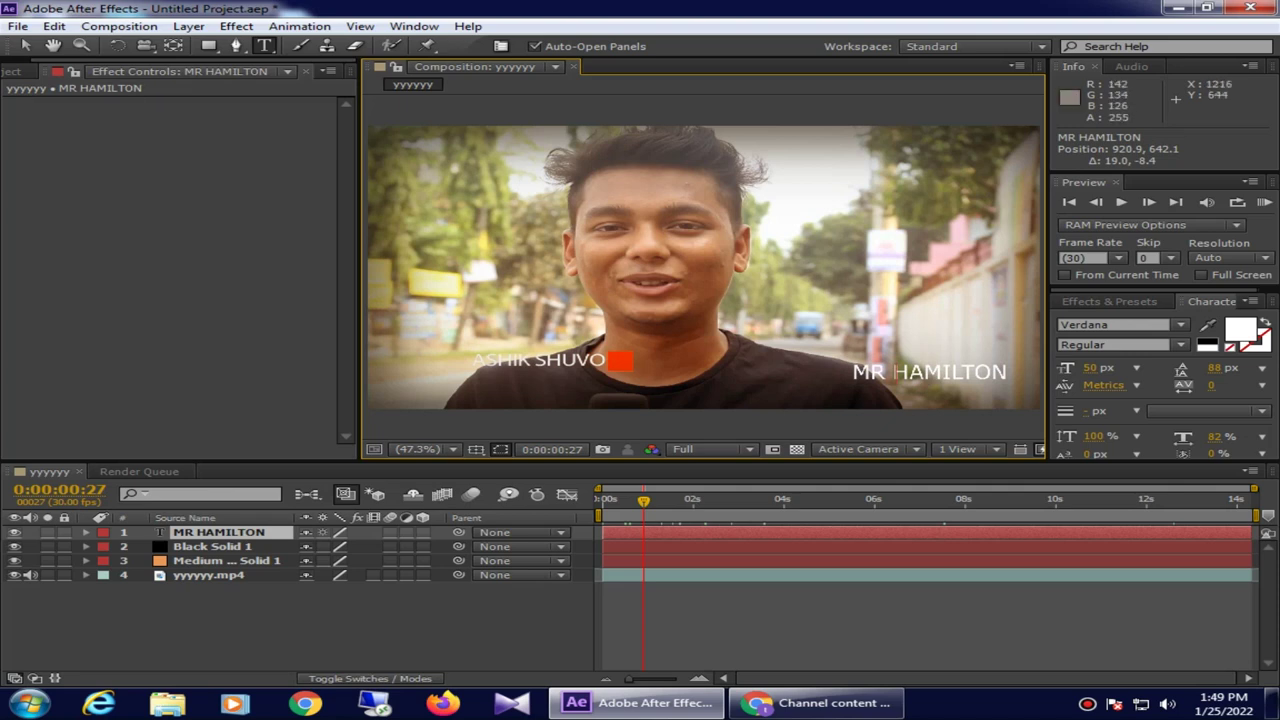
# Step: Set the time to 0:00:00:10 and twirl open the MR HAMILTON layer's Transform group
pyautogui.press('pageup')
pyautogui.press('pageup')
pyautogui.press('pageup')
pyautogui.press('pageup')
pyautogui.press('pageup')
pyautogui.press('pageup')
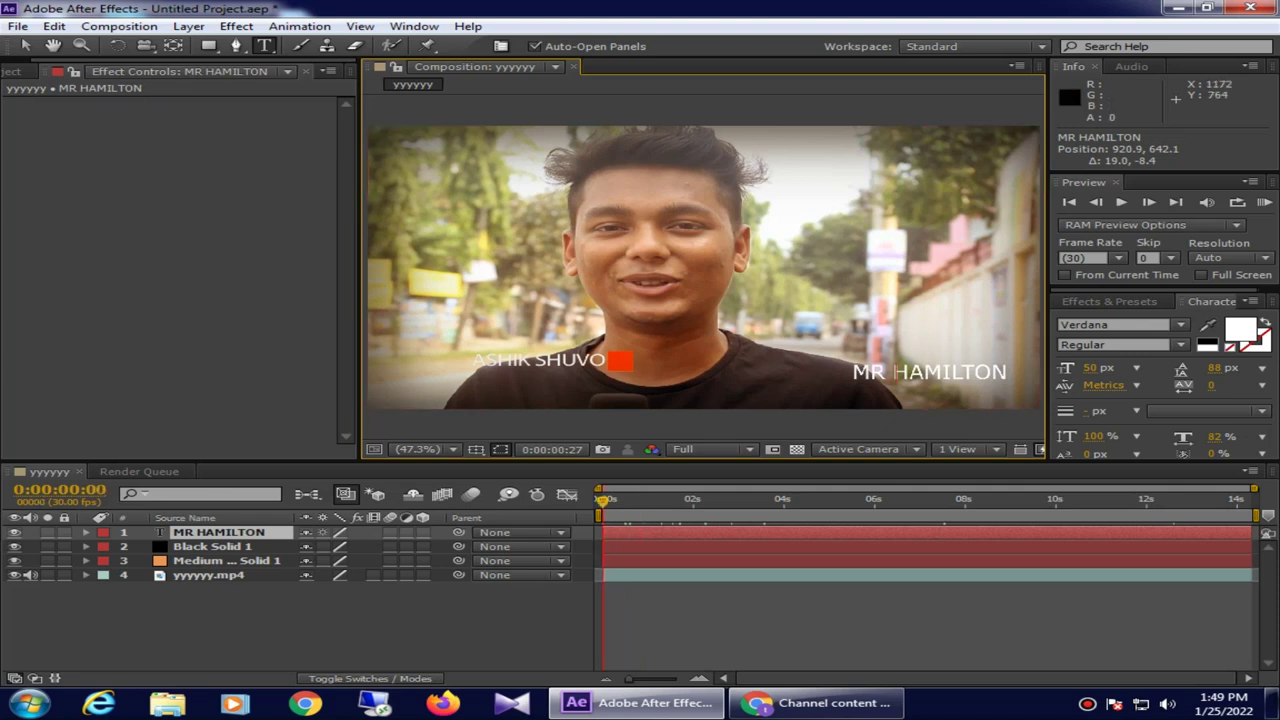
pyautogui.press('pageup')
pyautogui.press('pageup')
pyautogui.press('pageup')
pyautogui.press('pagedown')
pyautogui.press('pagedown')
pyautogui.press('capslock')
pyautogui.press('pagedown')
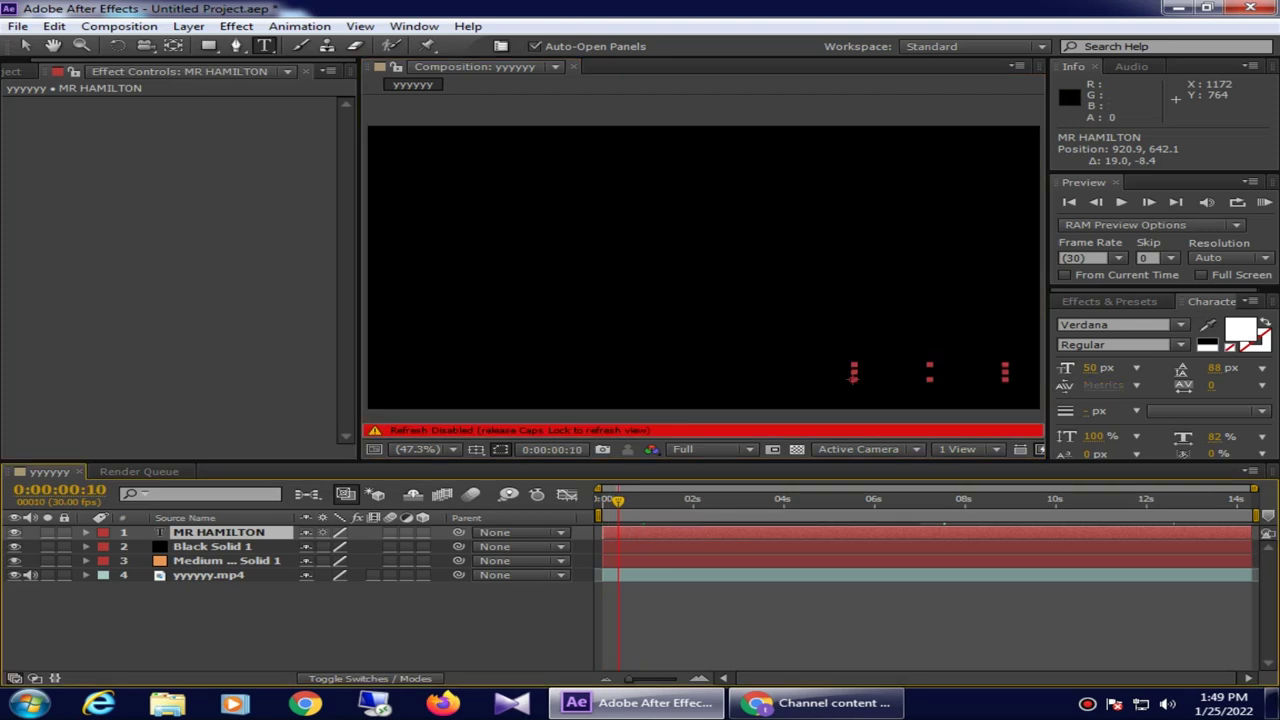
pyautogui.press('capslock')
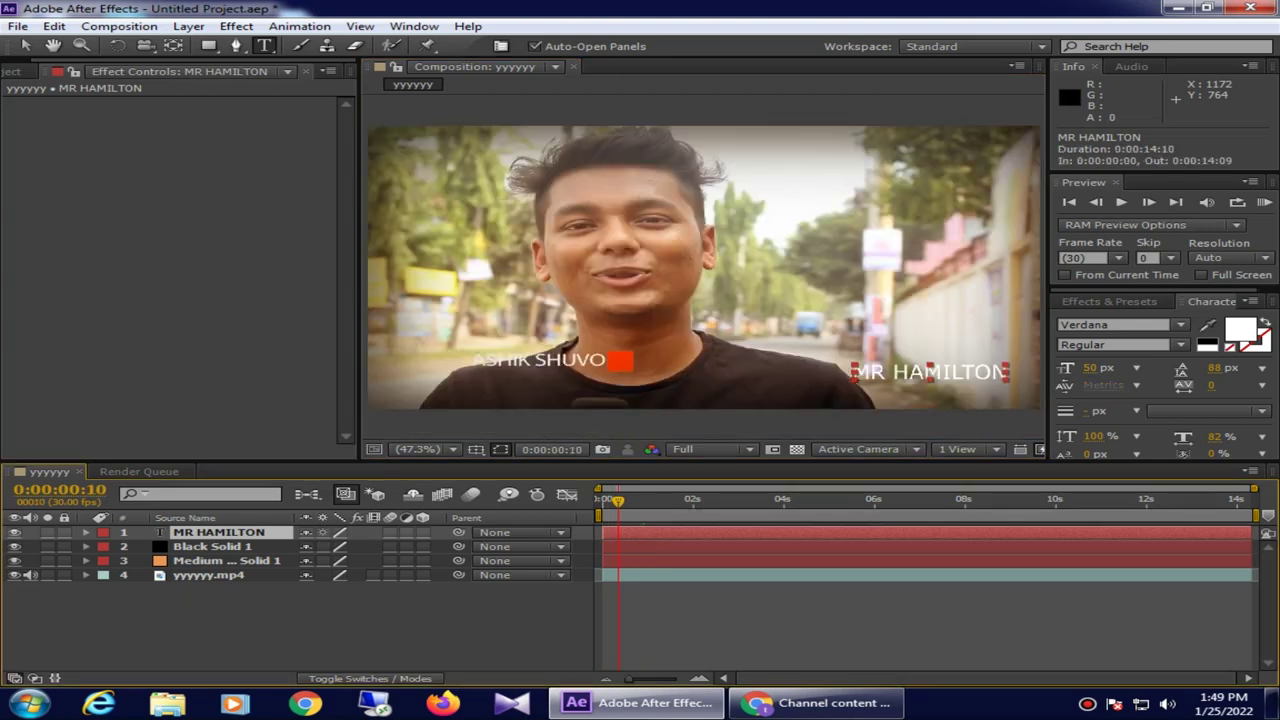
pyautogui.click(86, 532)
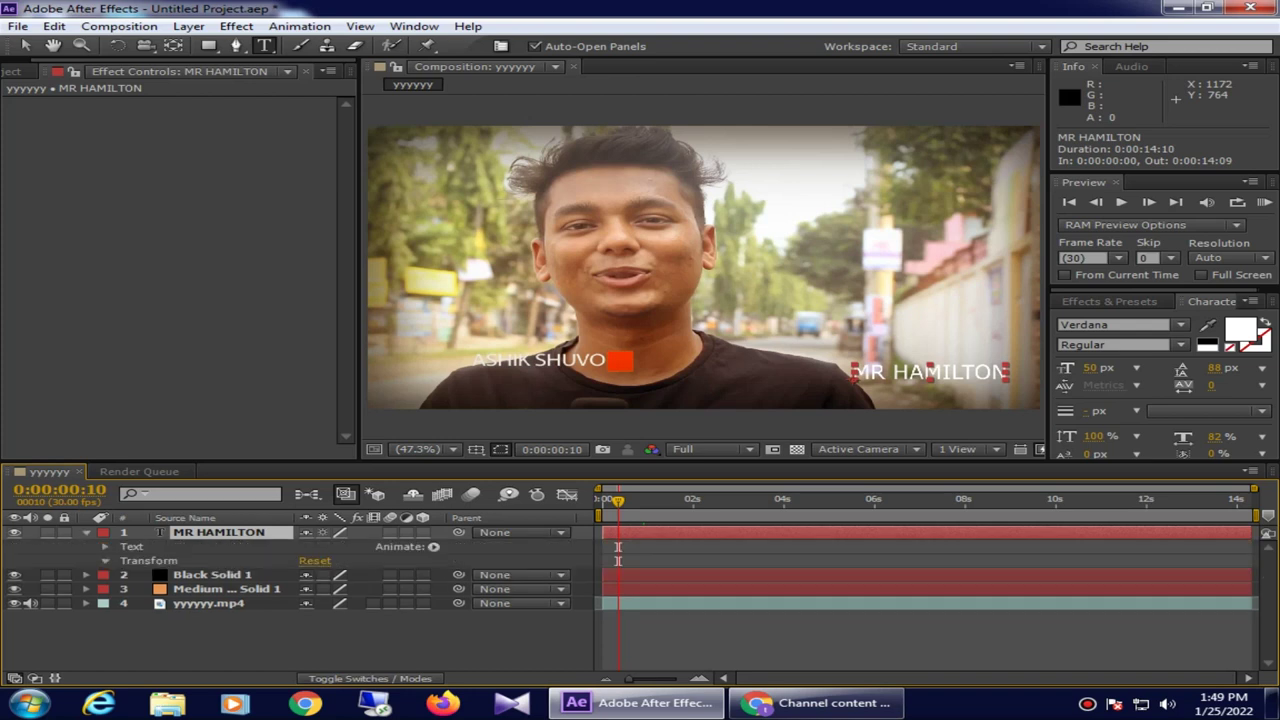
pyautogui.click(105, 560)
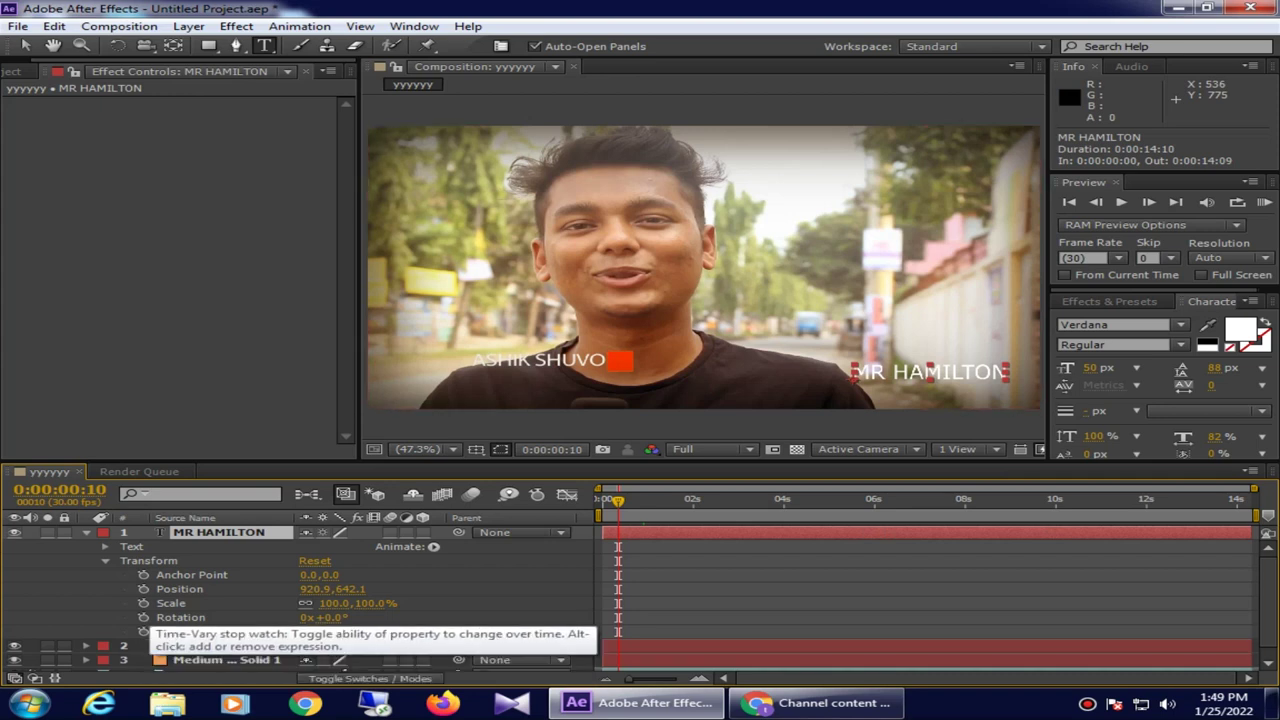
# Step: Keyframe the title's Position at frame 10, with X 1291.9 off-frame at frame 0
pyautogui.click(143, 589)
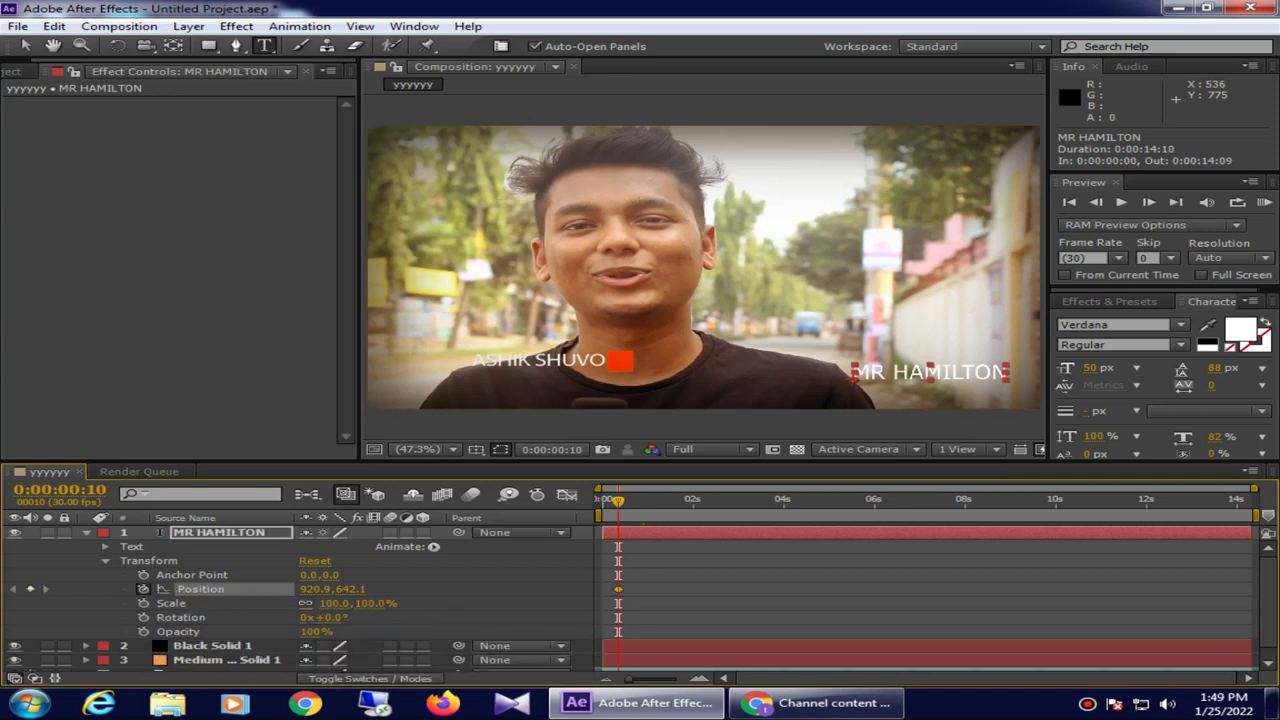
pyautogui.press('pageup')
pyautogui.press('pageup')
pyautogui.press('pageup')
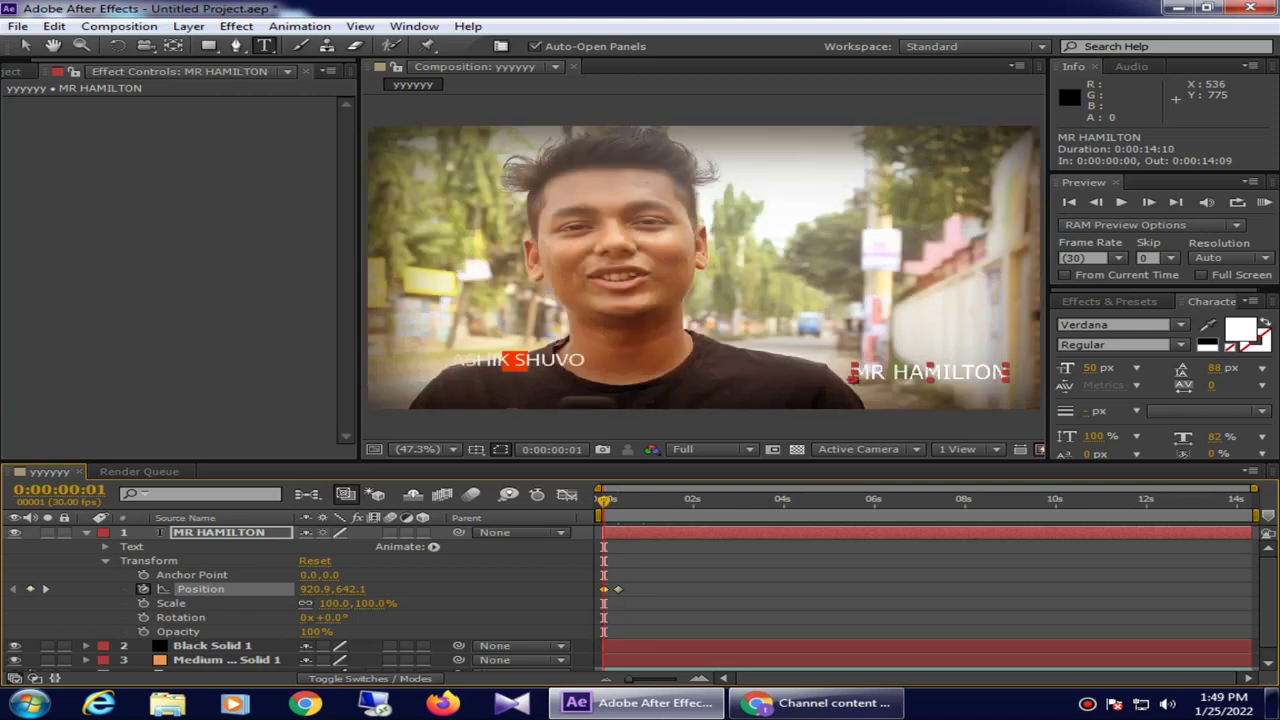
pyautogui.moveTo(313, 589)
pyautogui.mouseDown()
pyautogui.moveTo(715, 589)
pyautogui.moveTo(654, 589)
pyautogui.mouseUp()
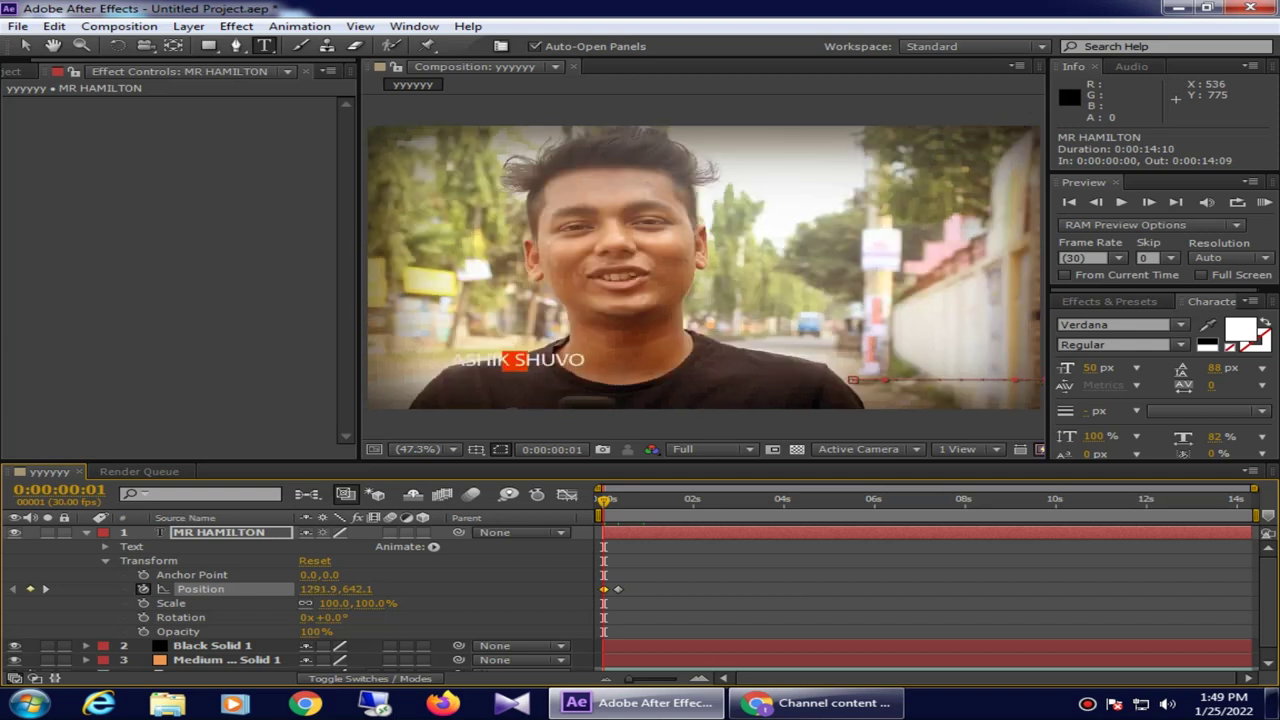
pyautogui.press('pagedown')
pyautogui.press('pagedown')
pyautogui.press('pagedown')
pyautogui.press('pagedown')
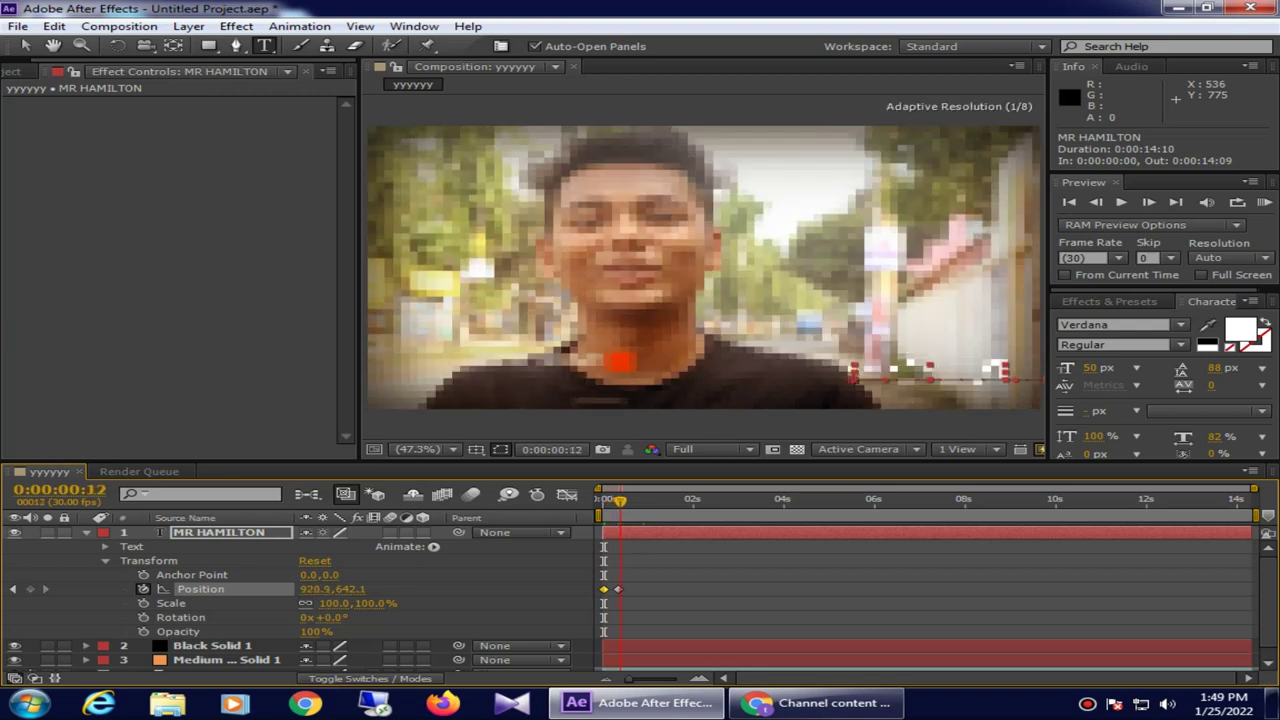
# Step: Hold Position at 1:21, slide the title out to X 1289.9 at 2:00, and preview
pyautogui.press('space')
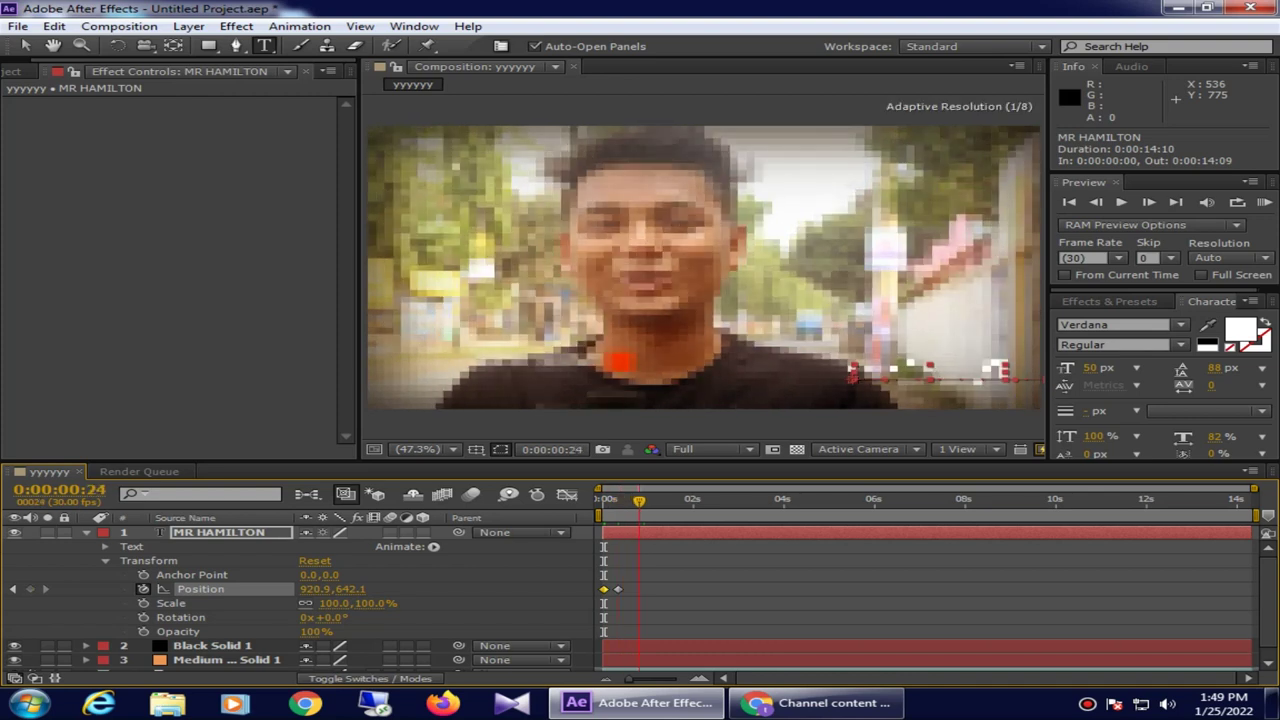
pyautogui.press('space')
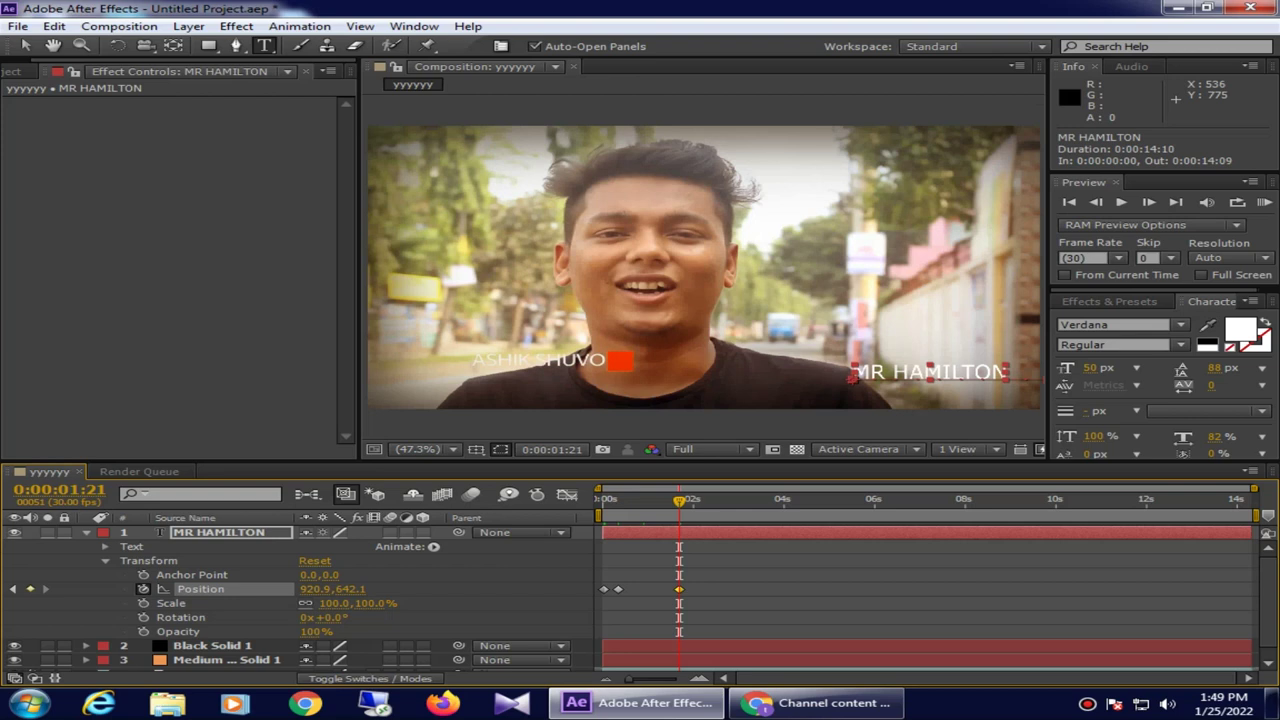
pyautogui.press('space')
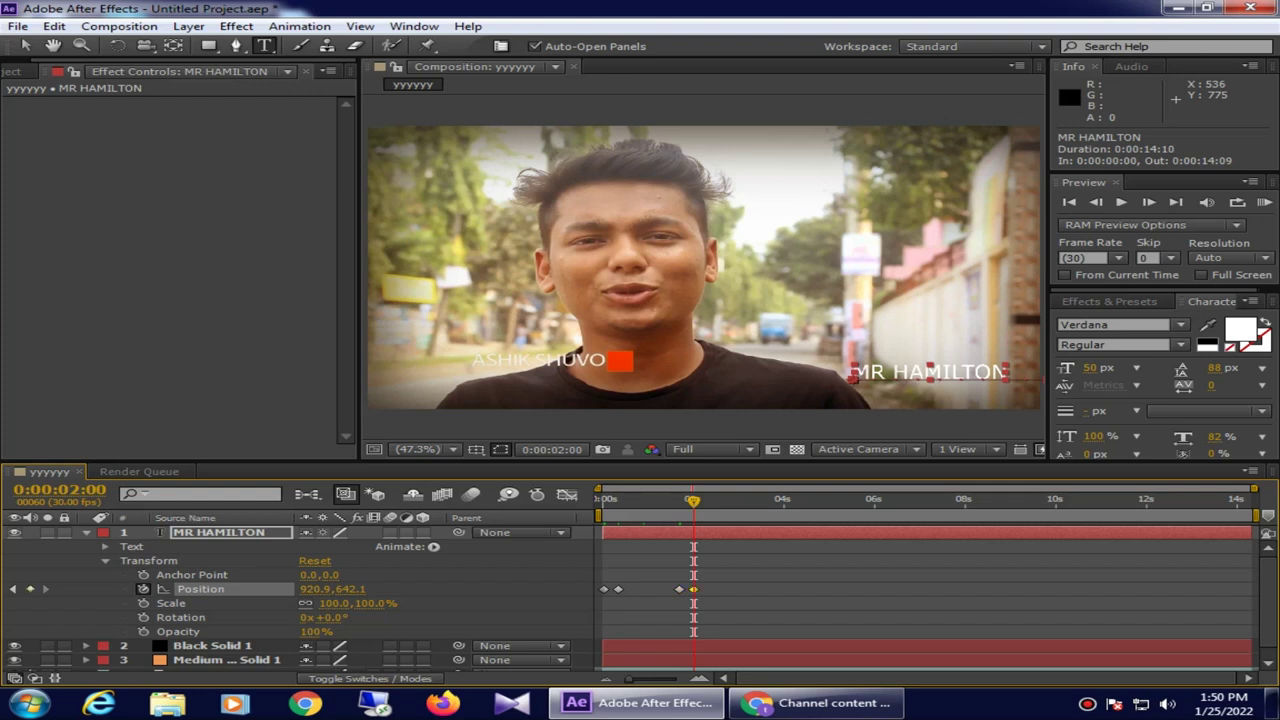
pyautogui.hotkey('shift', 'Right')
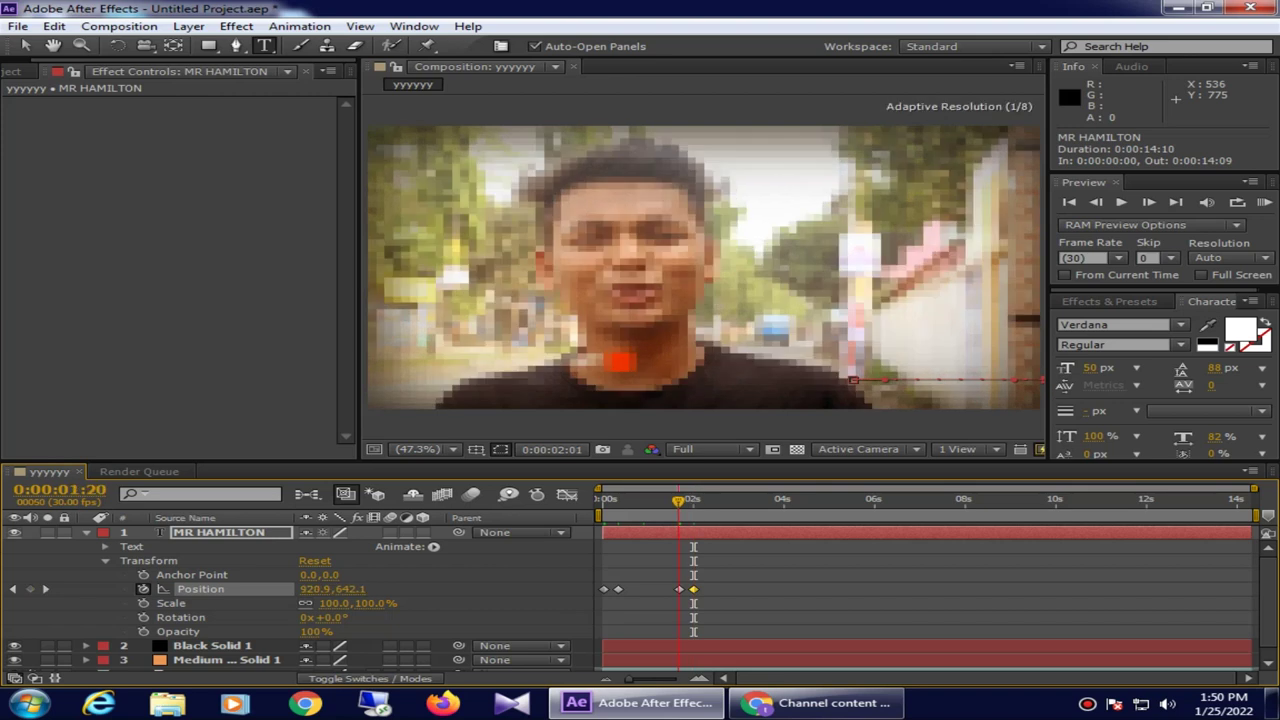
pyautogui.press('Home')
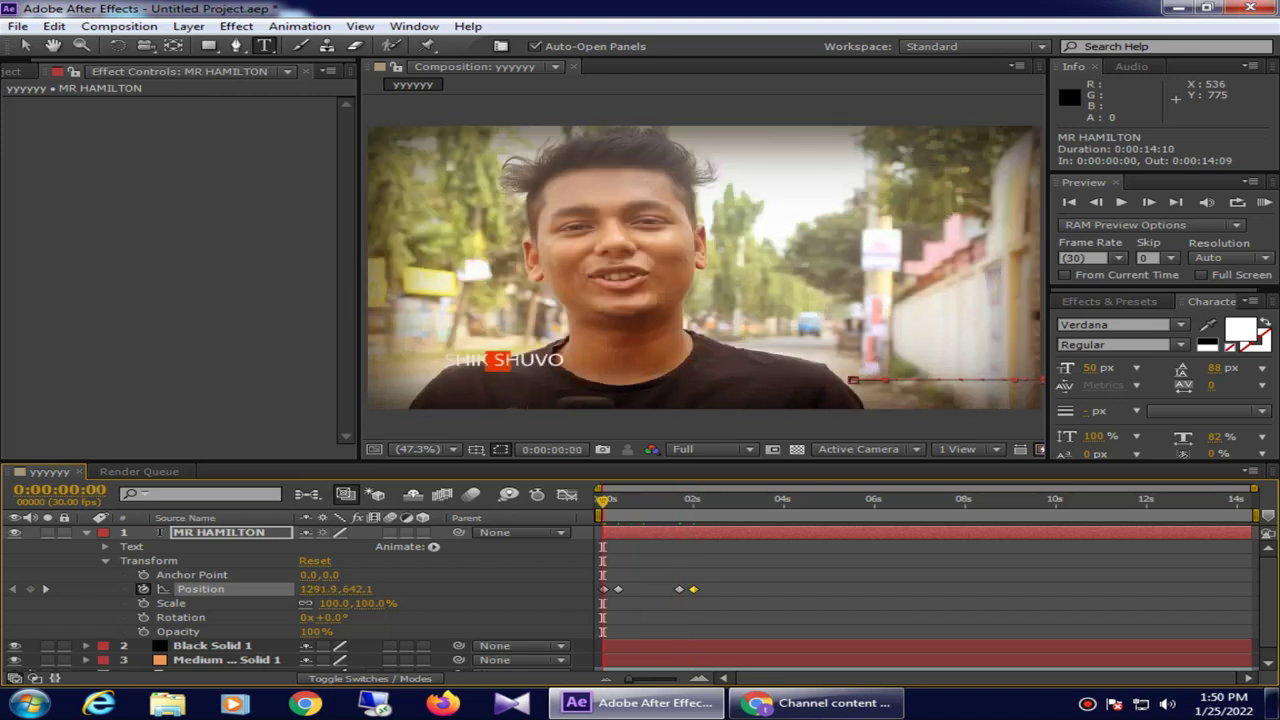
pyautogui.press('KP_0')
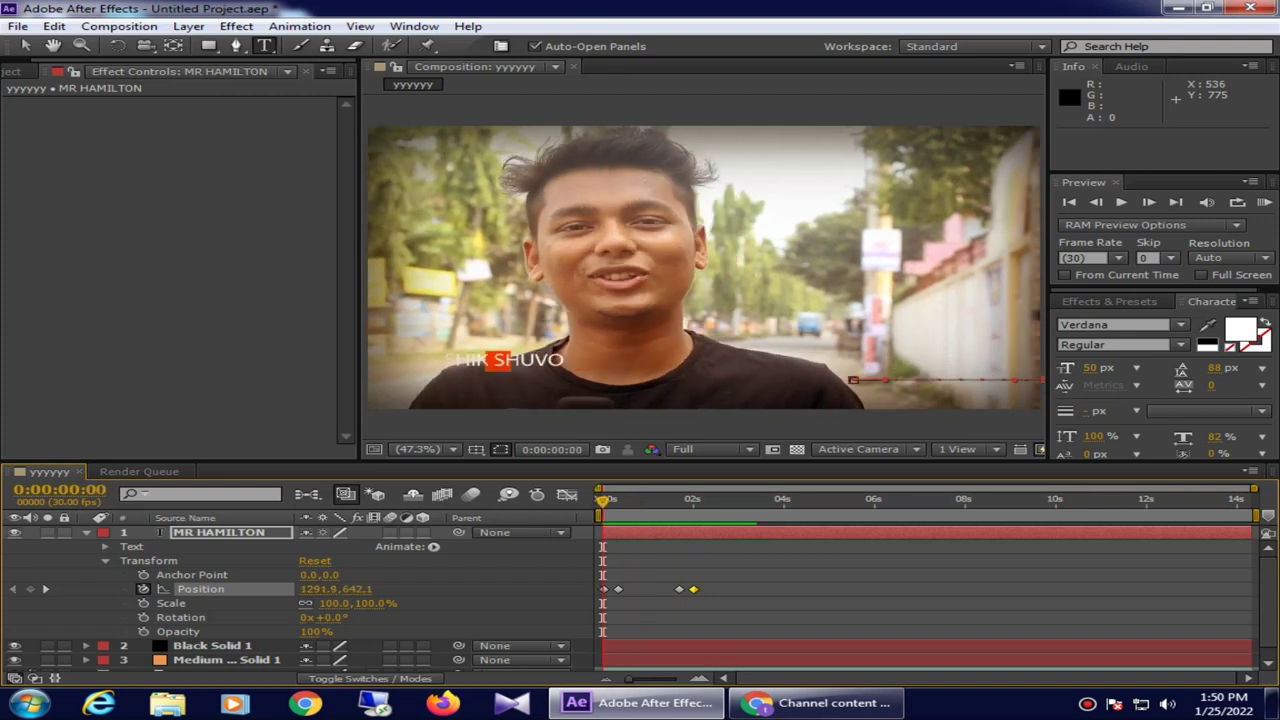
pyautogui.click(86, 532)
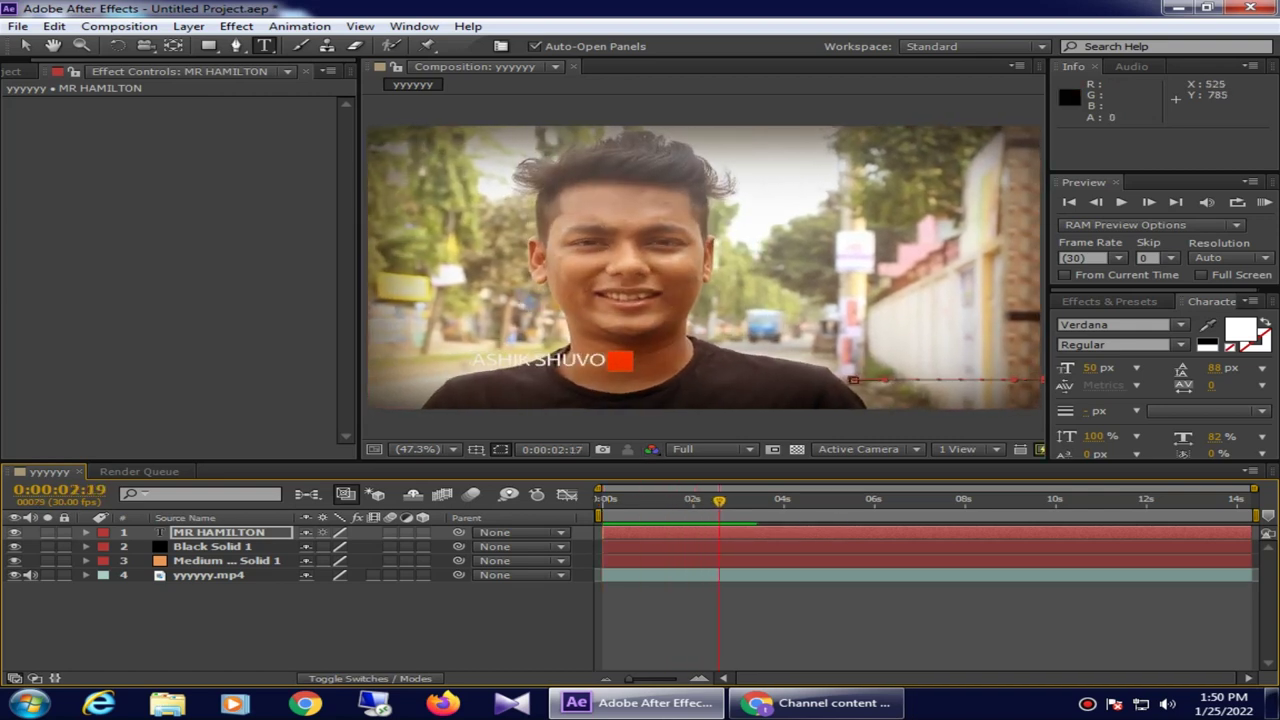
# Step: Create a new pure red (FF0000) solid layer
pyautogui.press('space')
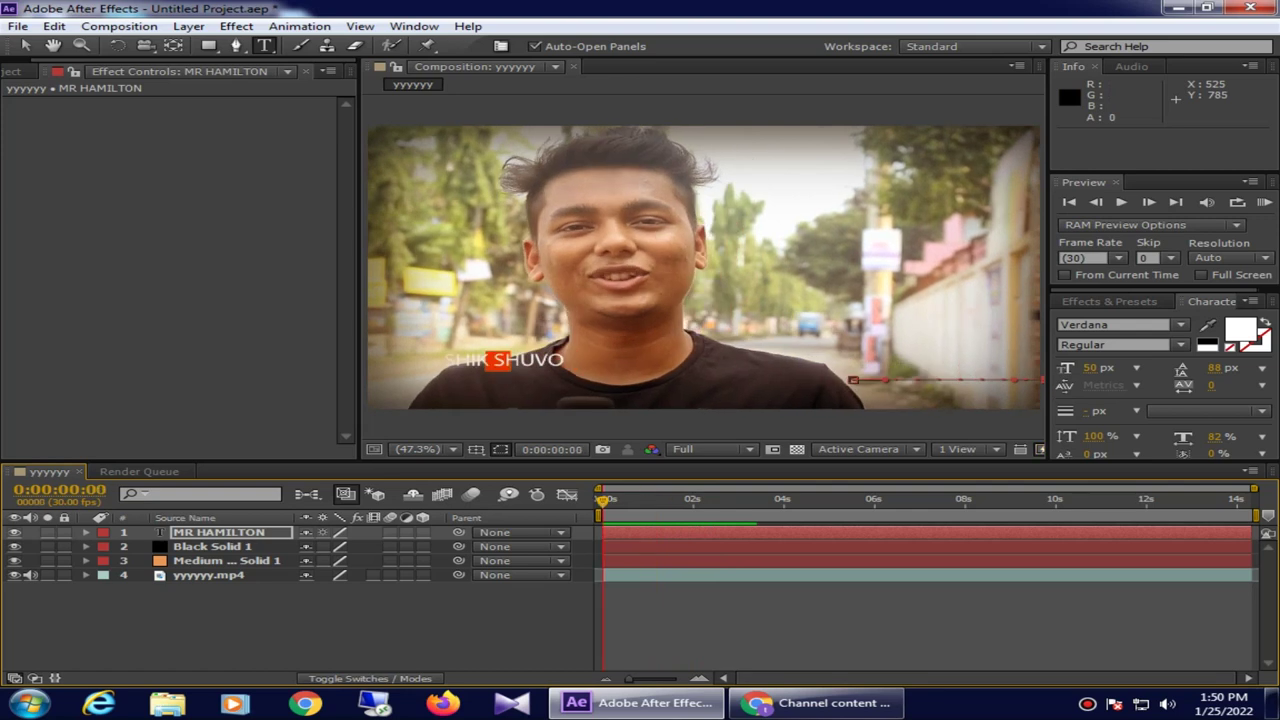
pyautogui.rightClick(669, 440)
pyautogui.moveTo(740, 450)
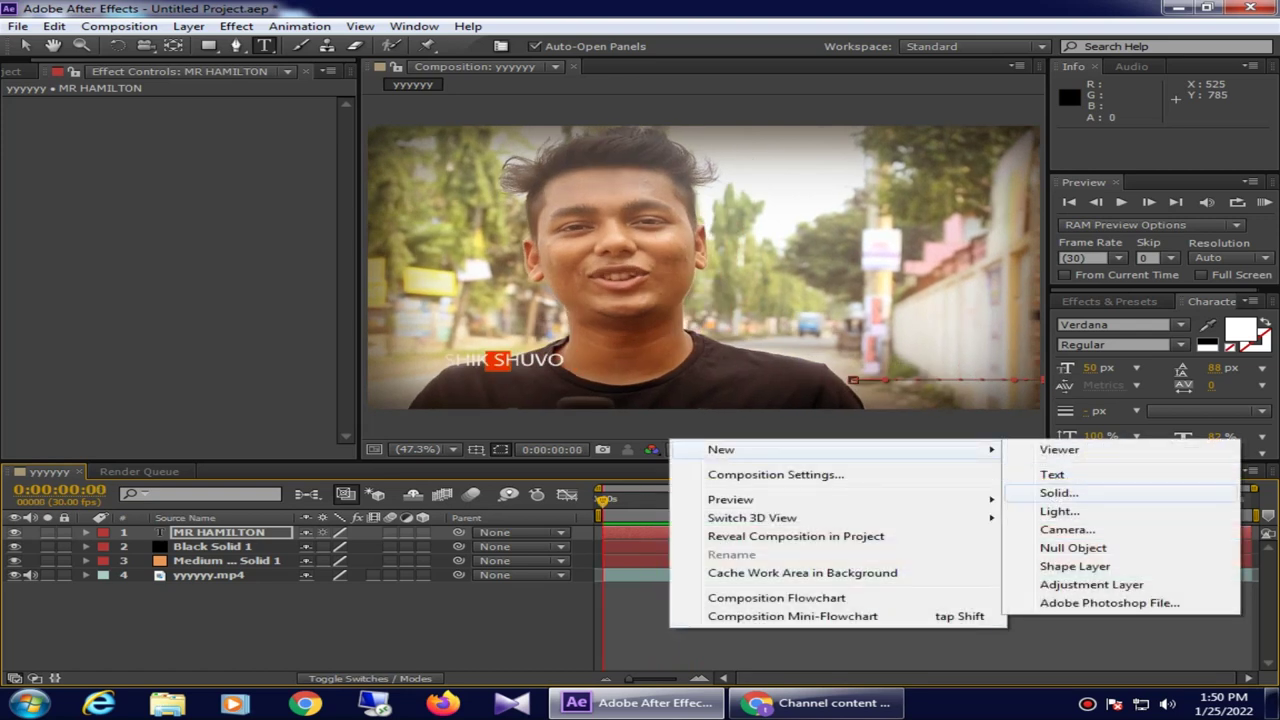
pyautogui.click(1058, 493)
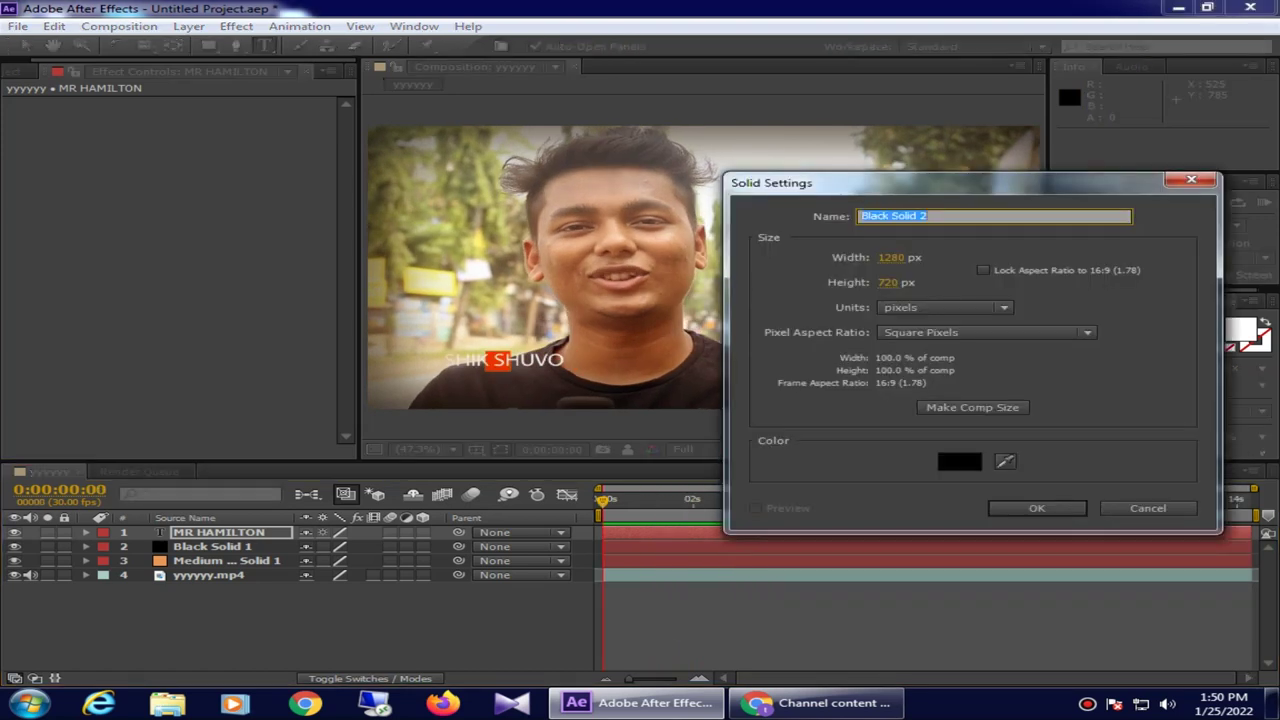
pyautogui.click(960, 461)
pyautogui.click(952, 300)
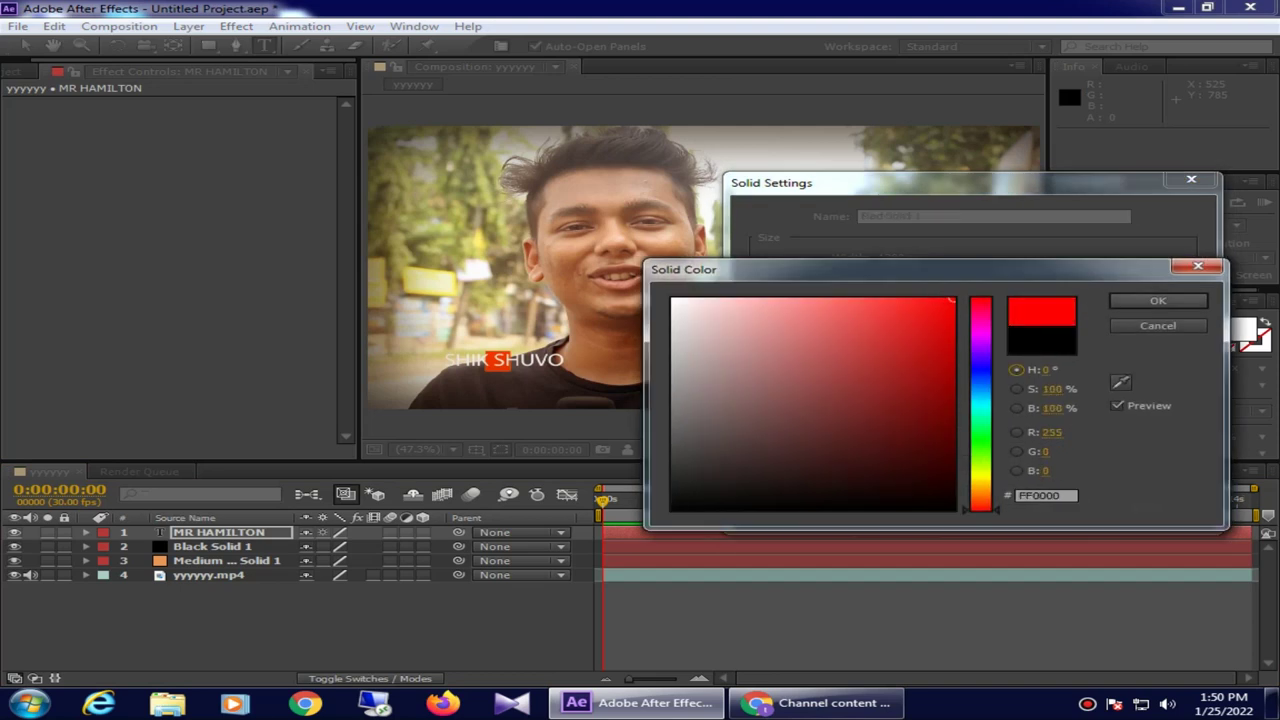
pyautogui.click(1158, 300)
pyautogui.click(1037, 506)
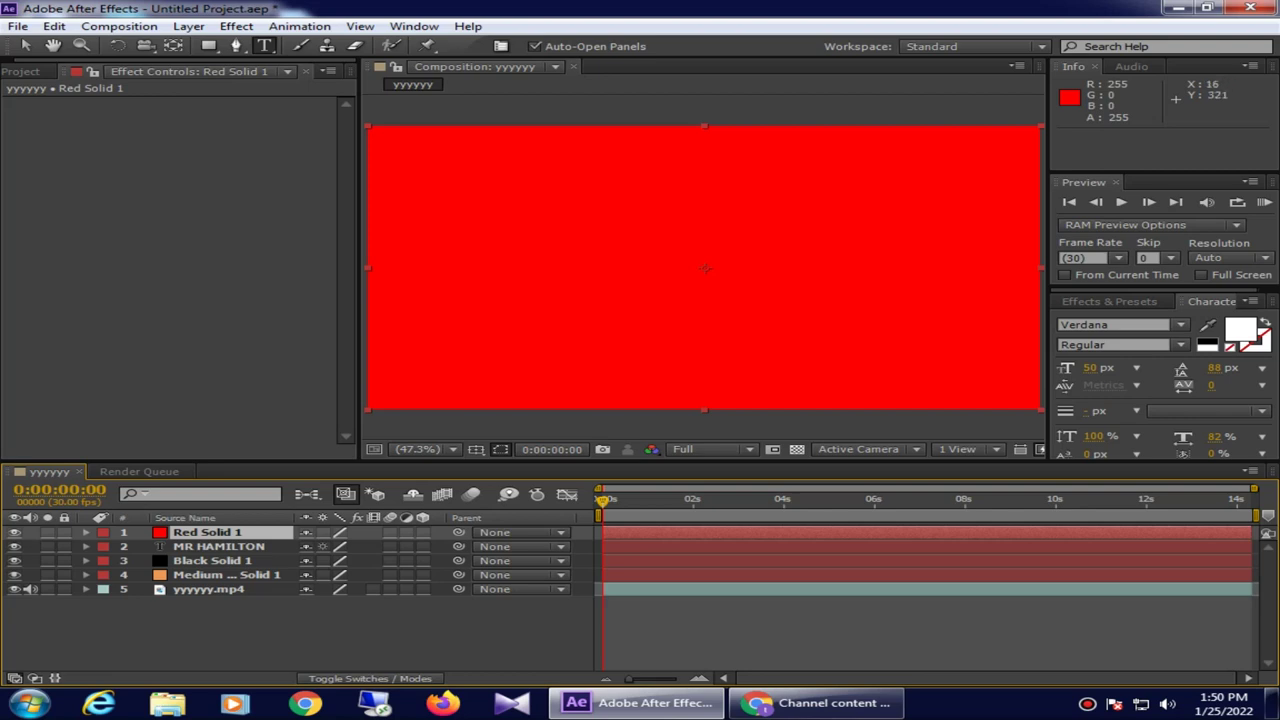
# Step: Scale the red solid into a thin bar and place it at the lower right
pyautogui.press('v')
pyautogui.moveTo(368, 268); pyautogui.dragTo(647, 268)
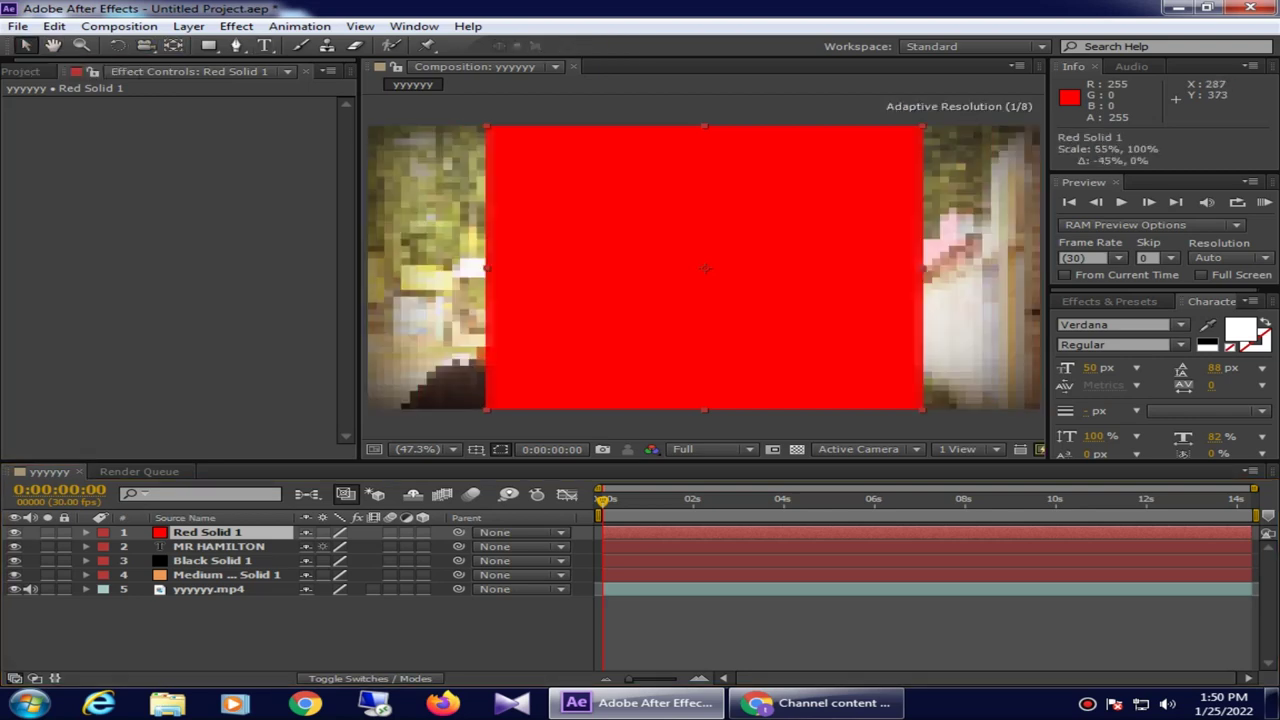
pyautogui.moveTo(705, 126); pyautogui.dragTo(705, 250)
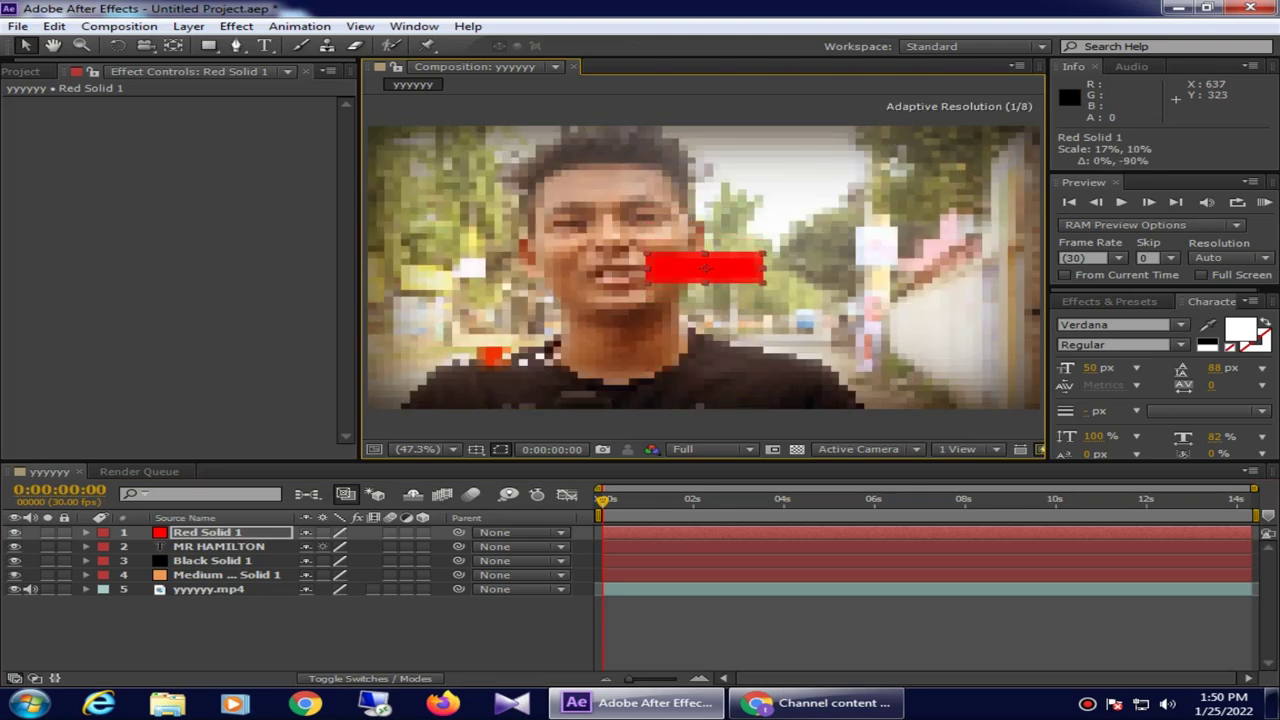
pyautogui.moveTo(705, 268); pyautogui.dragTo(978, 375)
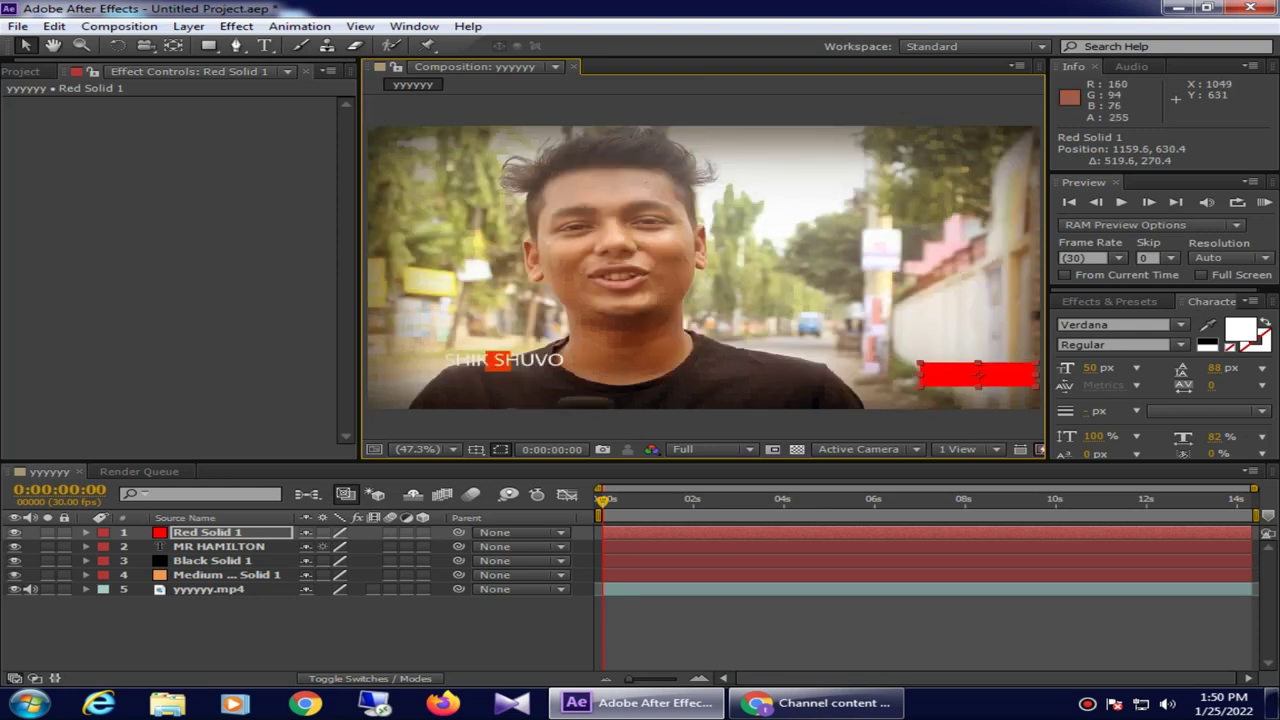
pyautogui.moveTo(918, 374); pyautogui.dragTo(880, 374)
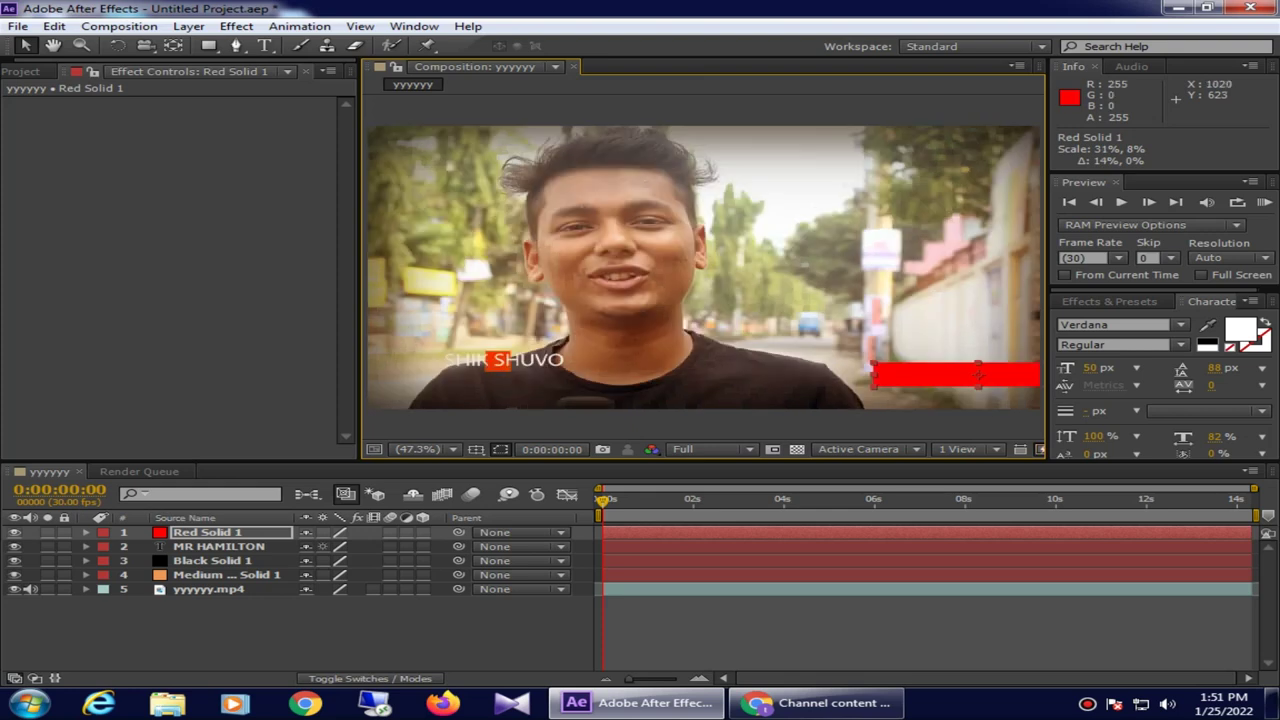
pyautogui.moveTo(978, 375); pyautogui.dragTo(930, 377)
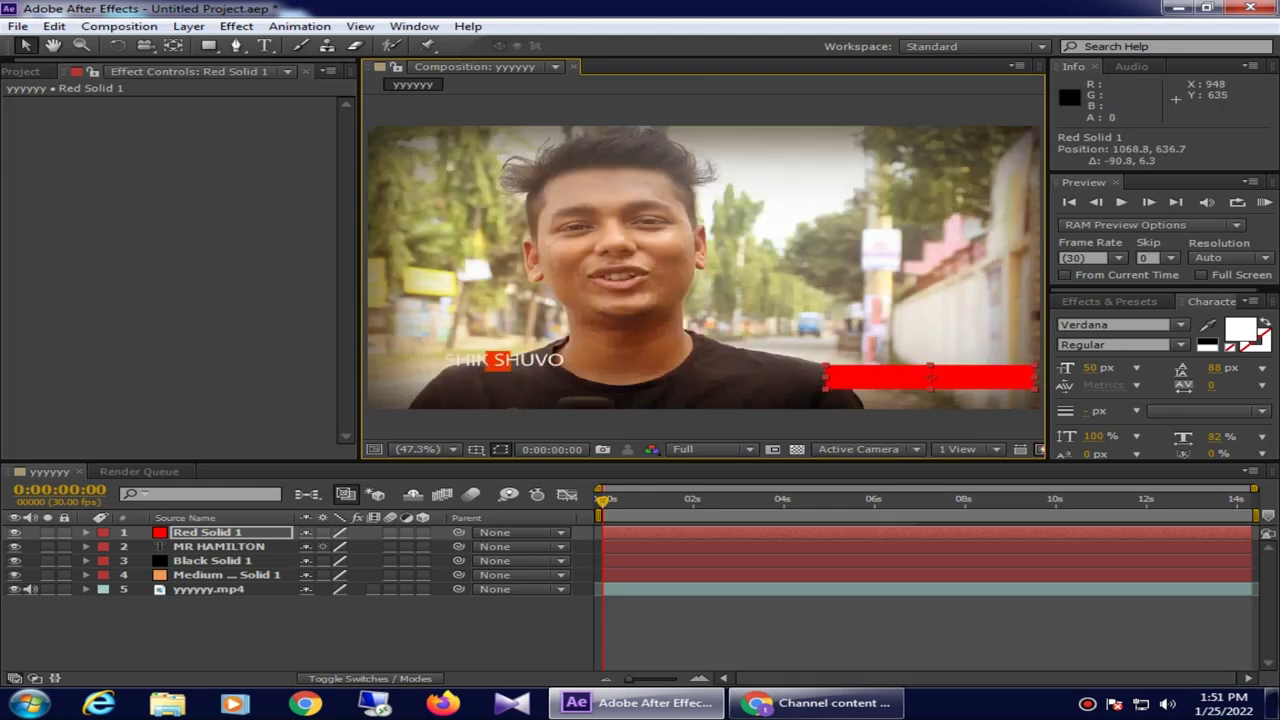
pyautogui.press('space')
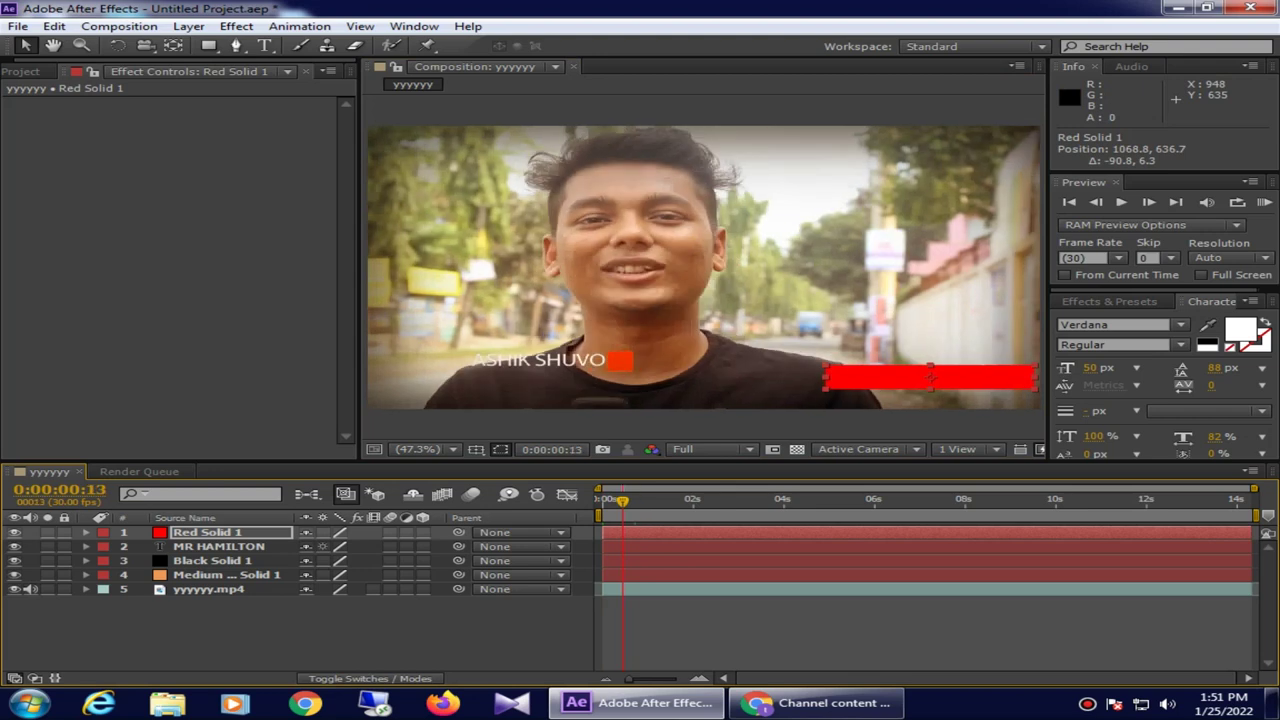
pyautogui.moveTo(930, 377)
pyautogui.mouseDown()
pyautogui.moveTo(922, 328)
pyautogui.moveTo(922, 371)
pyautogui.mouseUp()
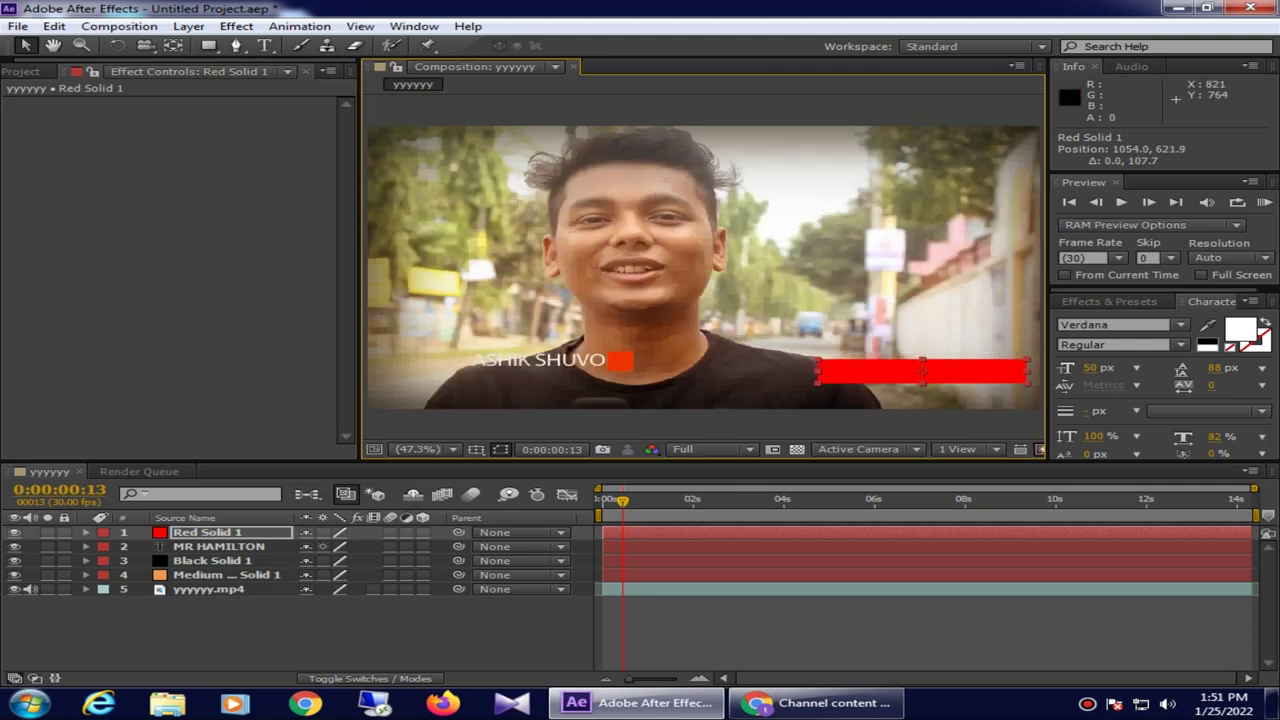
pyautogui.moveTo(622, 498); pyautogui.dragTo(601, 498)
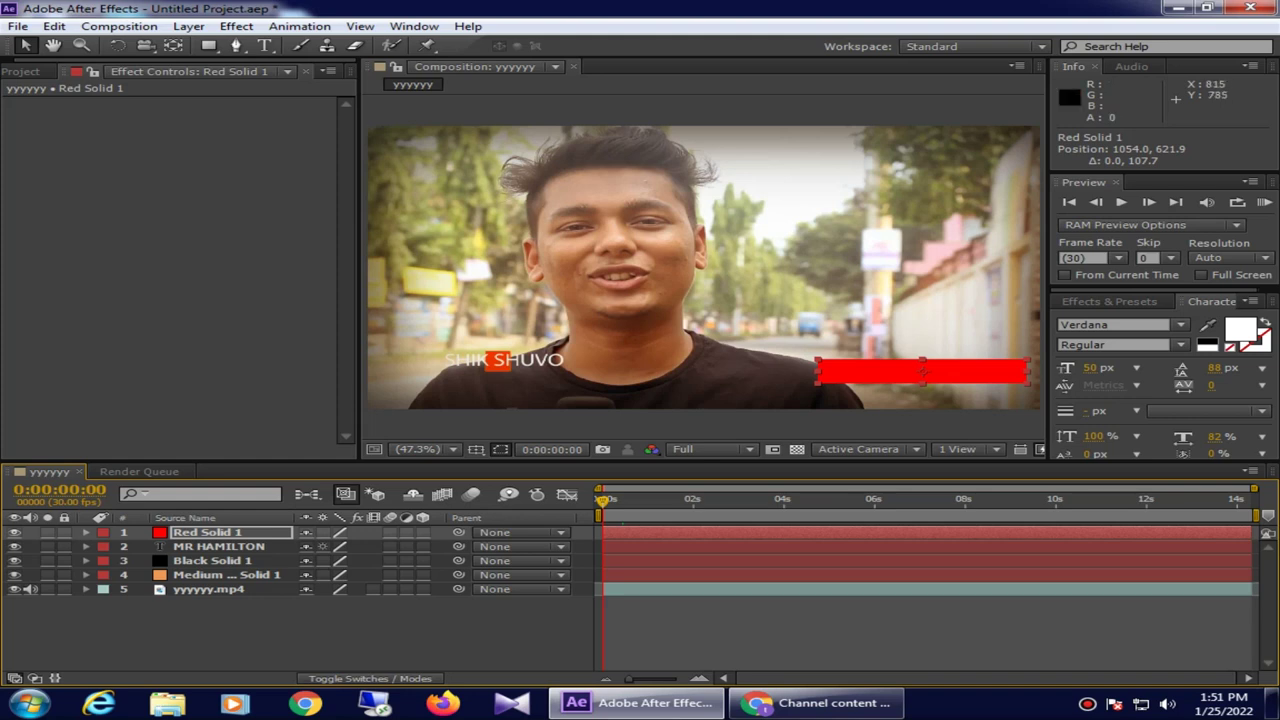
pyautogui.press('Return')
pyautogui.moveTo(626, 532); pyautogui.dragTo(624, 532)
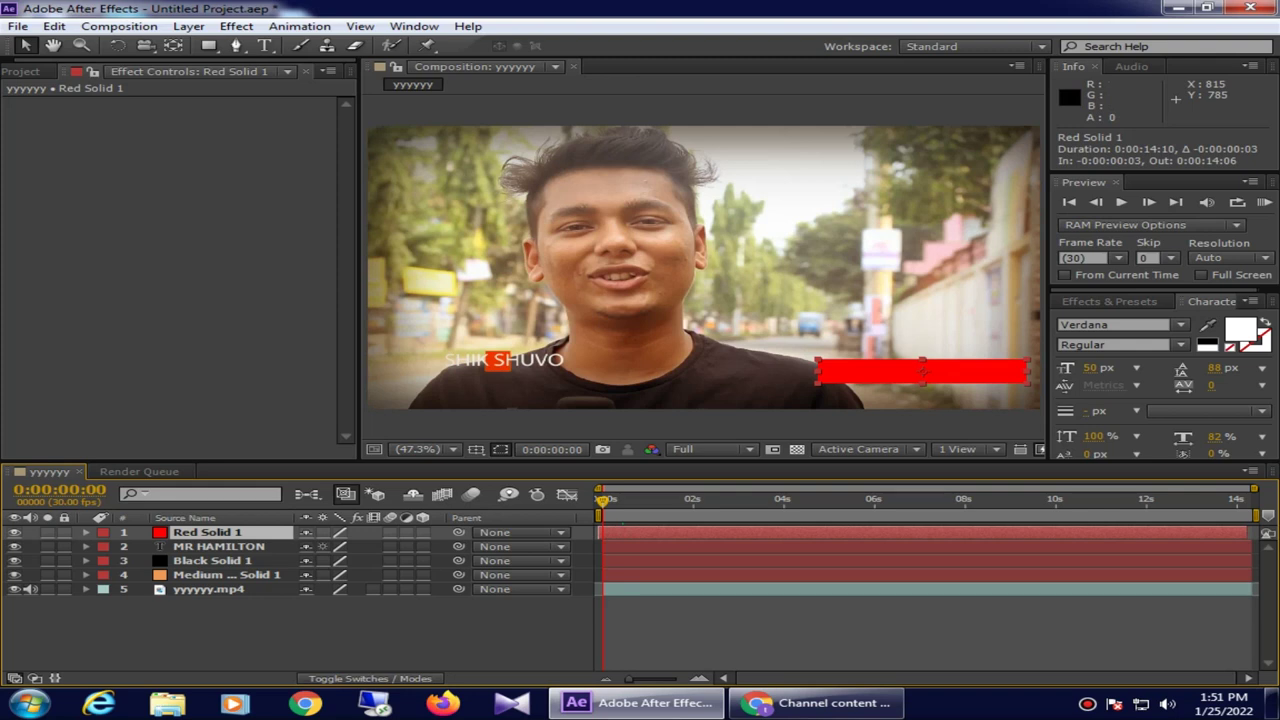
# Step: Move Red Solid 1 below the MR HAMILTON layer in the timeline and preview the result
pyautogui.moveTo(206, 532); pyautogui.dragTo(220, 552)
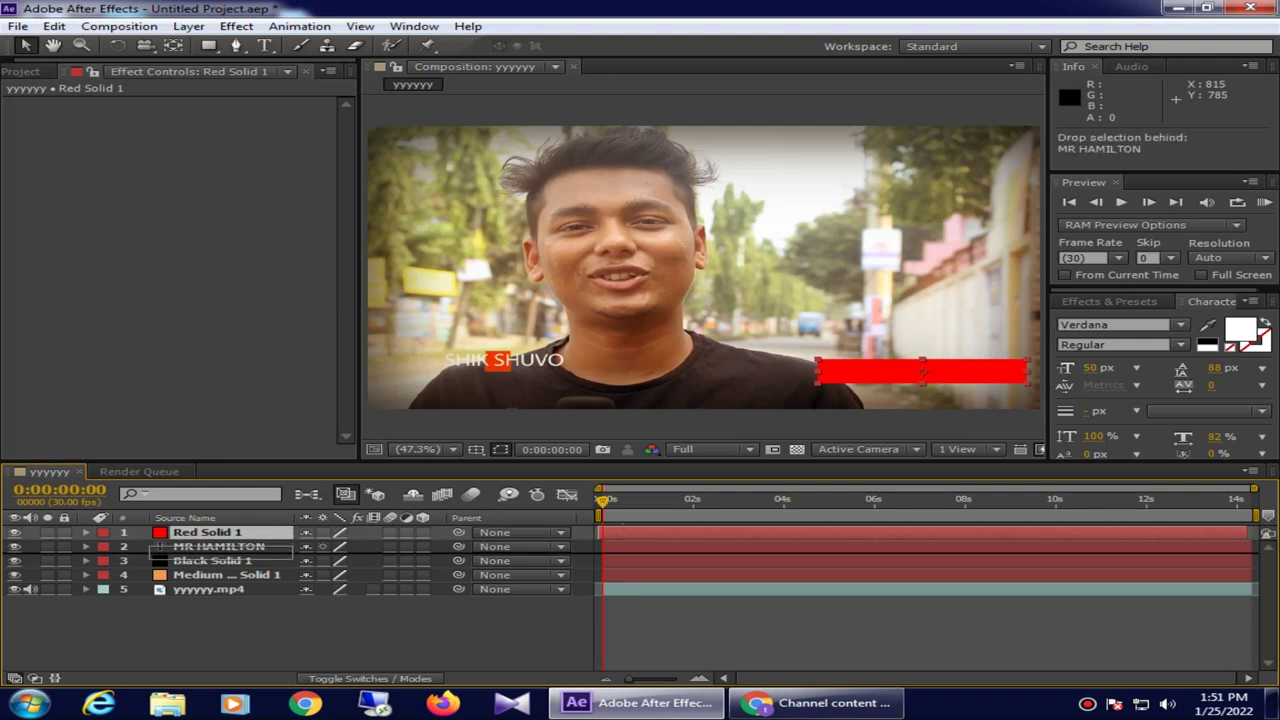
pyautogui.moveTo(220, 550); pyautogui.dragTo(220, 550)
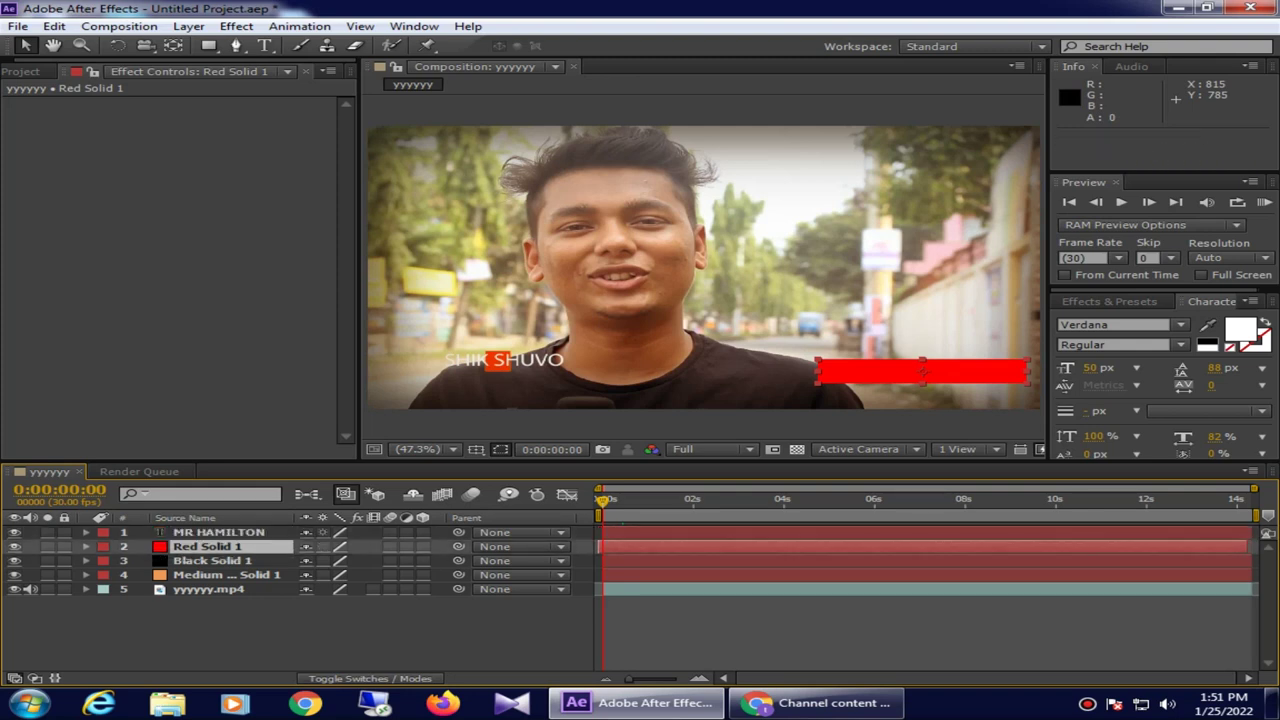
pyautogui.press('space')
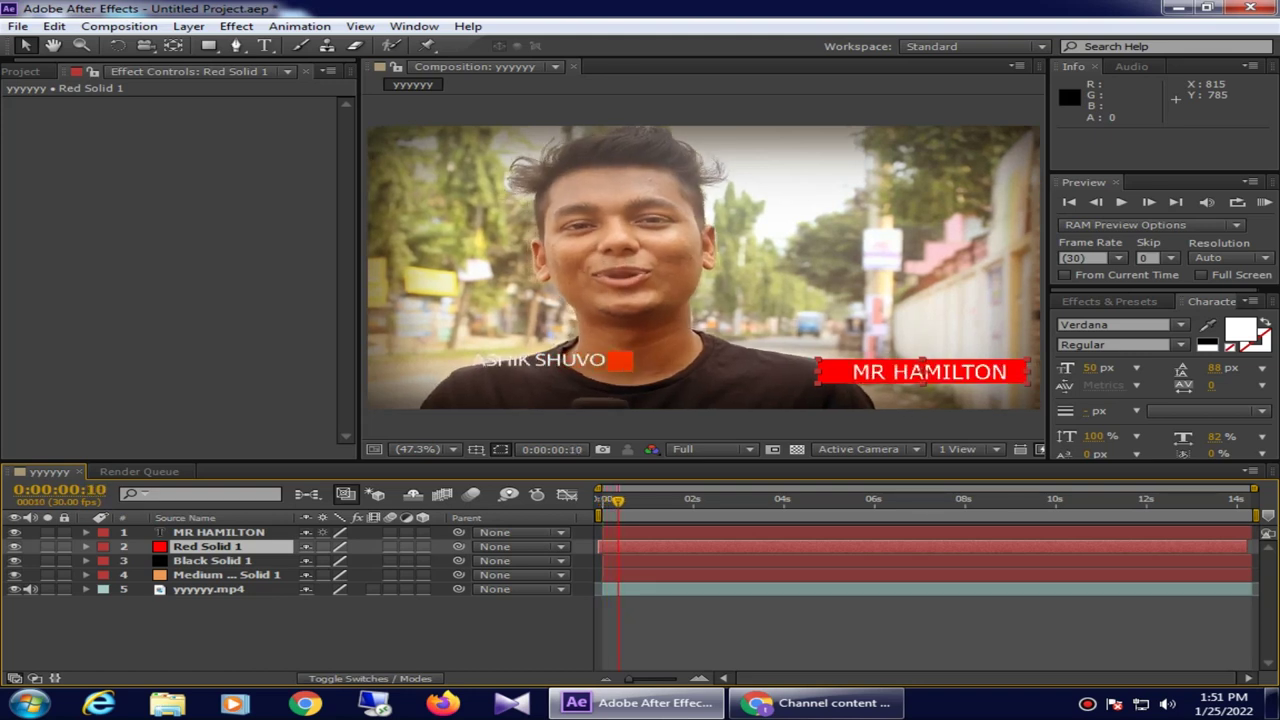
pyautogui.press('space')
pyautogui.press('space')
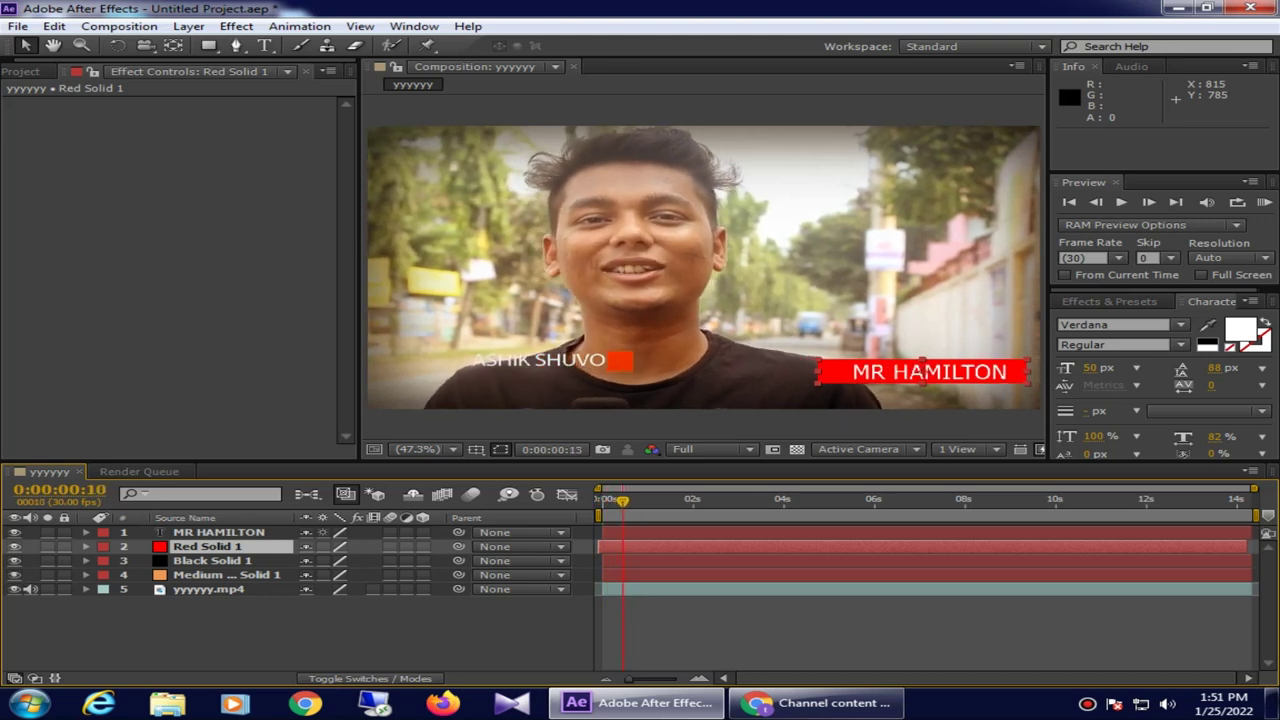
pyautogui.press('space')
pyautogui.press('space')
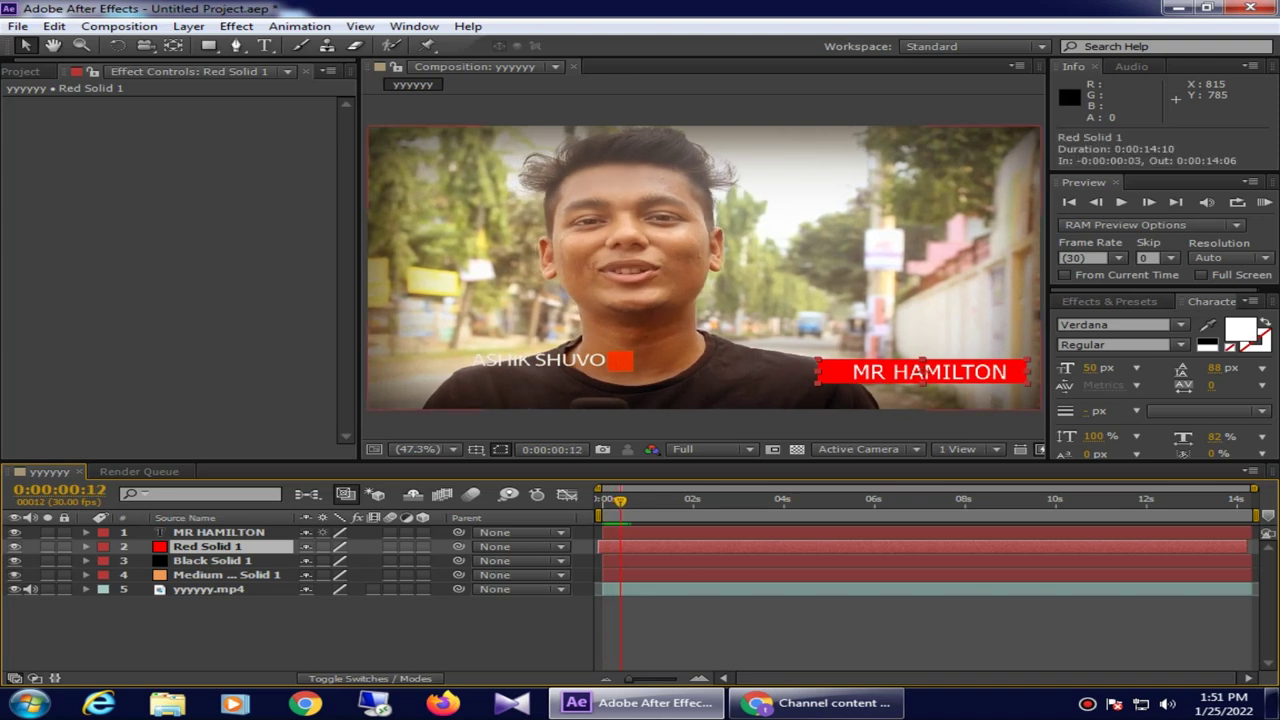
# Step: Open Red Solid 1's Transform and set a Position keyframe at frame 19
pyautogui.click(86, 546)
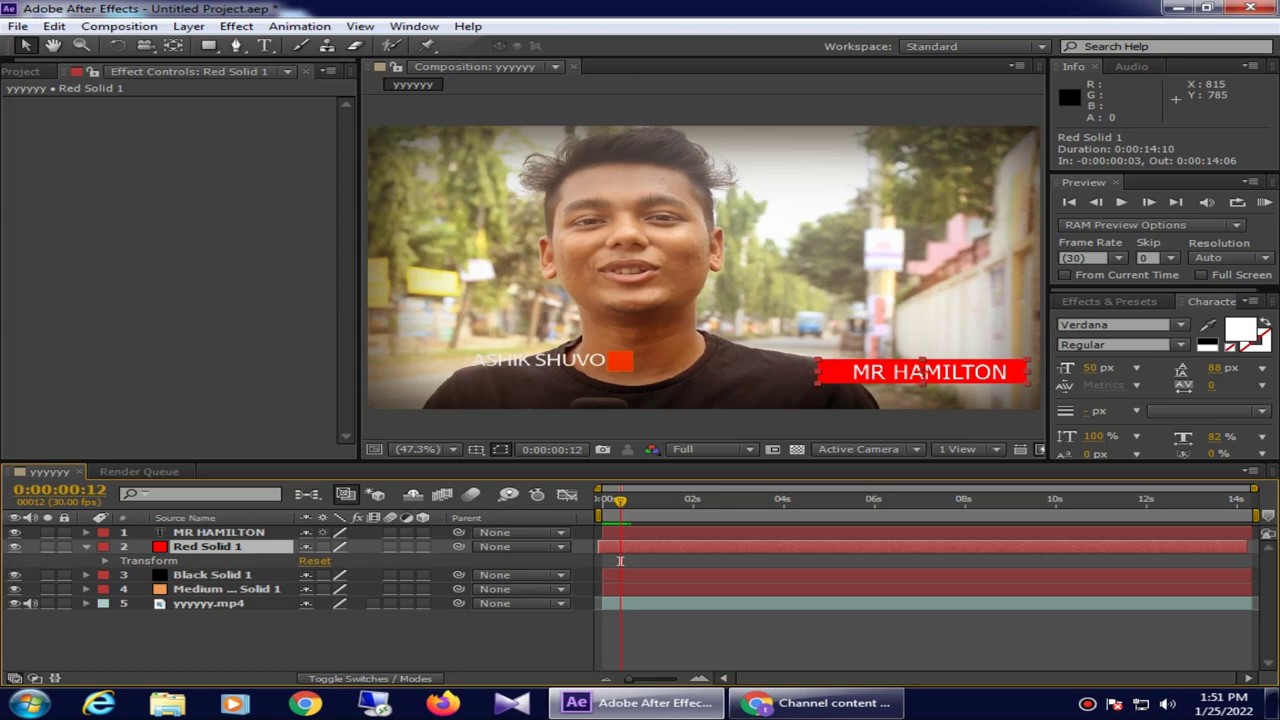
pyautogui.click(105, 560)
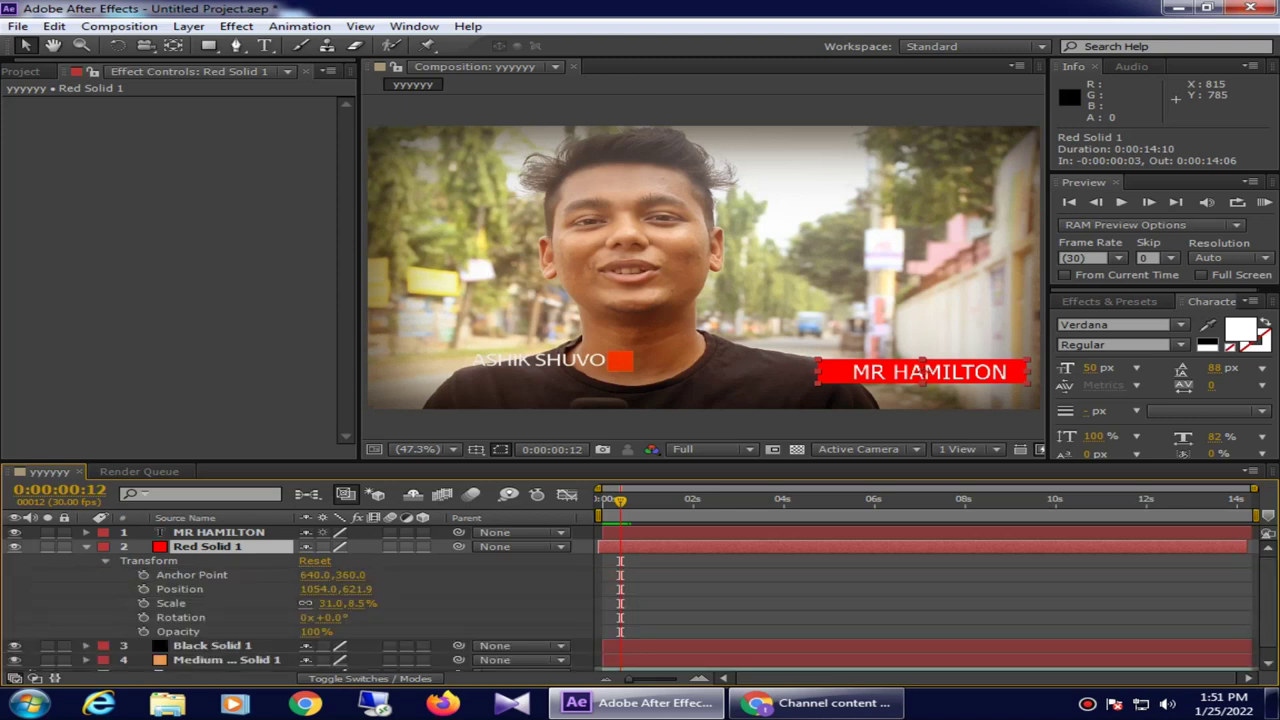
pyautogui.hotkey('alt', 'shift', 'p')
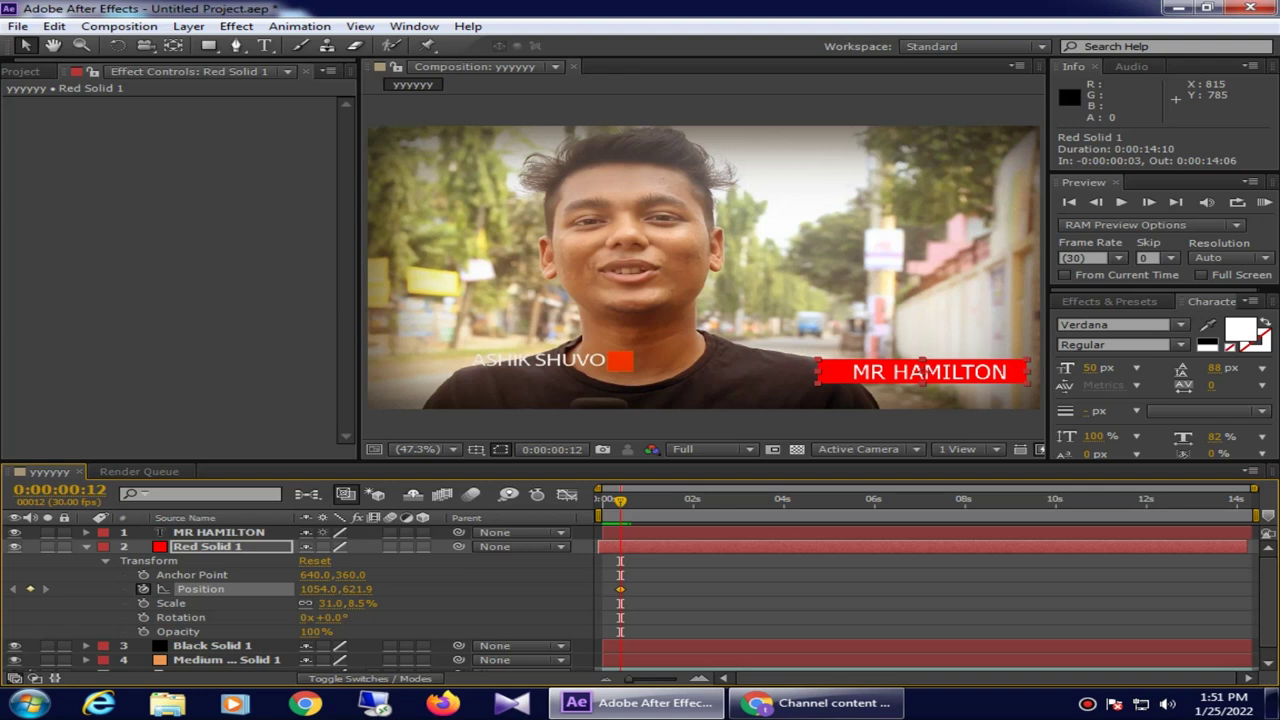
pyautogui.press('pageup')
pyautogui.press('pageup')
pyautogui.press('pageup')
pyautogui.press('pagedown')
pyautogui.press('pagedown')
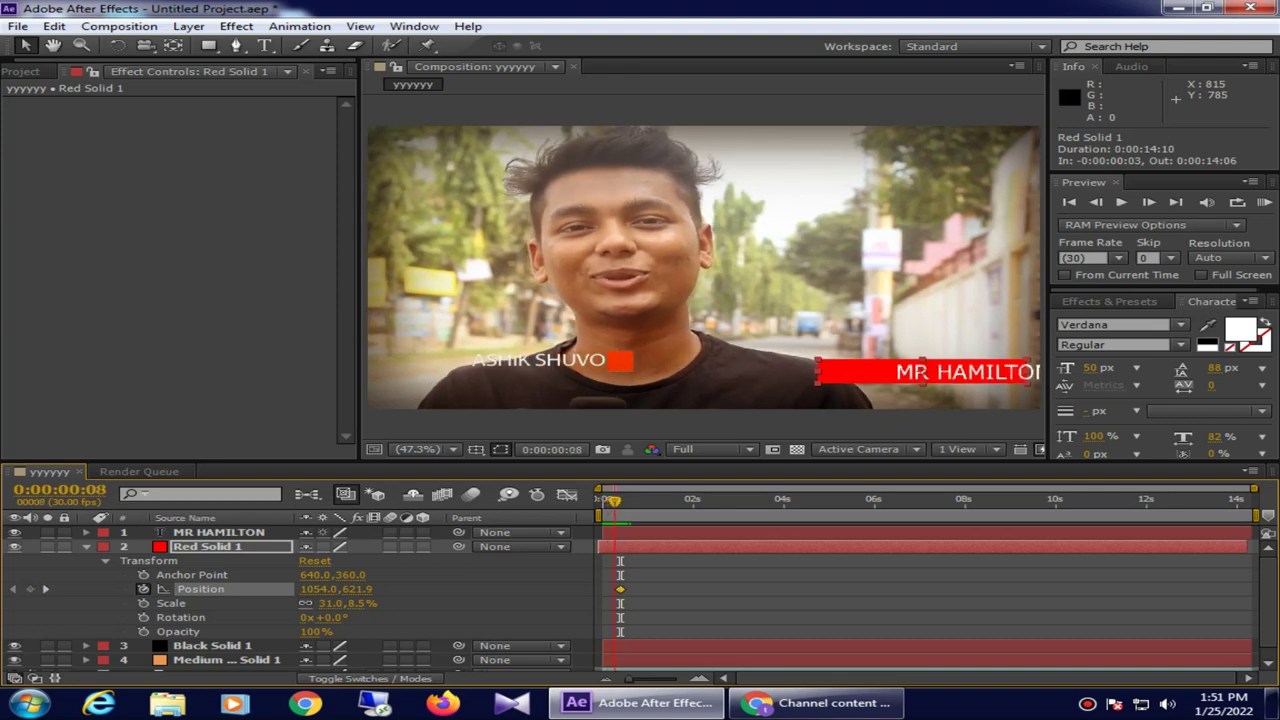
pyautogui.press('pagedown')
pyautogui.press('pagedown')
pyautogui.press('pagedown')
pyautogui.press('pagedown')
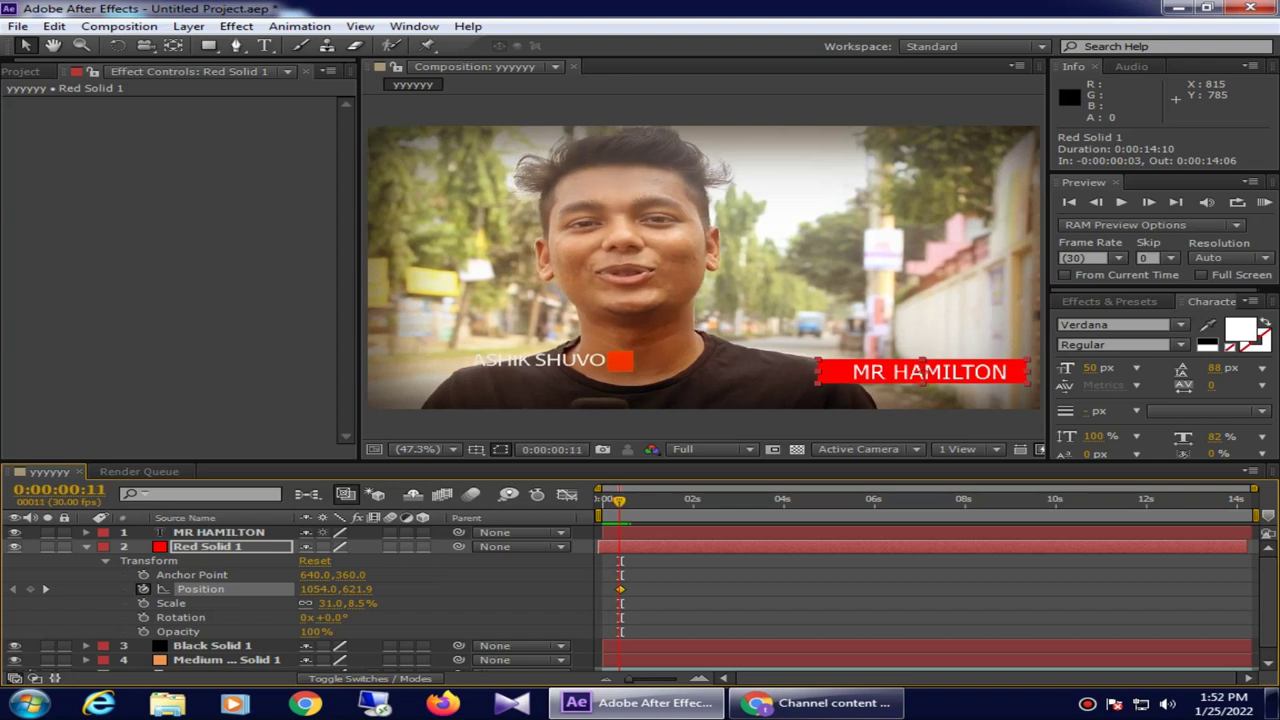
pyautogui.press('pagedown')
pyautogui.press('pagedown')
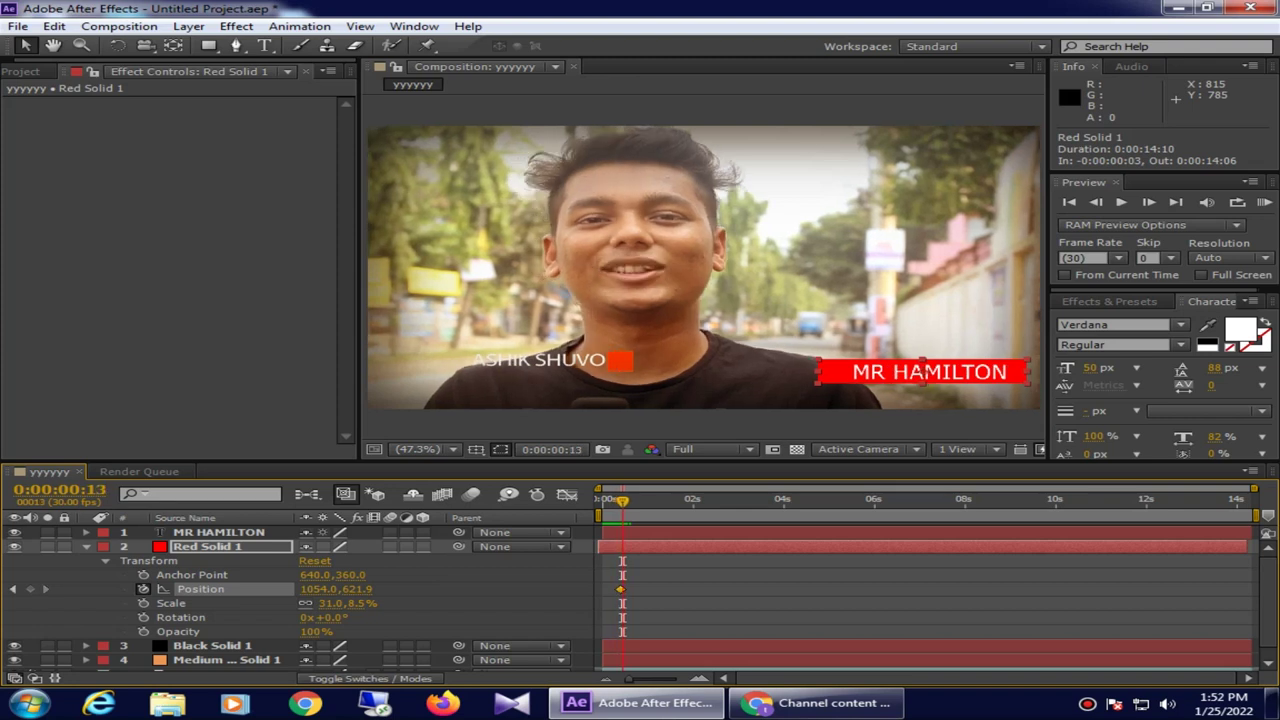
pyautogui.hotkey('alt', 'Right')
pyautogui.hotkey('alt', 'Right')
pyautogui.hotkey('alt', 'Right')
pyautogui.hotkey('alt', 'Right')
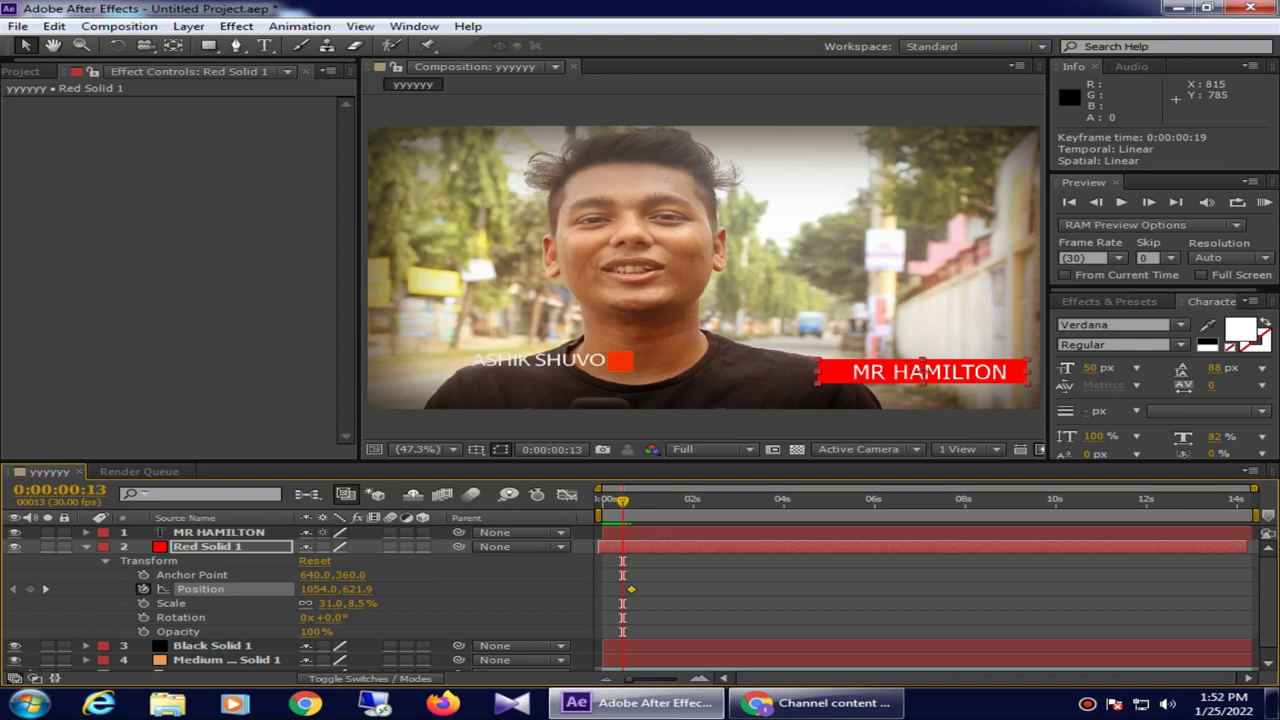
# Step: At frame 8, push the bar off-frame to Position X 1482, then play it back
pyautogui.press('pageup')
pyautogui.press('pageup')
pyautogui.press('pageup')
pyautogui.press('pageup')
pyautogui.press('pageup')
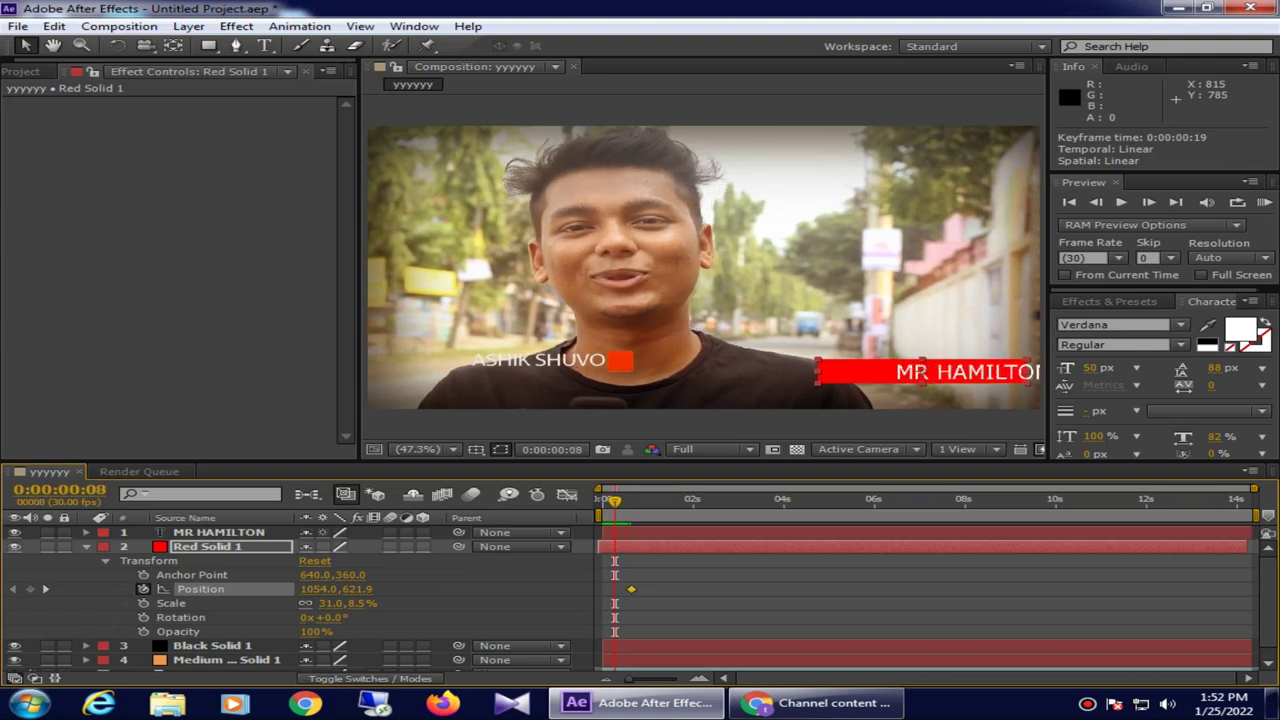
pyautogui.hotkey('ctrl', 'v')
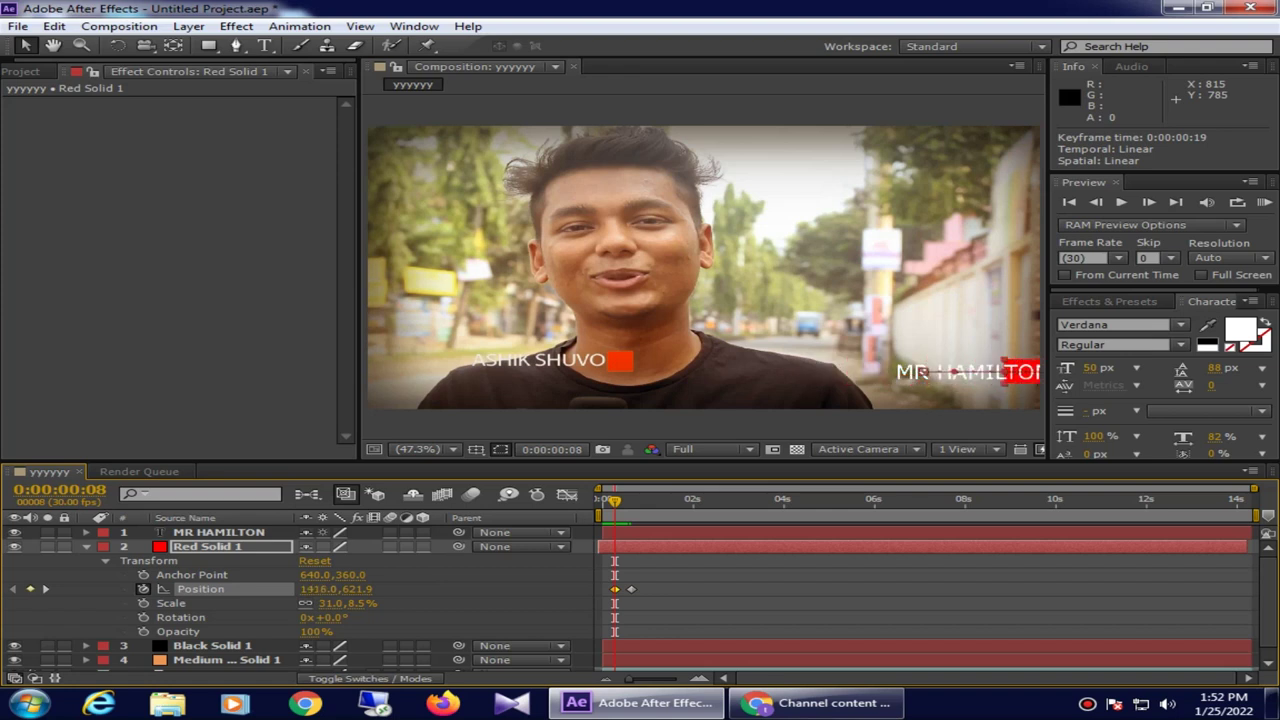
pyautogui.hotkey('shift', 'Right')
pyautogui.hotkey('shift', 'Right')
pyautogui.hotkey('shift', 'Right')
pyautogui.hotkey('shift', 'Right')
pyautogui.hotkey('shift', 'Right')
pyautogui.press('Right')
pyautogui.press('Right')
pyautogui.press('Right')
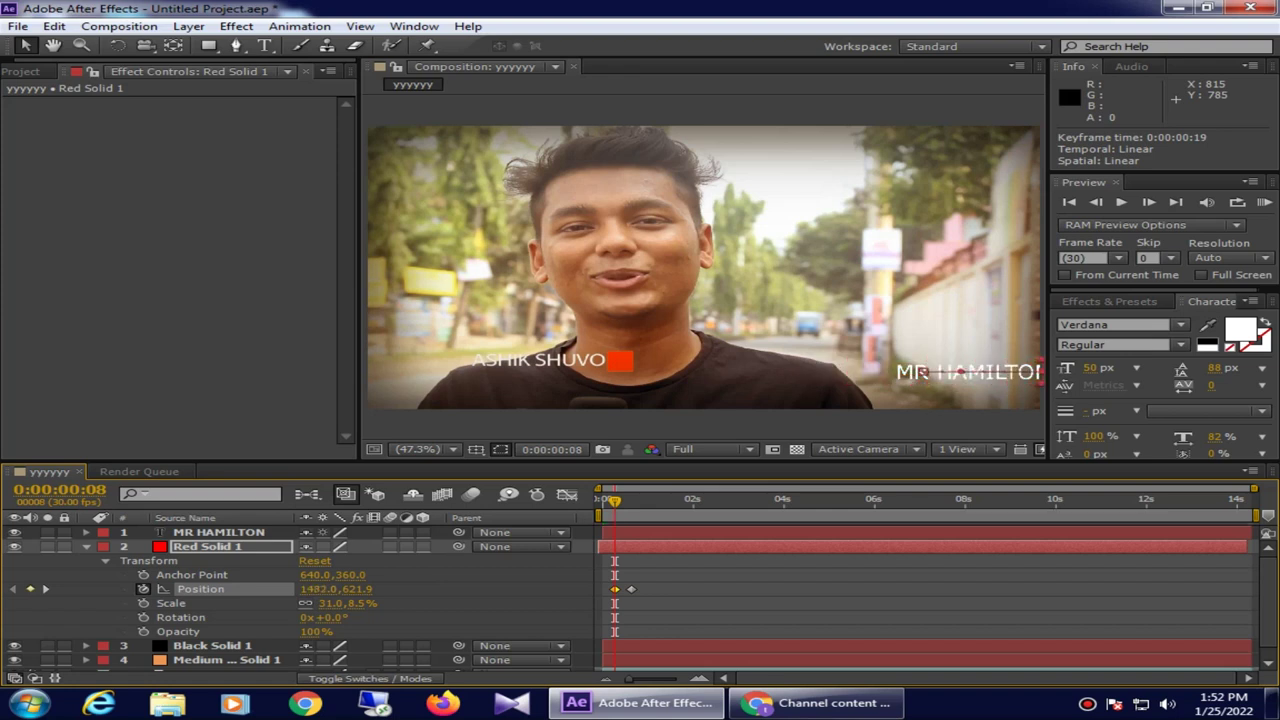
pyautogui.press('Home')
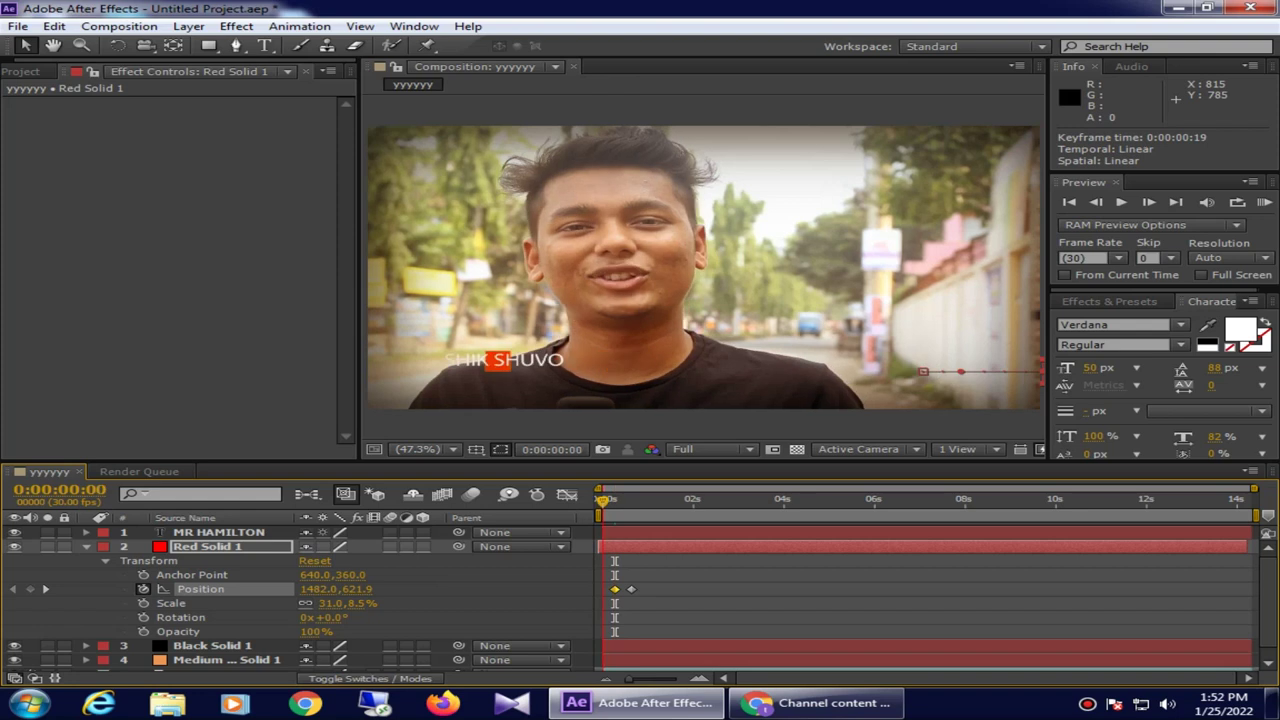
pyautogui.press('space')
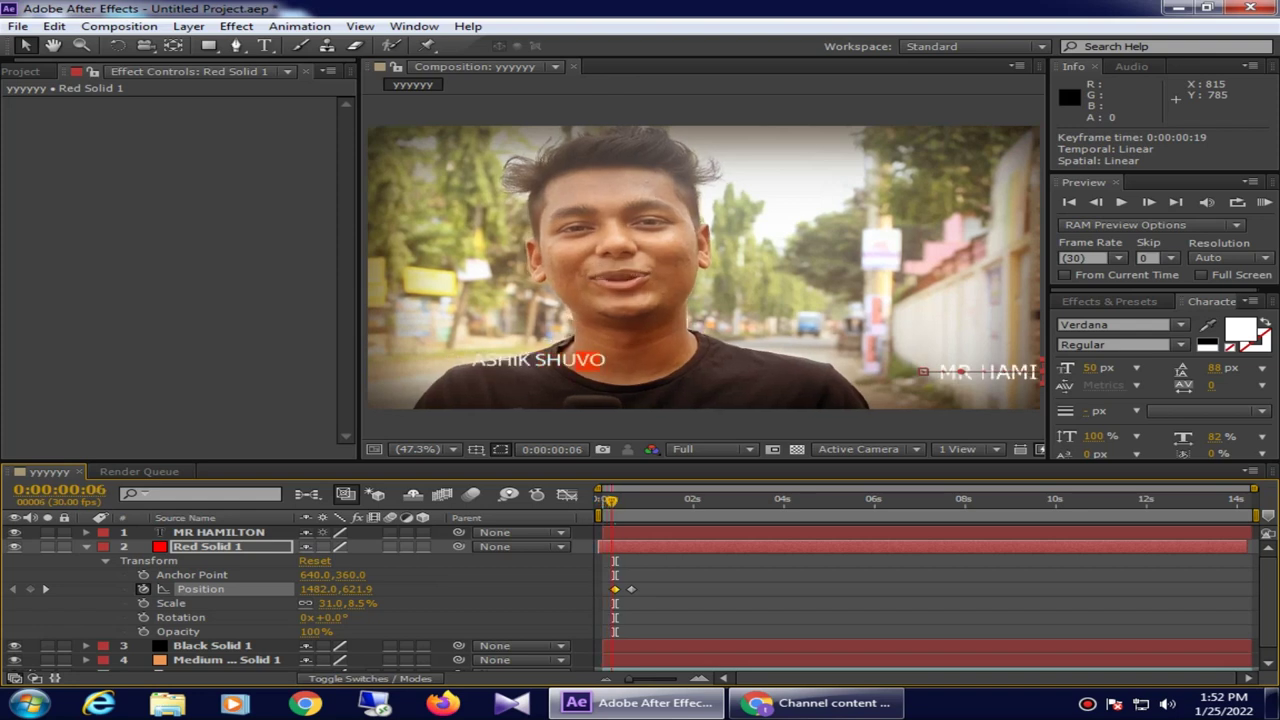
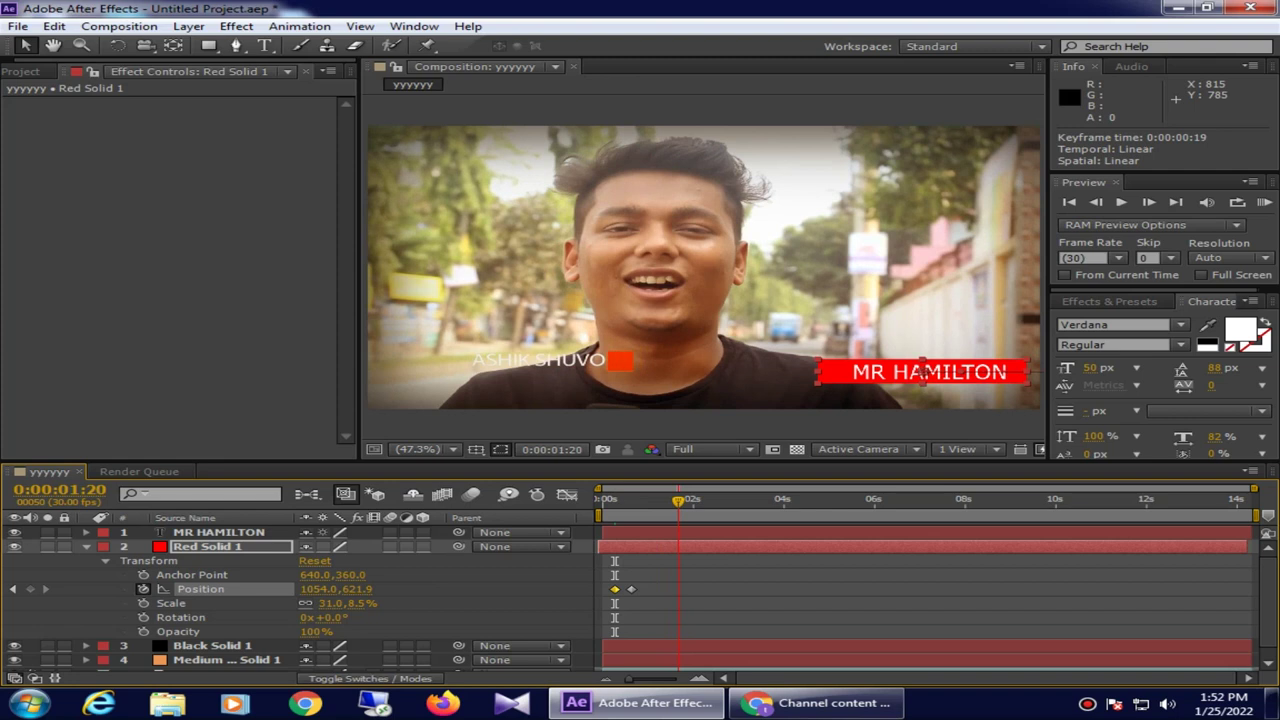
# Step: Keyframe Red Solid 1's position at 1:20, shift it off the right edge at 1:25, and preview
pyautogui.click(205, 546)
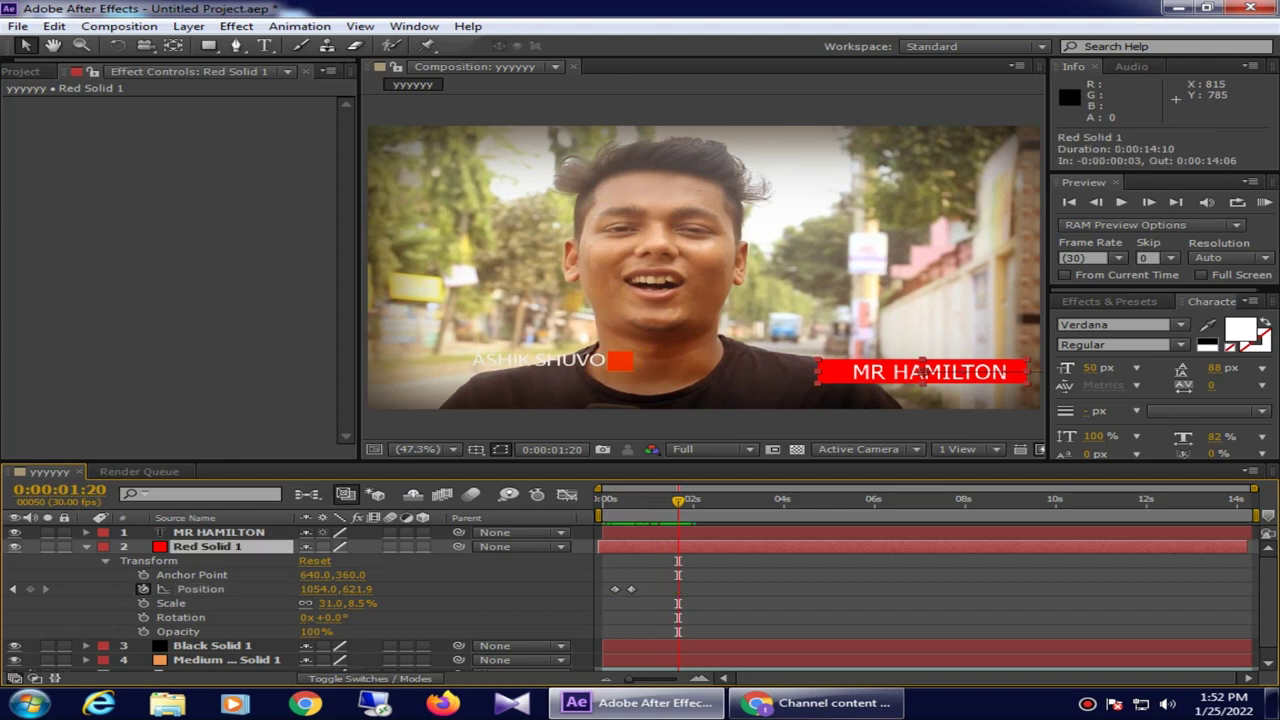
pyautogui.hotkey('alt', 'shift', 'p')
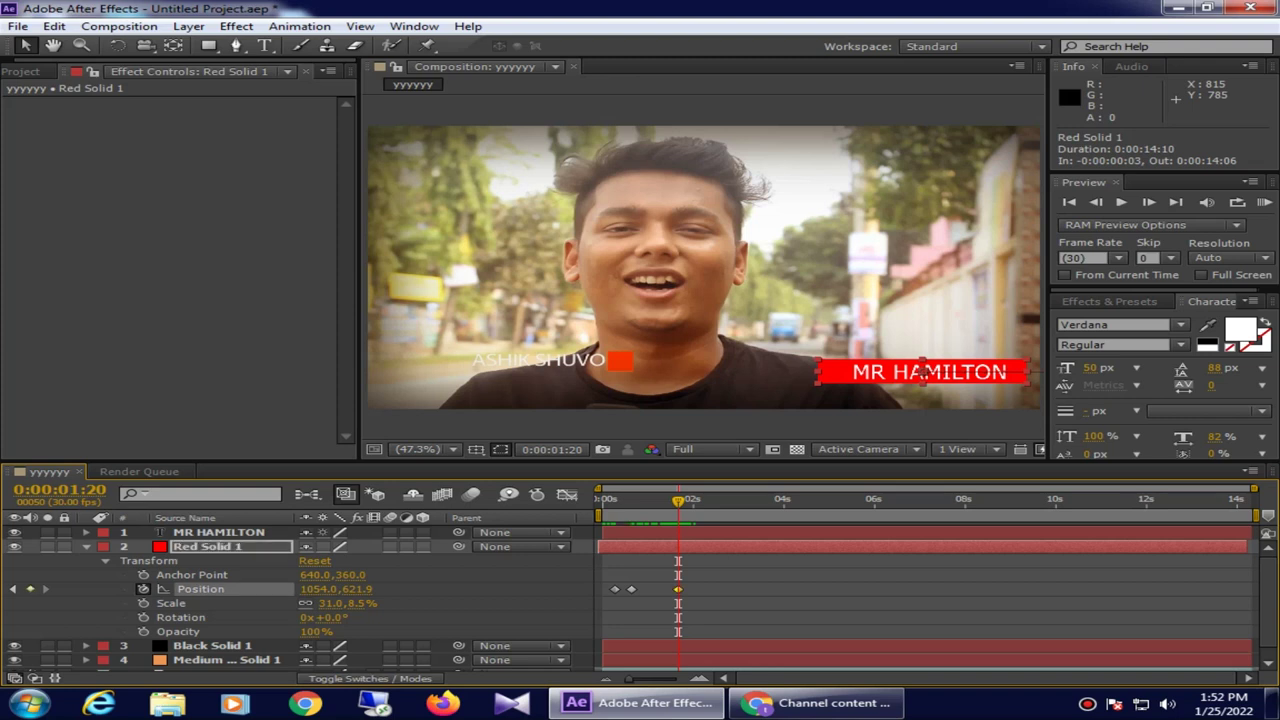
pyautogui.press('space')
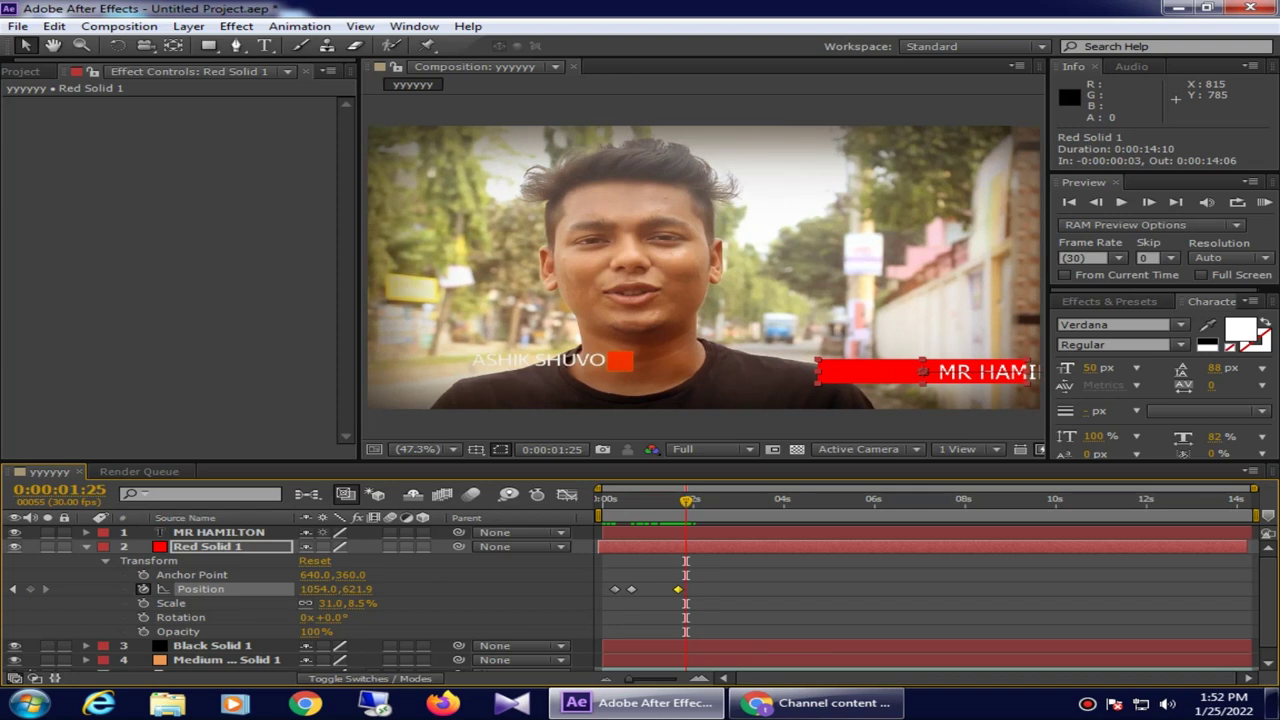
pyautogui.hotkey('shift', 'Right')
pyautogui.hotkey('shift', 'Right')
pyautogui.hotkey('shift', 'Right')
pyautogui.hotkey('shift', 'Right')
pyautogui.hotkey('shift', 'Right')
pyautogui.hotkey('shift', 'Right')
pyautogui.hotkey('shift', 'Right')
pyautogui.hotkey('shift', 'Right')
pyautogui.hotkey('shift', 'Right')
pyautogui.hotkey('shift', 'Right')
pyautogui.hotkey('shift', 'Right')
pyautogui.hotkey('shift', 'Right')
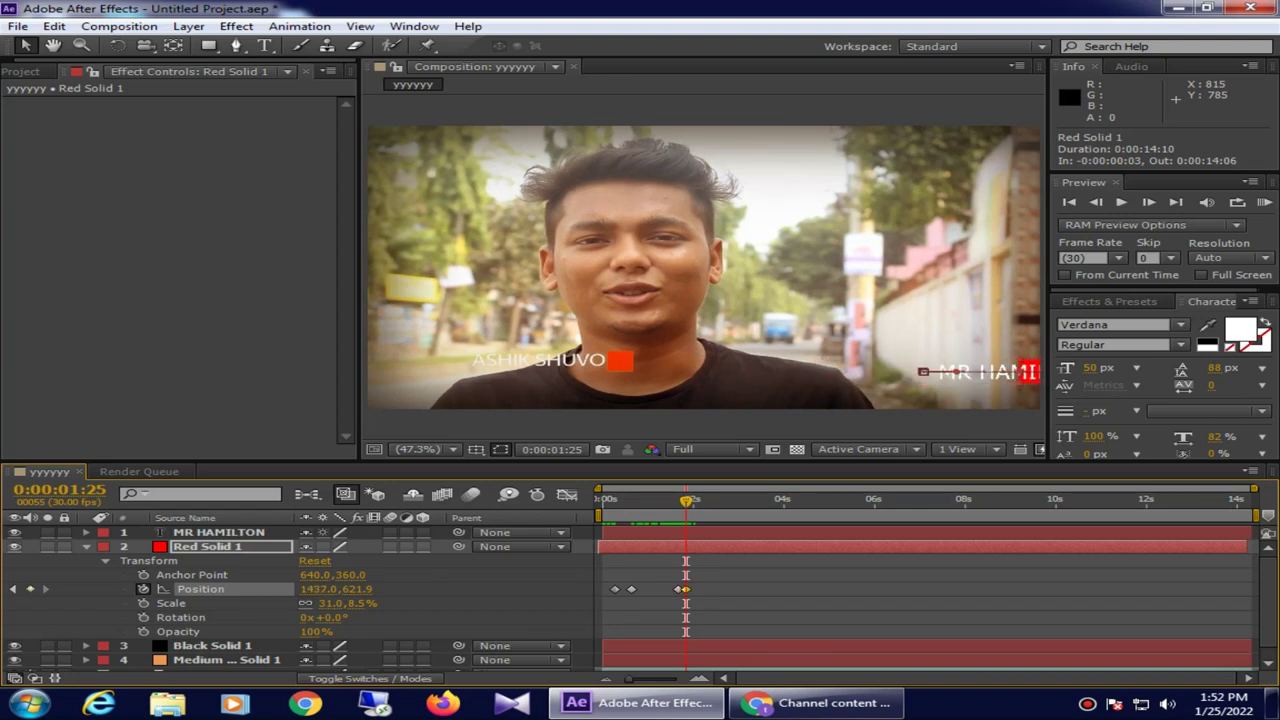
pyautogui.hotkey('shift', 'Right')
pyautogui.press('Right')
pyautogui.press('Right')
pyautogui.press('Right')
pyautogui.press('KP_0')
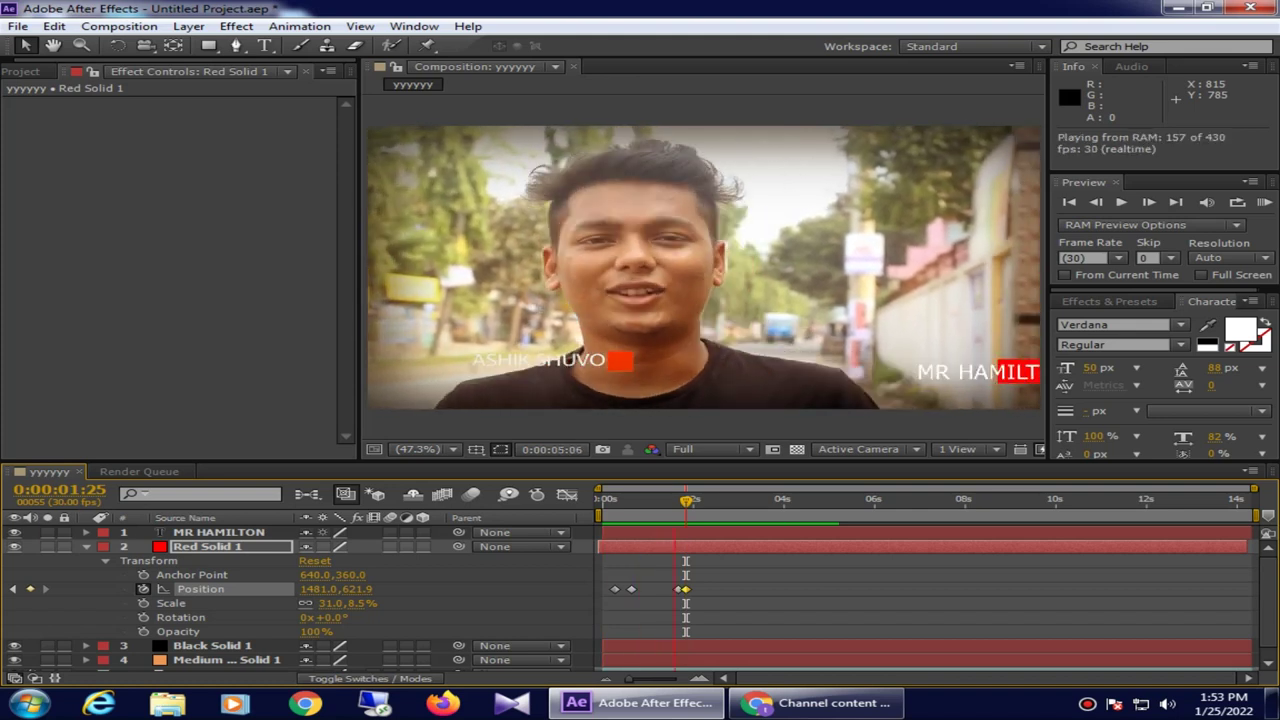
# Step: Move the hold keyframe earlier to 1:10 and set Position X to 1481 at 1:21, then preview
pyautogui.press('space')
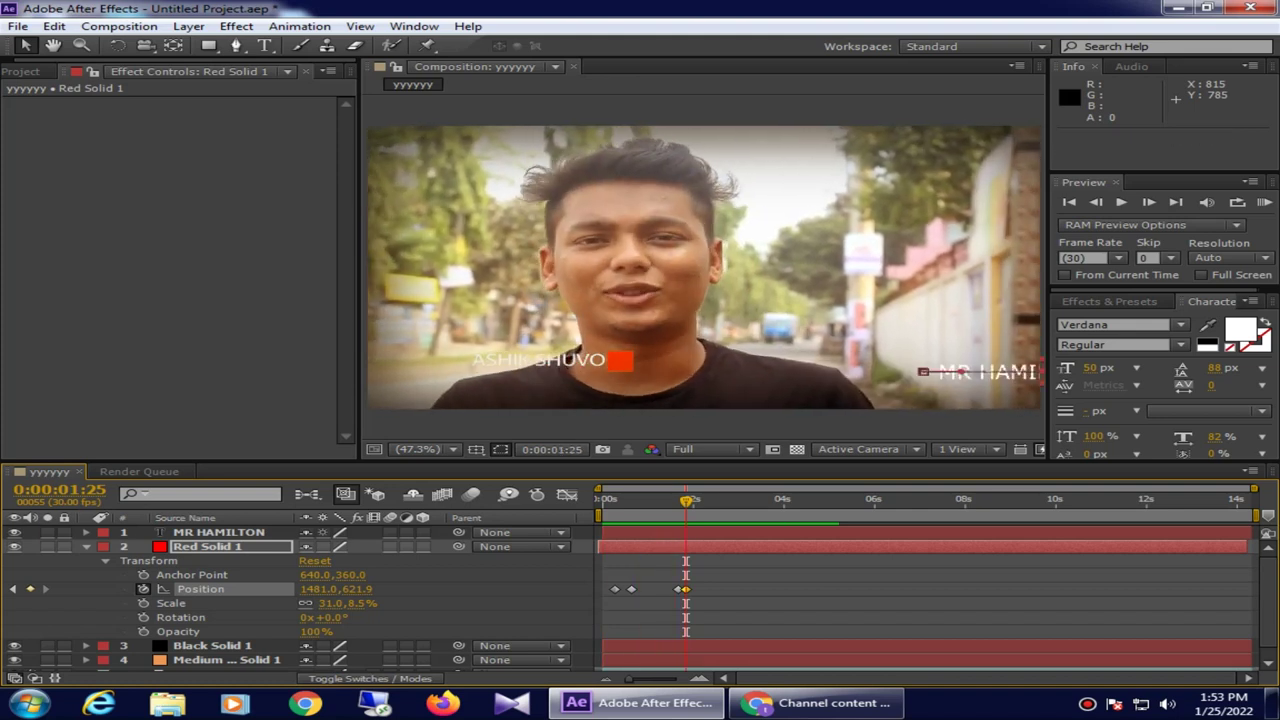
pyautogui.press('space')
pyautogui.press('pageup')
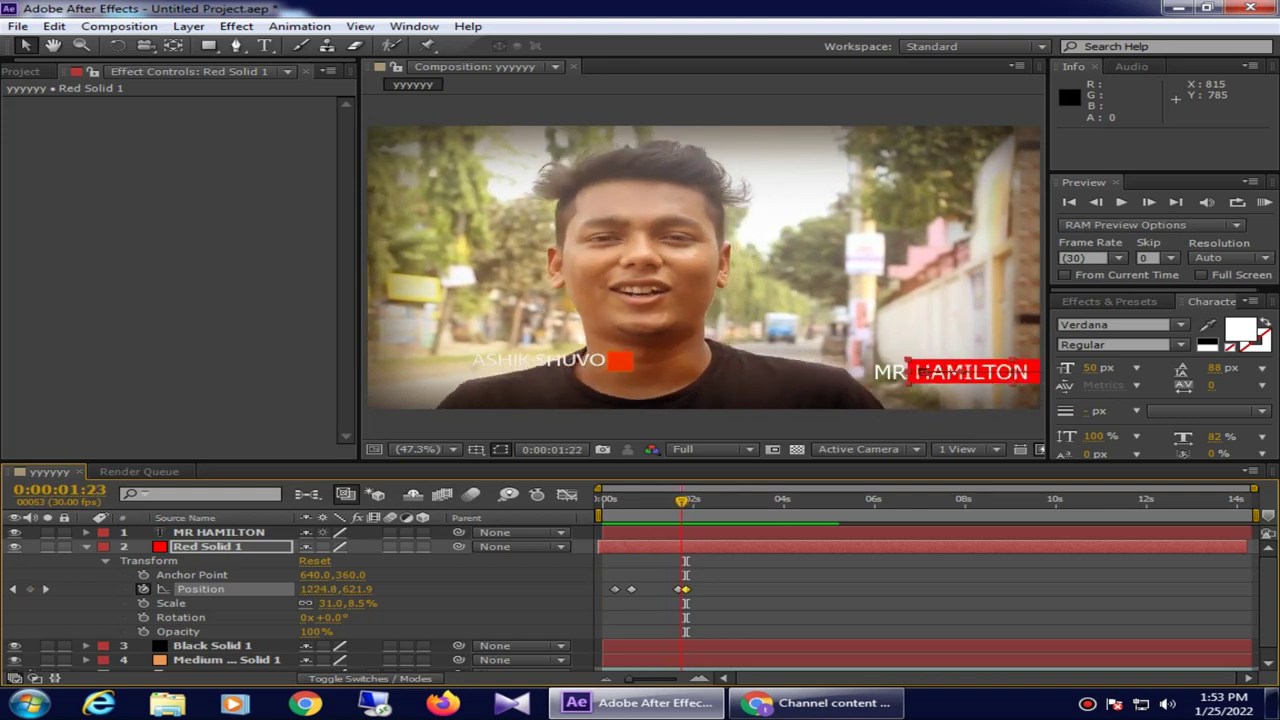
pyautogui.press('pageup')
pyautogui.press('pageup')
pyautogui.press('pageup')
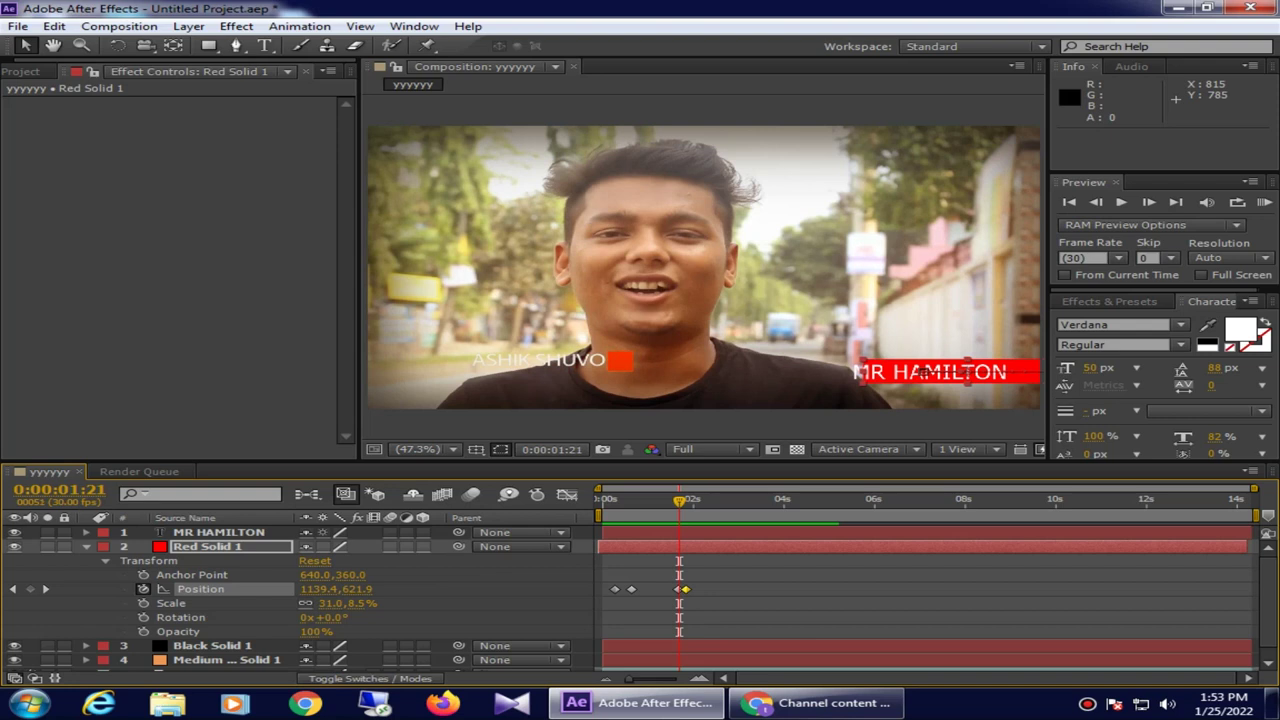
pyautogui.moveTo(686, 589); pyautogui.dragTo(664, 589)
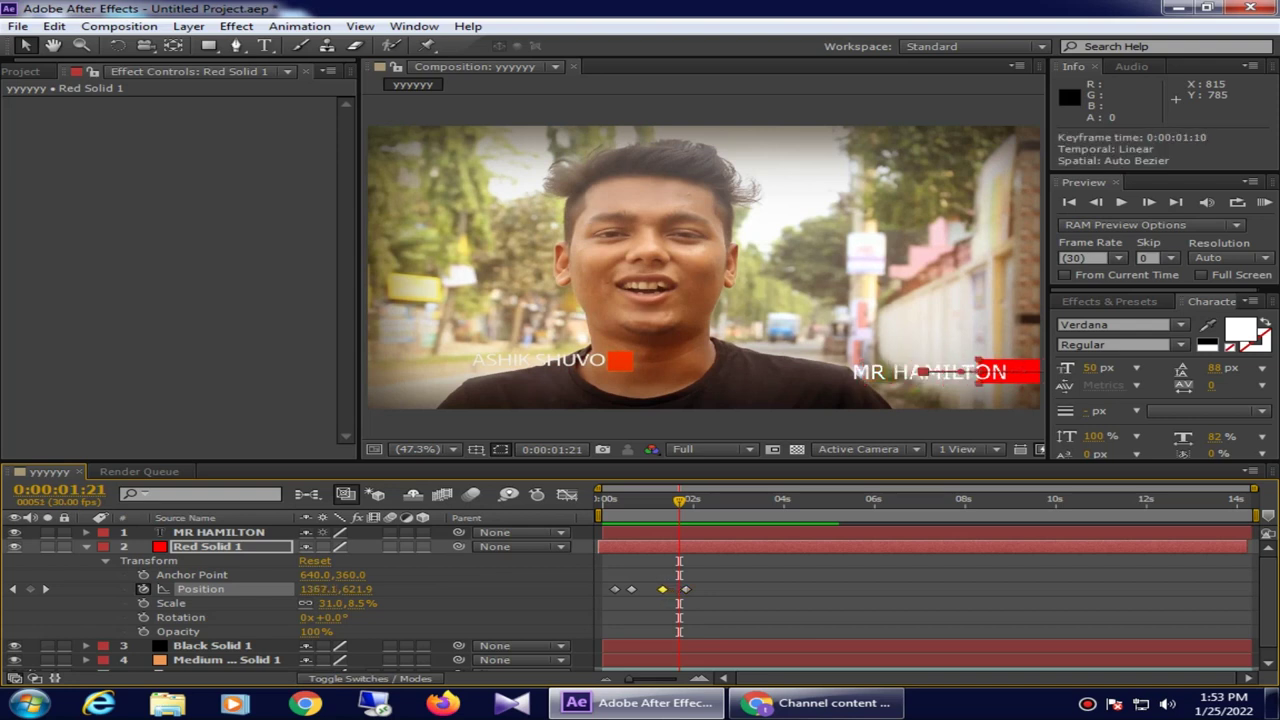
pyautogui.moveTo(318, 589); pyautogui.dragTo(400, 589)
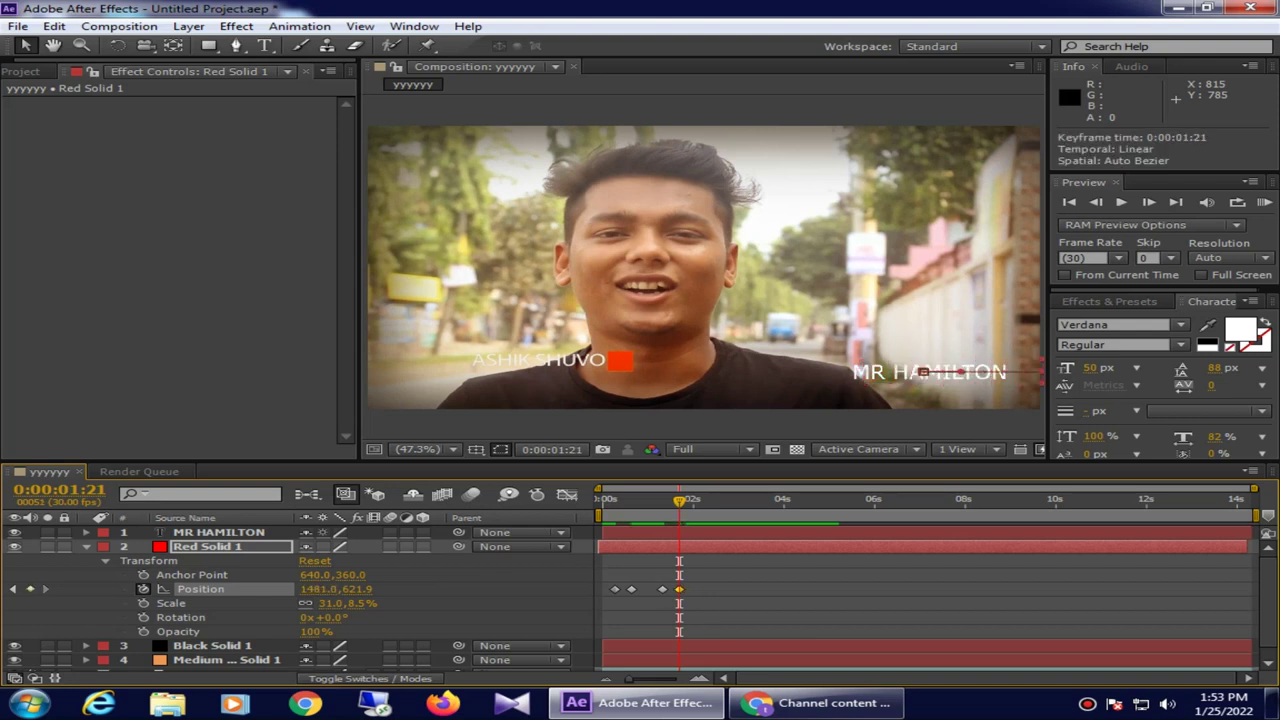
pyautogui.press('KP_0')
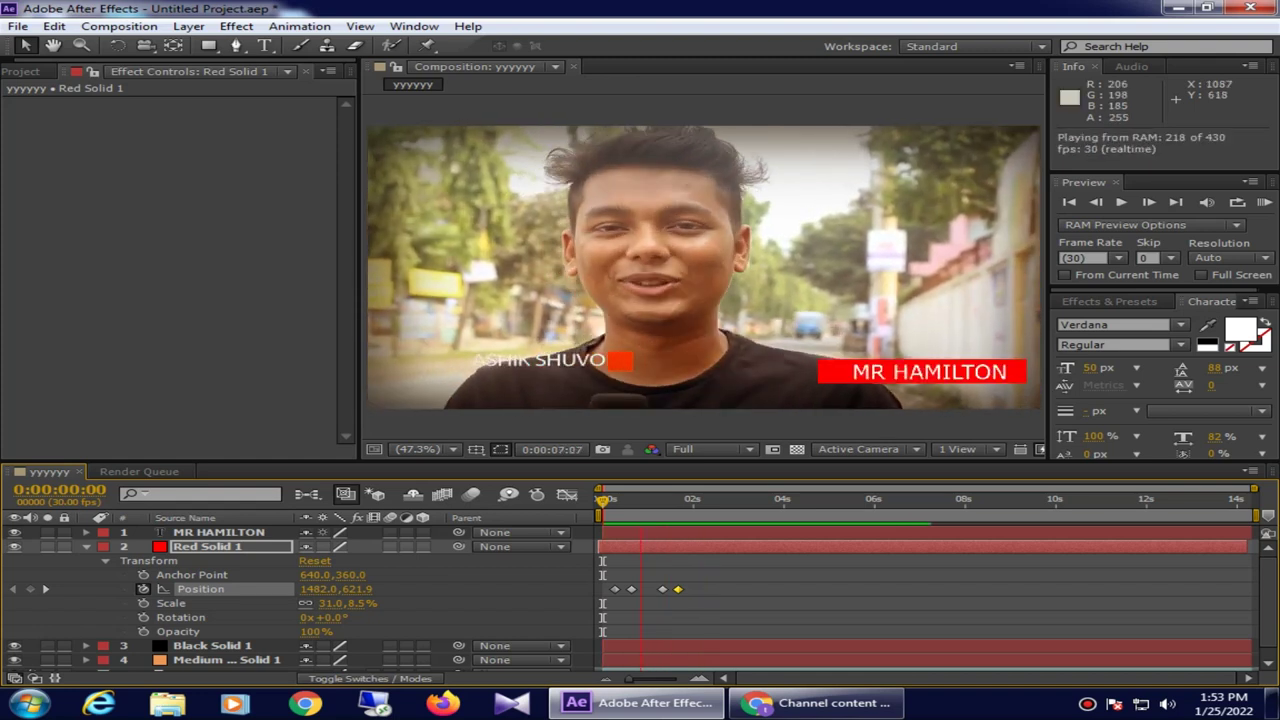
# Step: Play the titles through to 0:00:02:00 and collapse Red Solid 1's Transform properties
pyautogui.press('space')
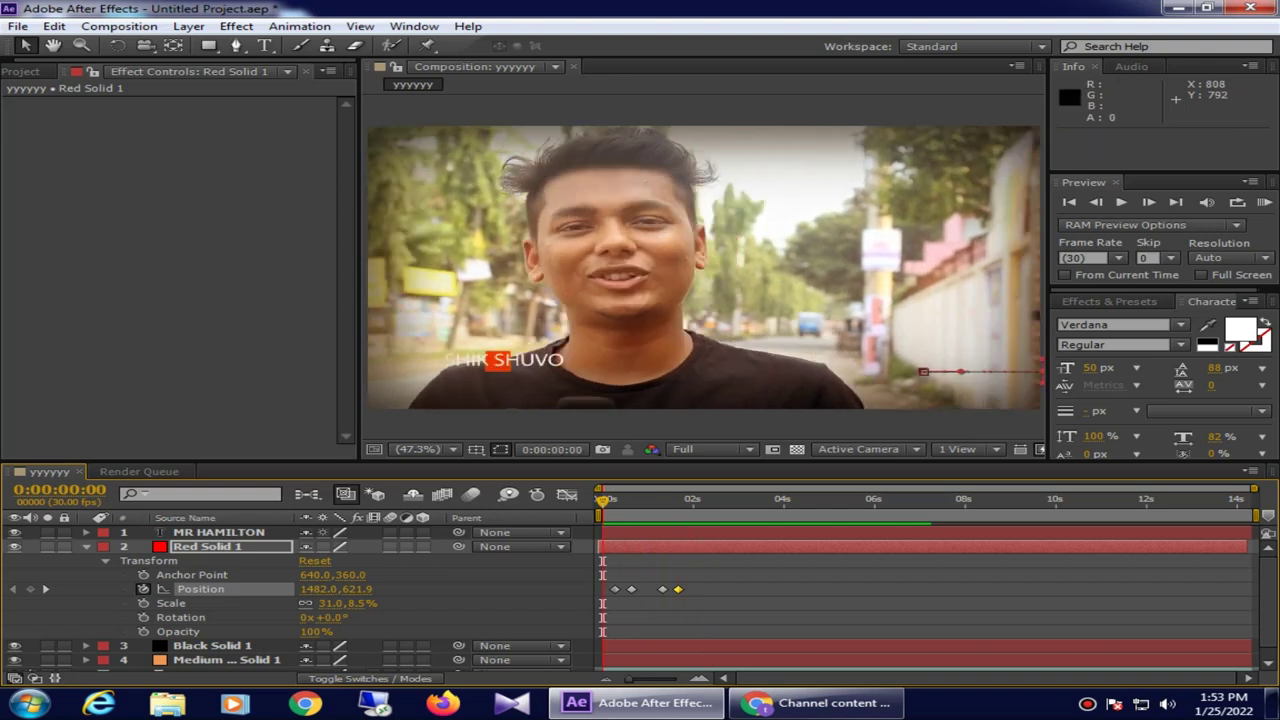
pyautogui.press('space')
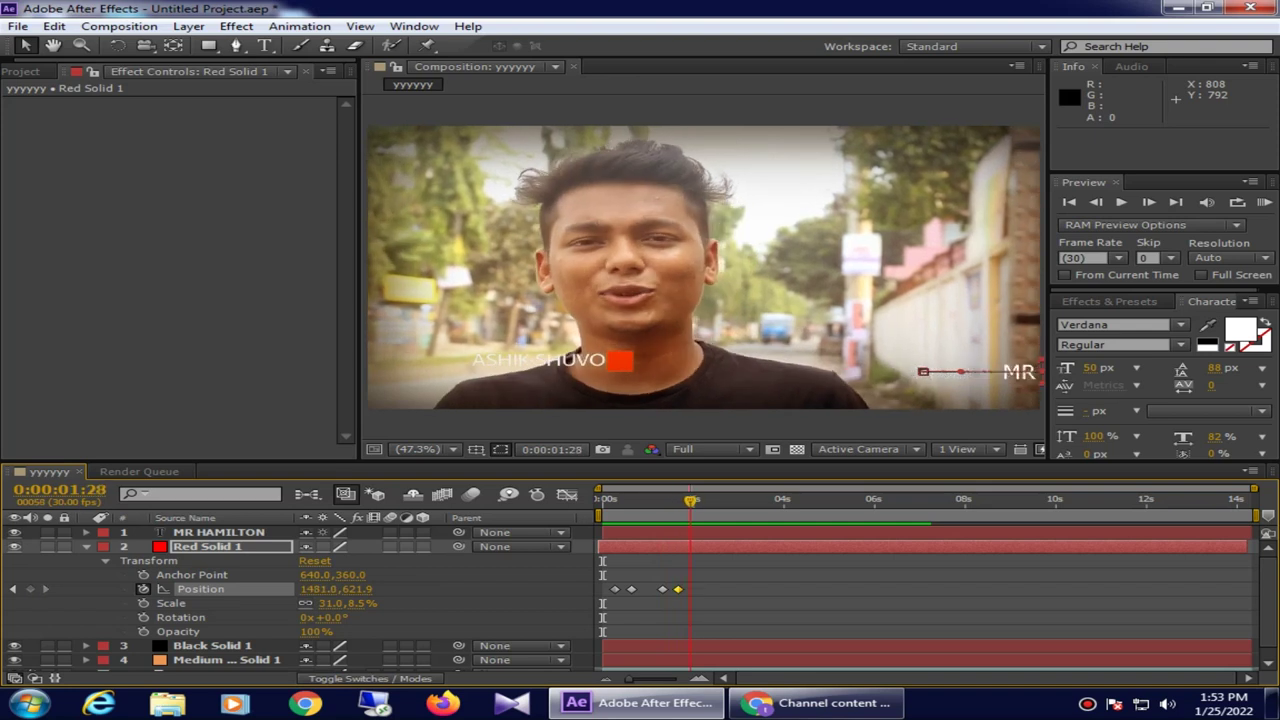
pyautogui.press('space')
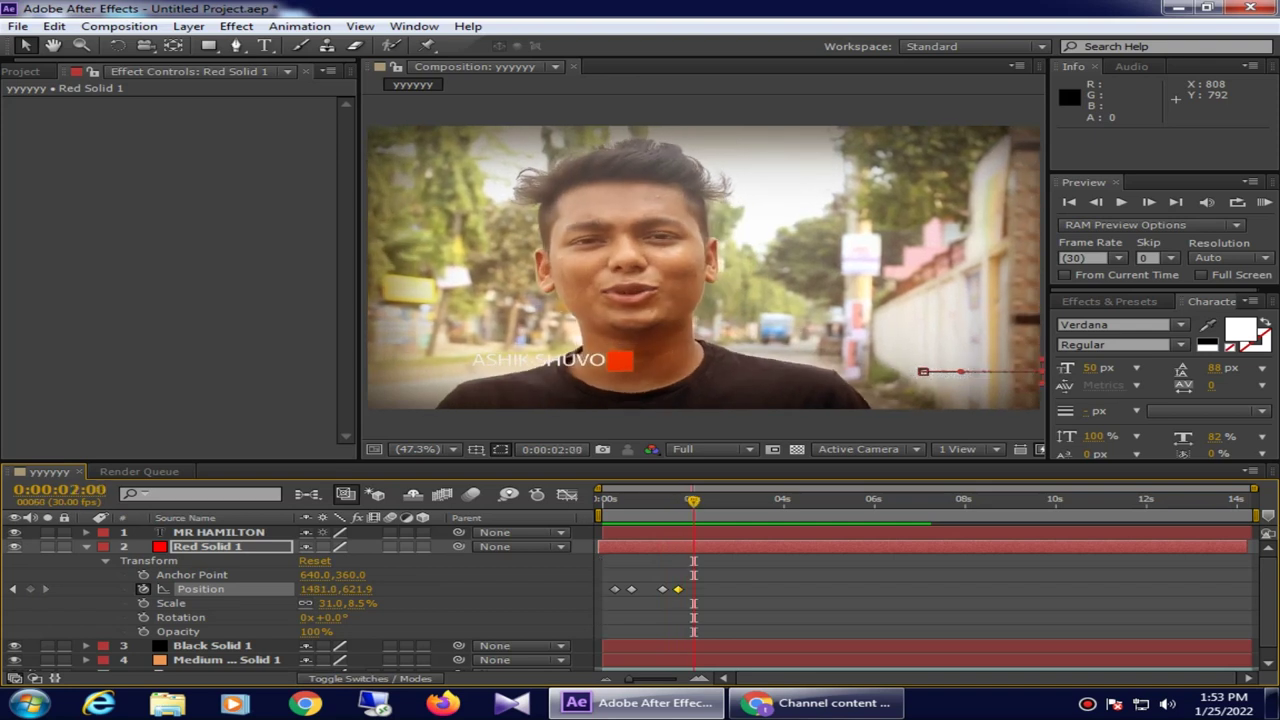
pyautogui.click(87, 546)
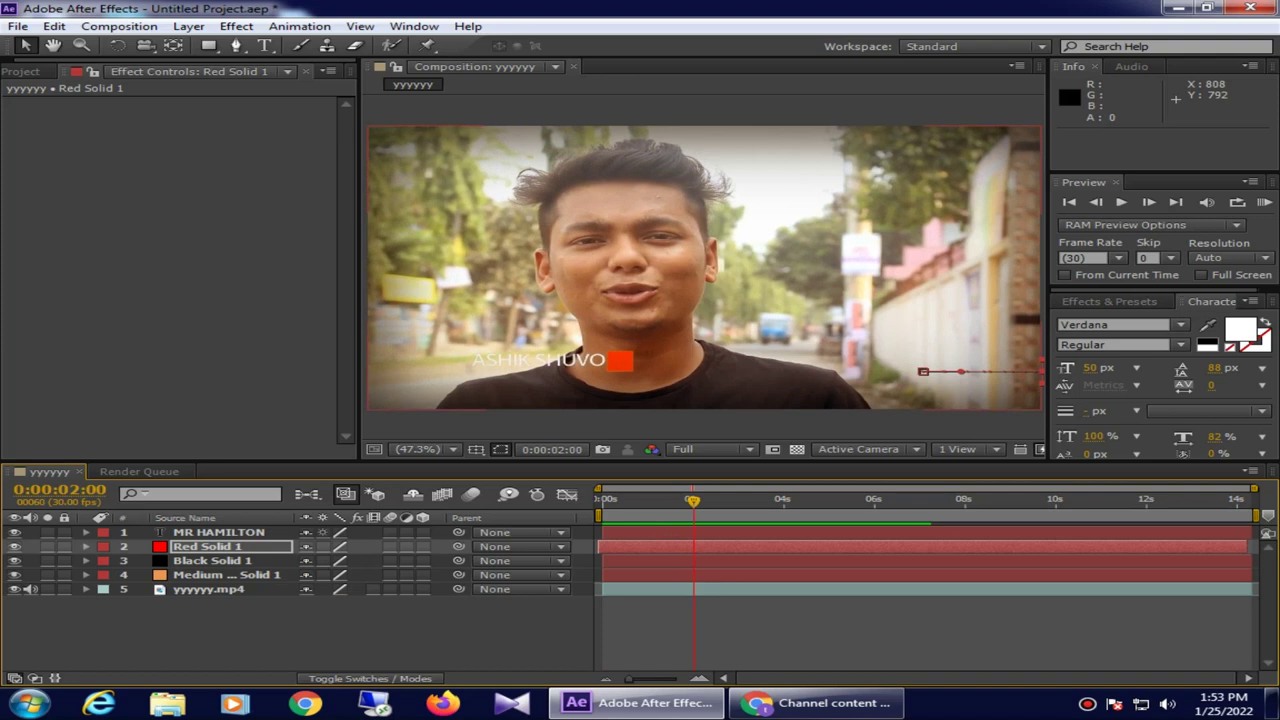
# Step: Split every layer at 2 seconds and delete the pieces after it
pyautogui.hotkey('ctrl', 'shift', 'a')
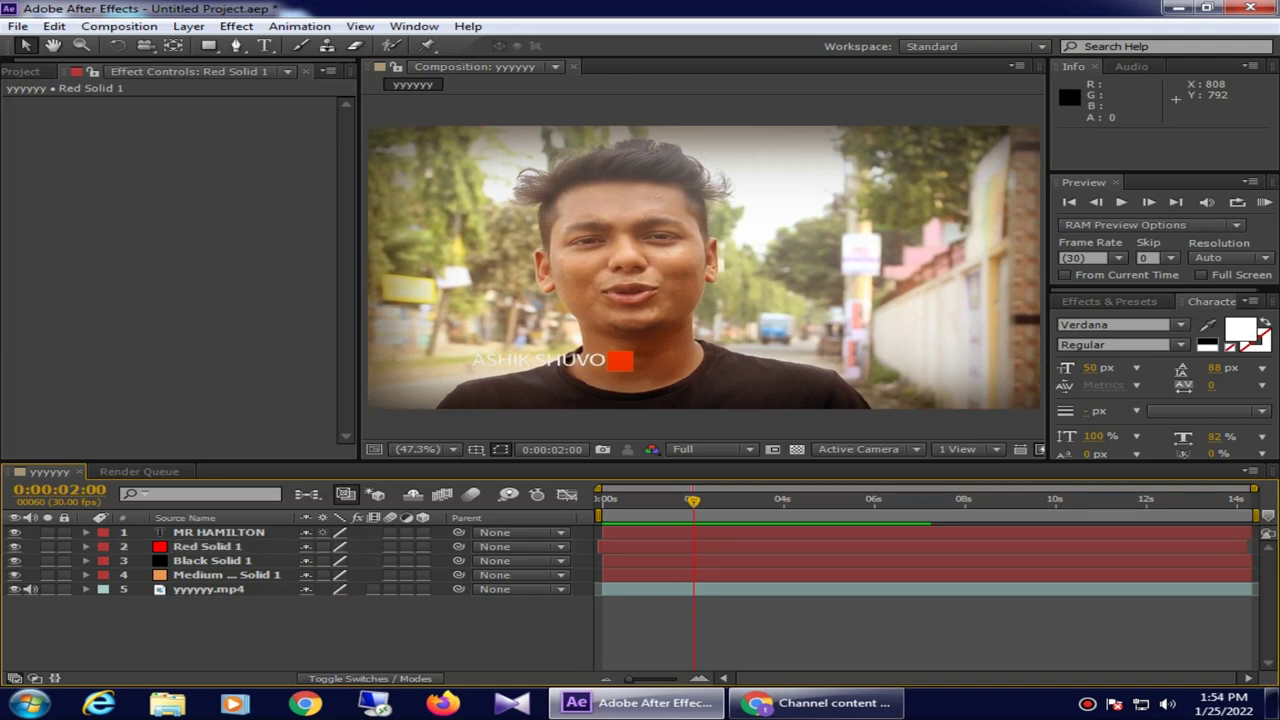
pyautogui.hotkey('ctrl', 'a')
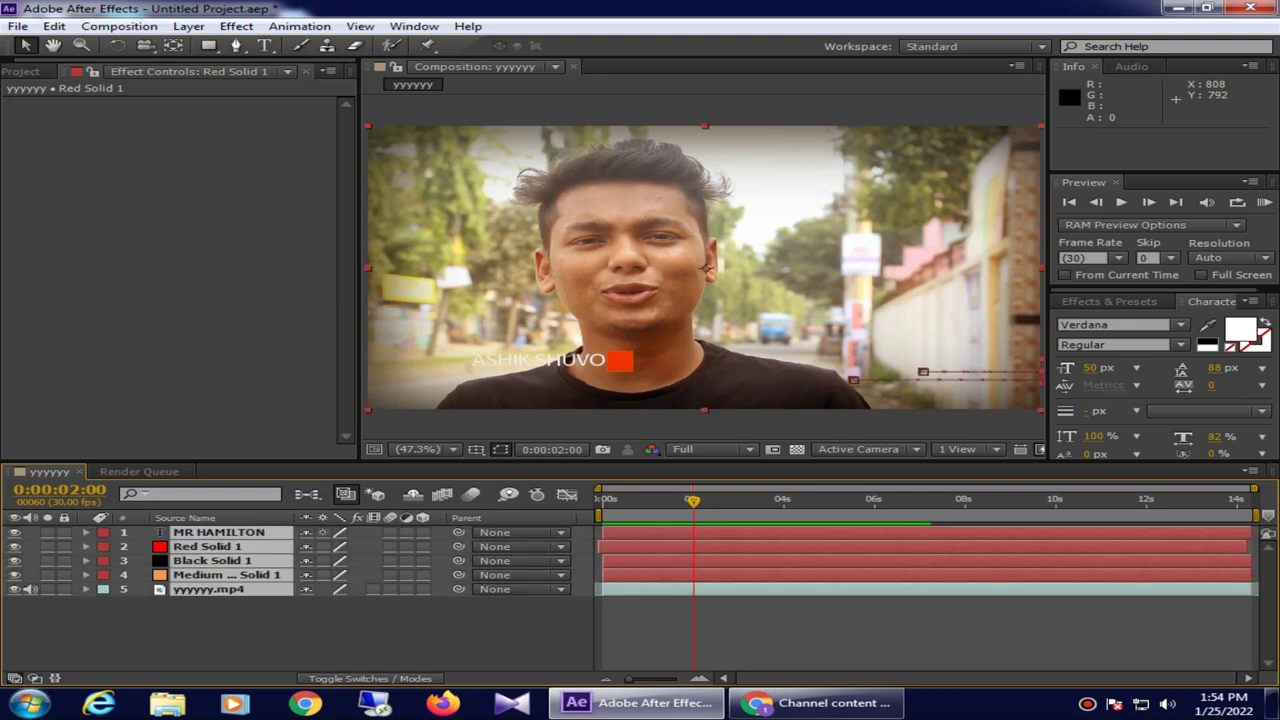
pyautogui.hotkey('ctrl', 'shift', 'd')
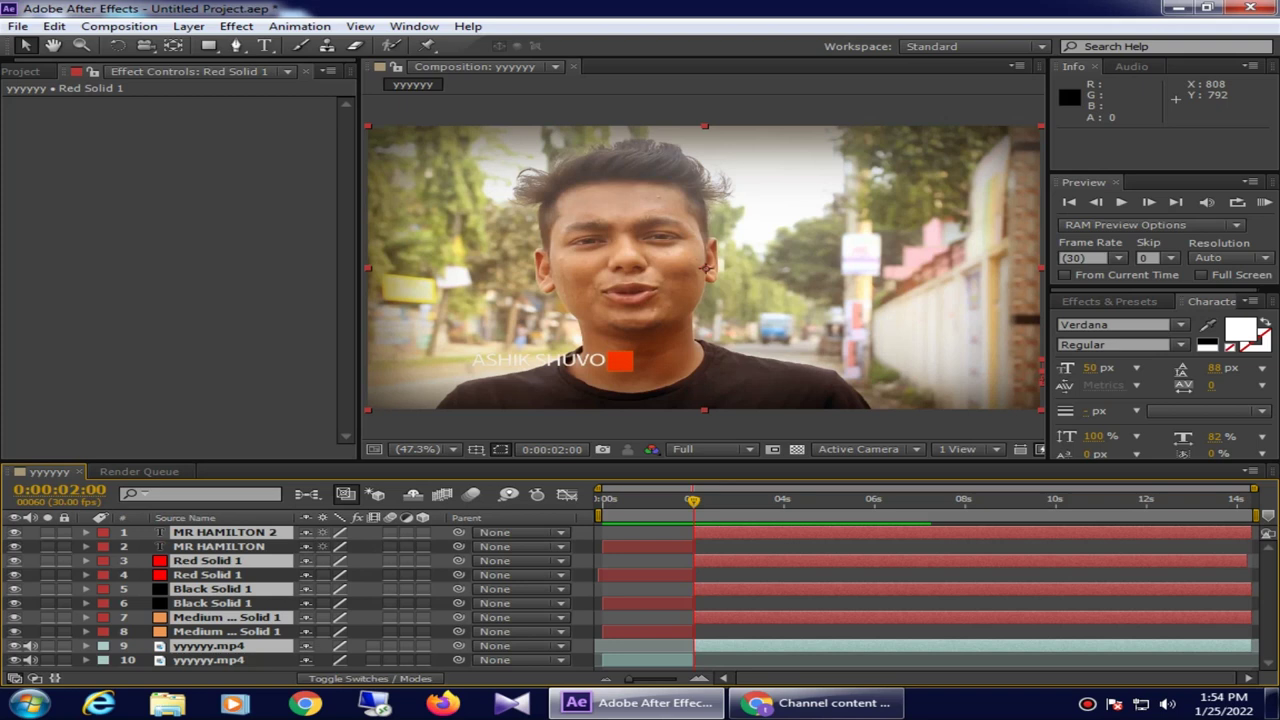
pyautogui.press('Delete')
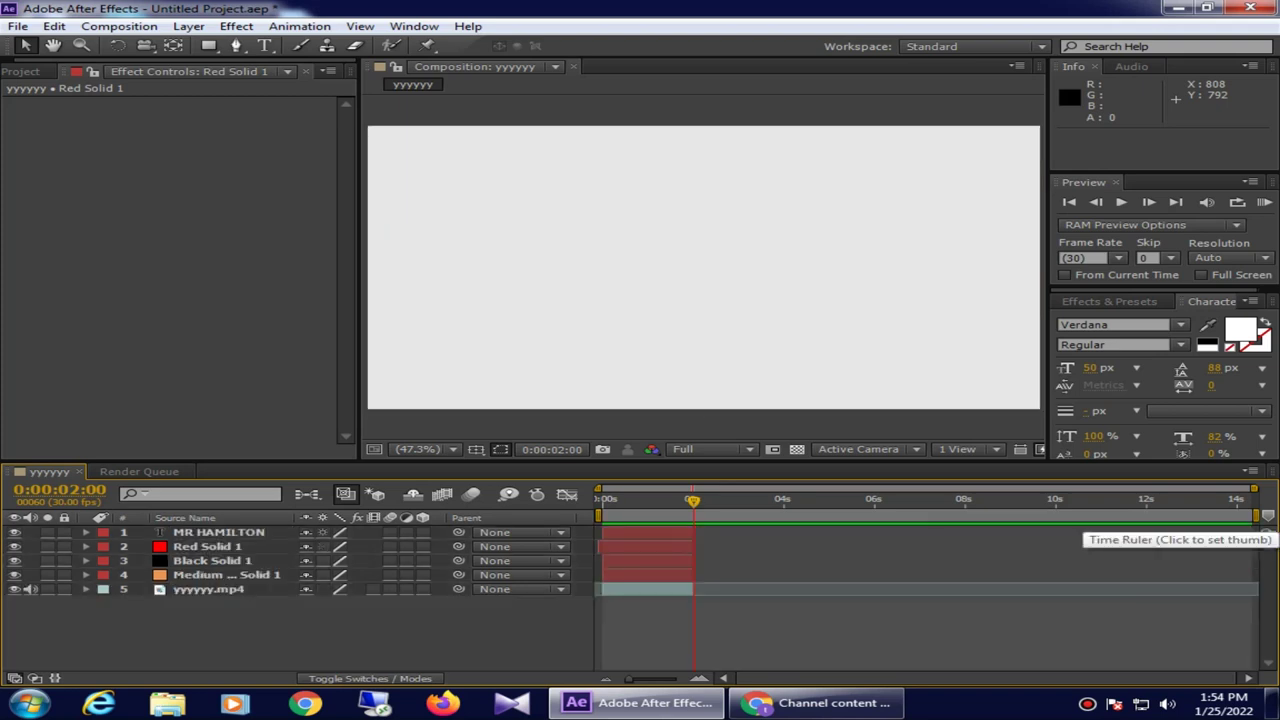
# Step: End the work area at 2 seconds and trim the composition to it
pyautogui.moveTo(1255, 515); pyautogui.dragTo(692, 515)
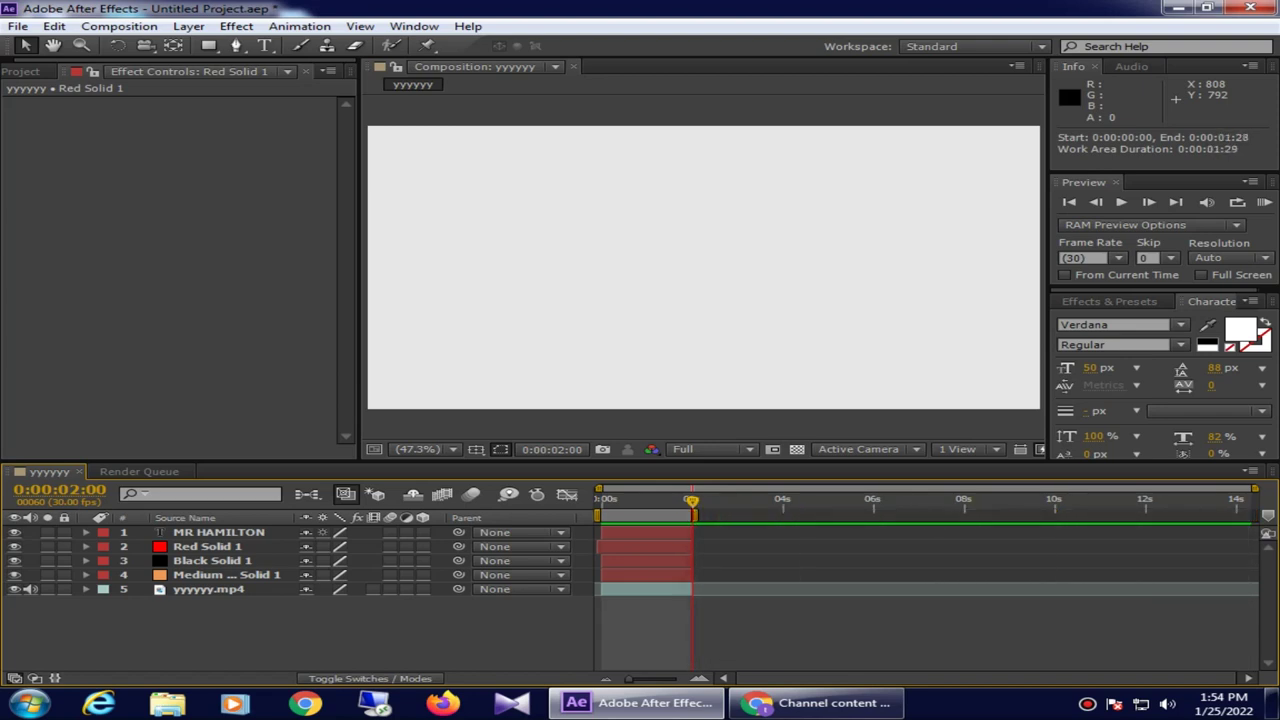
pyautogui.rightClick(692, 512)
pyautogui.click(860, 563)
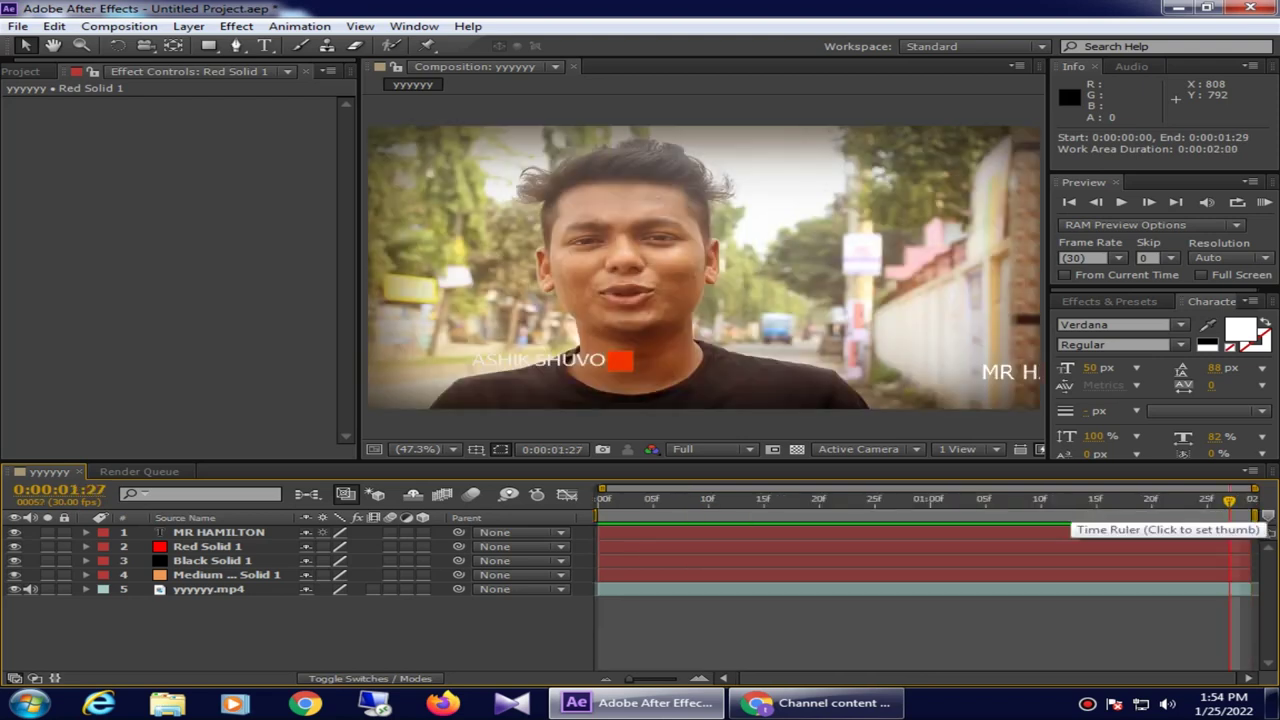
pyautogui.click(808, 498)
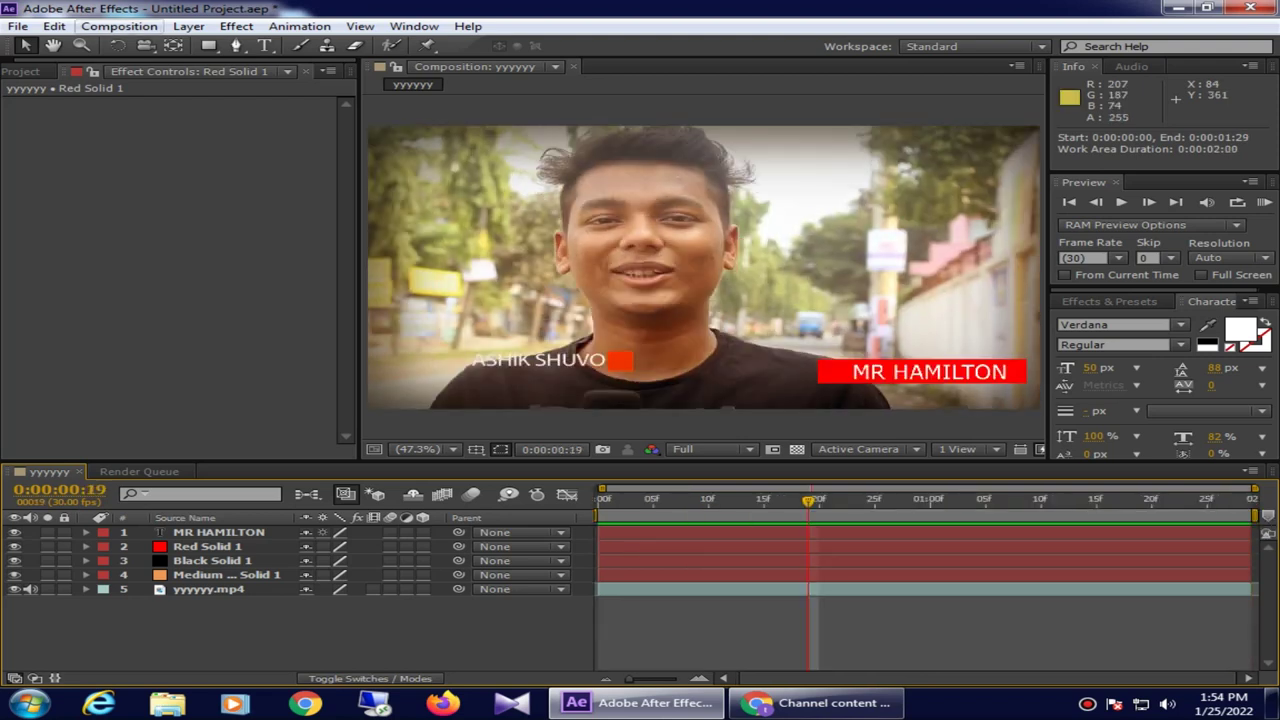
pyautogui.click(119, 26)
# Step: Add the composition to the Render Queue
pyautogui.click(175, 150)
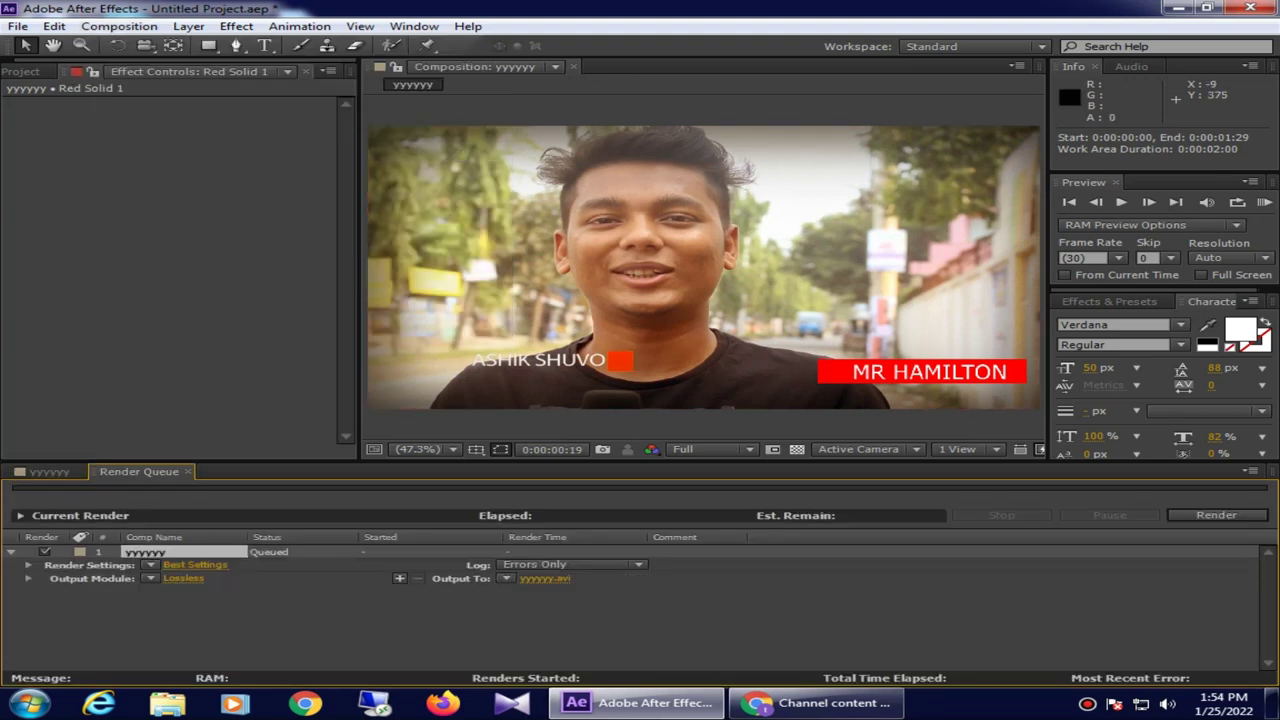
pyautogui.click(183, 578)
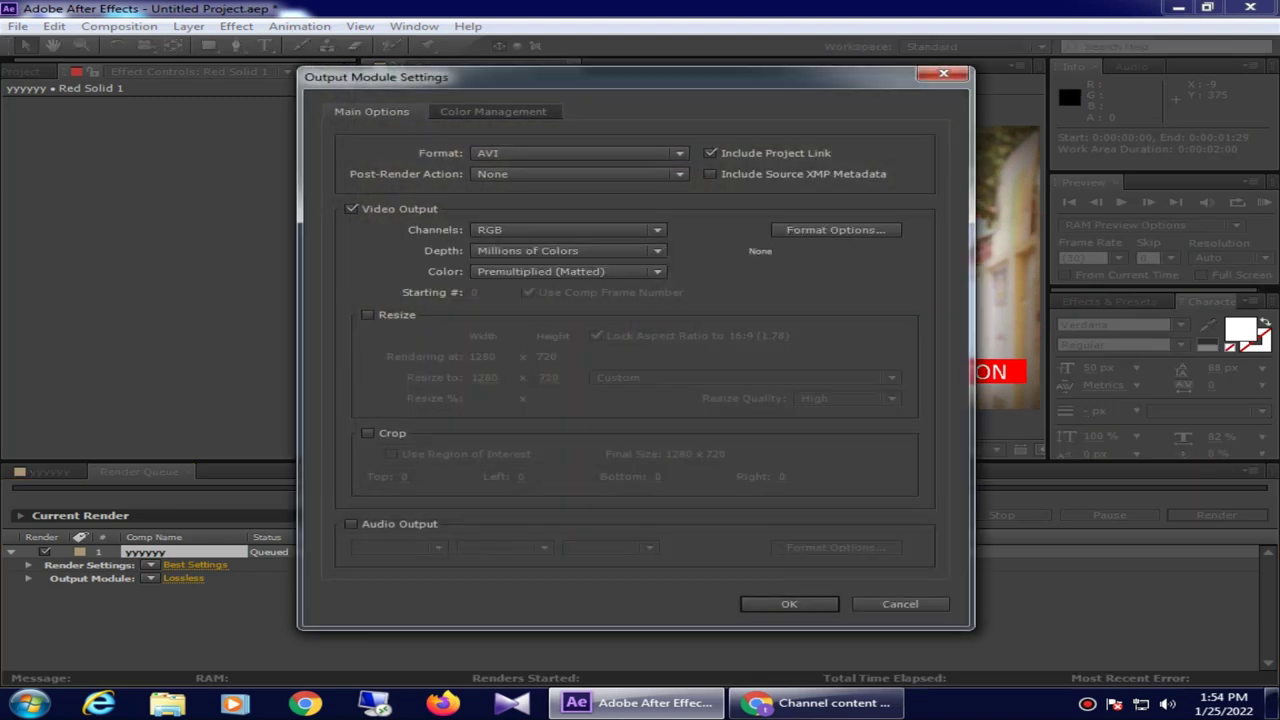
pyautogui.click(886, 603)
# Step: Set the render settings to Best quality at Quarter resolution (320 x 180)
pyautogui.click(195, 564)
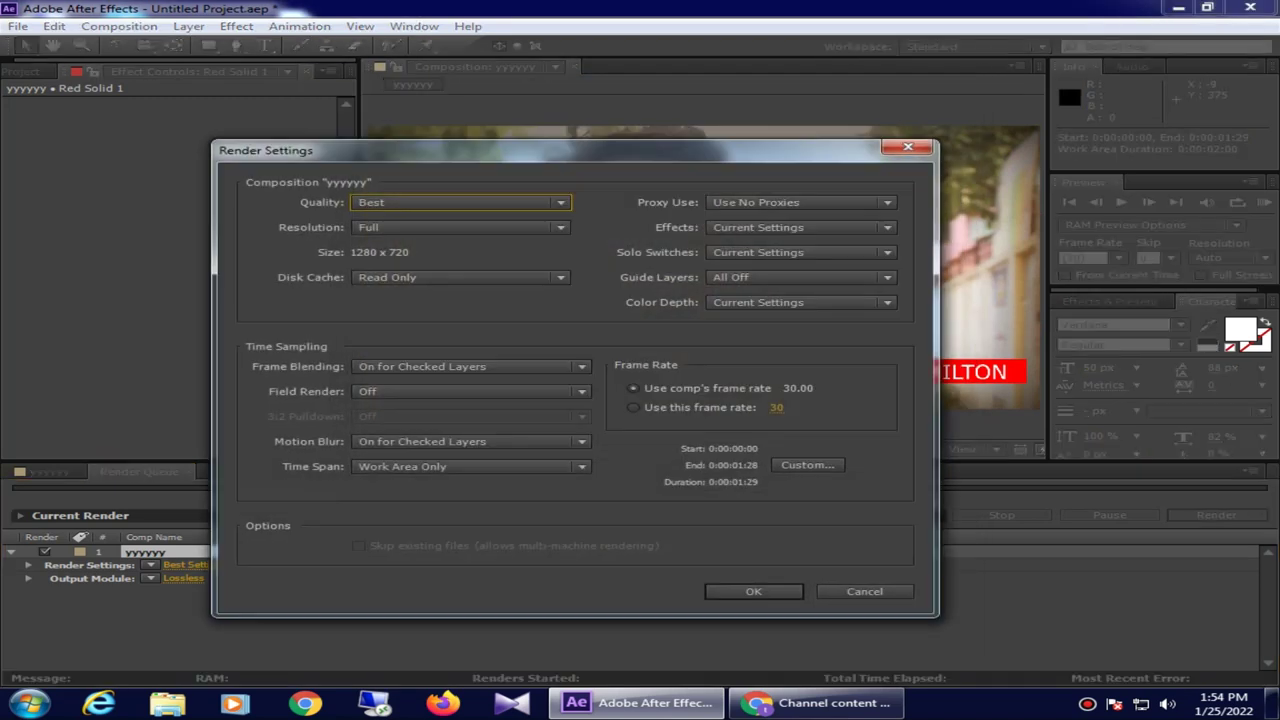
pyautogui.click(460, 202)
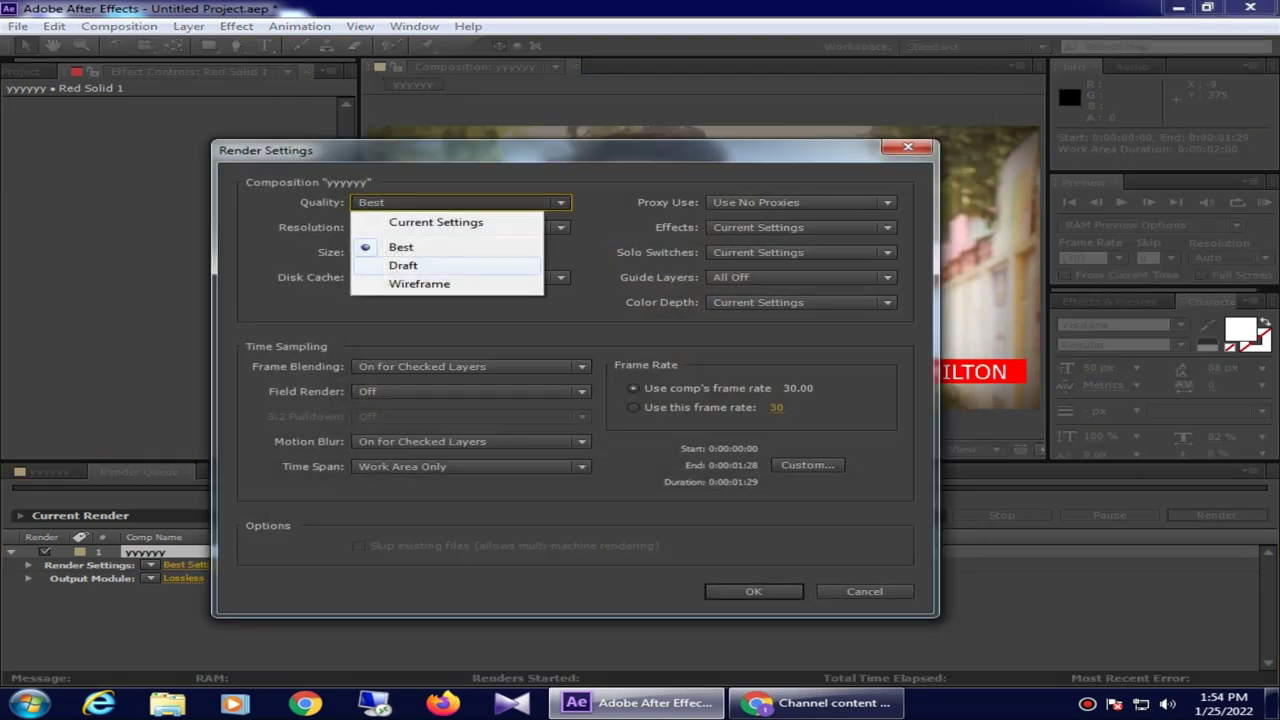
pyautogui.click(400, 247)
pyautogui.click(460, 227)
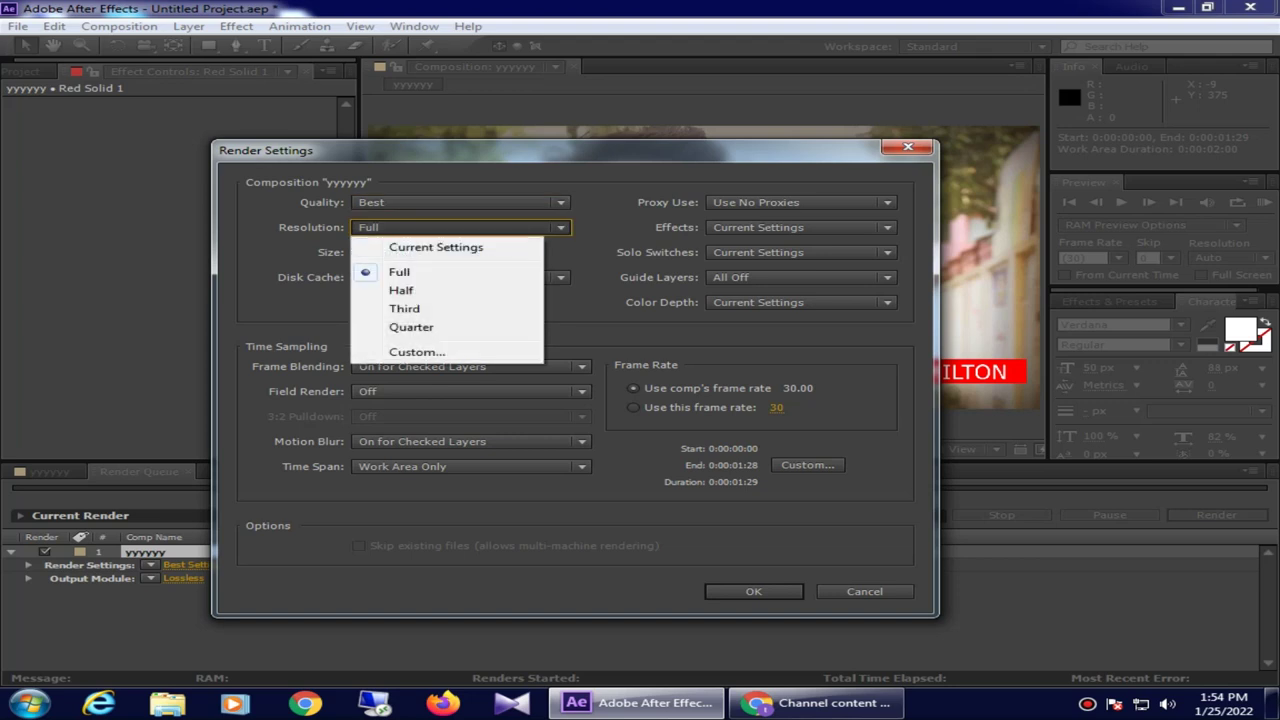
pyautogui.click(411, 327)
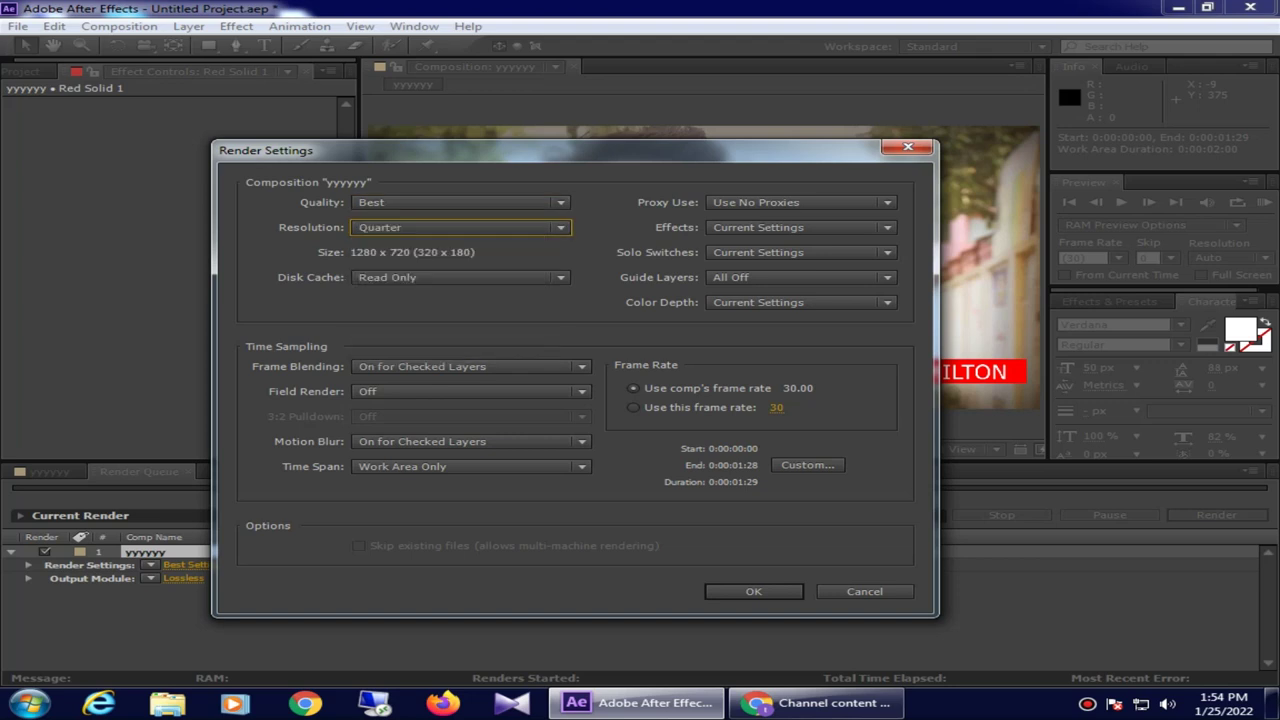
pyautogui.press('Return')
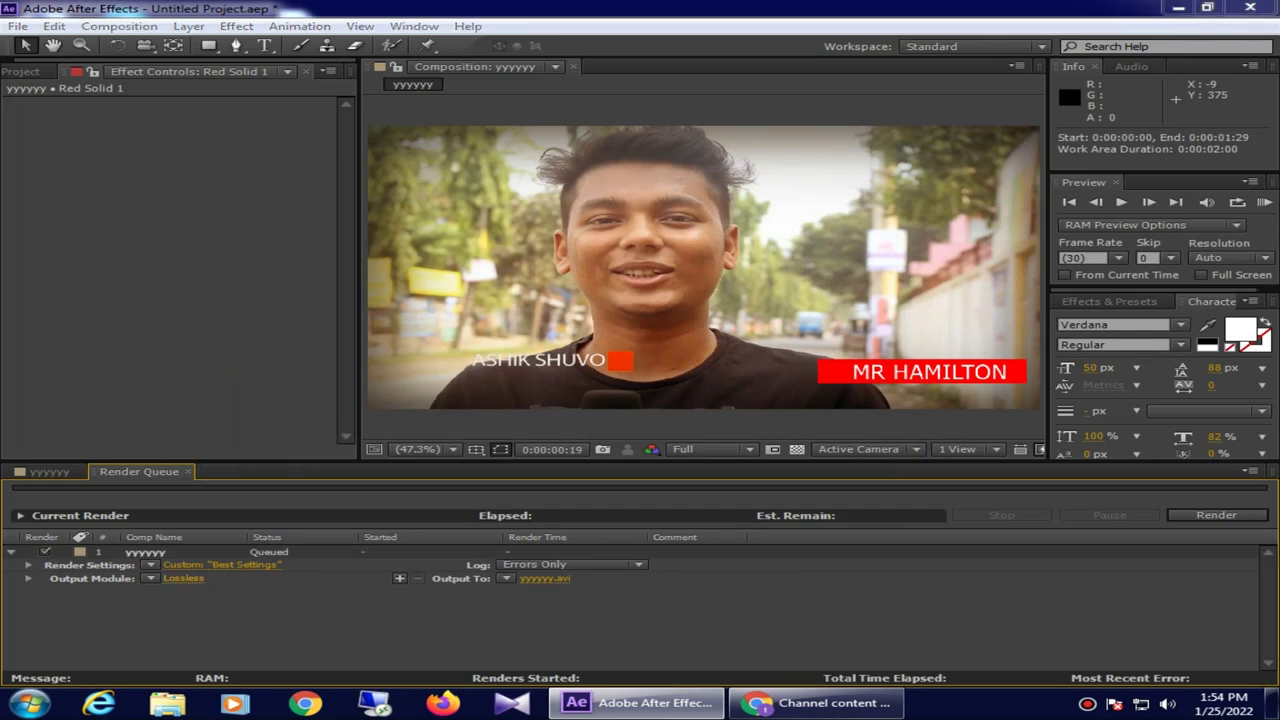
# Step: Change the output module format from AVI to H.264, then pick the output file location
pyautogui.click(183, 578)
pyautogui.click(580, 153)
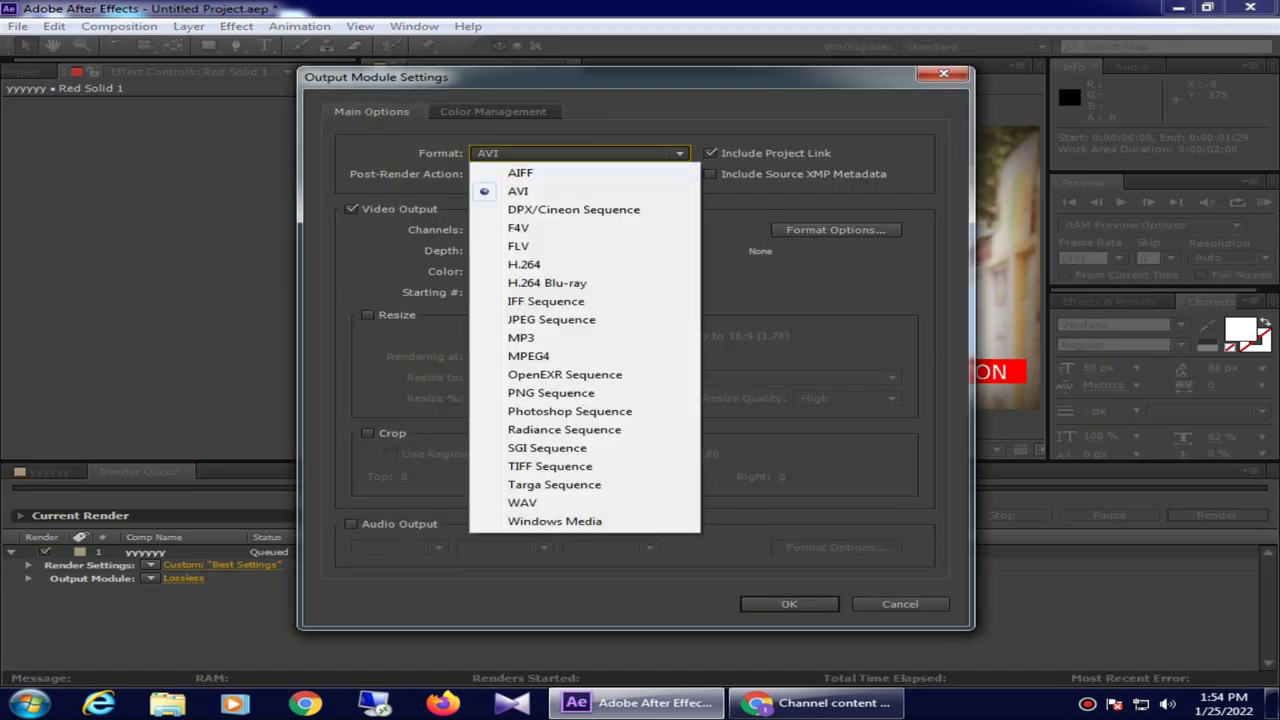
pyautogui.click(524, 264)
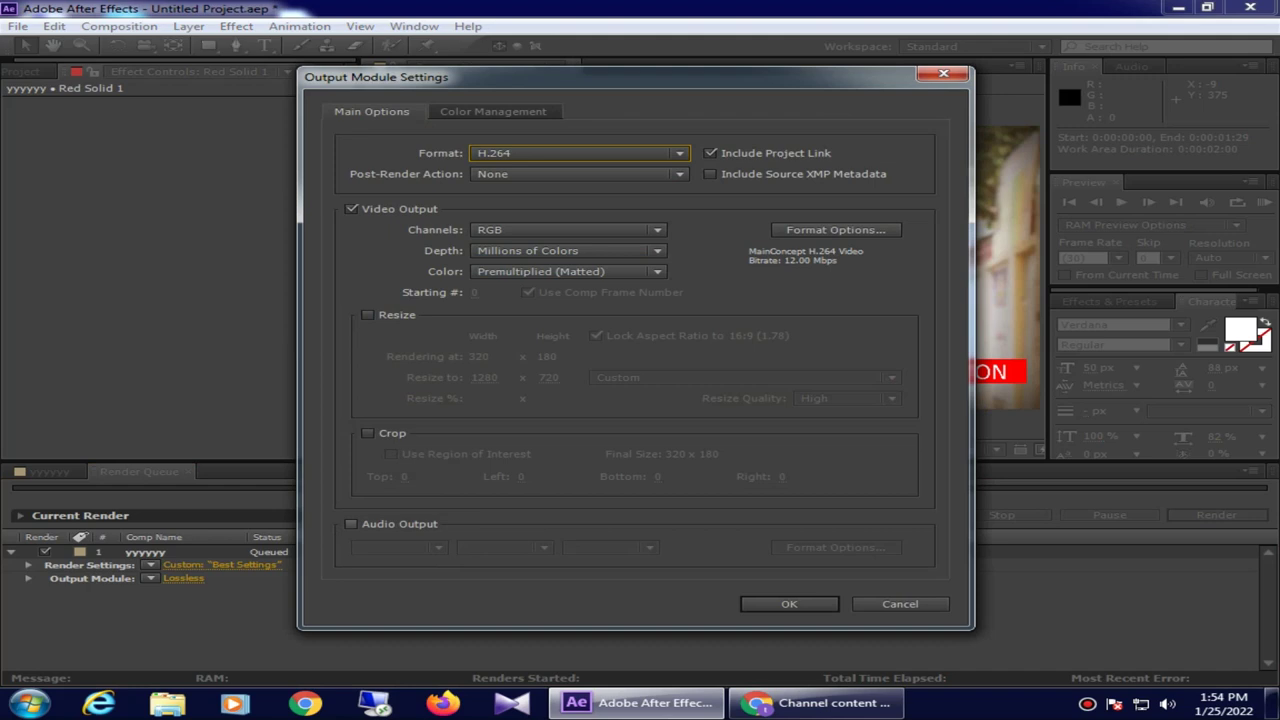
pyautogui.click(789, 604)
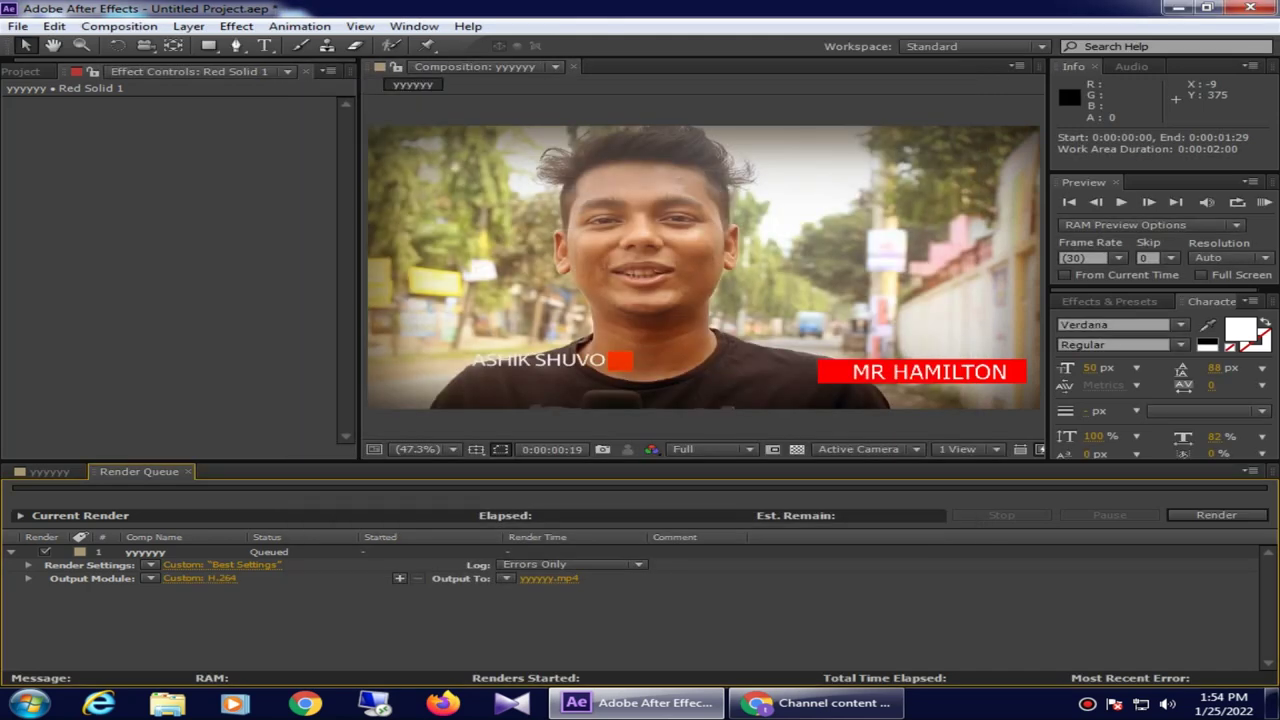
pyautogui.click(549, 578)
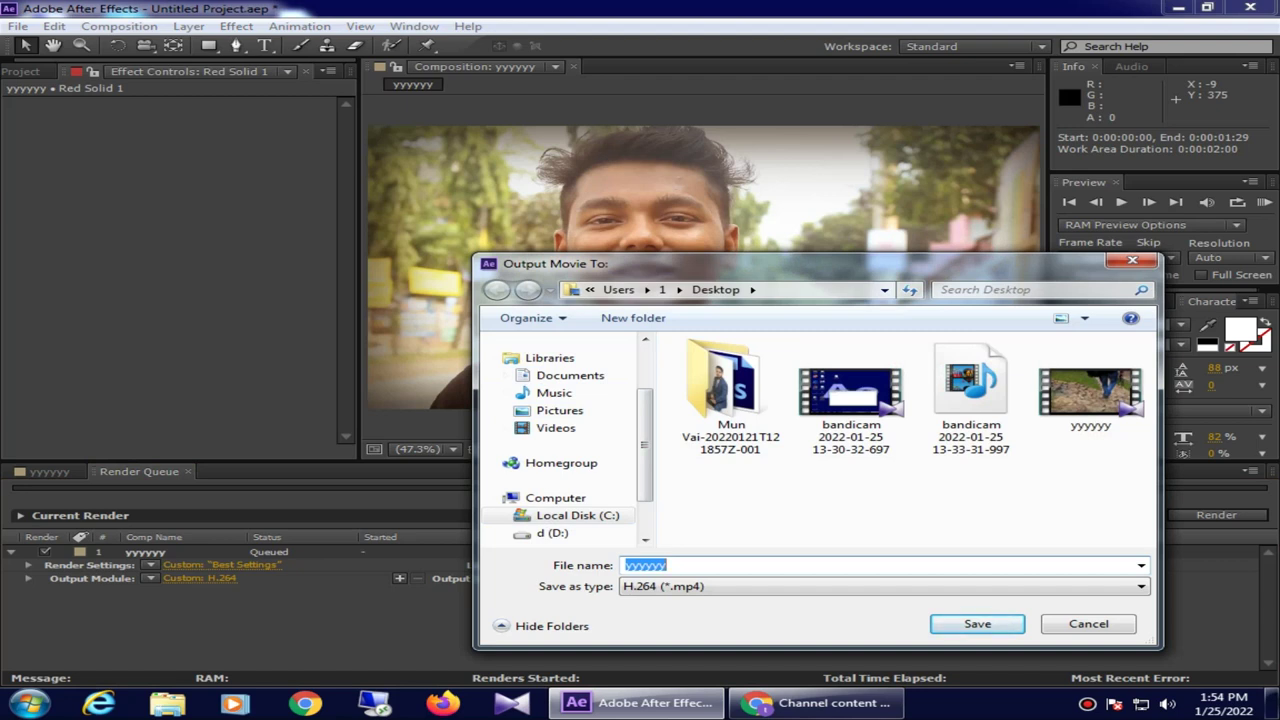
# Step: Name the output overlay.mp4 on the Desktop and render the composition
pyautogui.write('over')
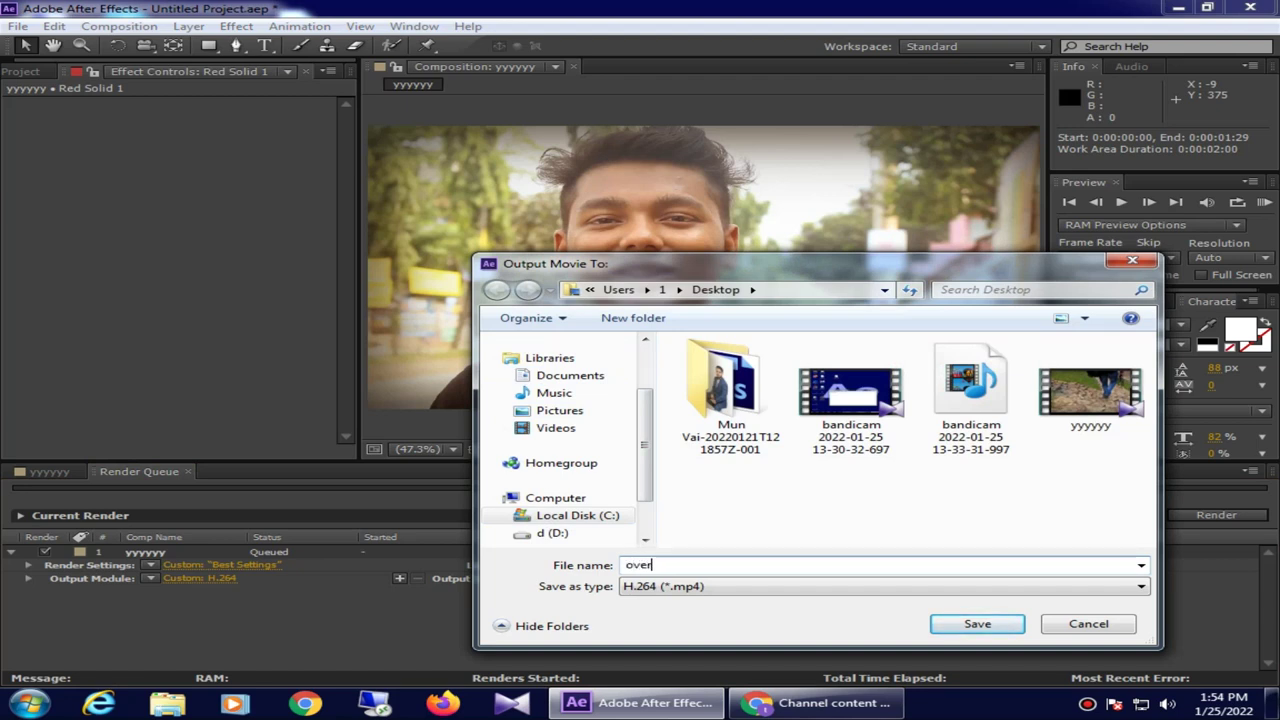
pyautogui.write('lay')
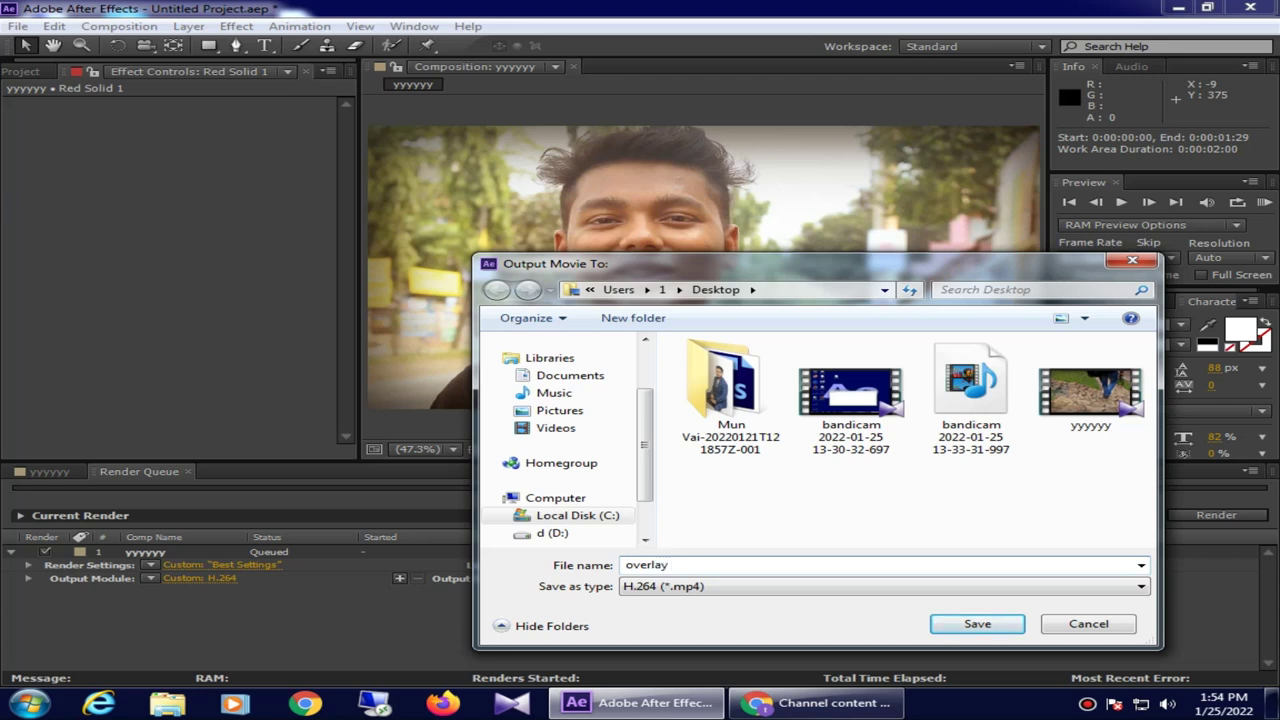
pyautogui.press('Return')
pyautogui.click(1216, 515)
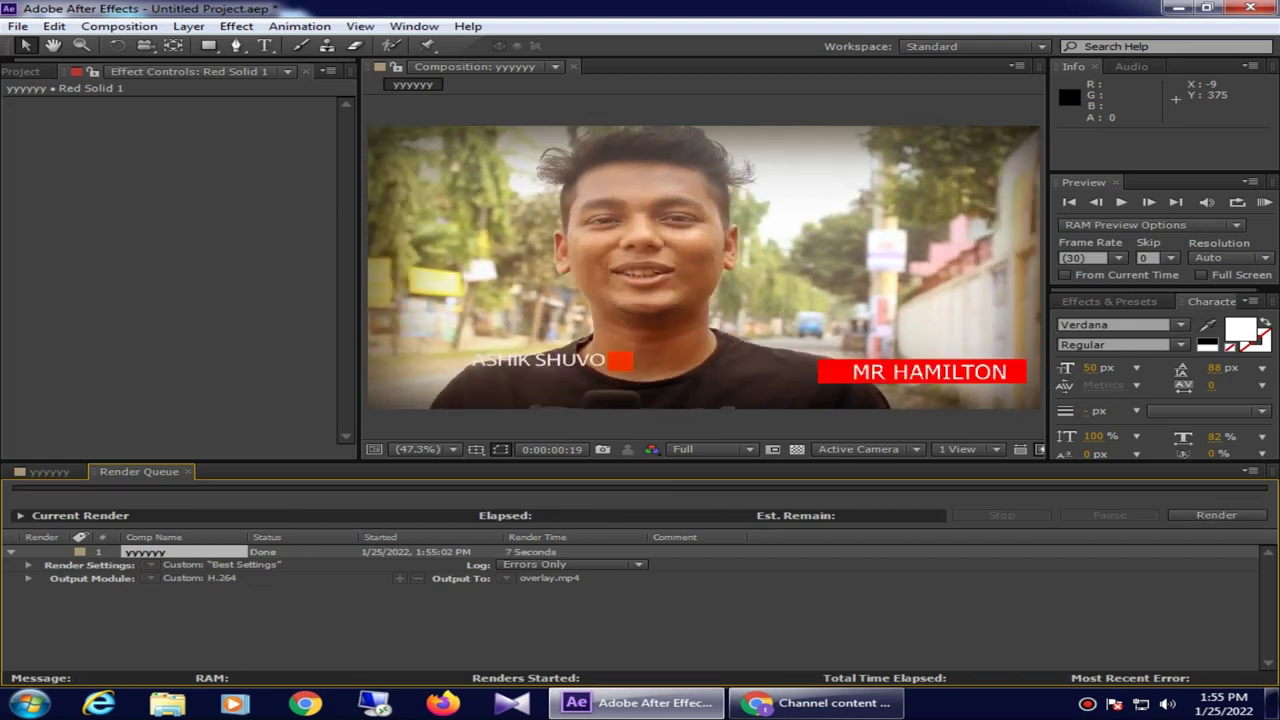
pyautogui.click(1175, 7)
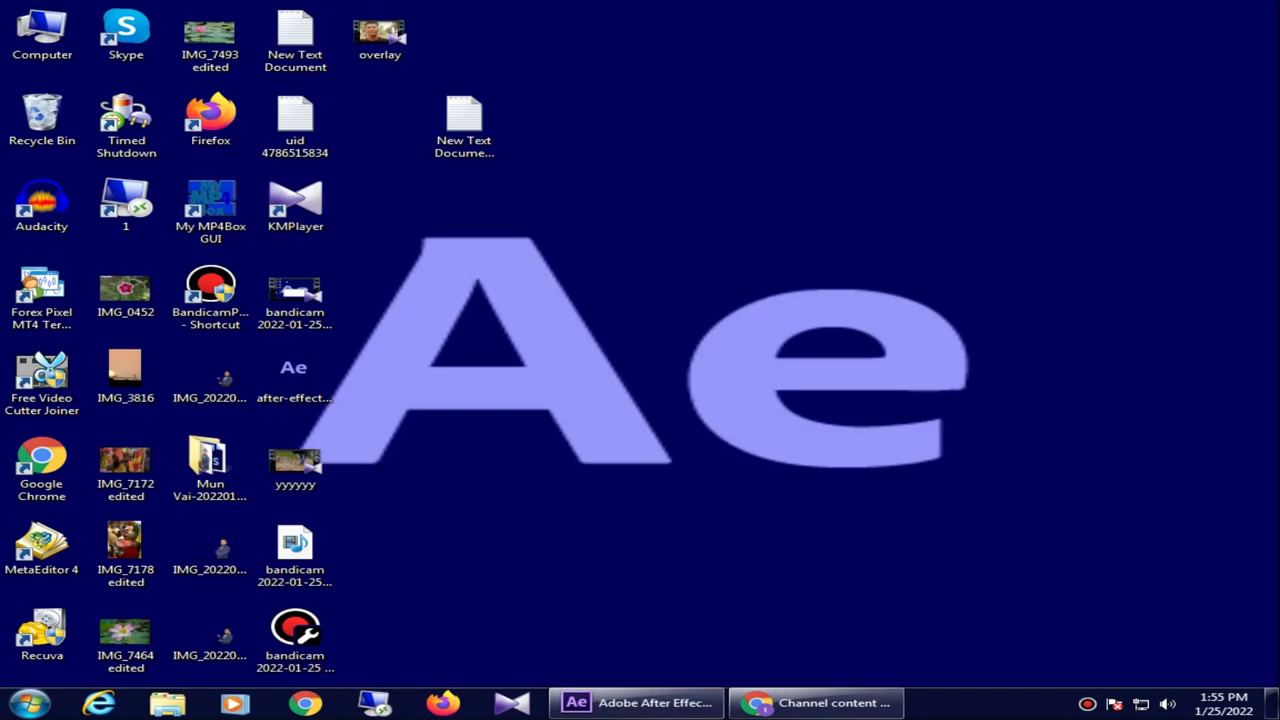
pyautogui.click(380, 33)
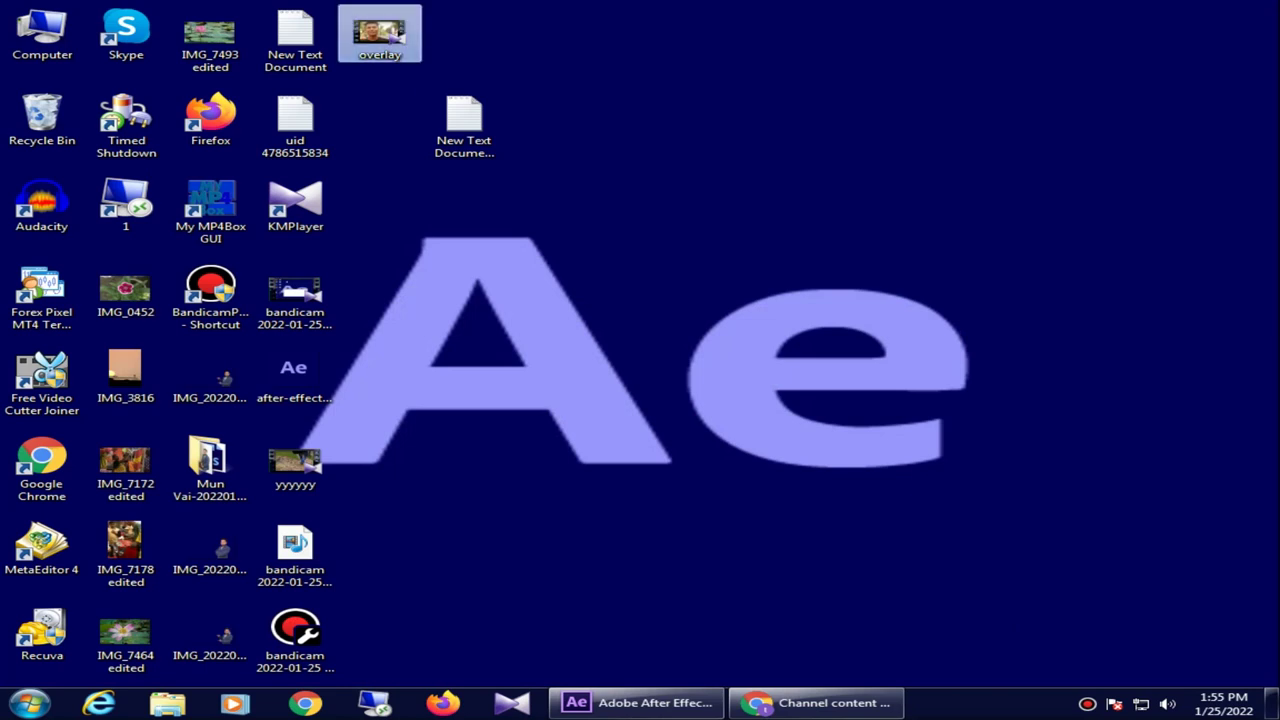
pyautogui.press('Return')
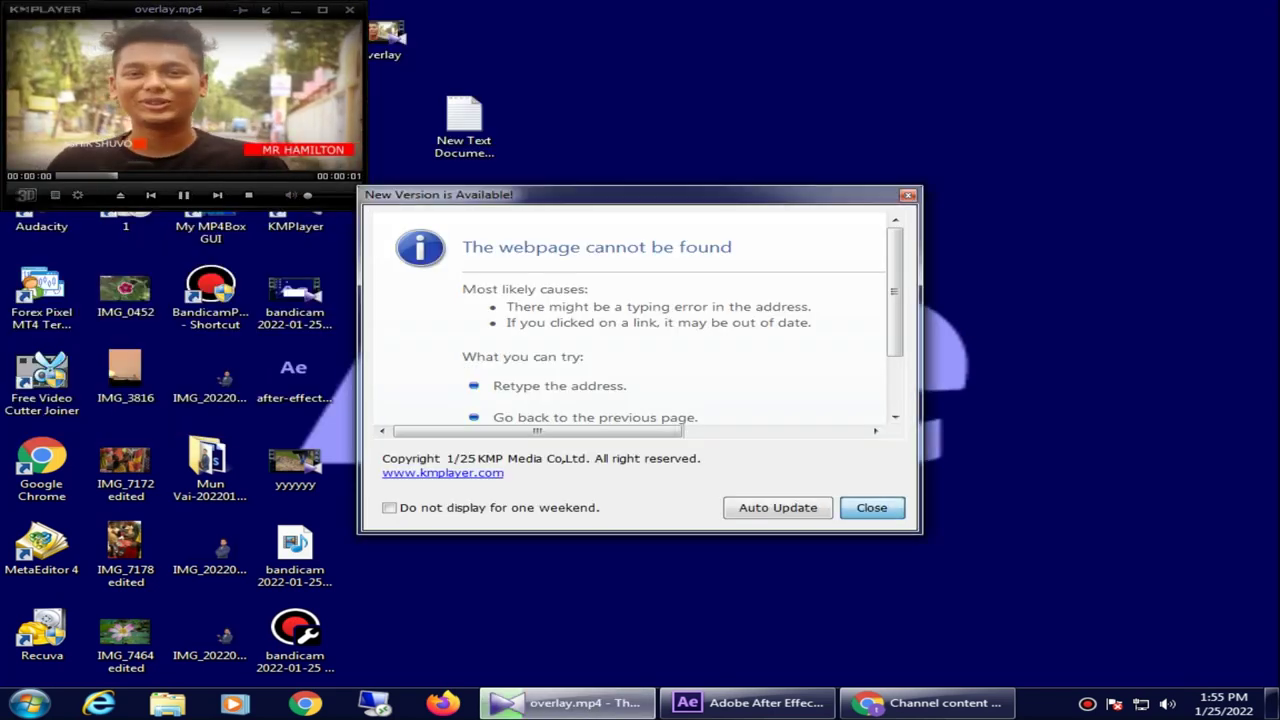
pyautogui.click(871, 506)
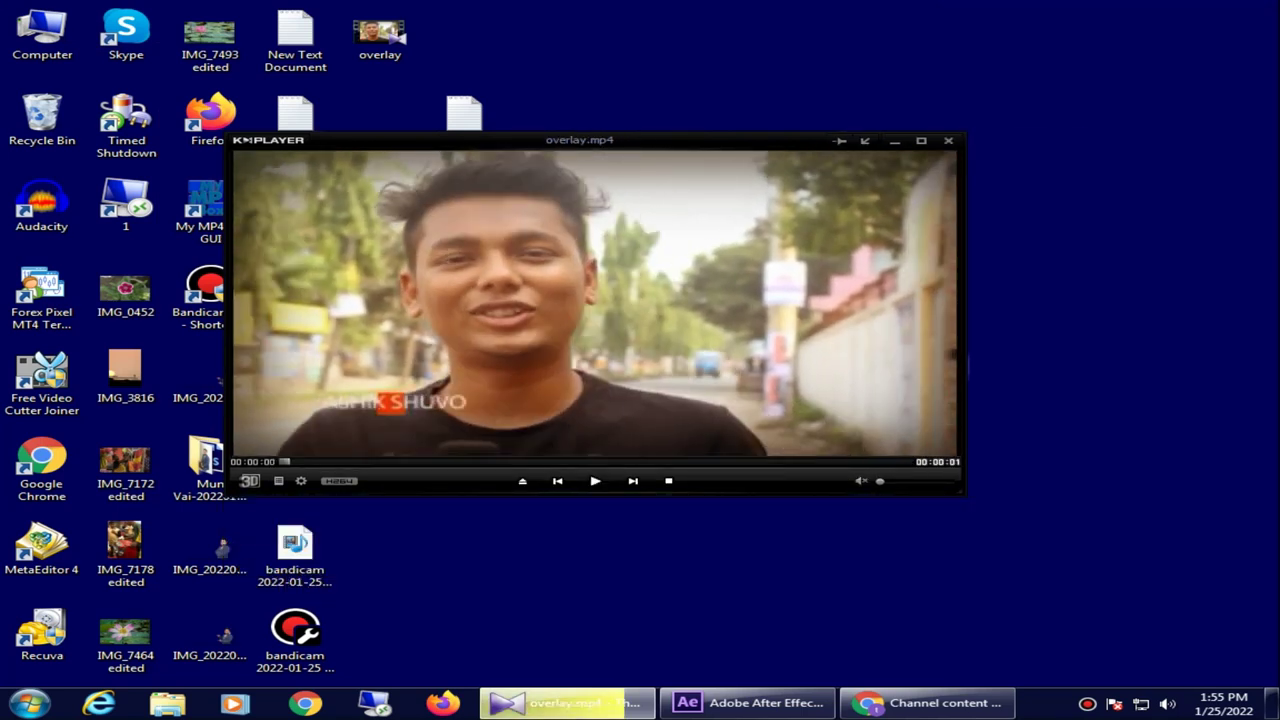
pyautogui.press('space')
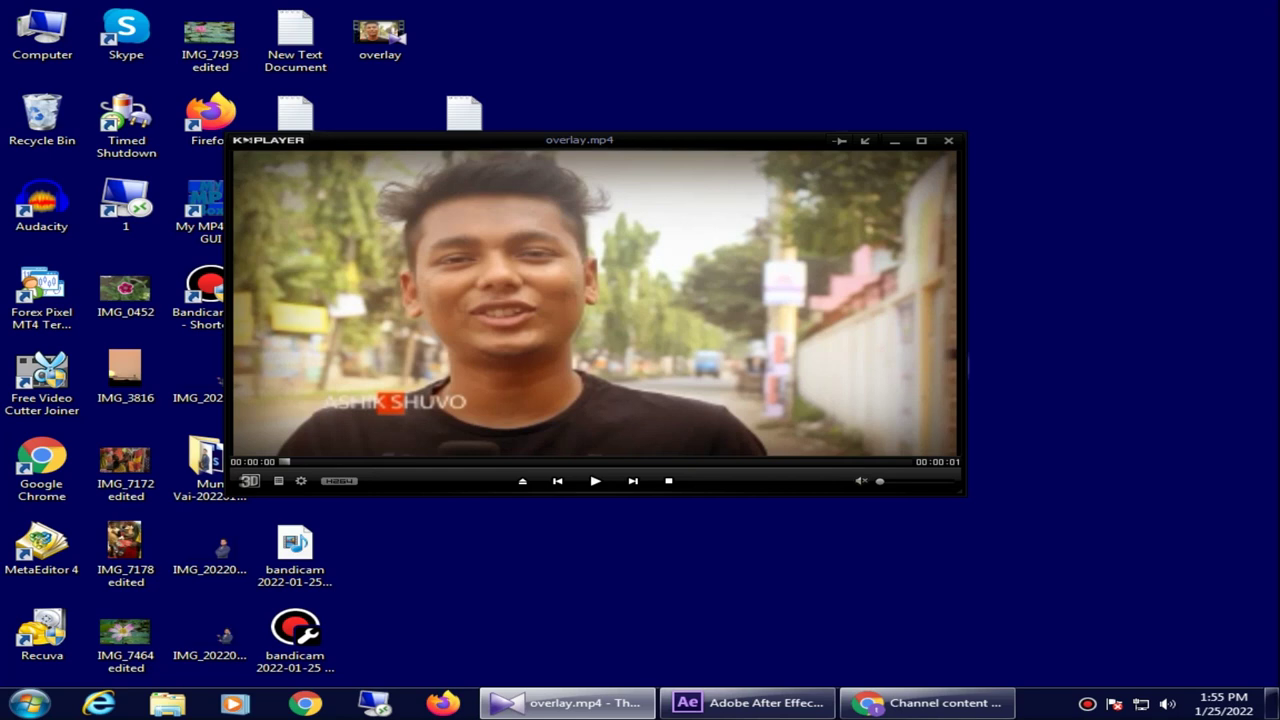
pyautogui.click(948, 140)
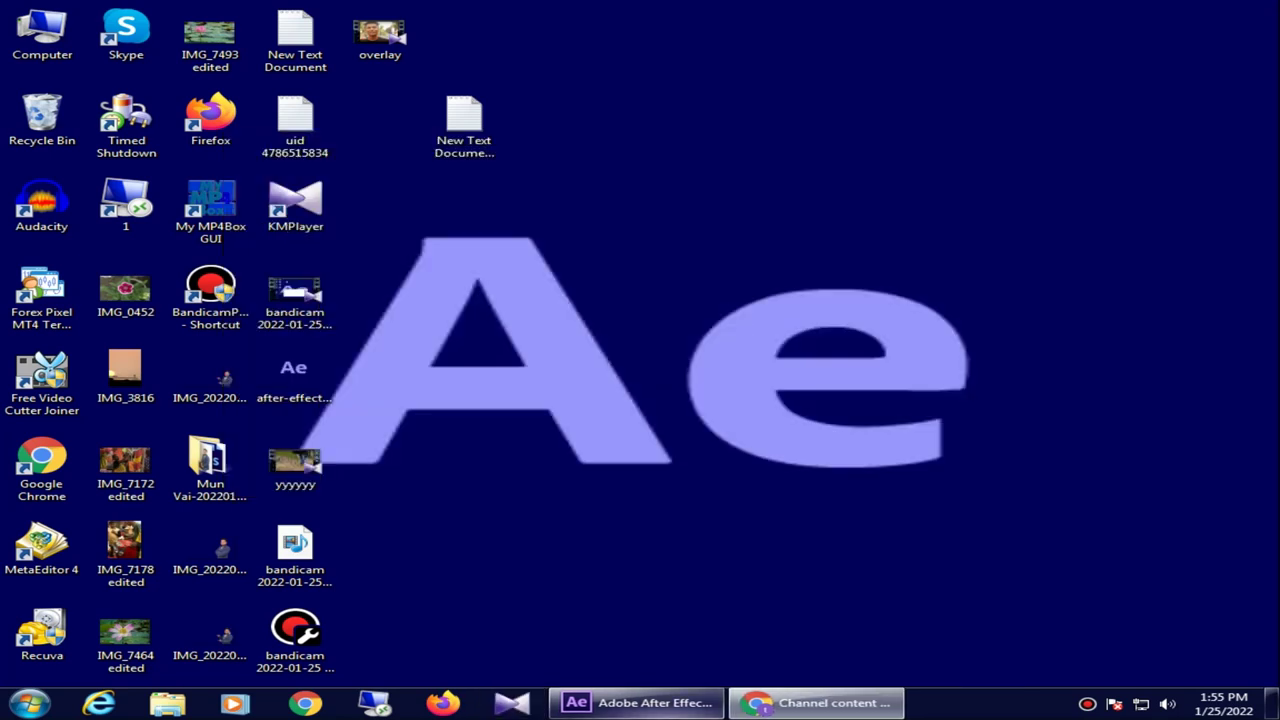
# Step: Clear the finished render and add the yyyyyy composition to the Render Queue again
pyautogui.click(636, 703)
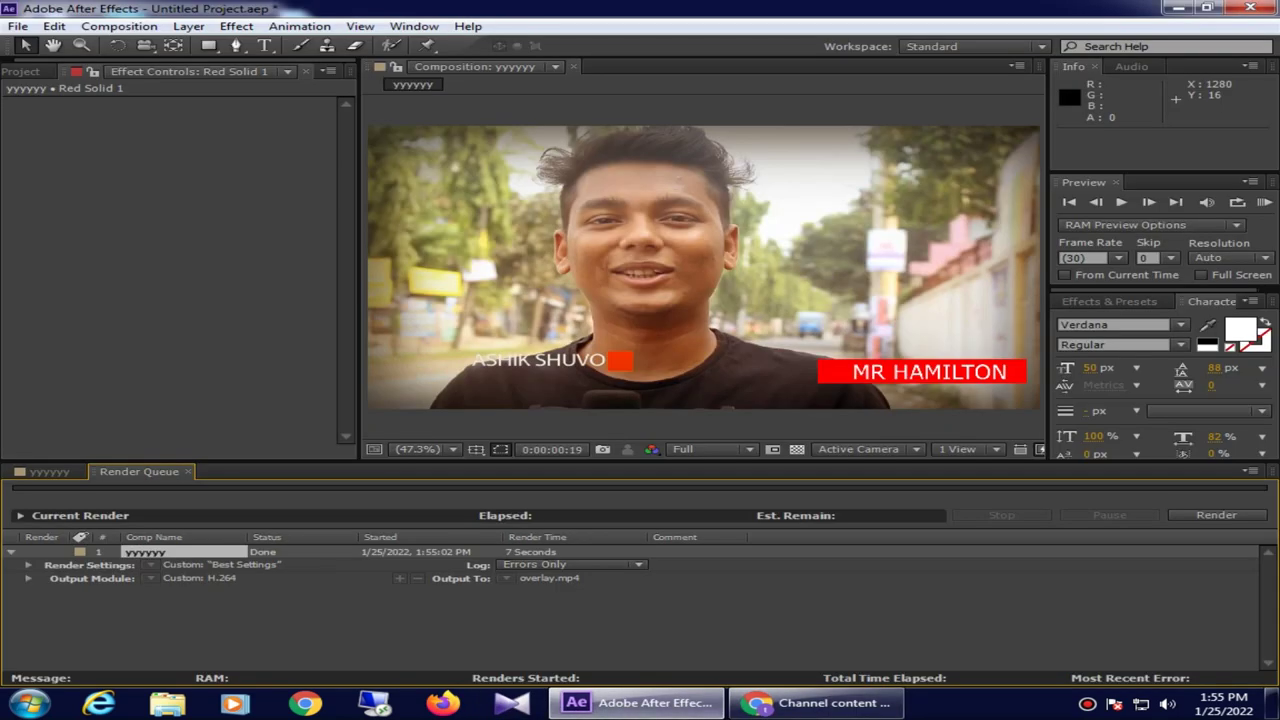
pyautogui.press('Delete')
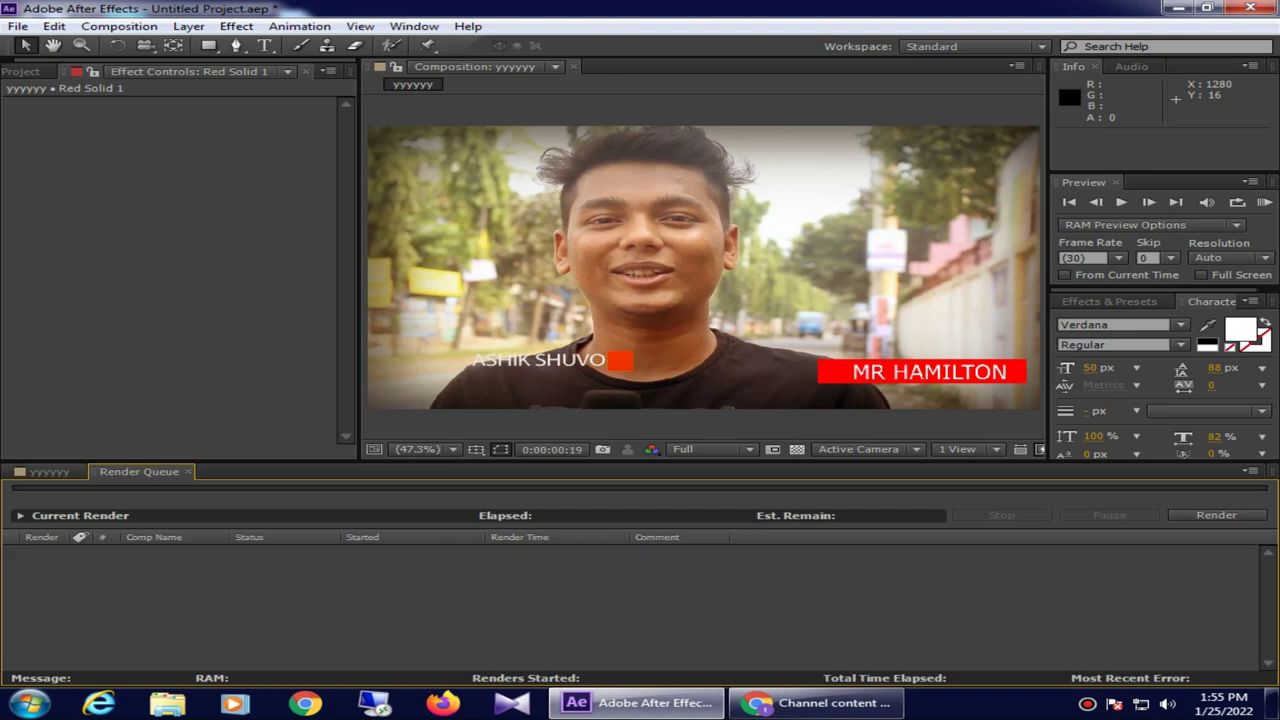
pyautogui.click(49, 471)
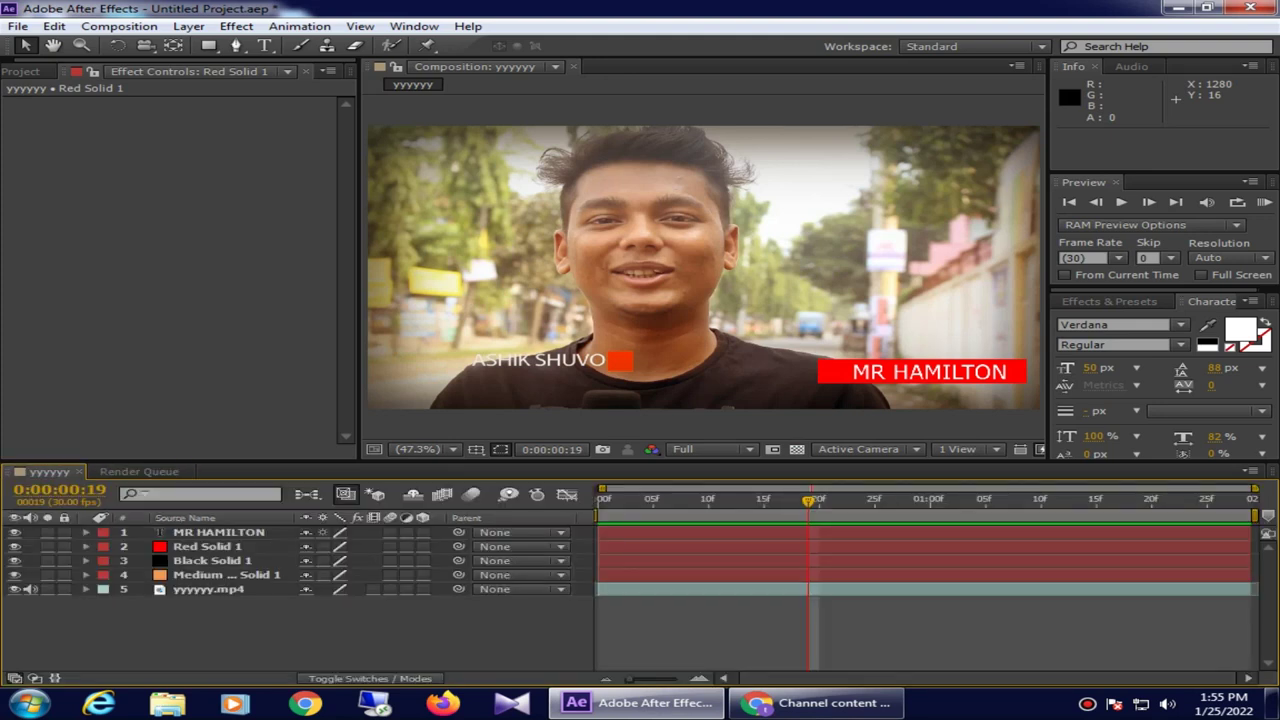
pyautogui.click(119, 26)
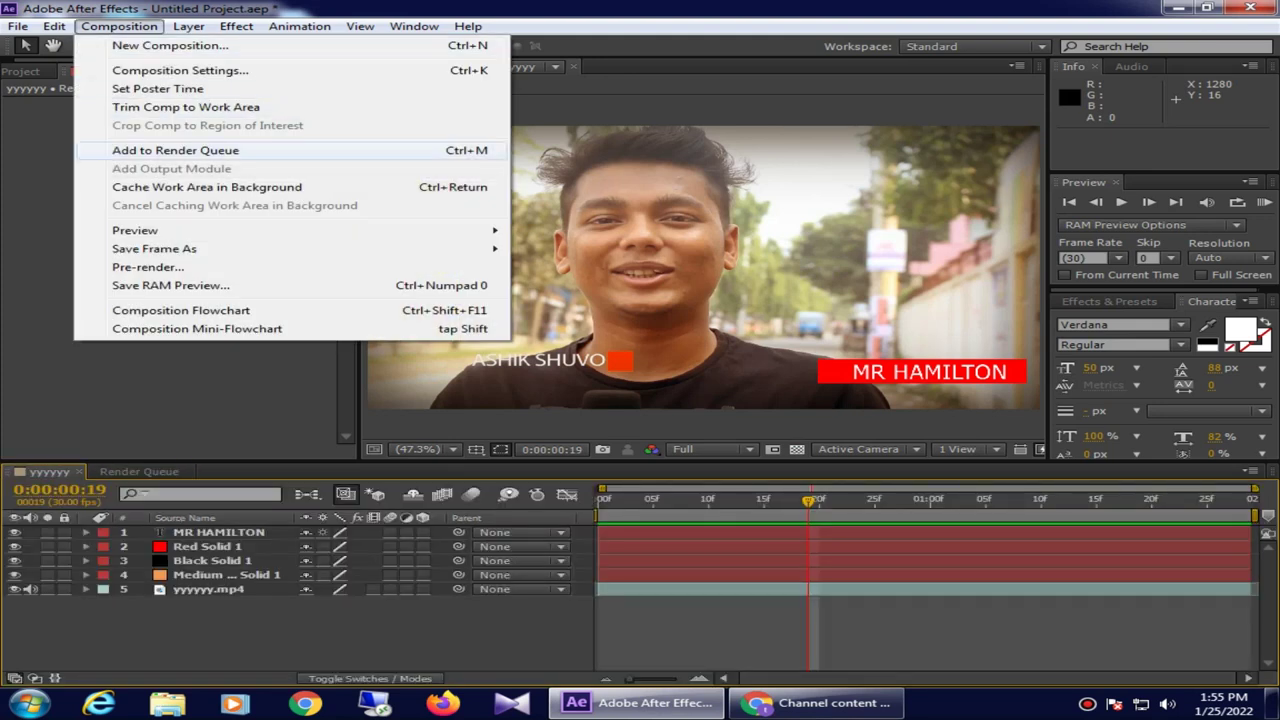
pyautogui.click(175, 150)
# Step: Keep Full resolution in the render settings
pyautogui.click(195, 565)
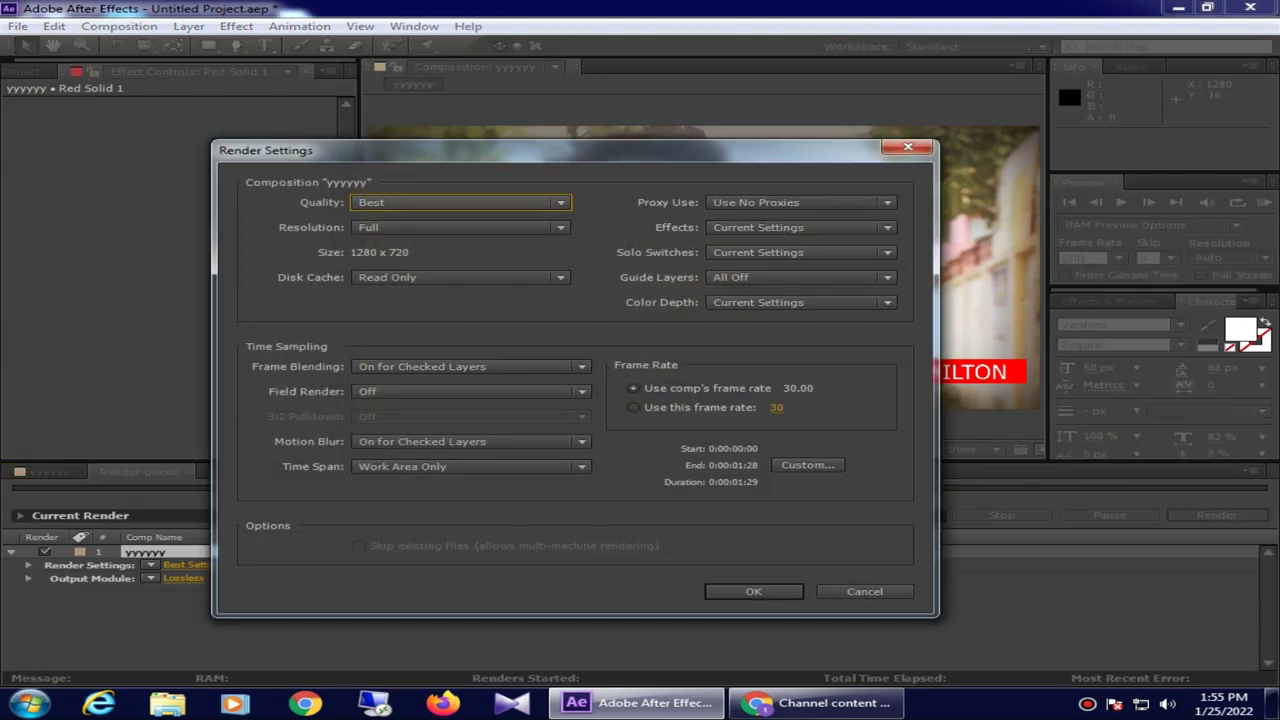
pyautogui.click(460, 227)
pyautogui.press('Escape')
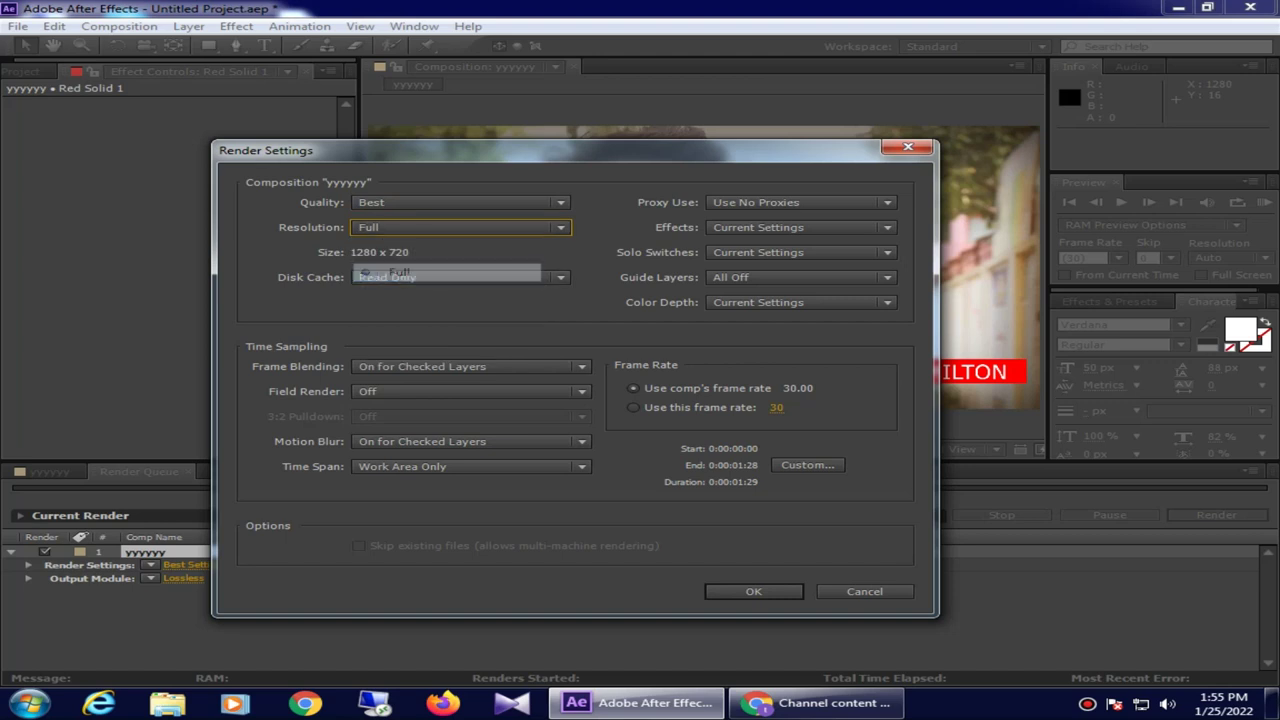
pyautogui.press('Return')
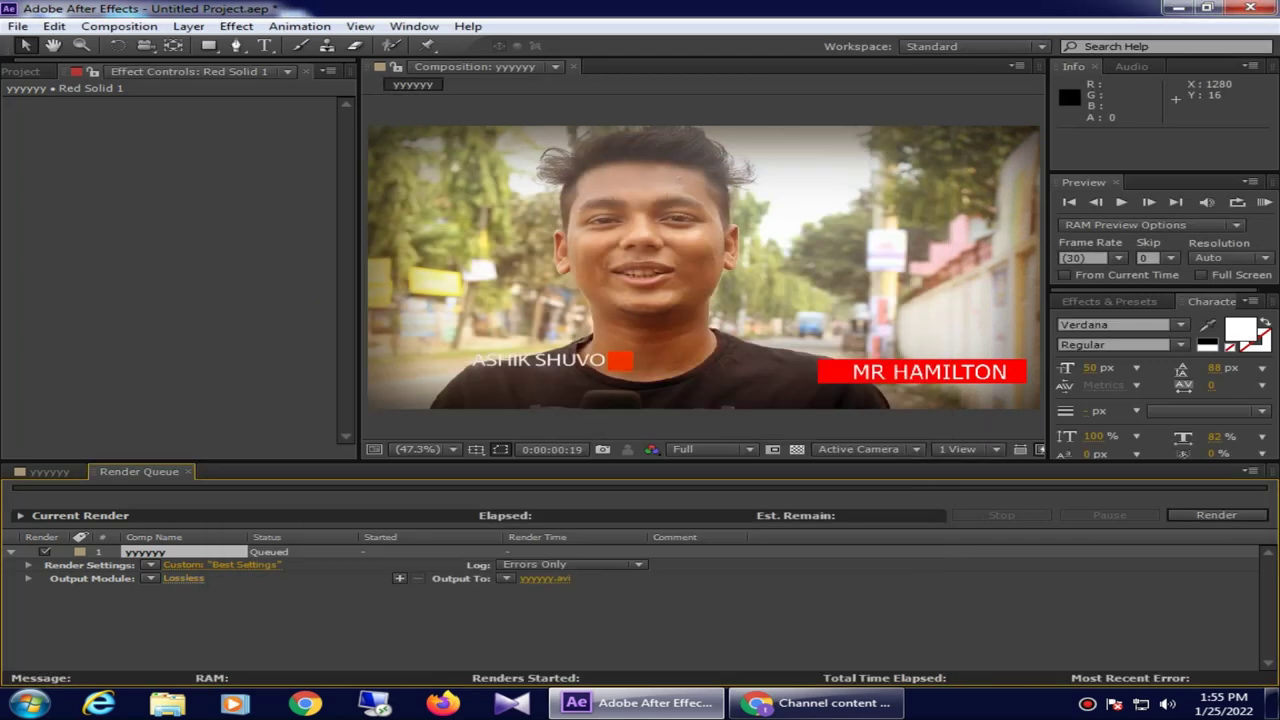
# Step: Set the output module format to H.264
pyautogui.click(183, 578)
pyautogui.click(578, 153)
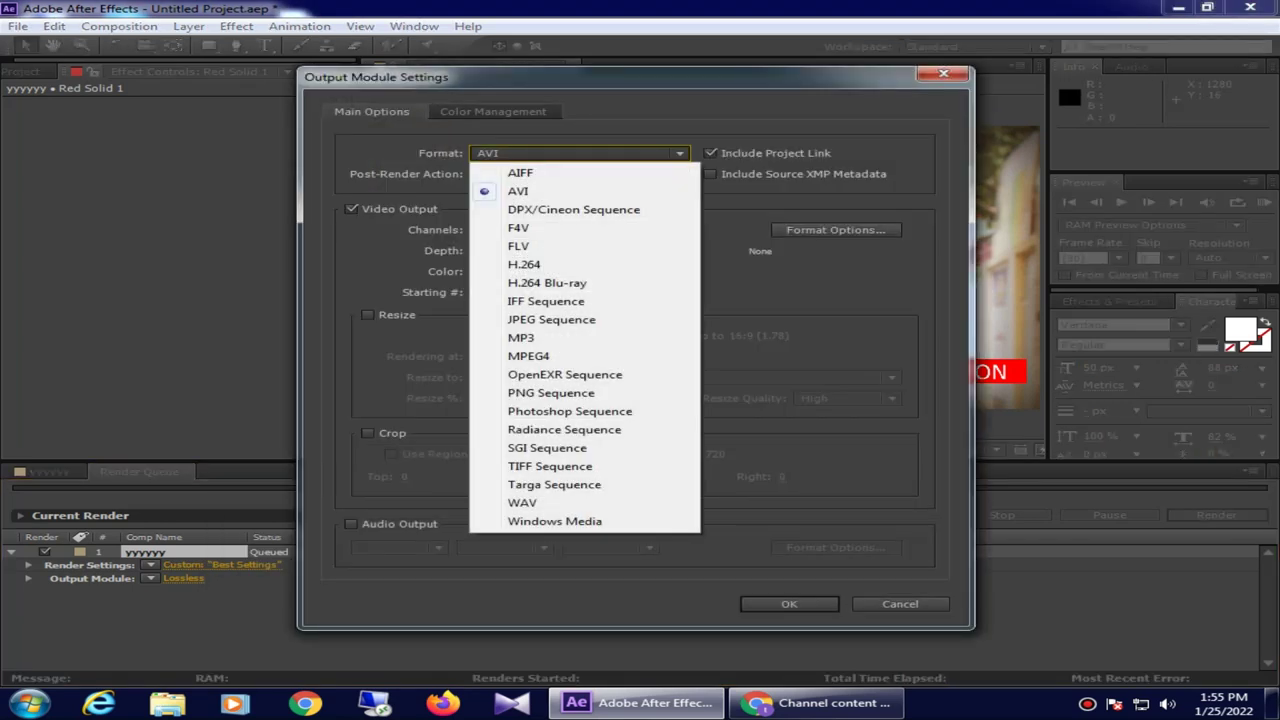
pyautogui.click(523, 264)
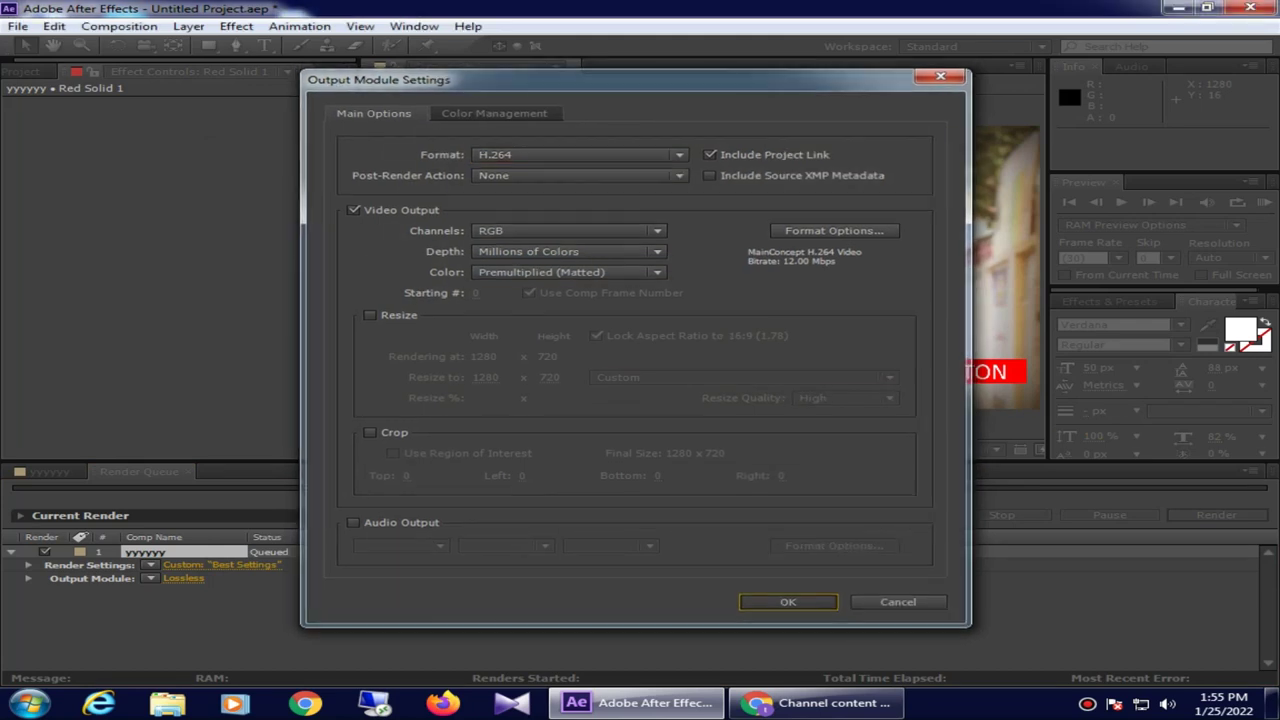
pyautogui.press('Return')
# Step: Output to overlay.mp4, replacing the existing file, and start the render
pyautogui.click(549, 578)
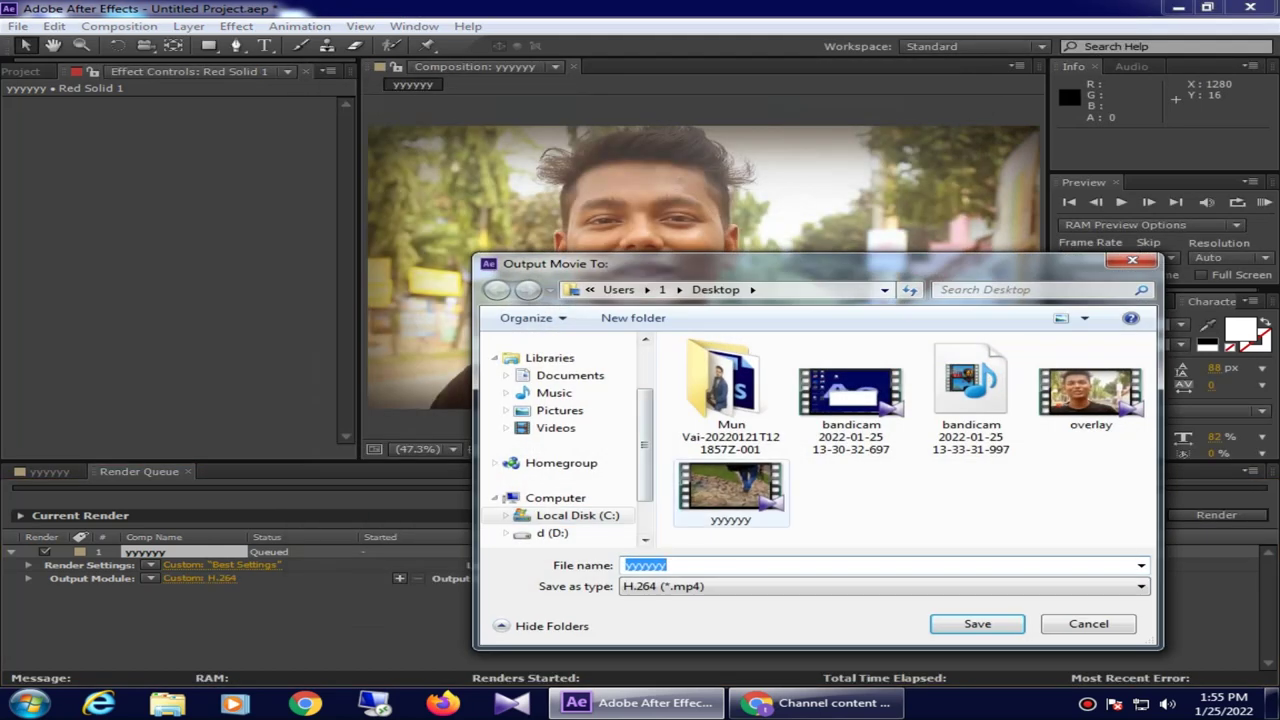
pyautogui.click(1090, 395)
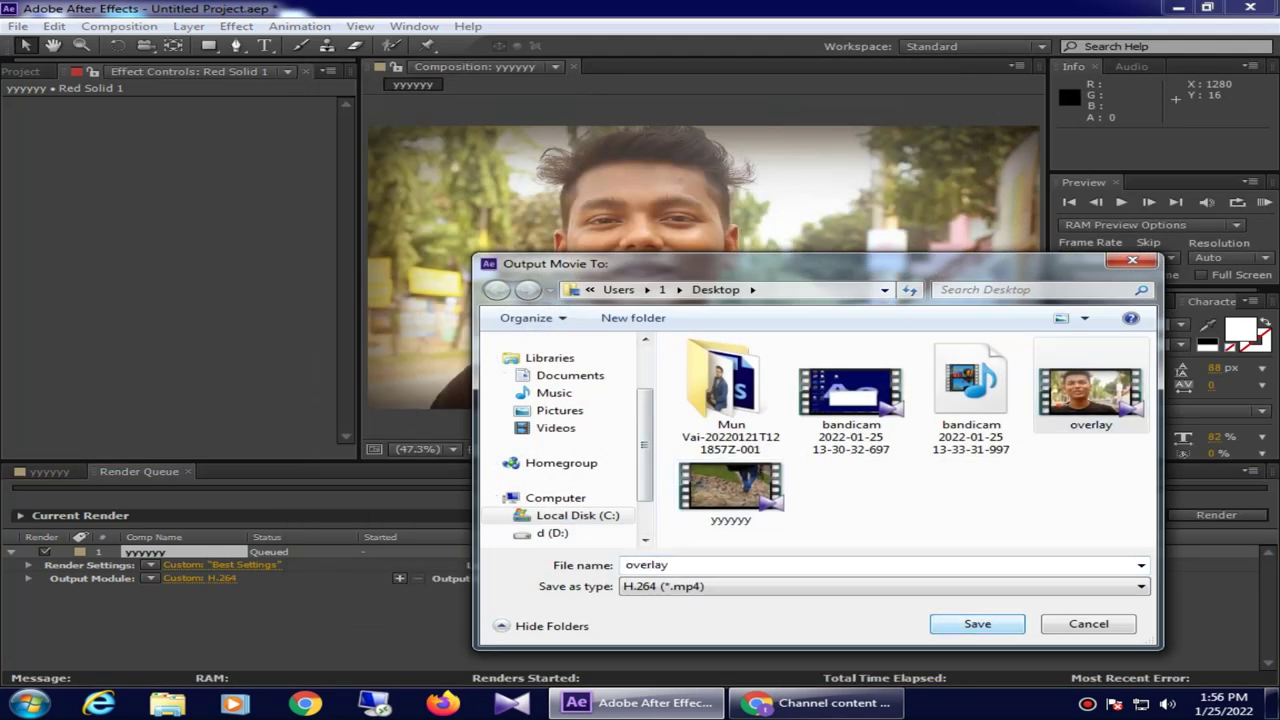
pyautogui.click(977, 623)
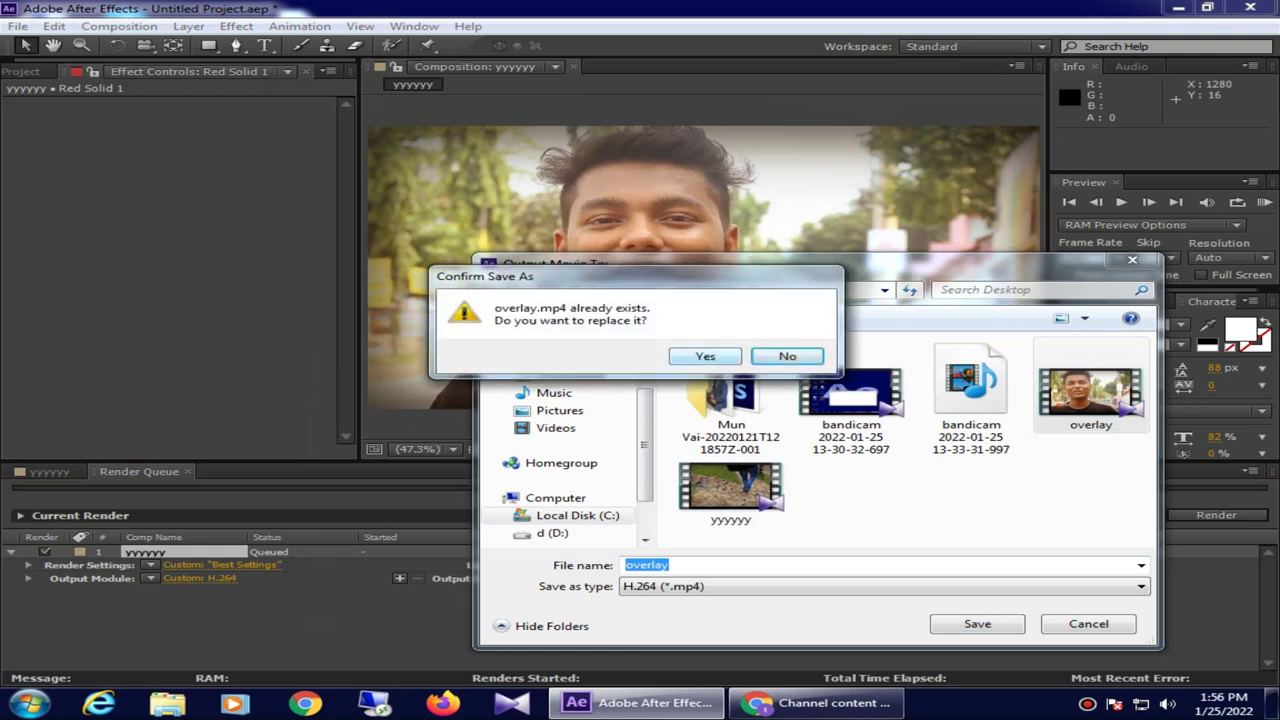
pyautogui.press('Return')
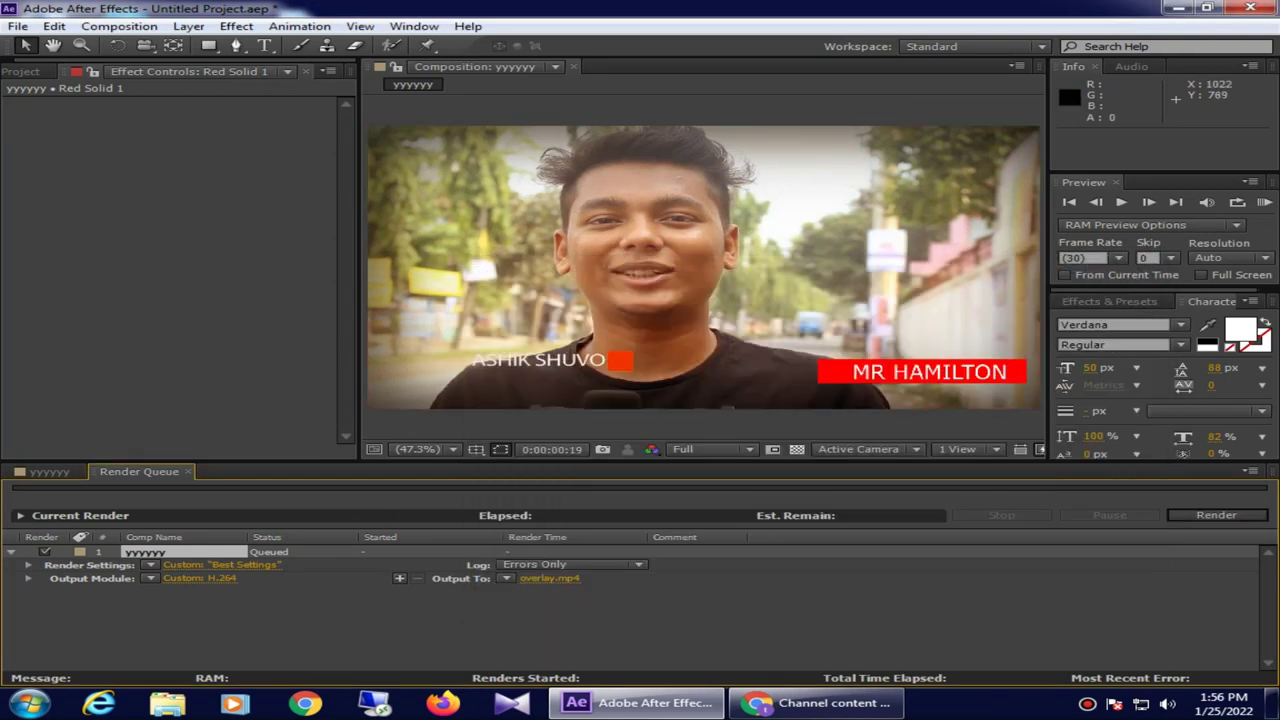
pyautogui.press('Return')
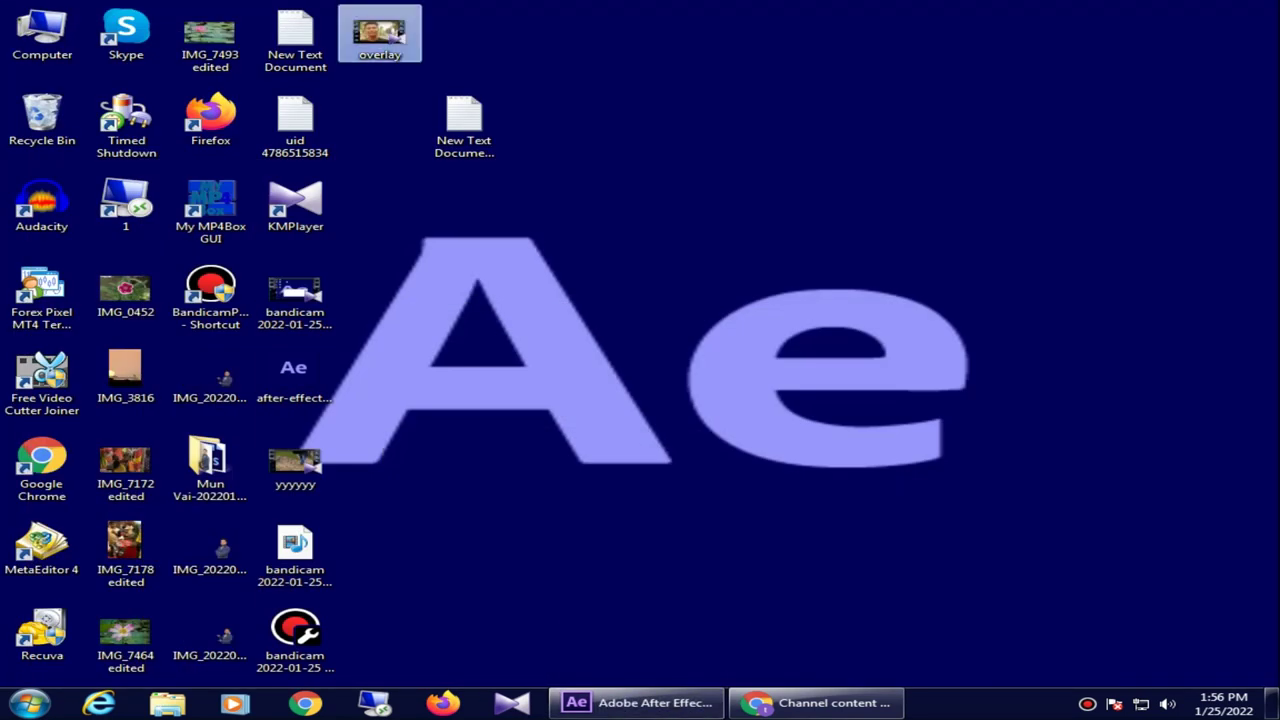
# Step: Watch overlay.mp4 in KMPlayer to check the titles, then return to After Effects
pyautogui.press('Return')
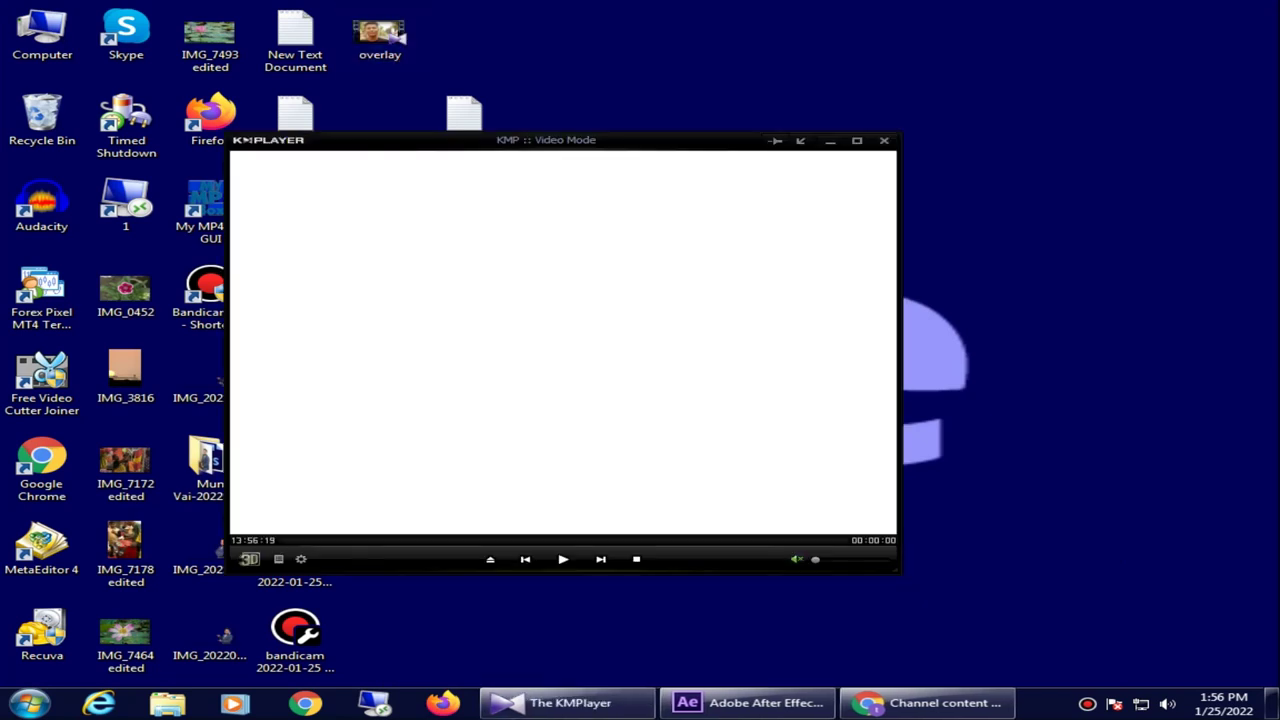
pyautogui.press('Escape')
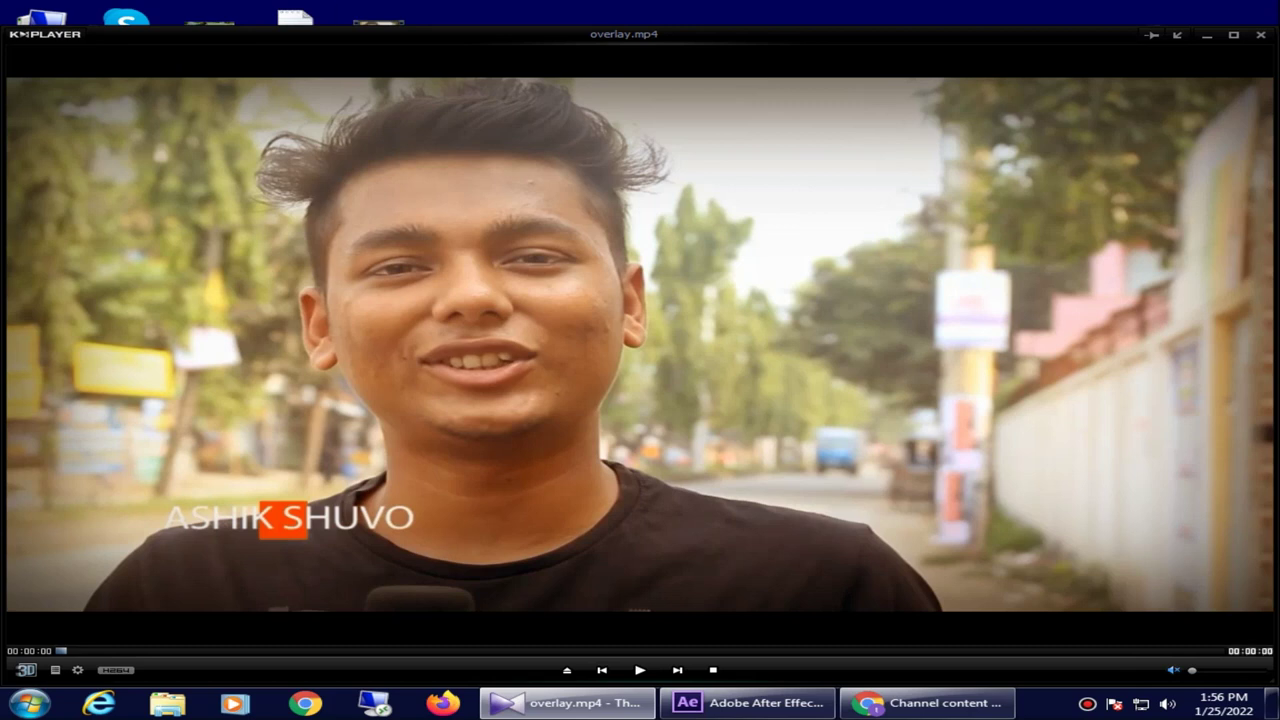
pyautogui.press('super+d')
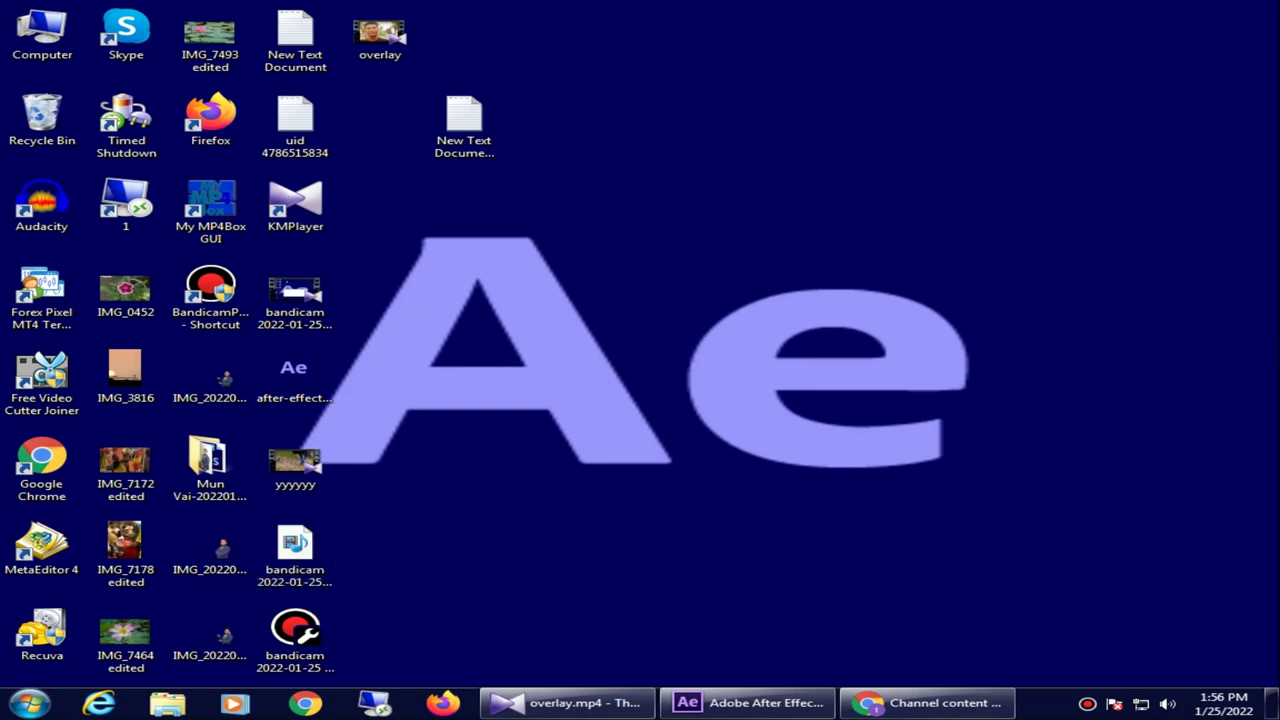
pyautogui.click(380, 33)
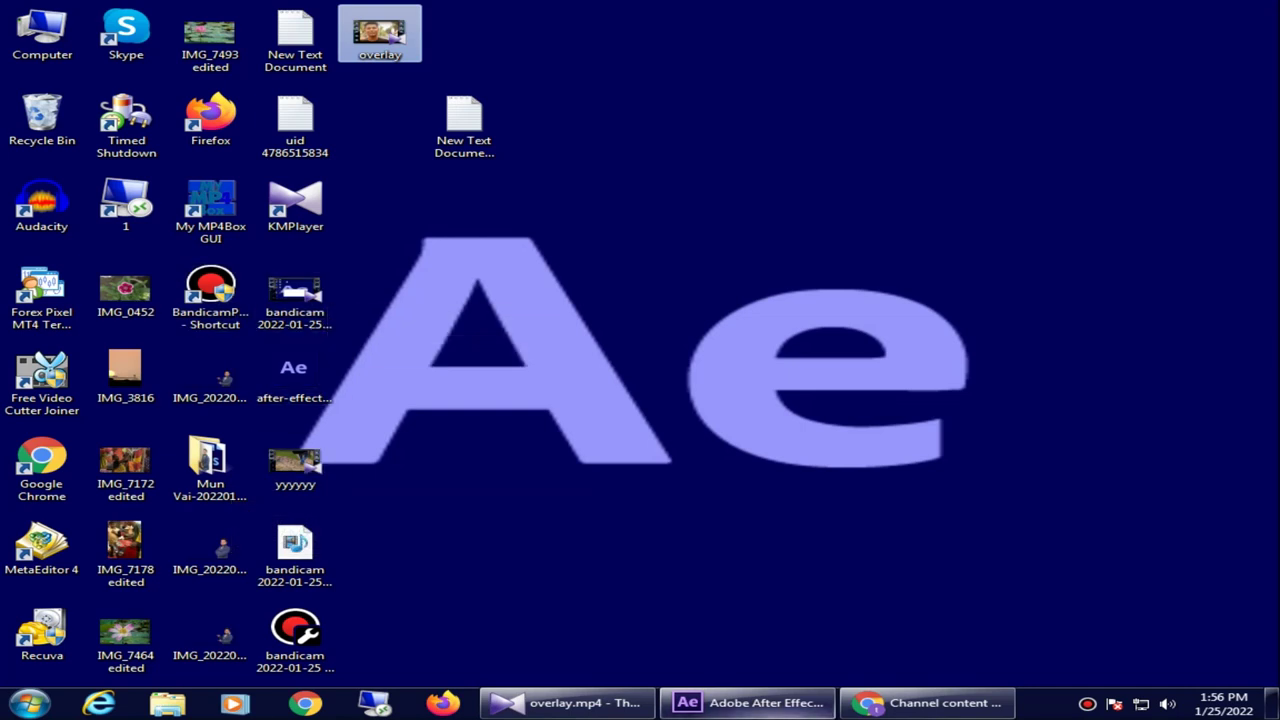
pyautogui.click(750, 702)
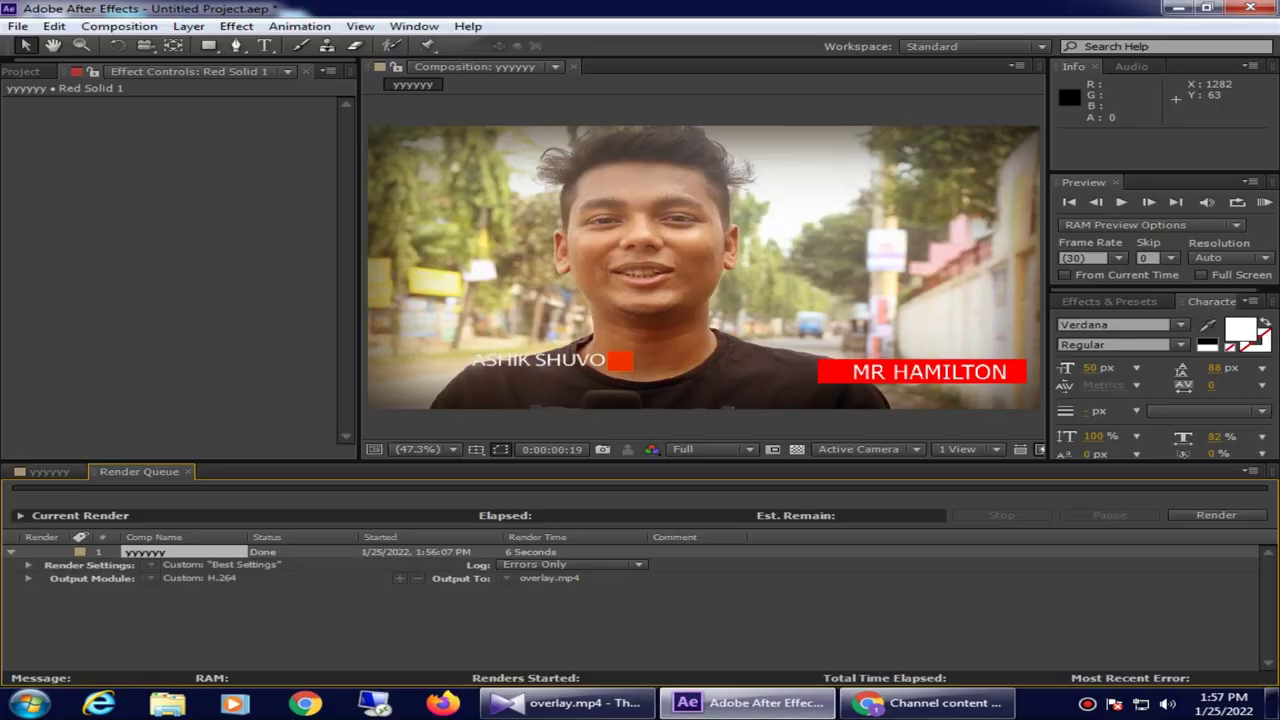
# Step: Reopen the yyyyyy timeline and toggle the MR HAMILTON, Red Solid 1 and Black Solid 1 layers off and on
pyautogui.click(49, 471)
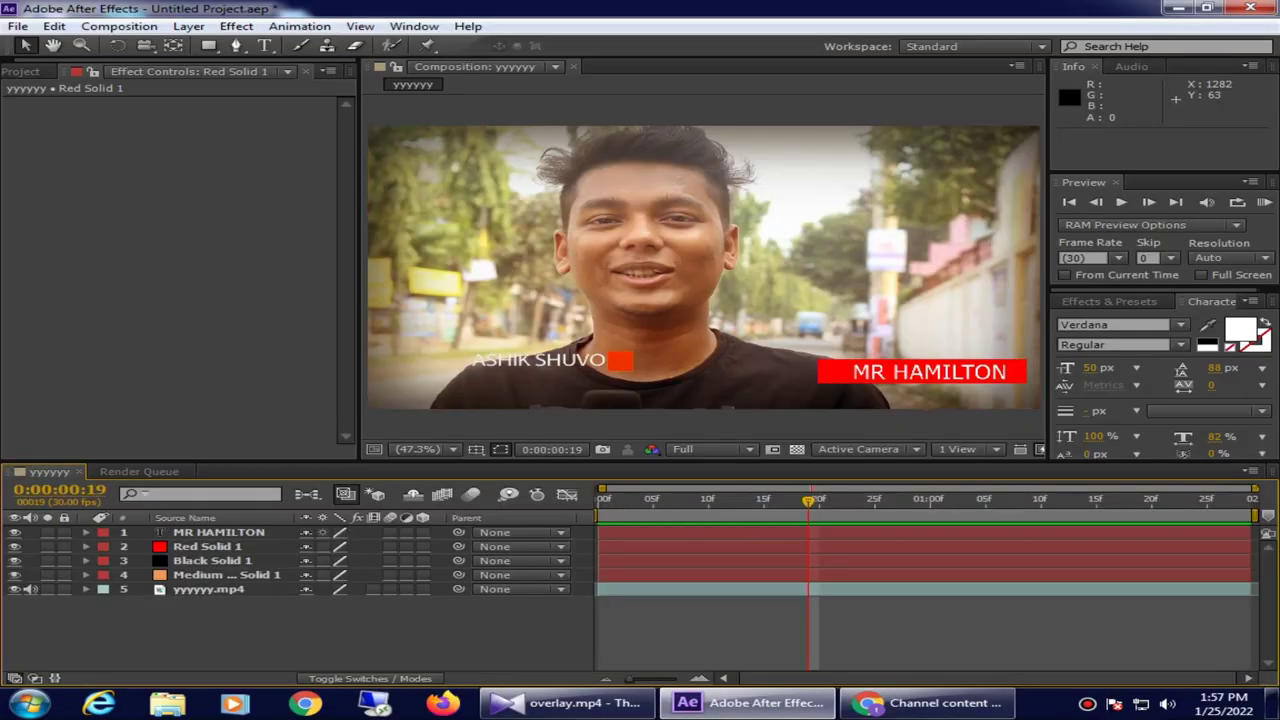
pyautogui.click(14, 532)
pyautogui.click(14, 546)
pyautogui.click(14, 560)
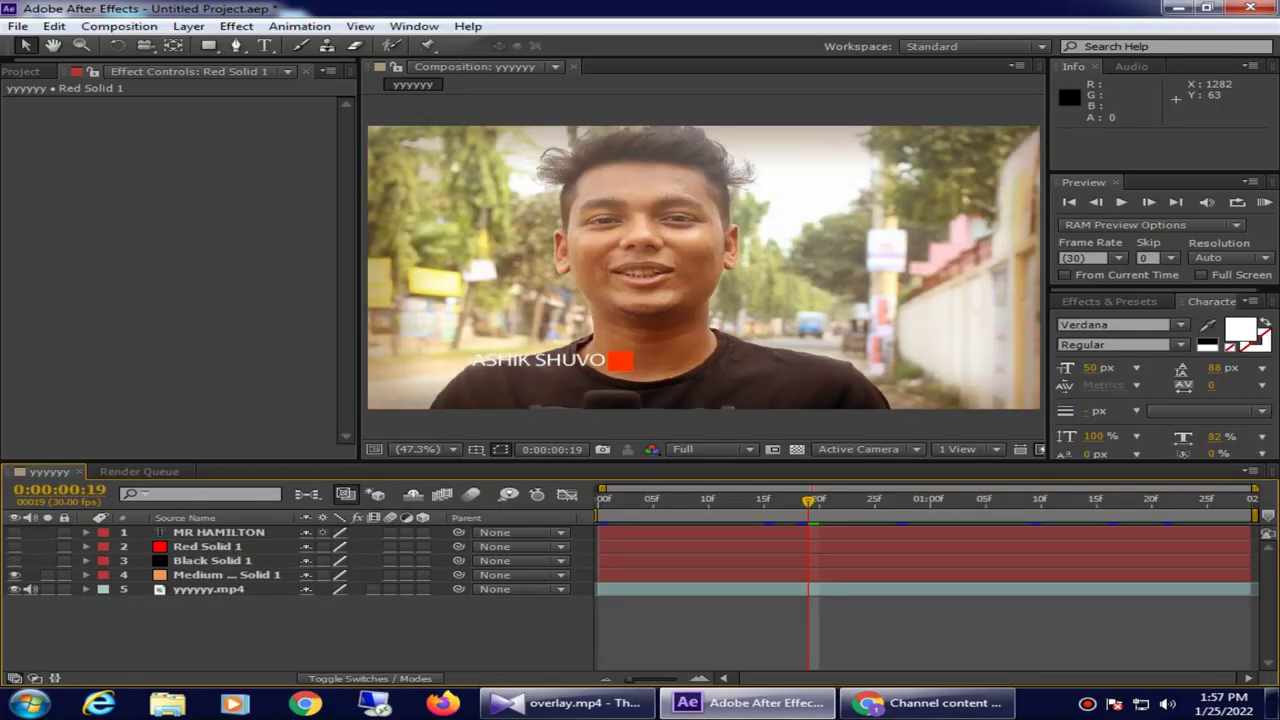
pyautogui.click(686, 498)
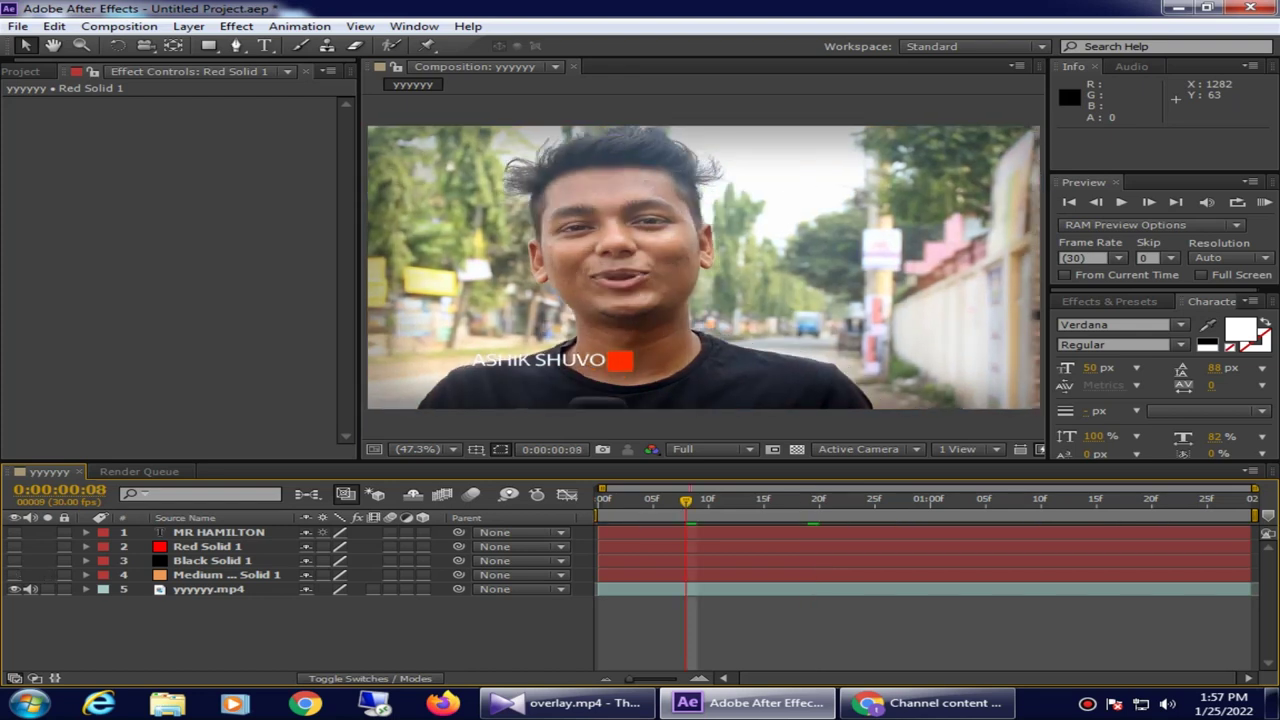
pyautogui.moveTo(14, 532); pyautogui.dragTo(14, 575)
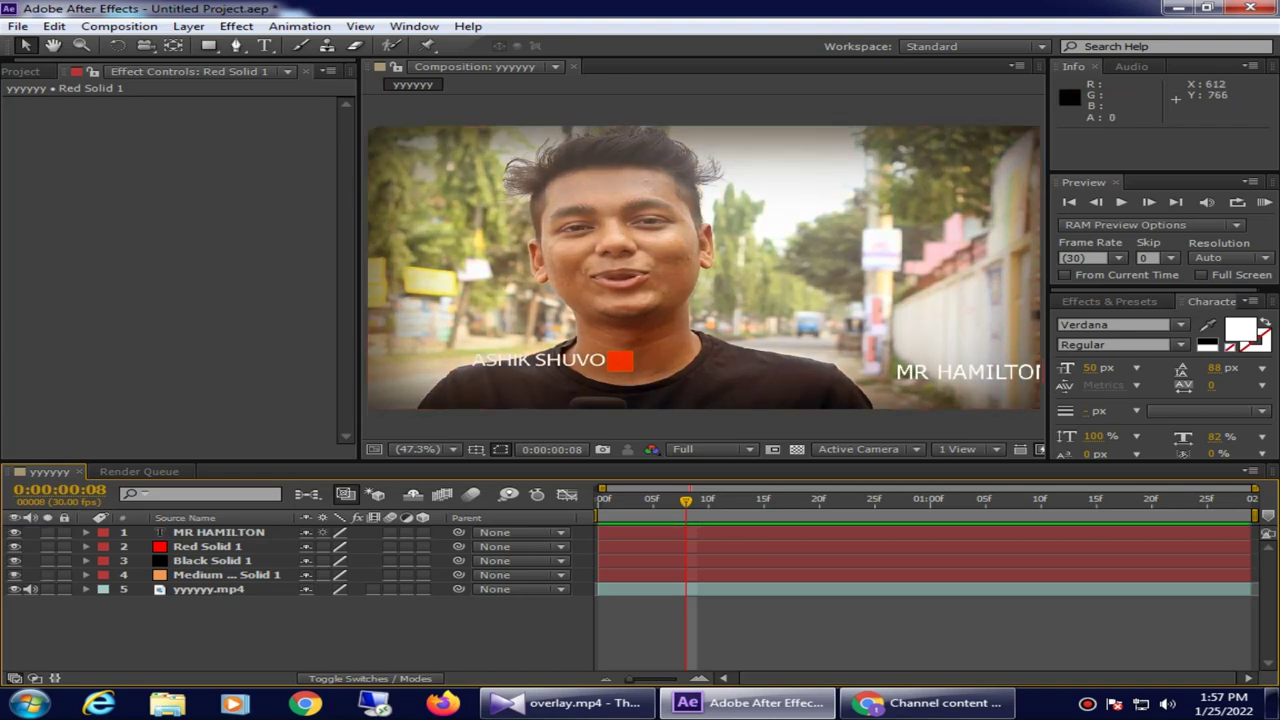
pyautogui.press('pageup')
pyautogui.press('pageup')
pyautogui.press('pageup')
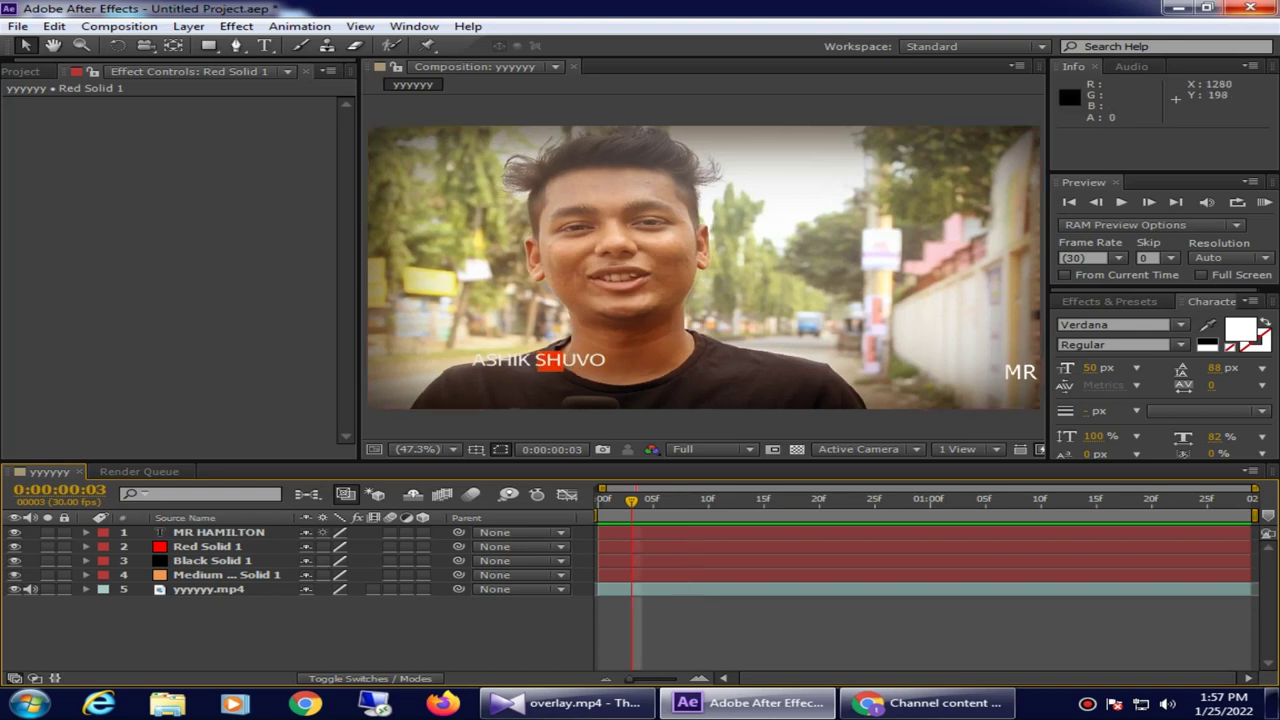
# Step: Scrub the timeline to 1:14 and 1:22 to review the red bar's exit
pyautogui.click(1179, 8)
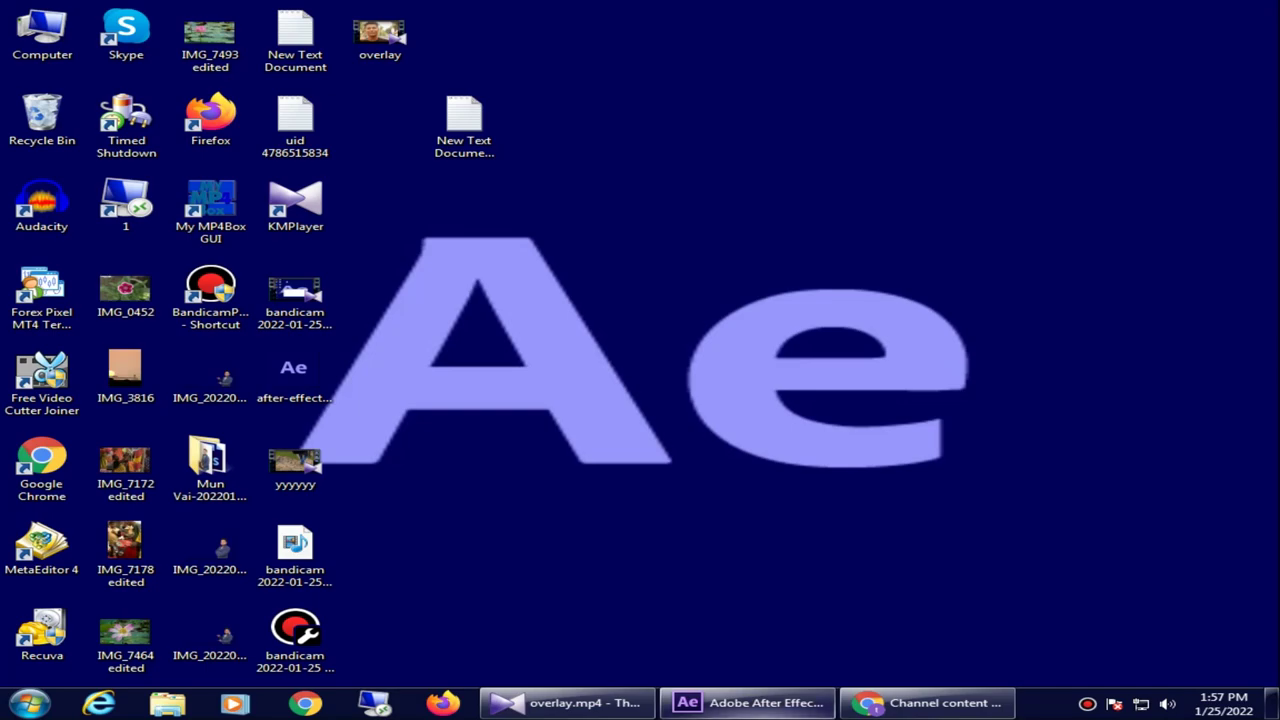
pyautogui.click(748, 702)
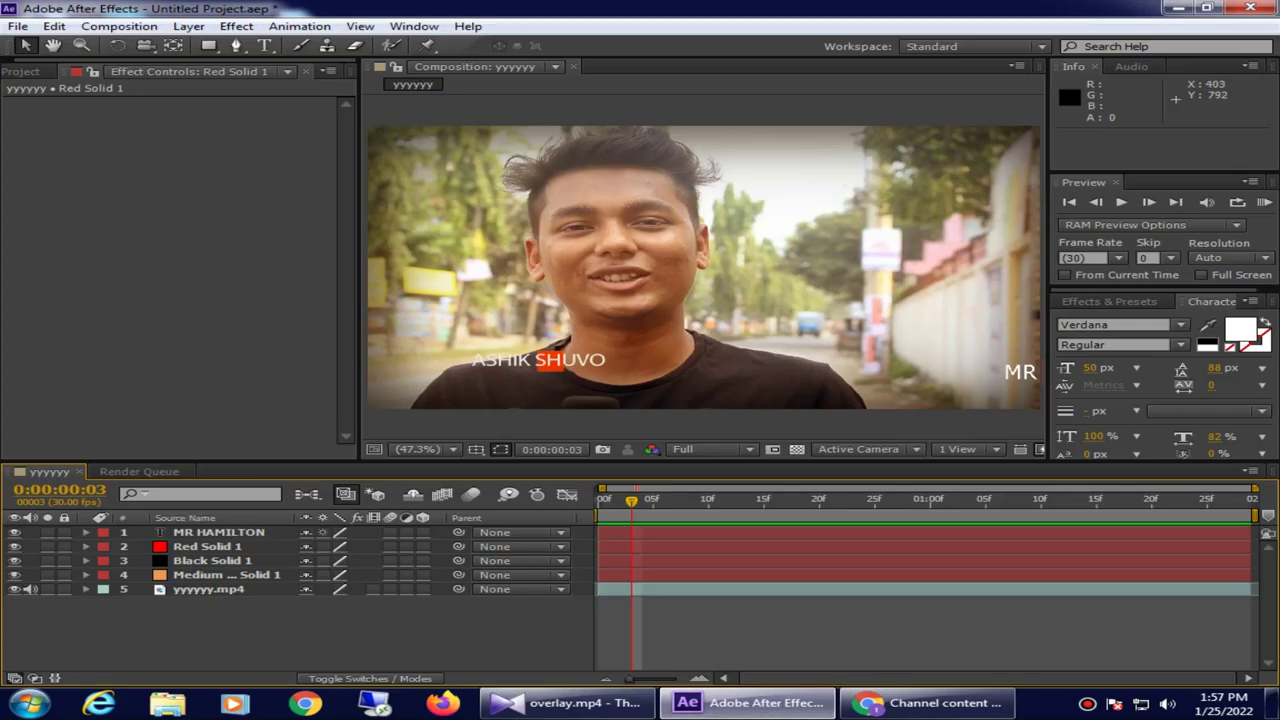
pyautogui.moveTo(665, 505)
pyautogui.mouseDown()
pyautogui.moveTo(1175, 505)
pyautogui.moveTo(620, 505)
pyautogui.mouseUp()
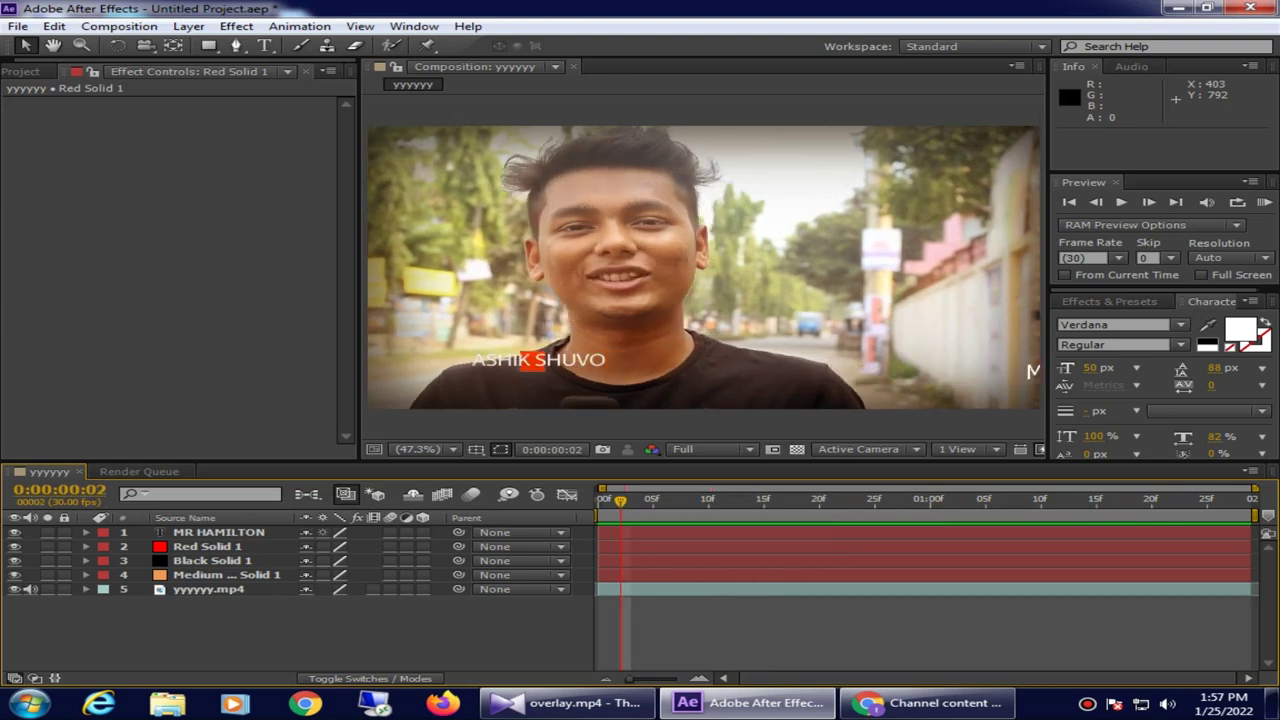
pyautogui.moveTo(620, 505); pyautogui.dragTo(1085, 500)
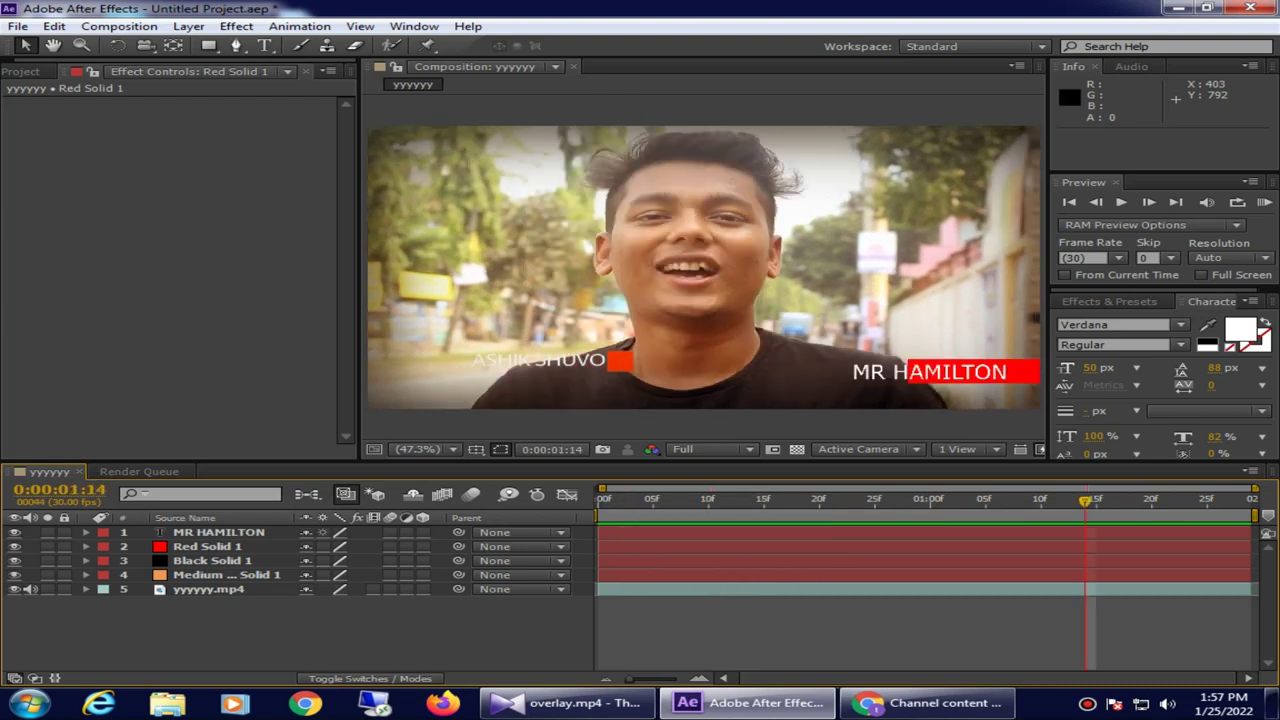
pyautogui.click(1173, 505)
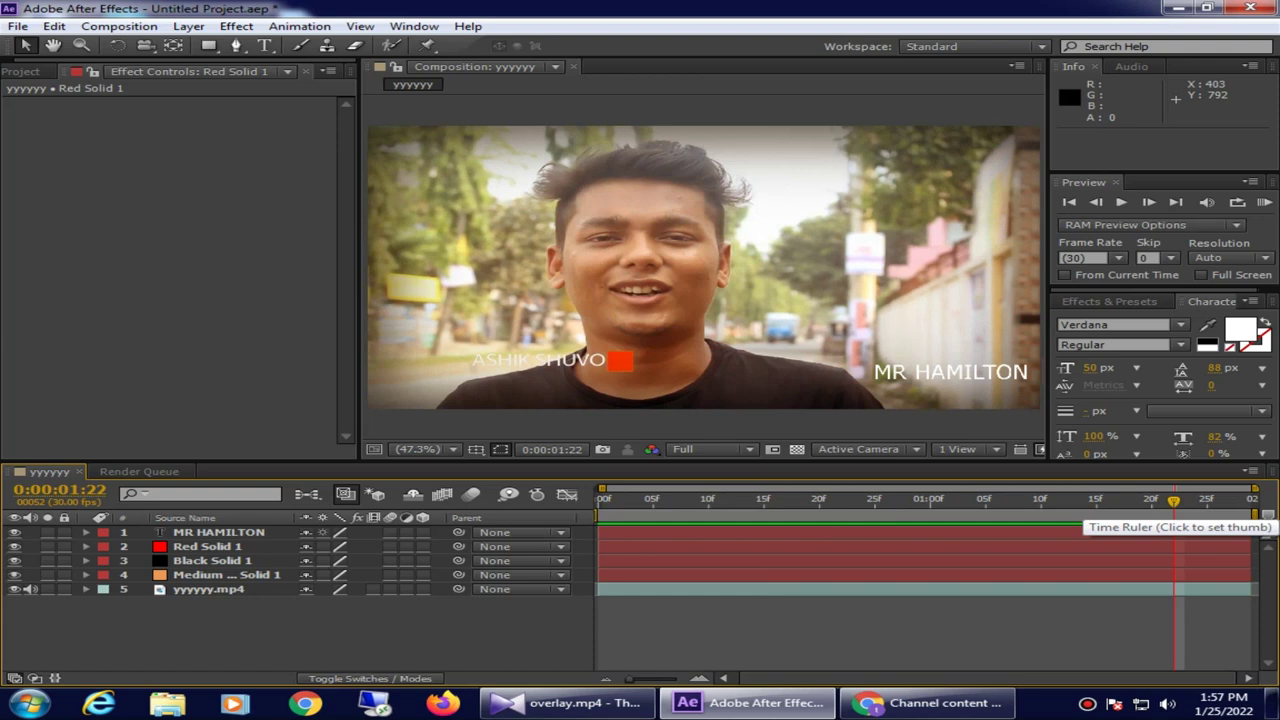